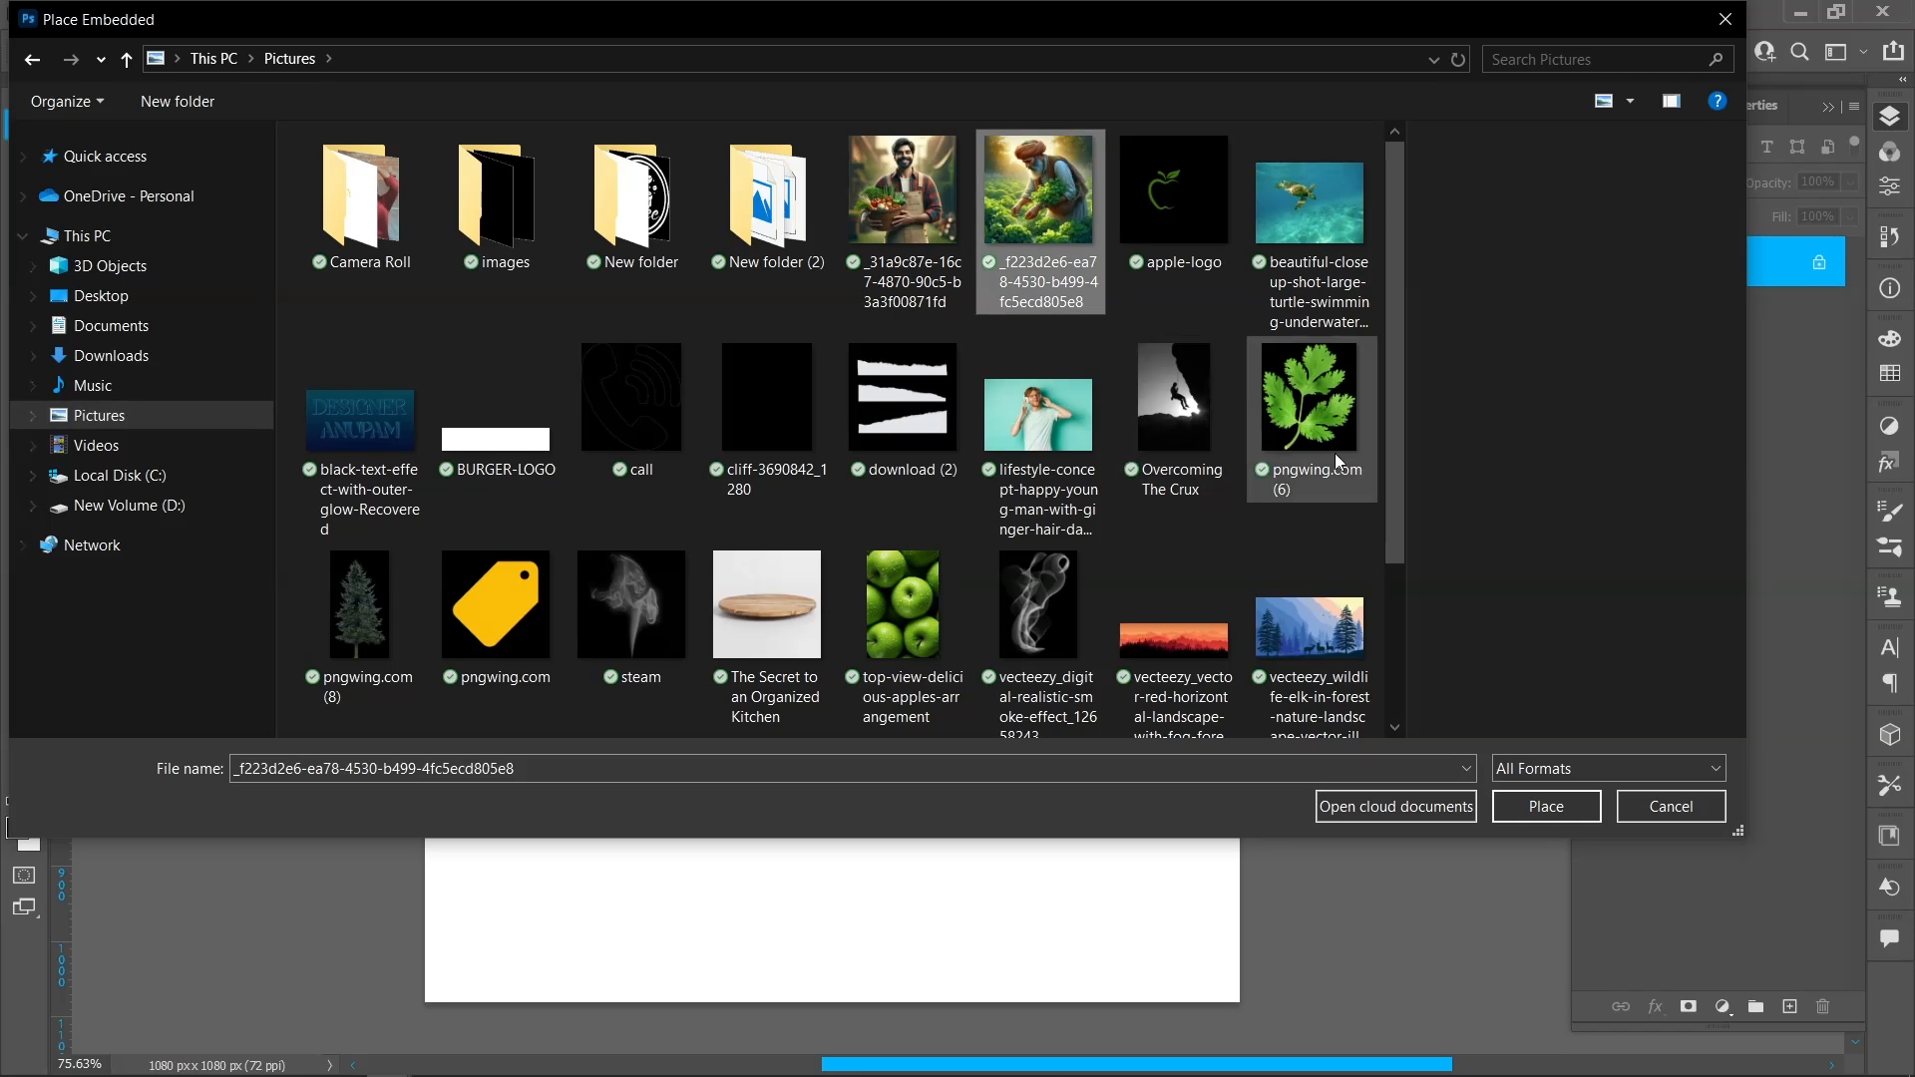
Place the embedded image _f223d2e6-ea78-4530-b499-4fc5ecd805e8 and scale it to fill the whole 1080 x 1080 px canvas.
{"action": "left_click", "coordinate": [1561, 805]}
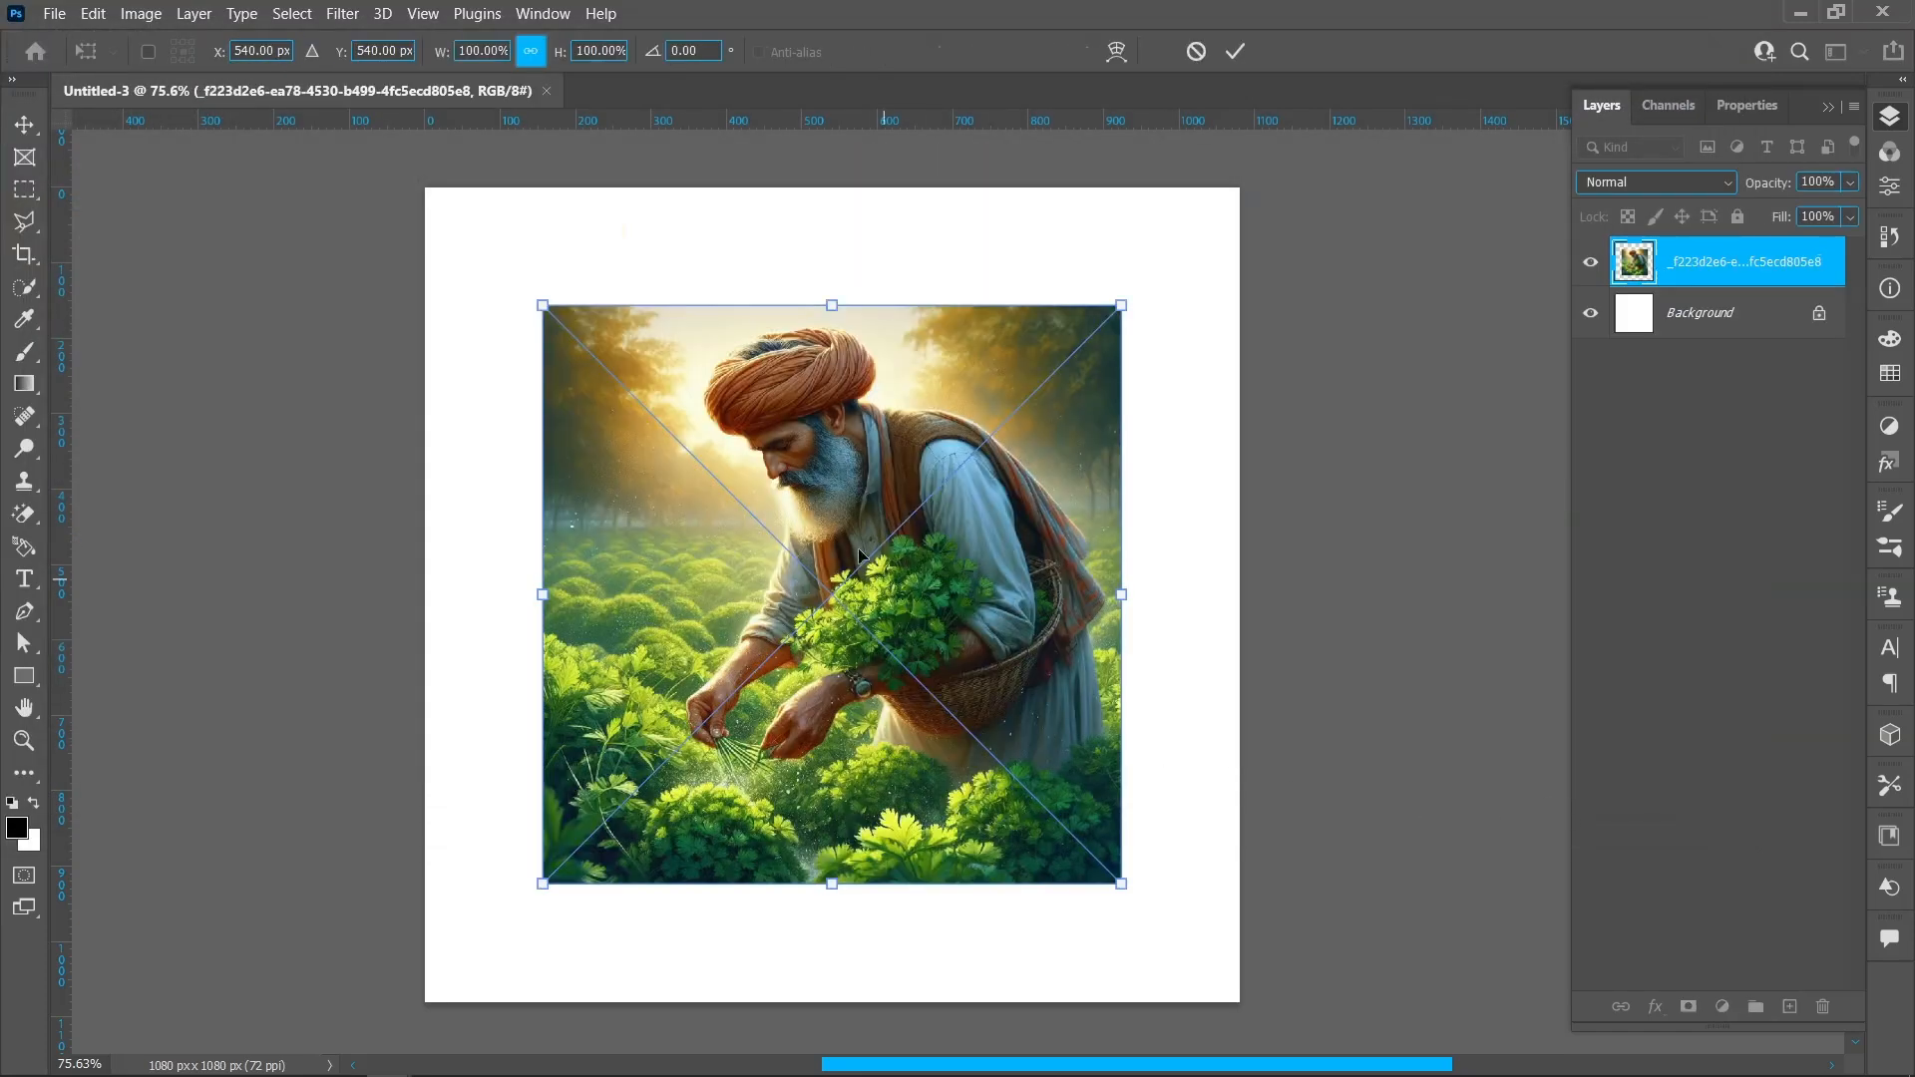
{"action": "left_click_drag", "start_coordinate": [833, 307], "coordinate": [832, 187]}
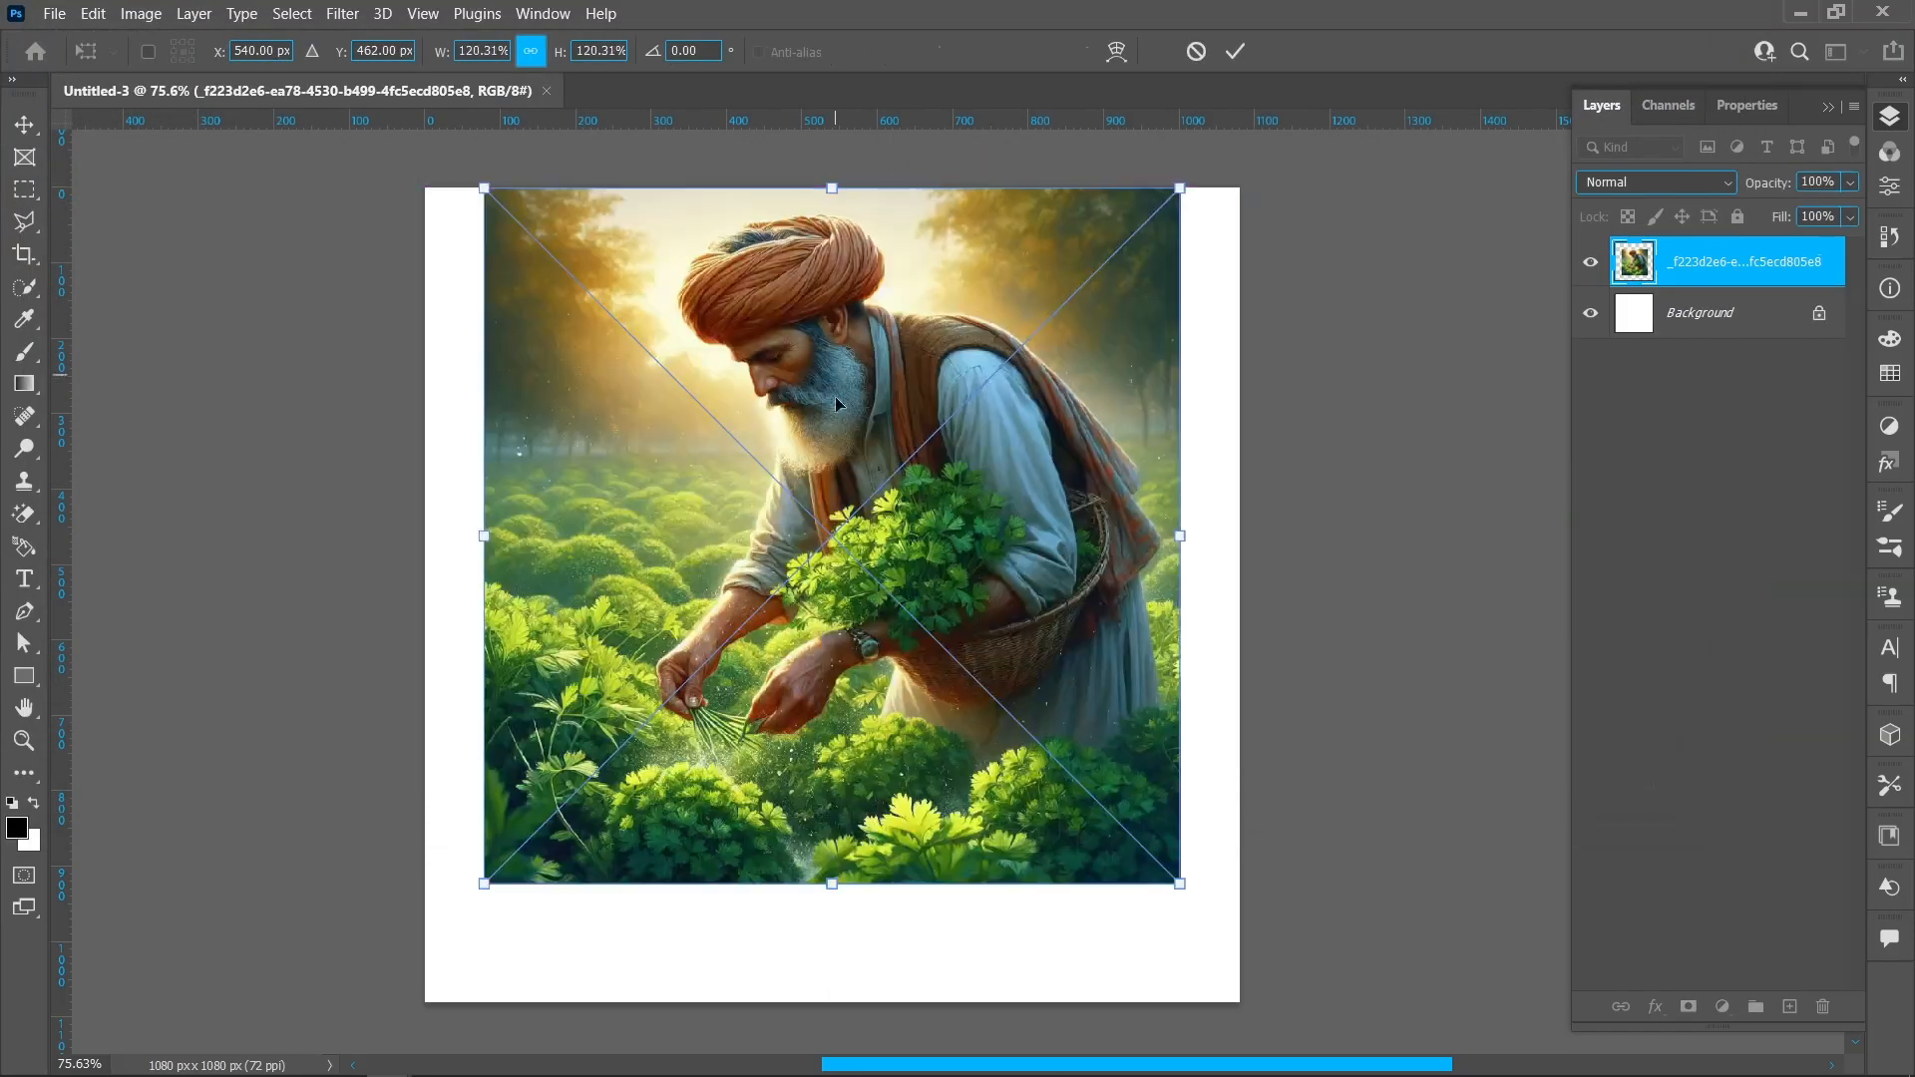
{"action": "left_click_drag", "start_coordinate": [826, 882], "coordinate": [832, 1001]}
{"action": "left_click", "coordinate": [1239, 50]}
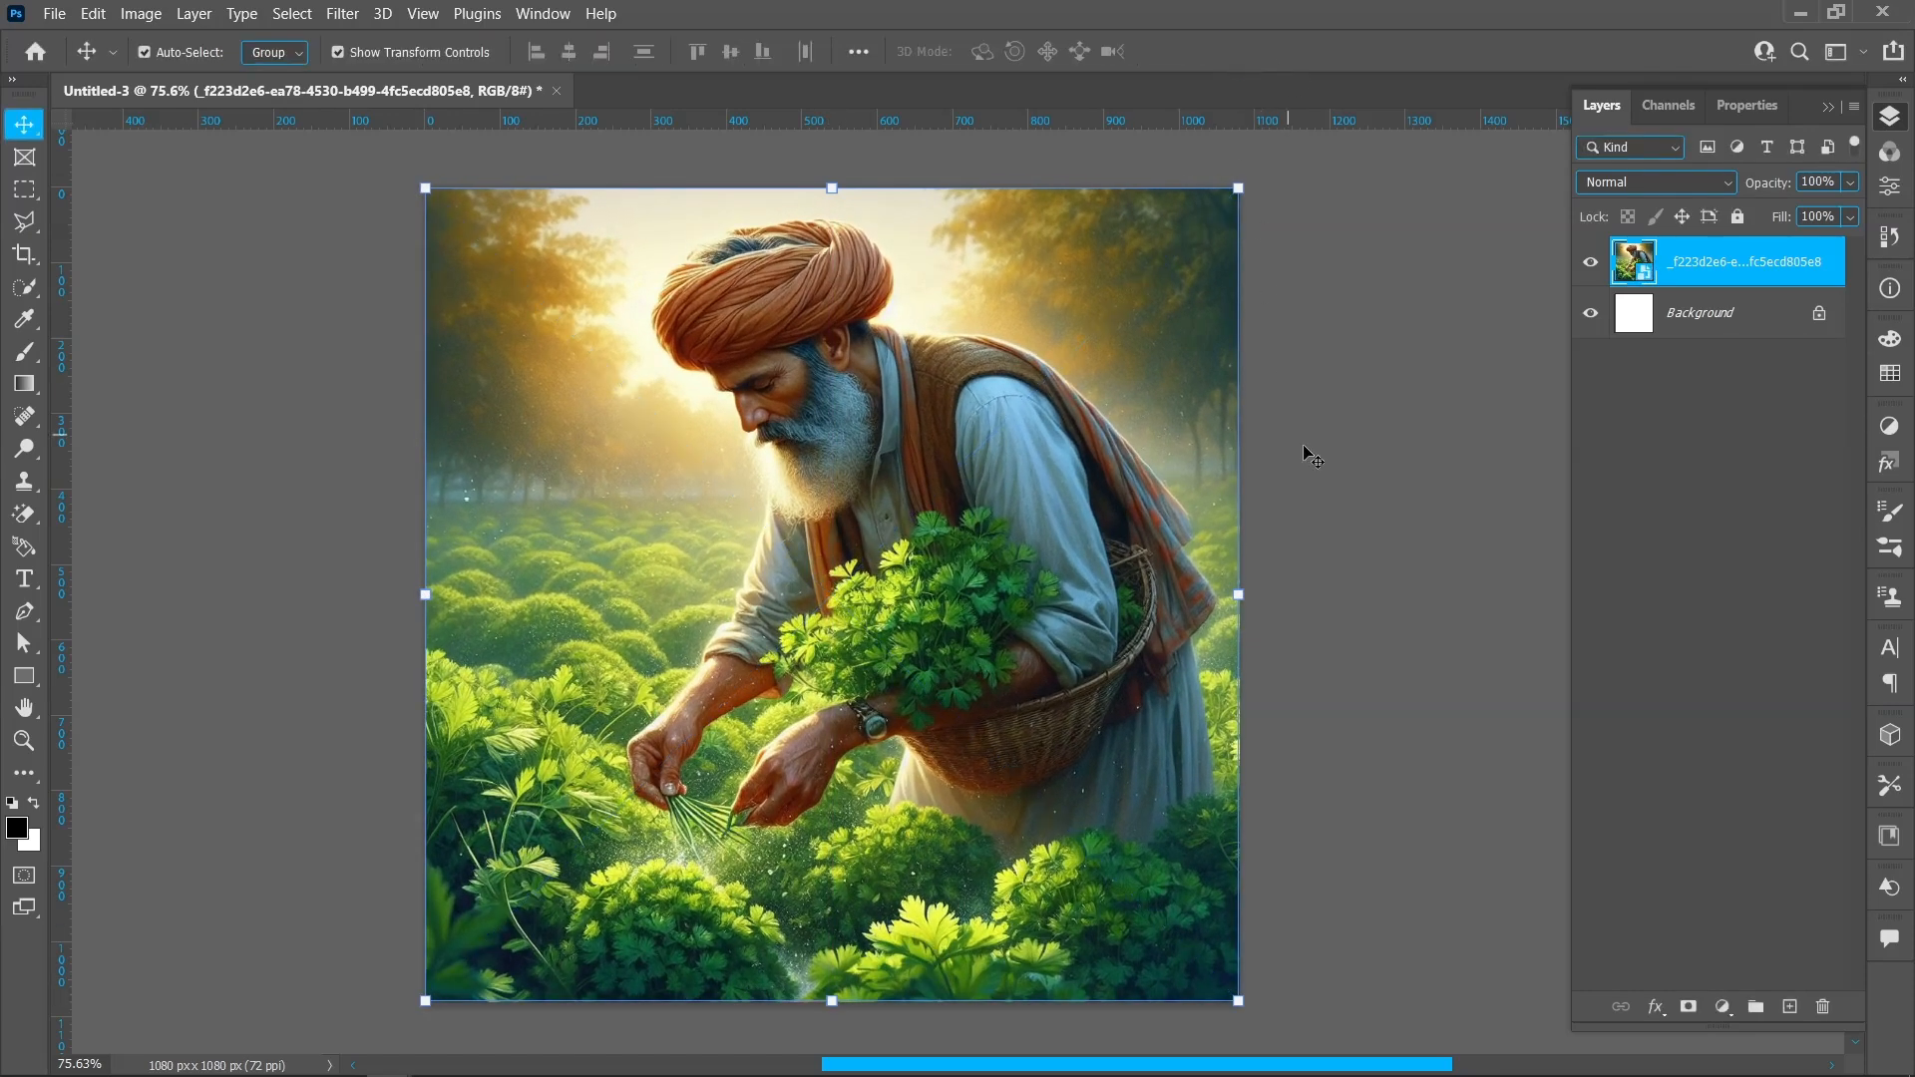
Duplicate the farmer image layer and apply a Gaussian Blur with a 4.0 pixel radius to the copy.
{"action": "left_click_drag", "start_coordinate": [1714, 272], "coordinate": [1791, 1007]}
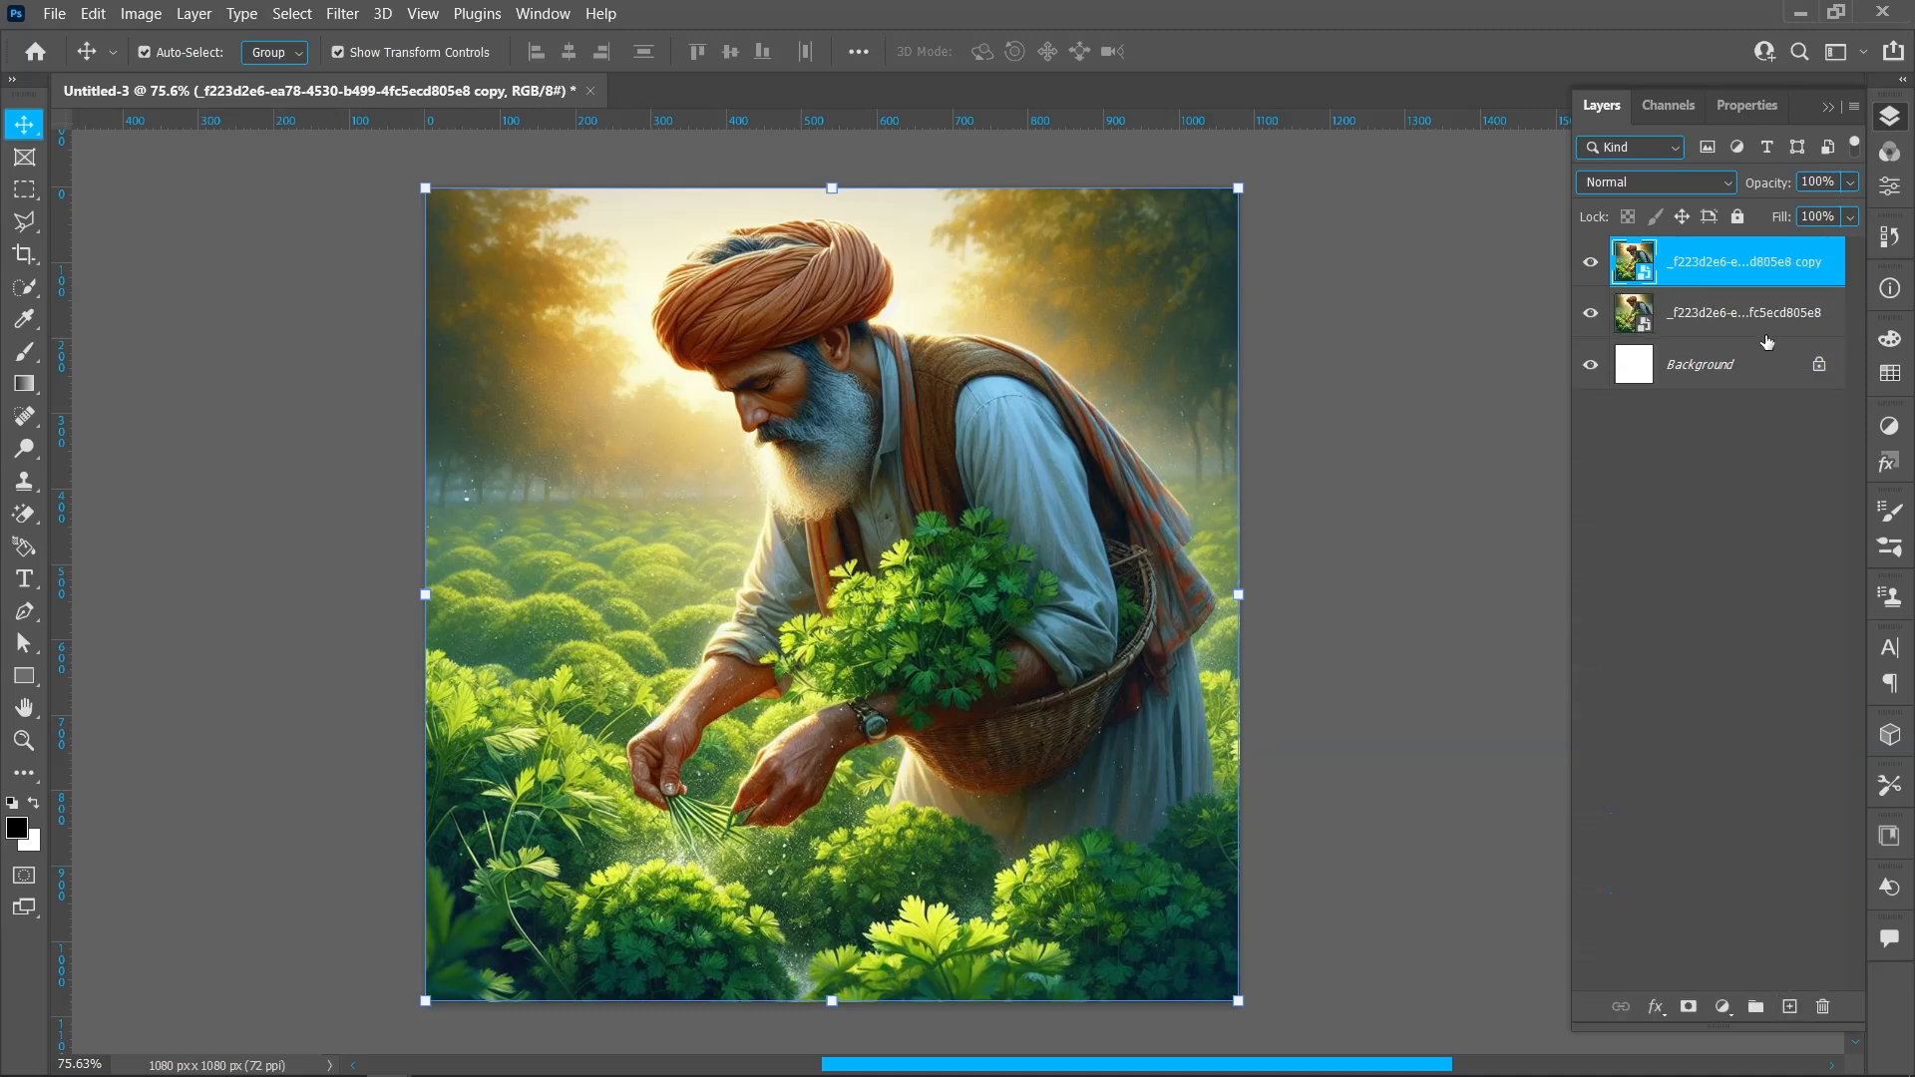
{"action": "left_click", "coordinate": [342, 13]}
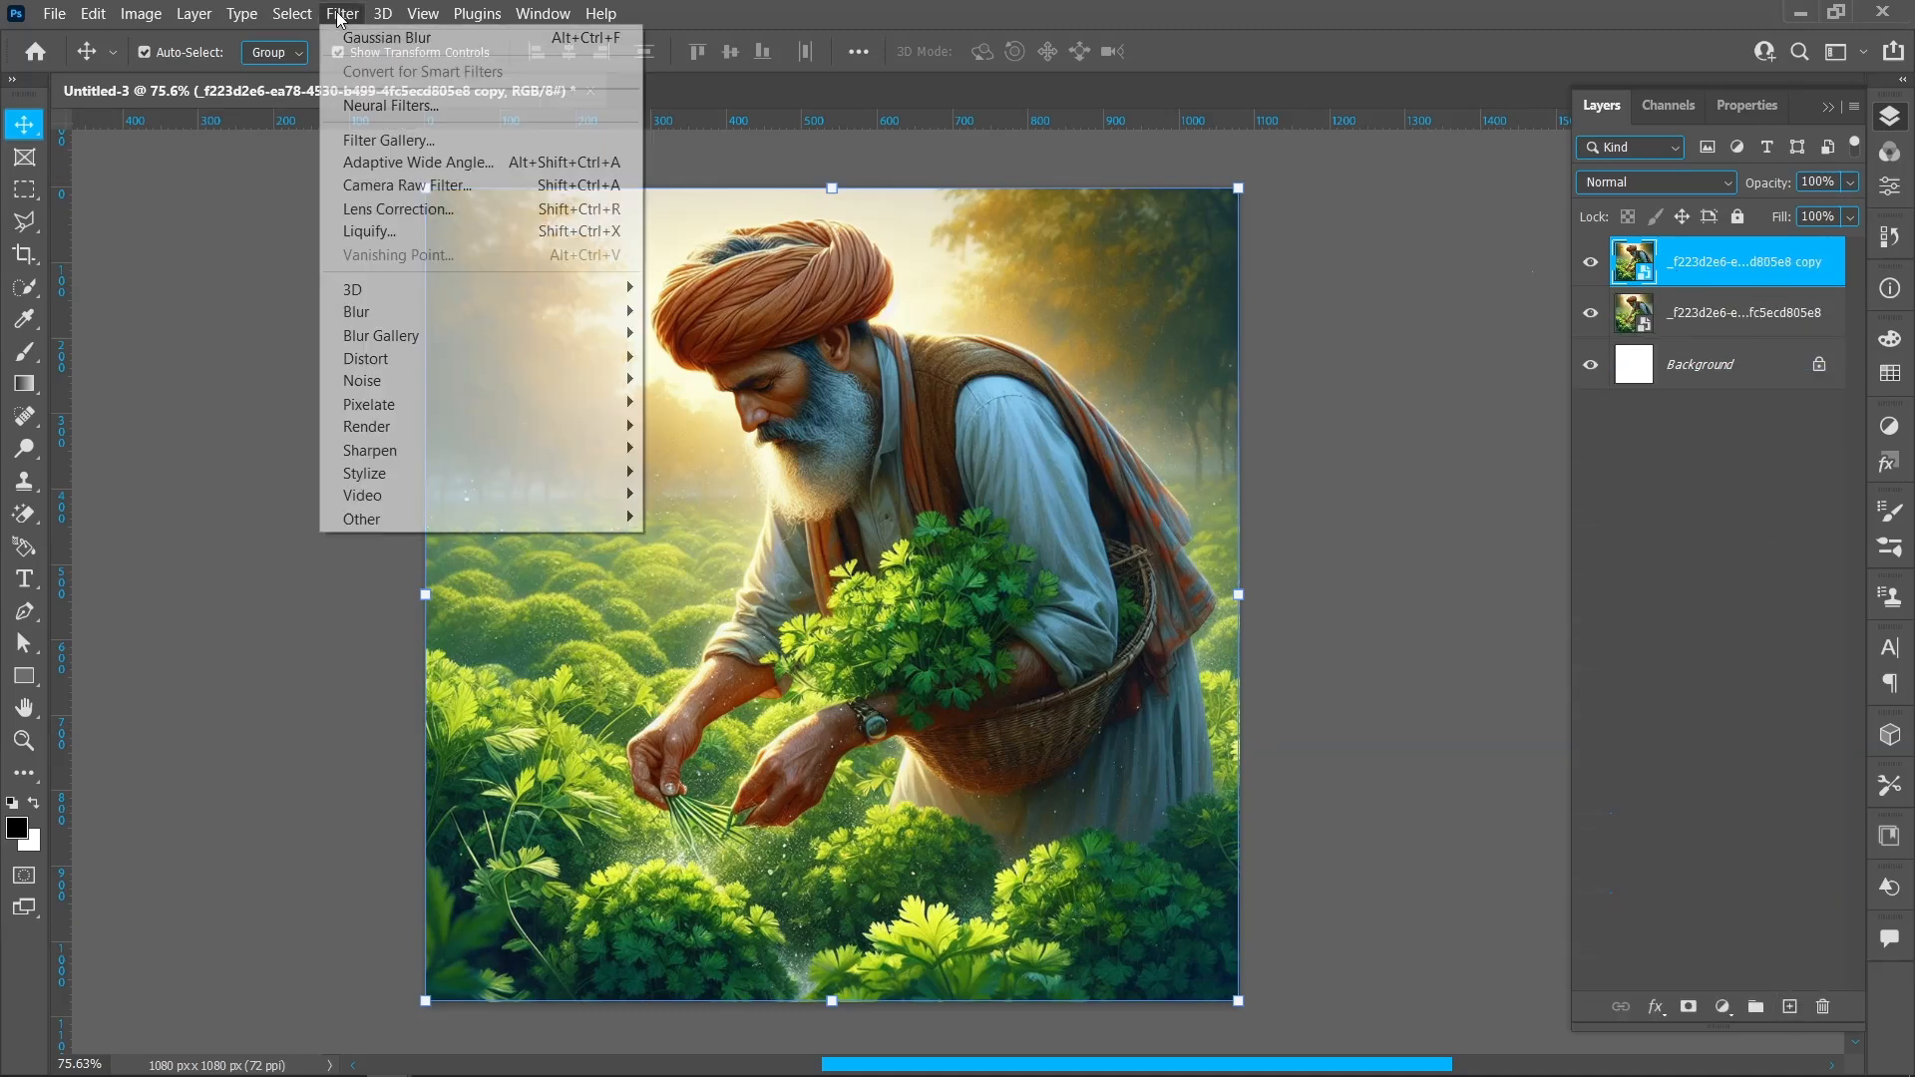
{"action": "mouse_move", "coordinate": [589, 311]}
{"action": "left_click", "coordinate": [747, 406]}
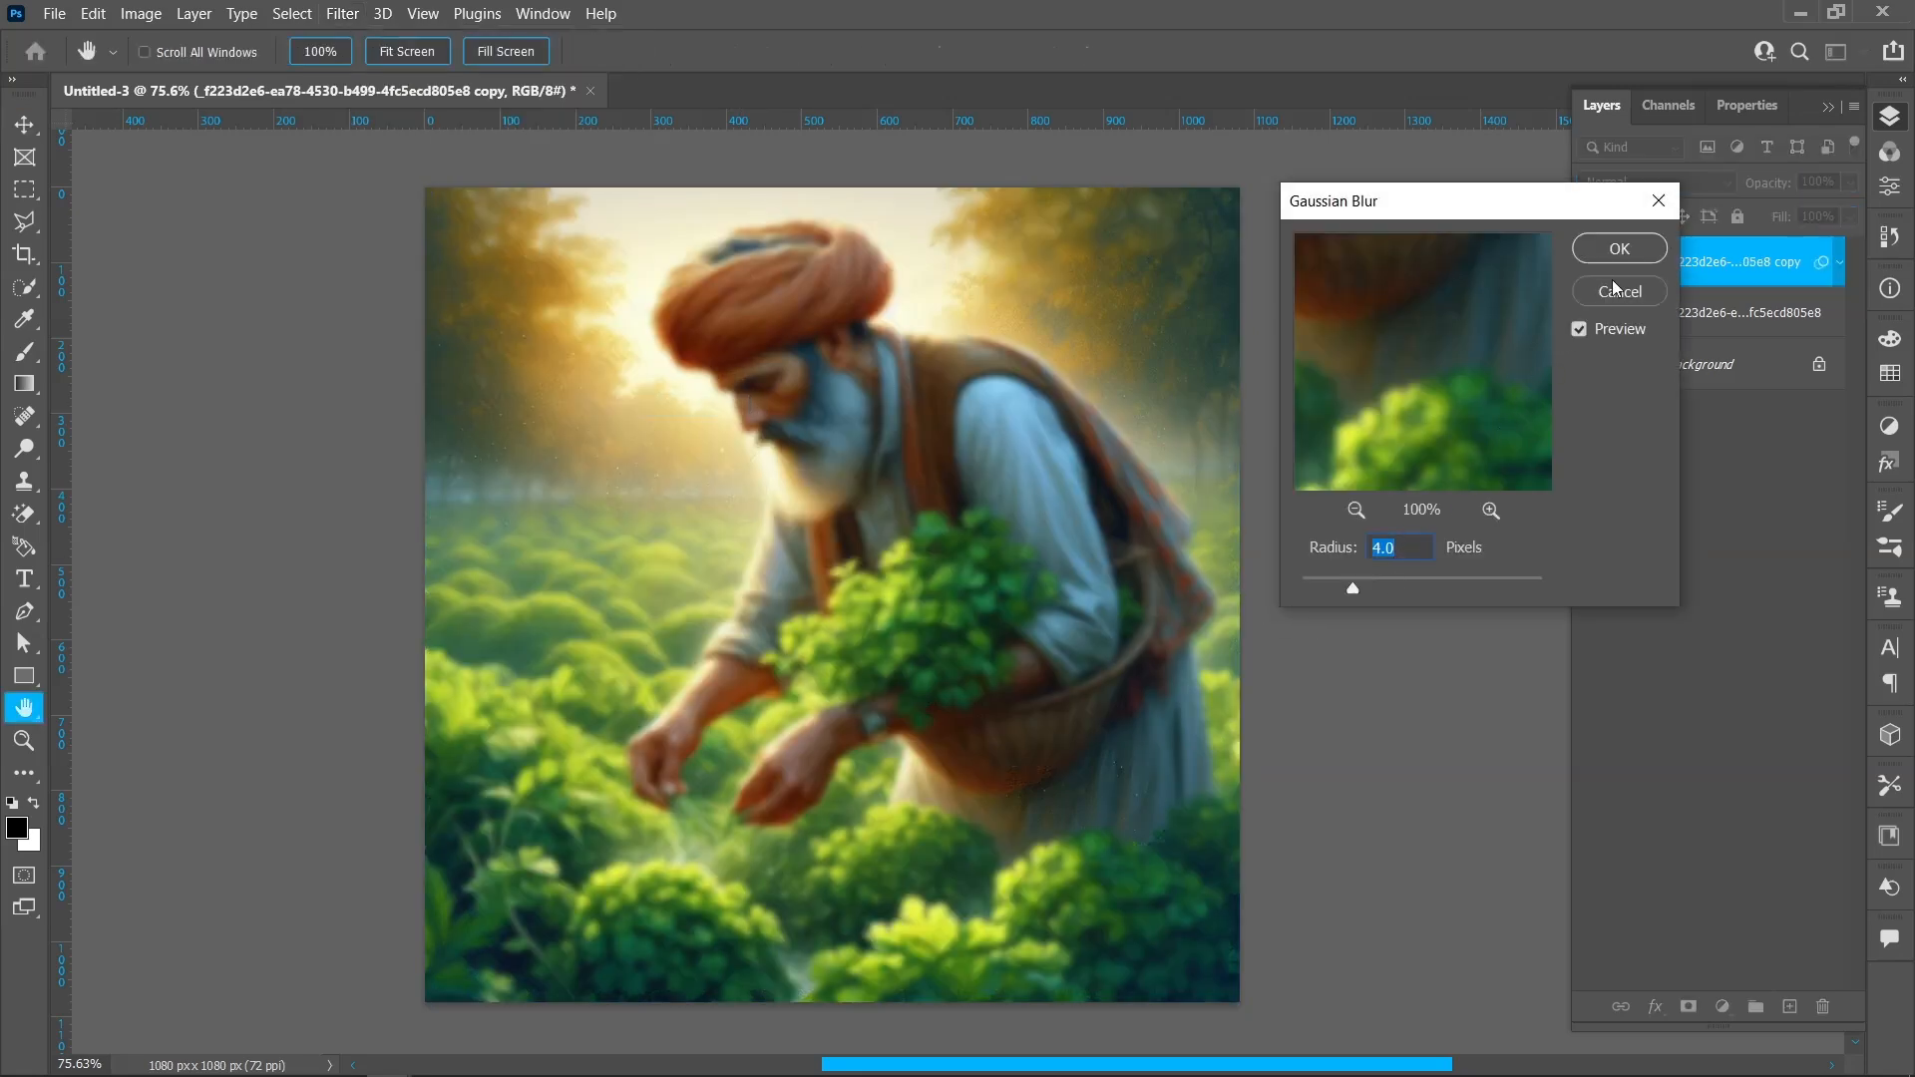
{"action": "left_click", "coordinate": [1619, 249]}
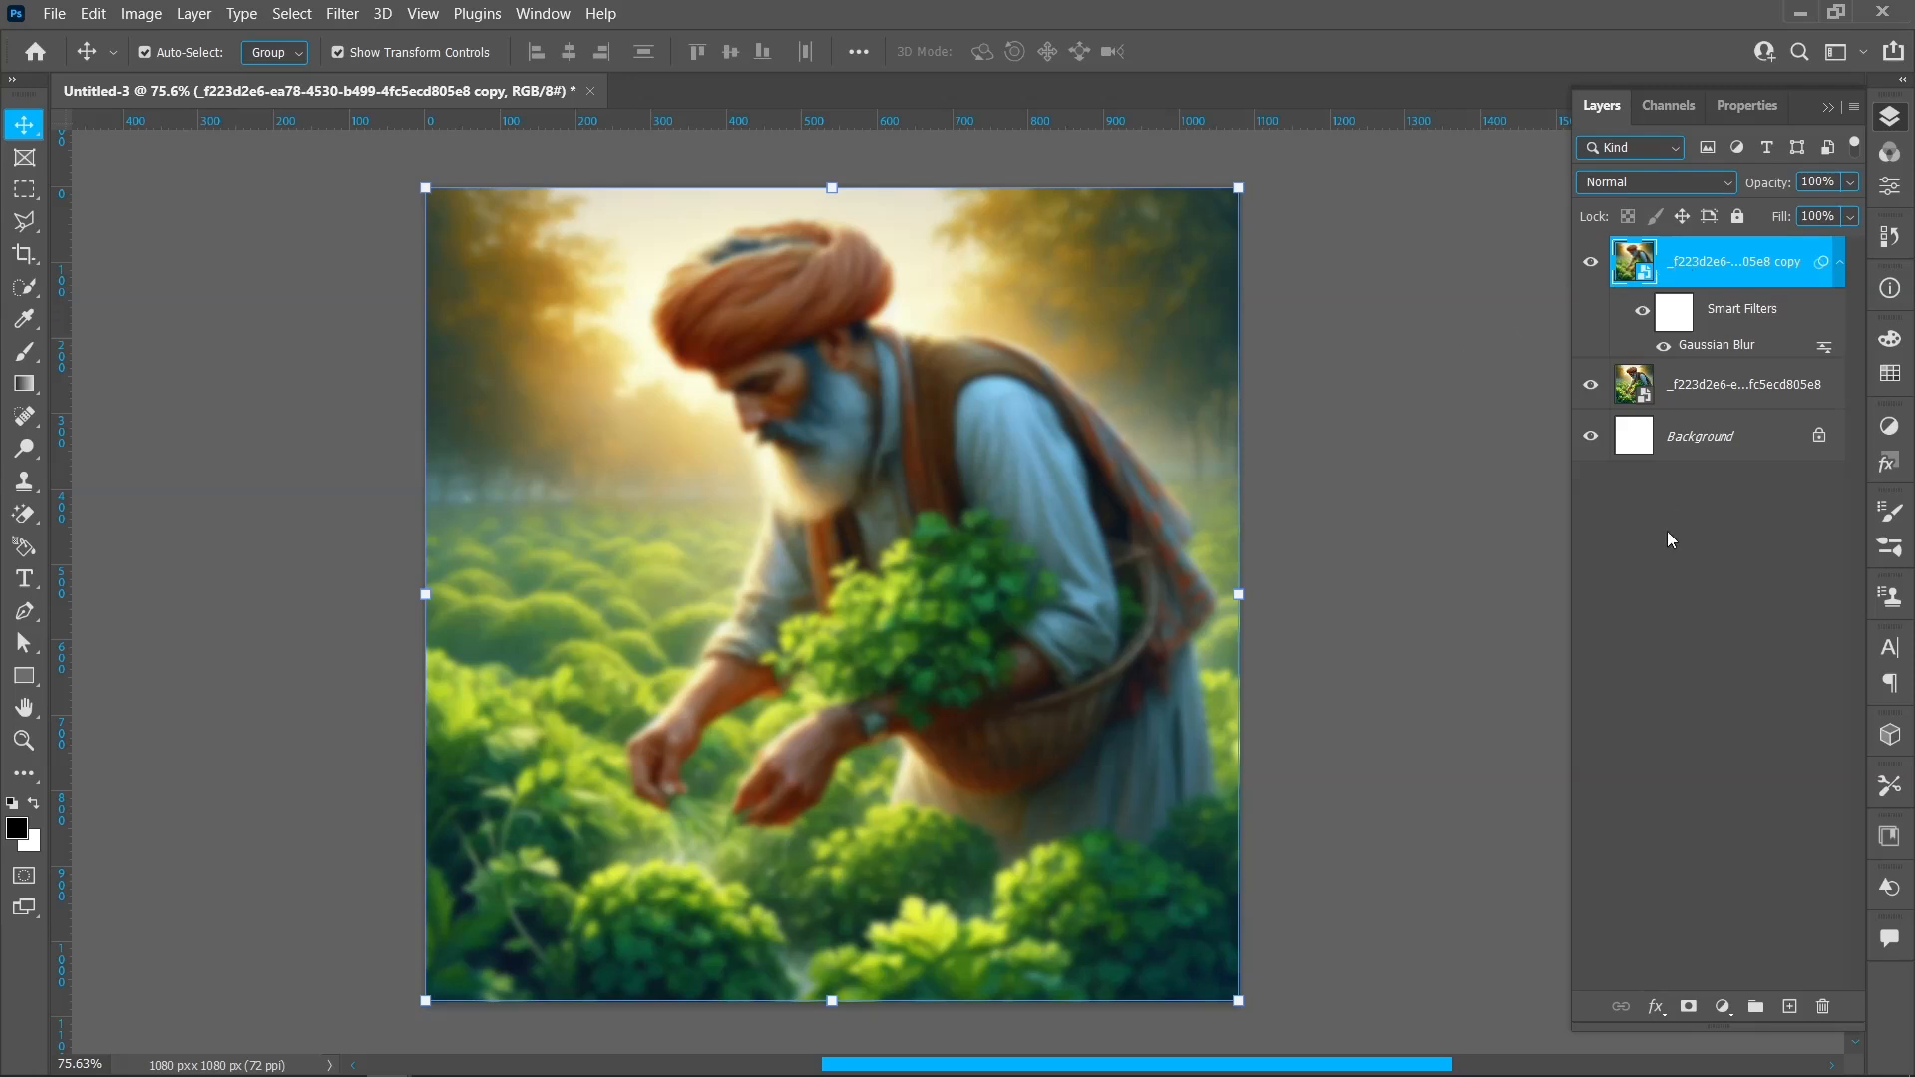
Add a layer mask to the blurred copy and select the farmer's figure using the sharp image layer below.
{"action": "left_click", "coordinate": [1688, 1002]}
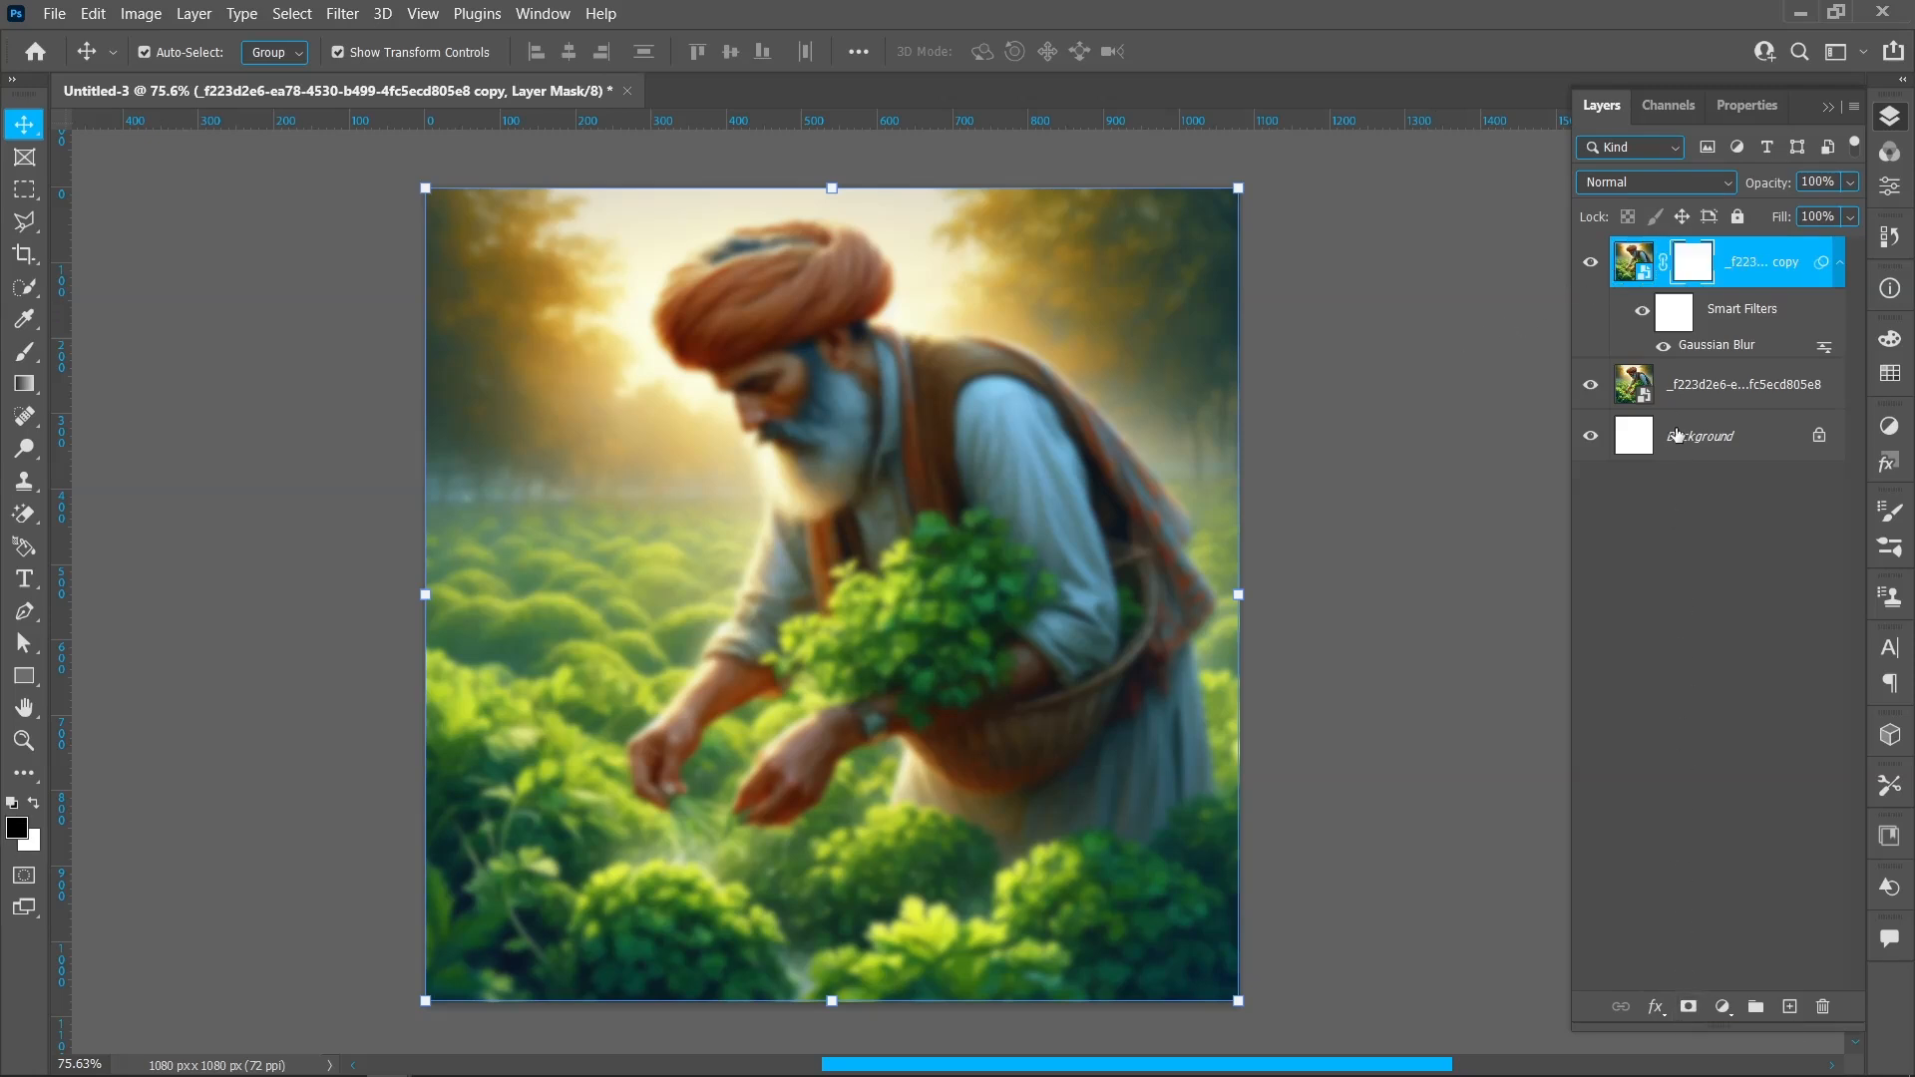
{"action": "left_click", "coordinate": [1677, 385]}
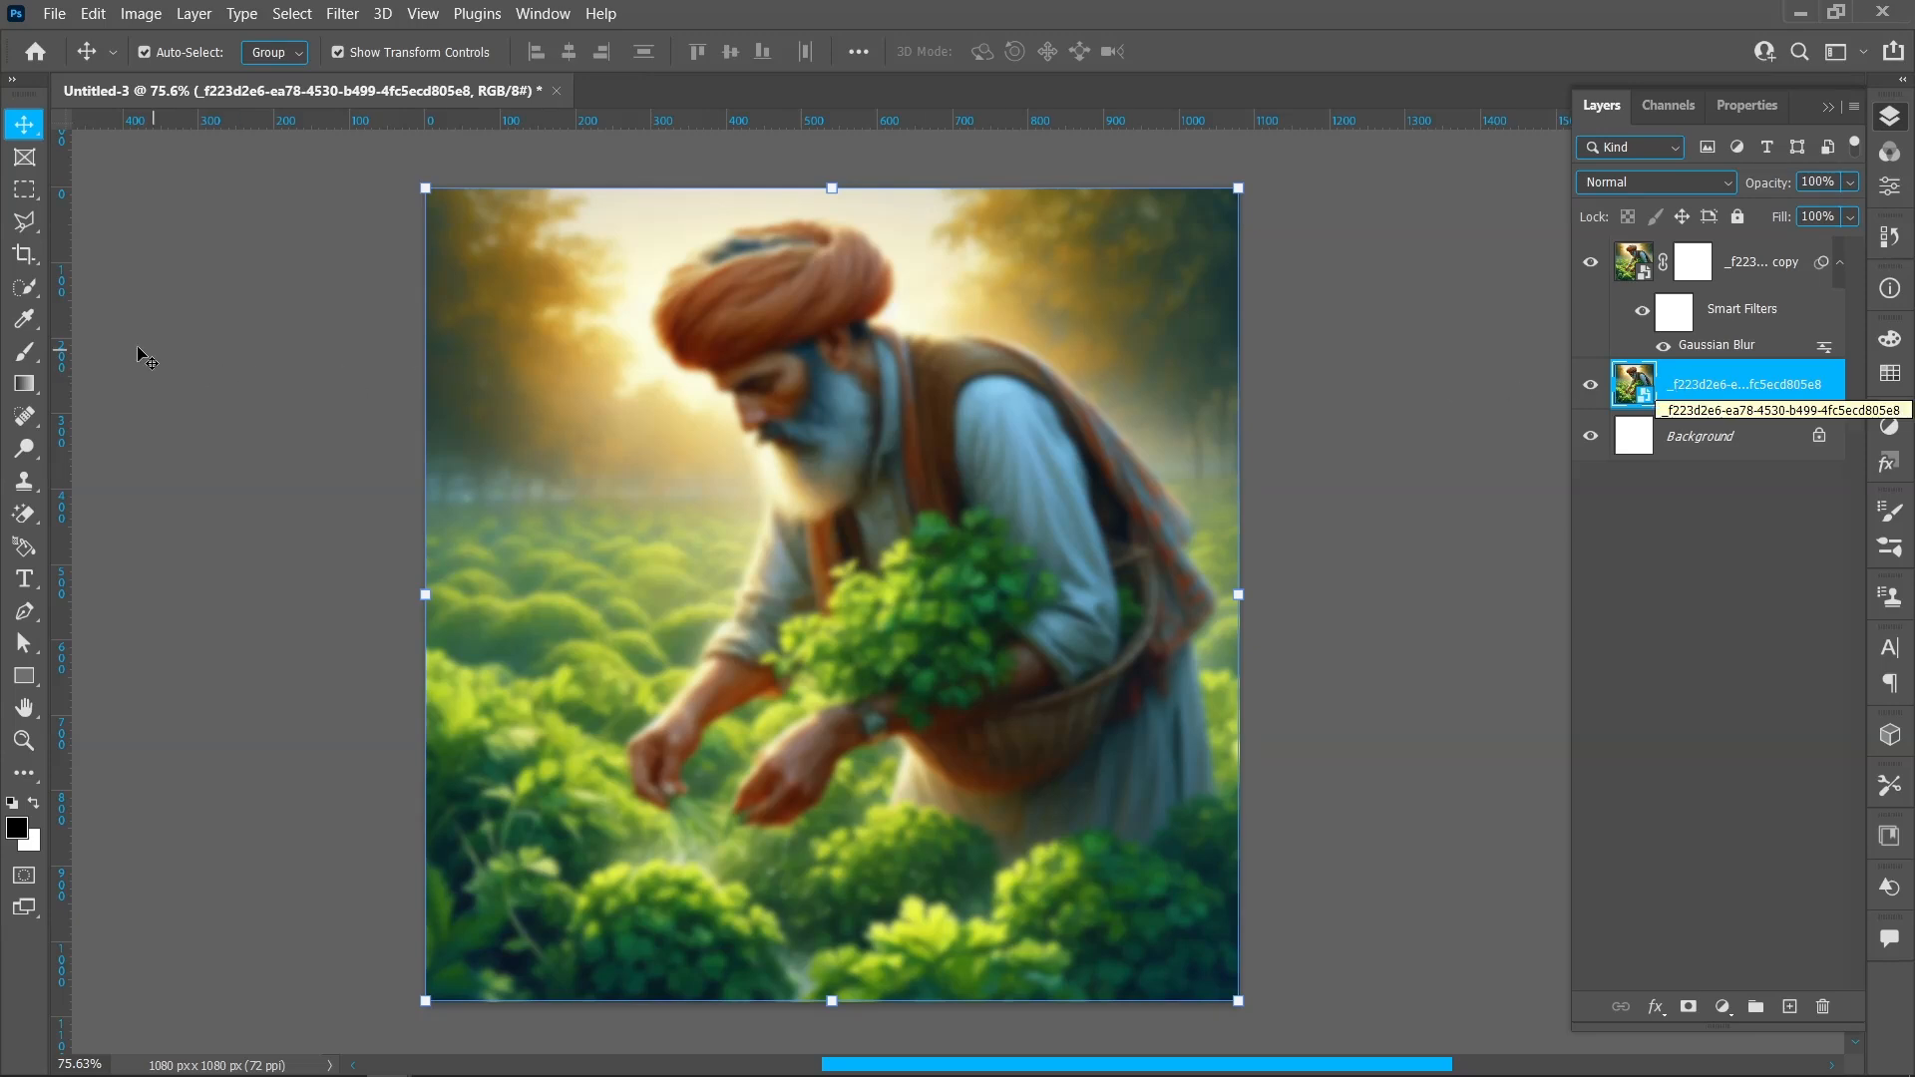
{"action": "left_click", "coordinate": [16, 286]}
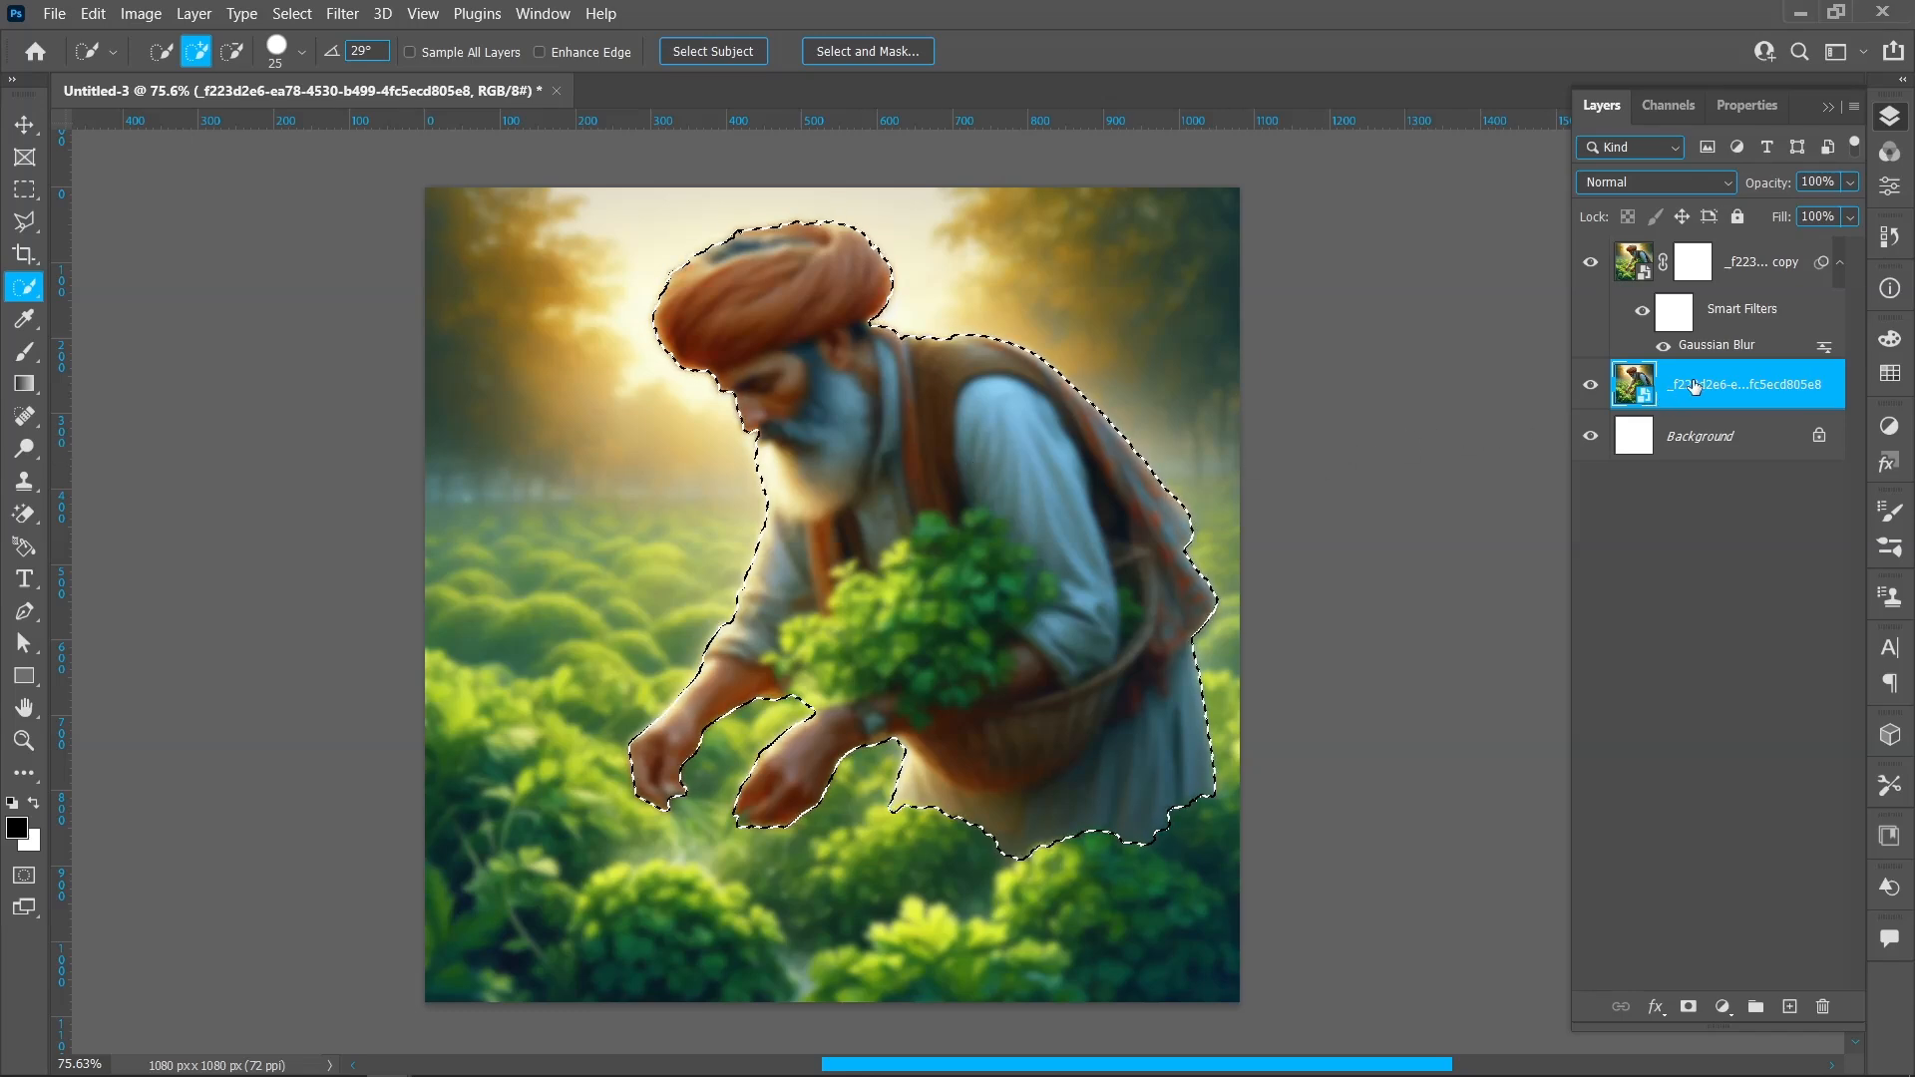
With the blurred copy active, feather the farmer selection by 10 pixels.
{"action": "left_click", "coordinate": [1694, 263]}
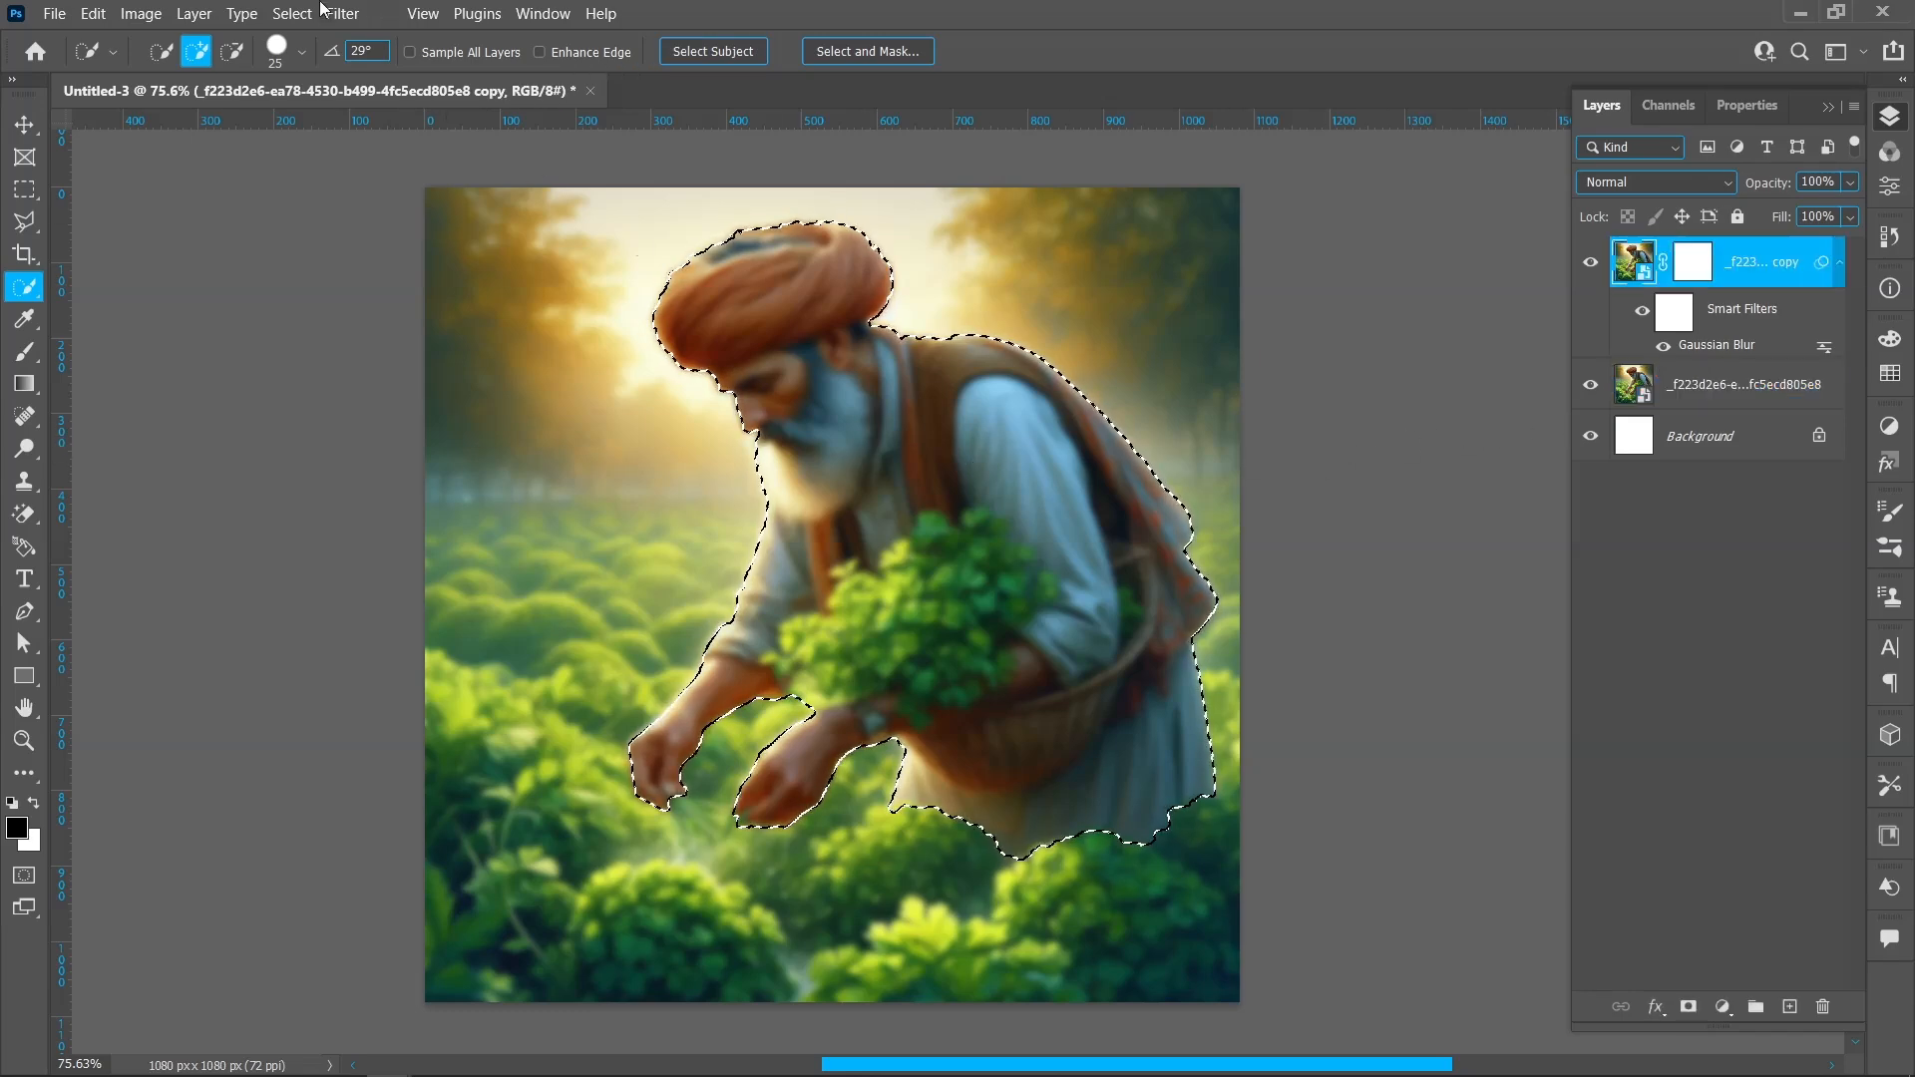
{"action": "left_click", "coordinate": [292, 13]}
{"action": "mouse_move", "coordinate": [357, 381]}
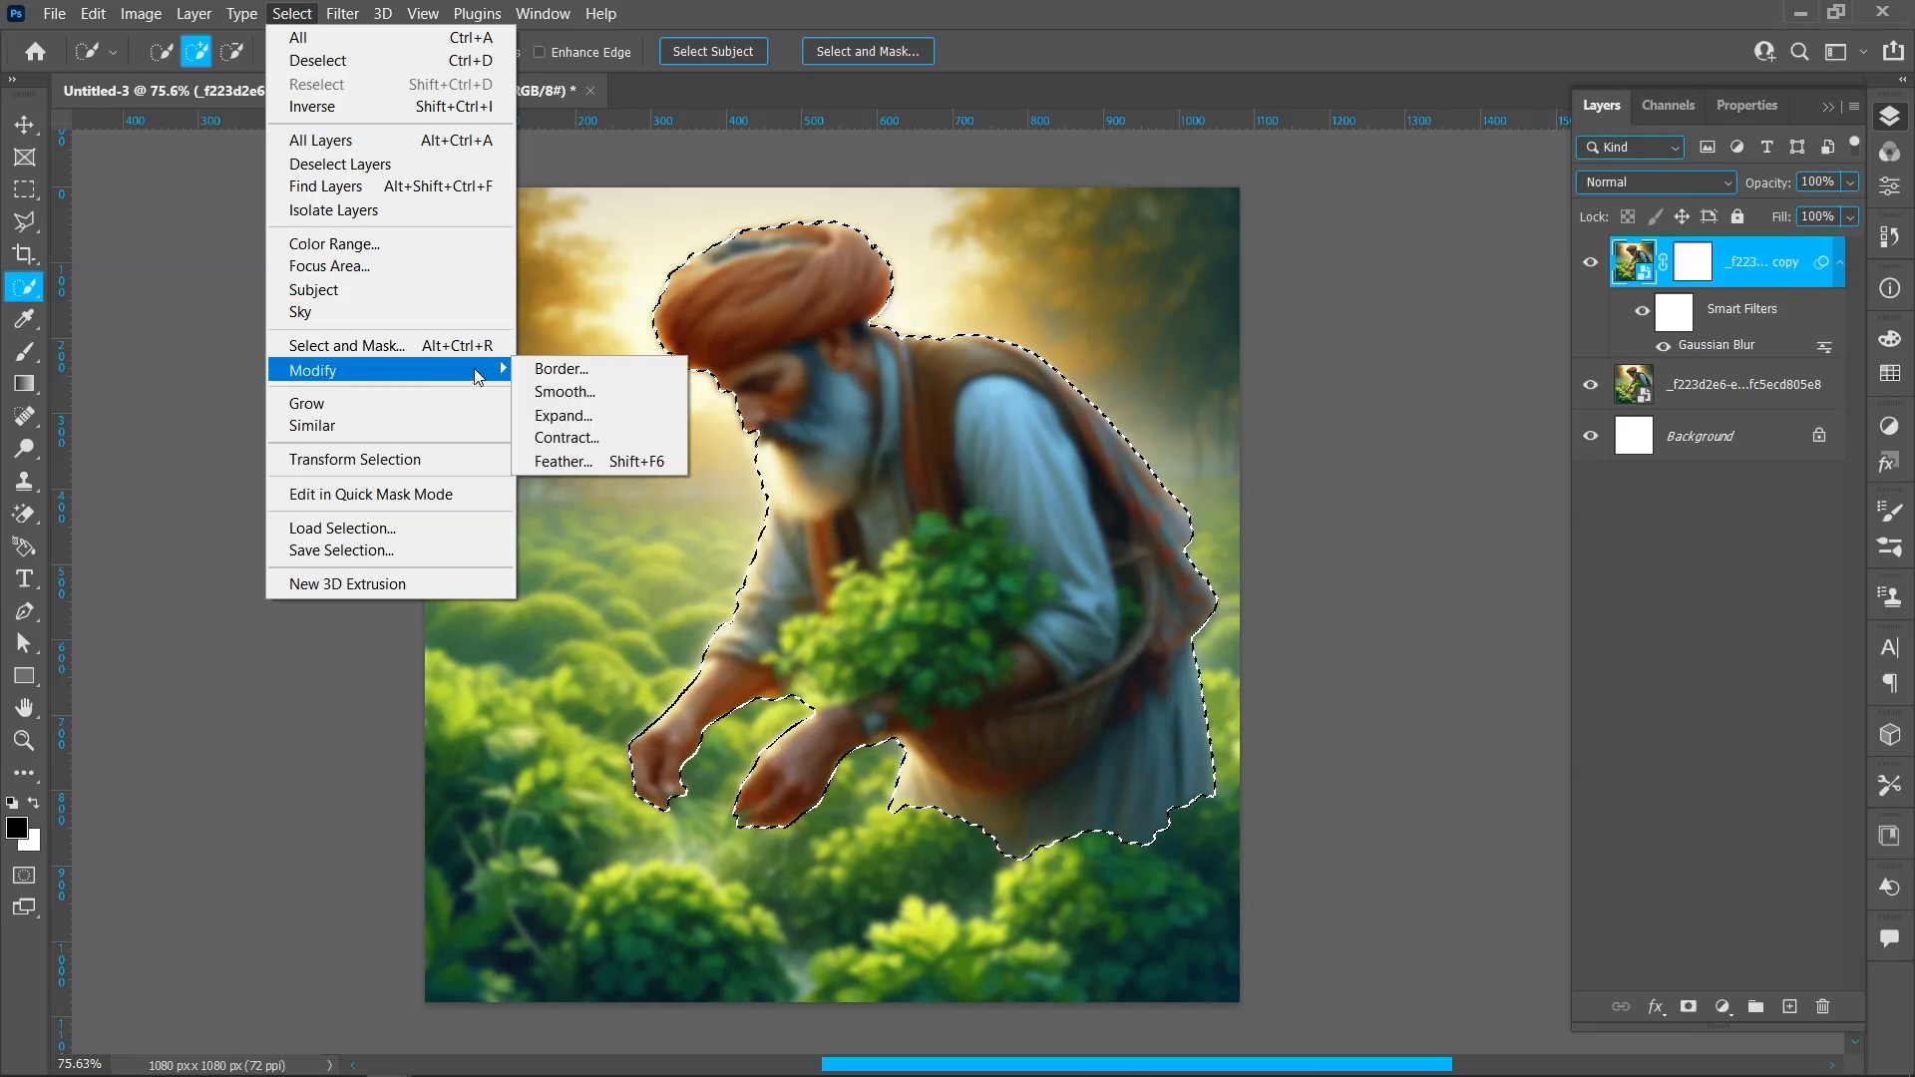
{"action": "left_click", "coordinate": [631, 461]}
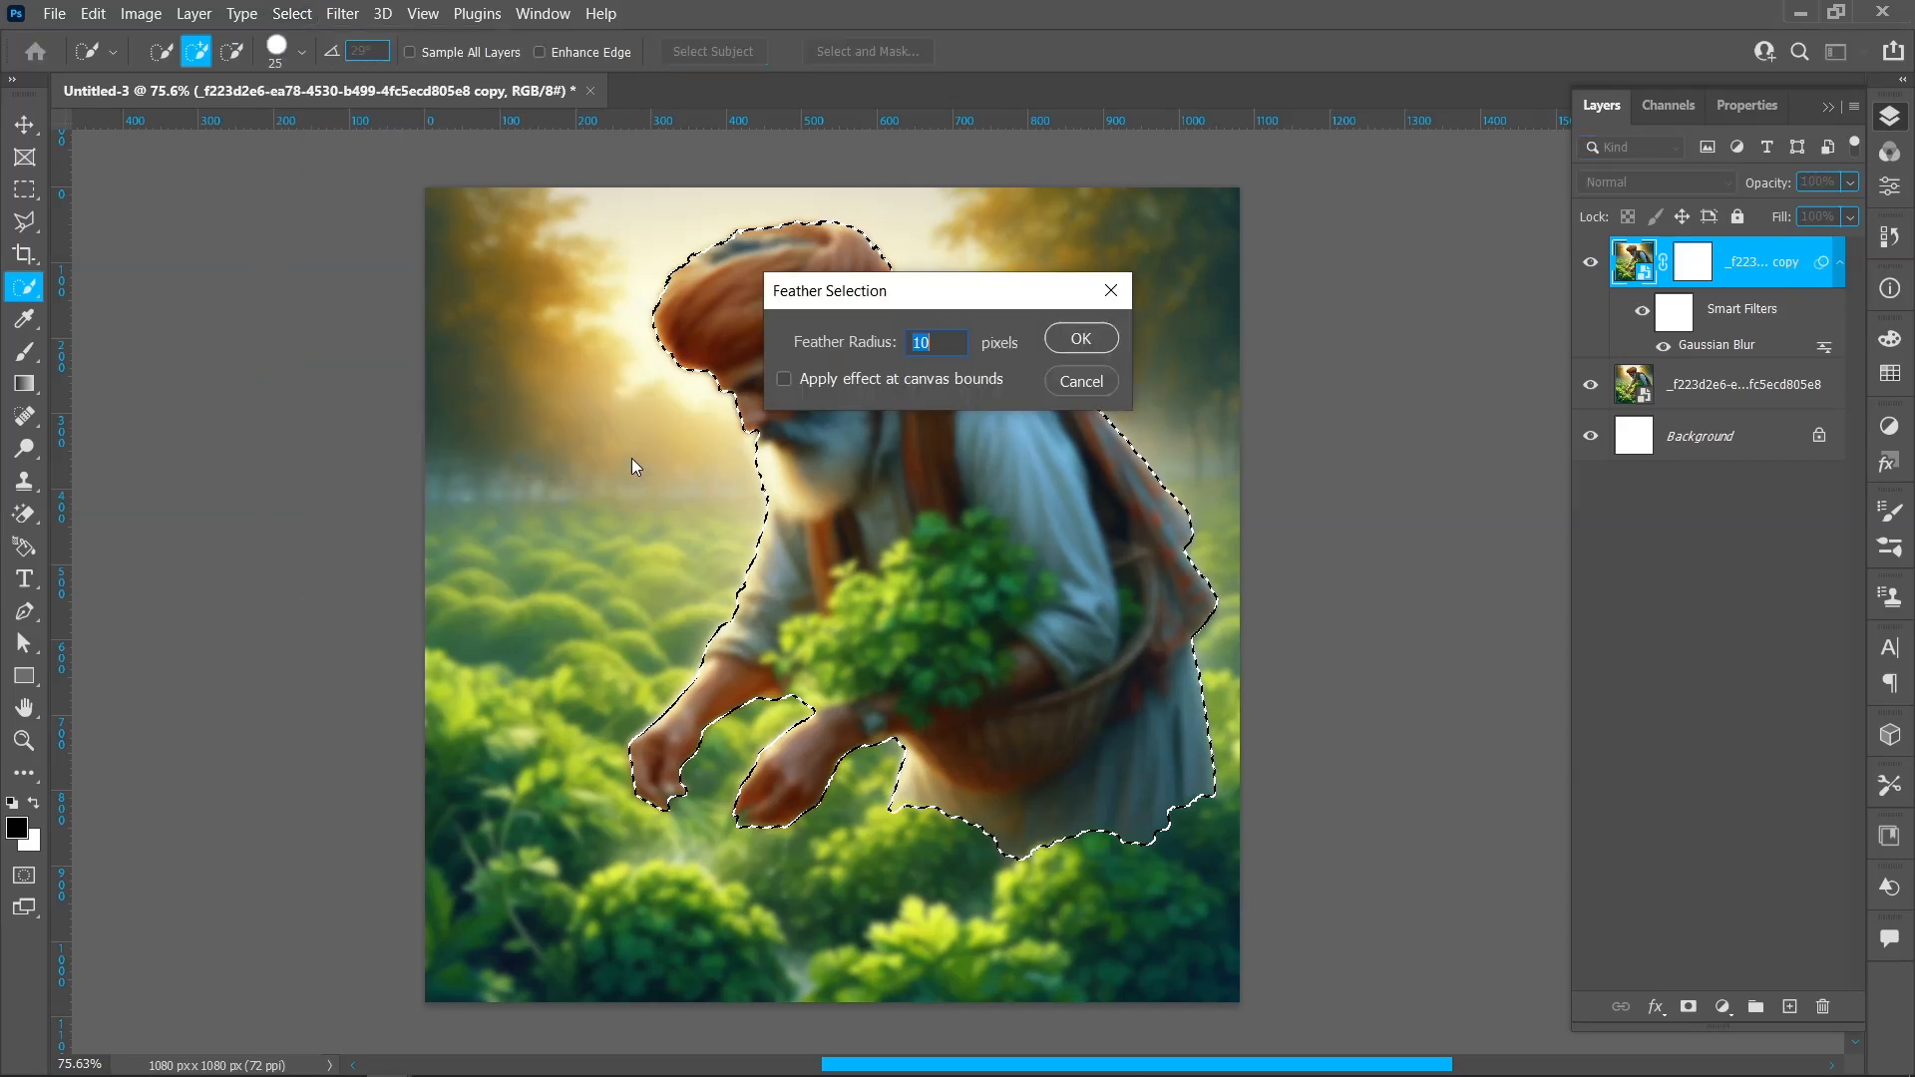
{"action": "left_click", "coordinate": [1079, 338]}
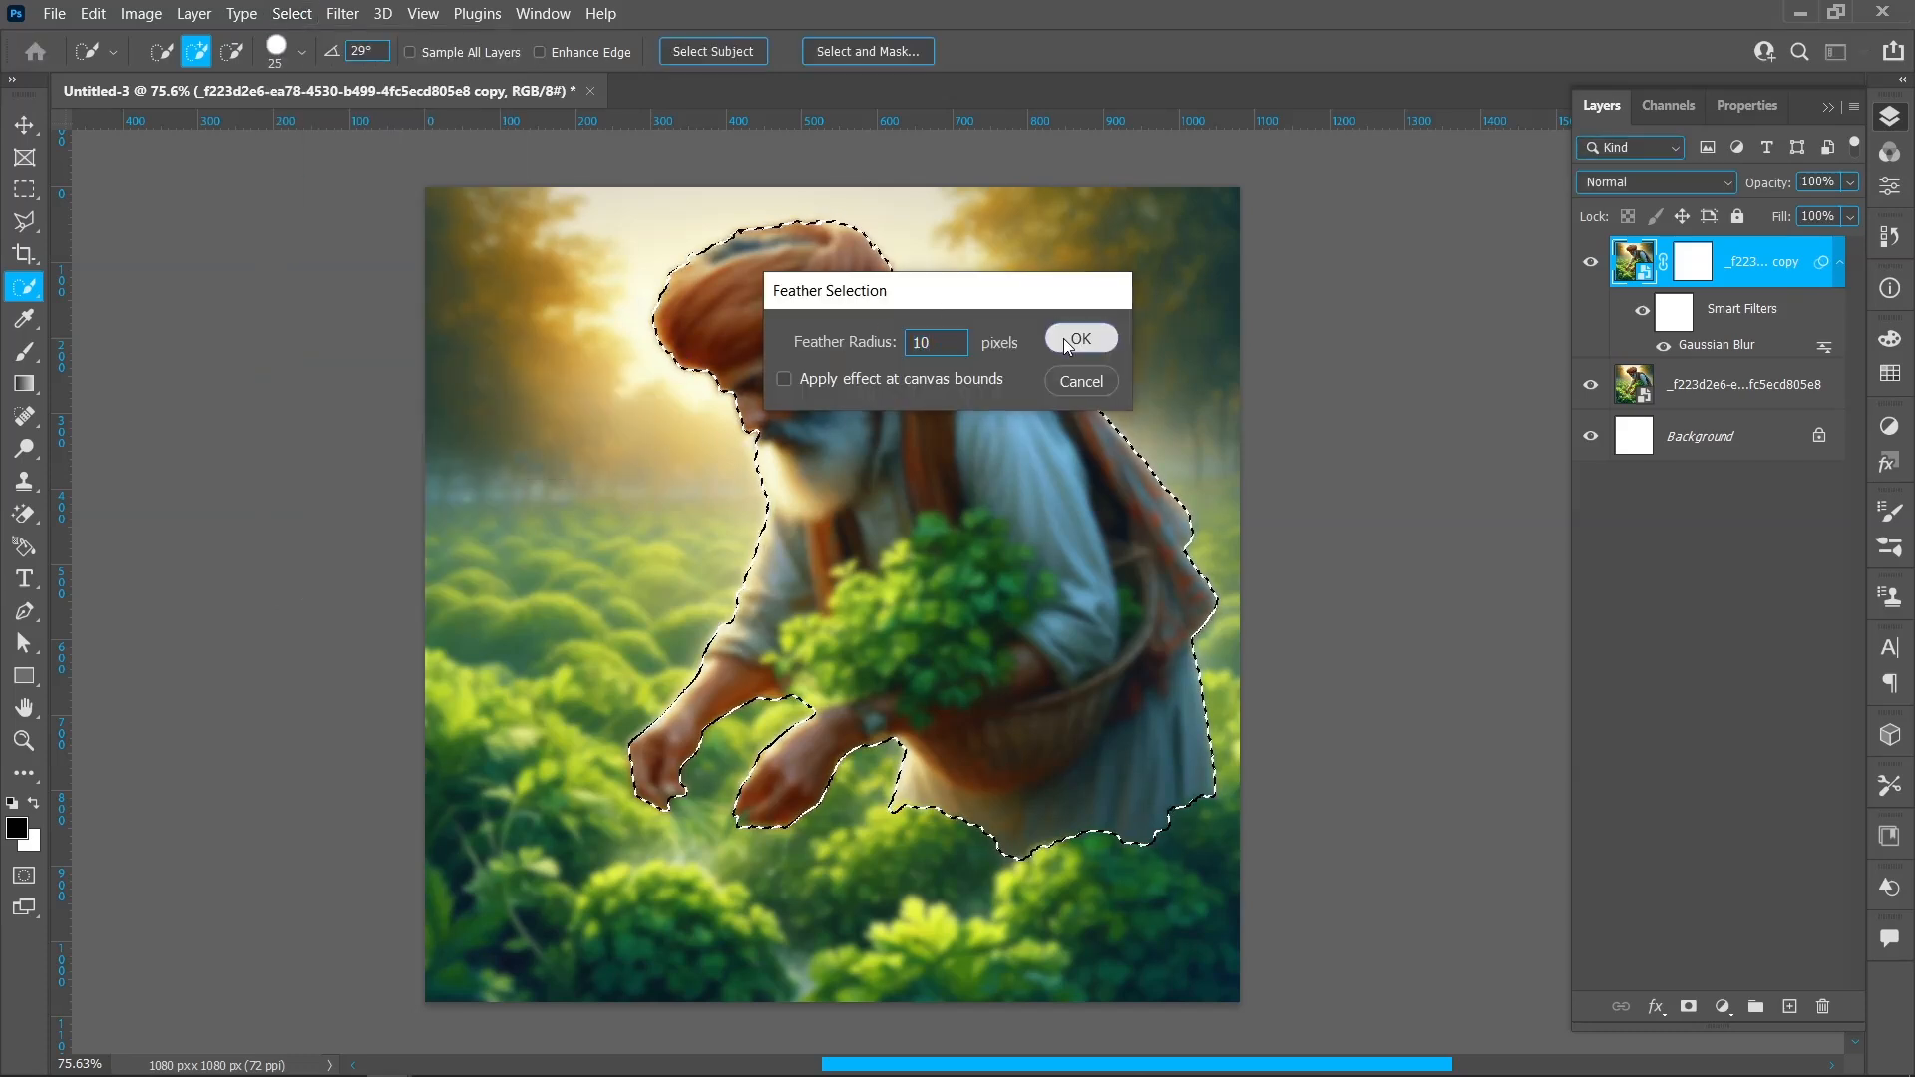
Fill the farmer selection with black on the blurred copy's layer mask, and deselect.
{"action": "left_click", "coordinate": [1695, 263]}
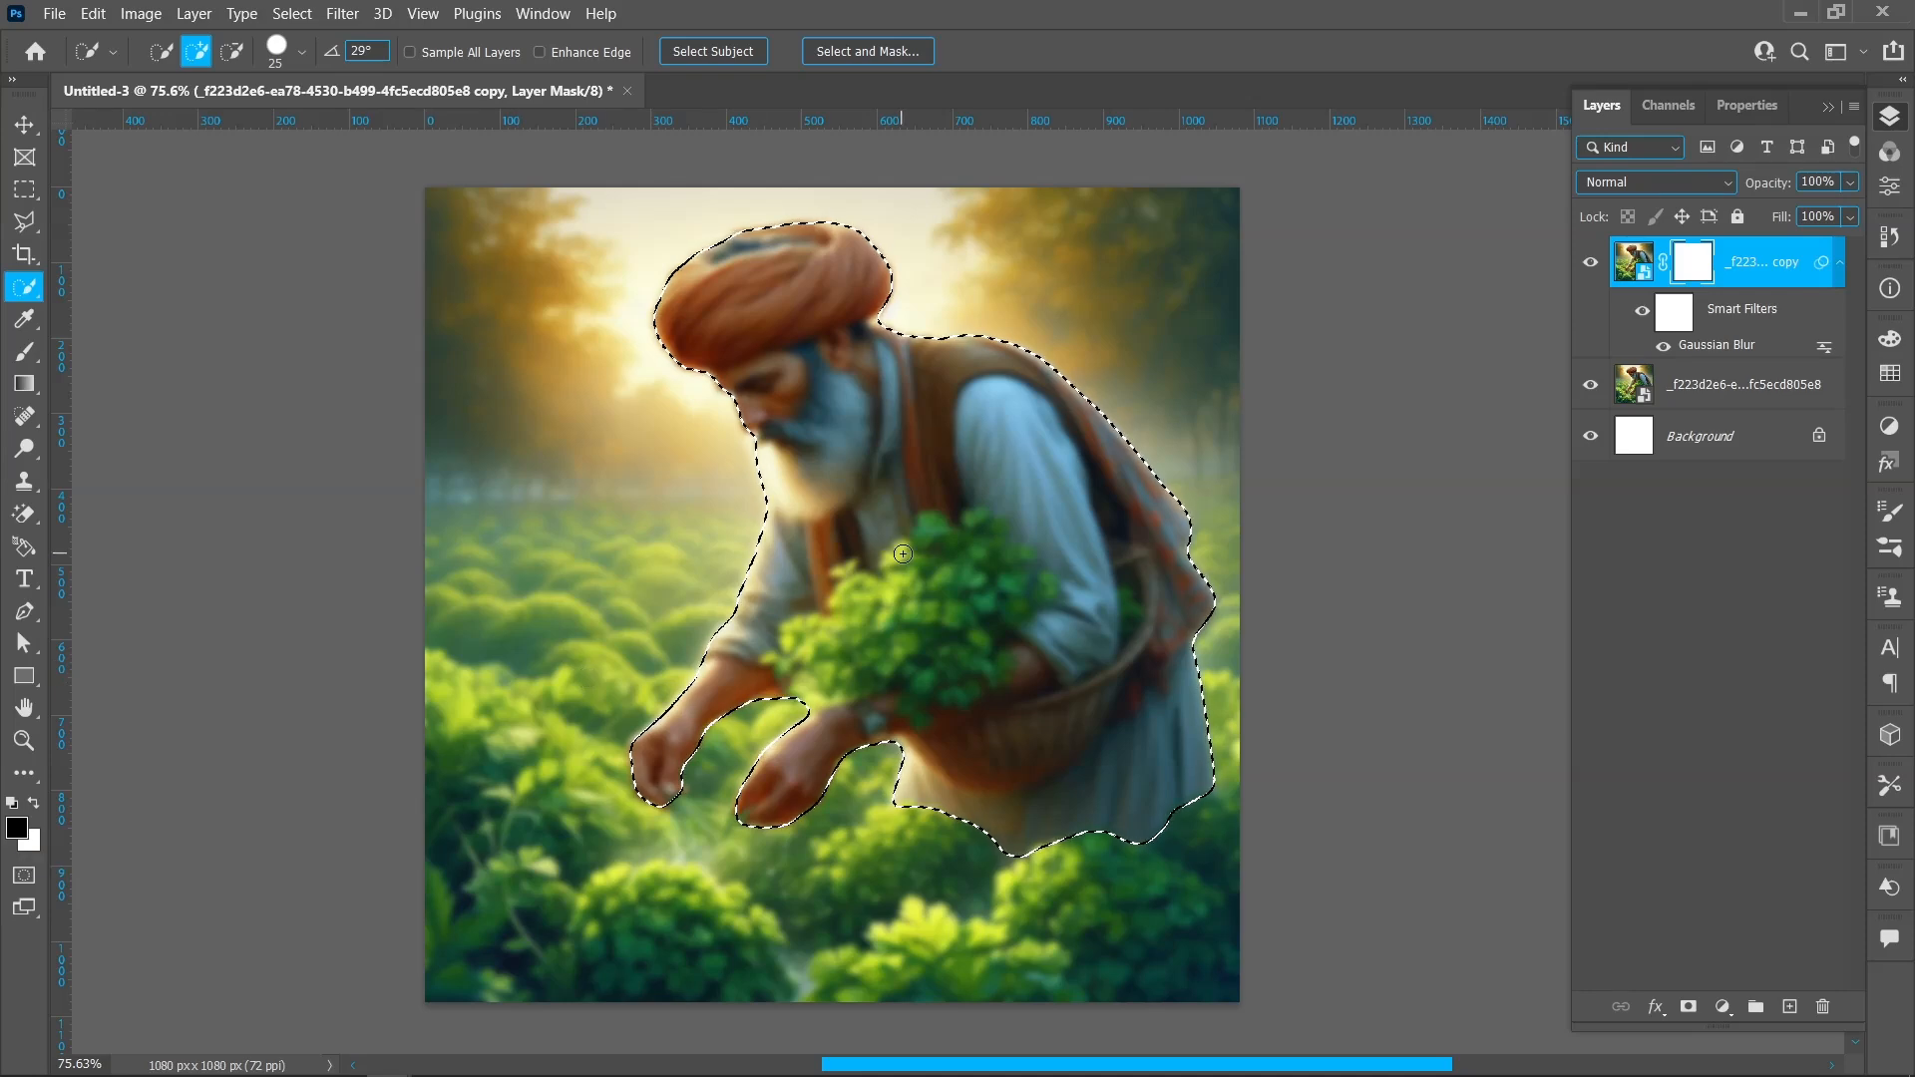
{"action": "key", "text": "alt+BackSpace"}
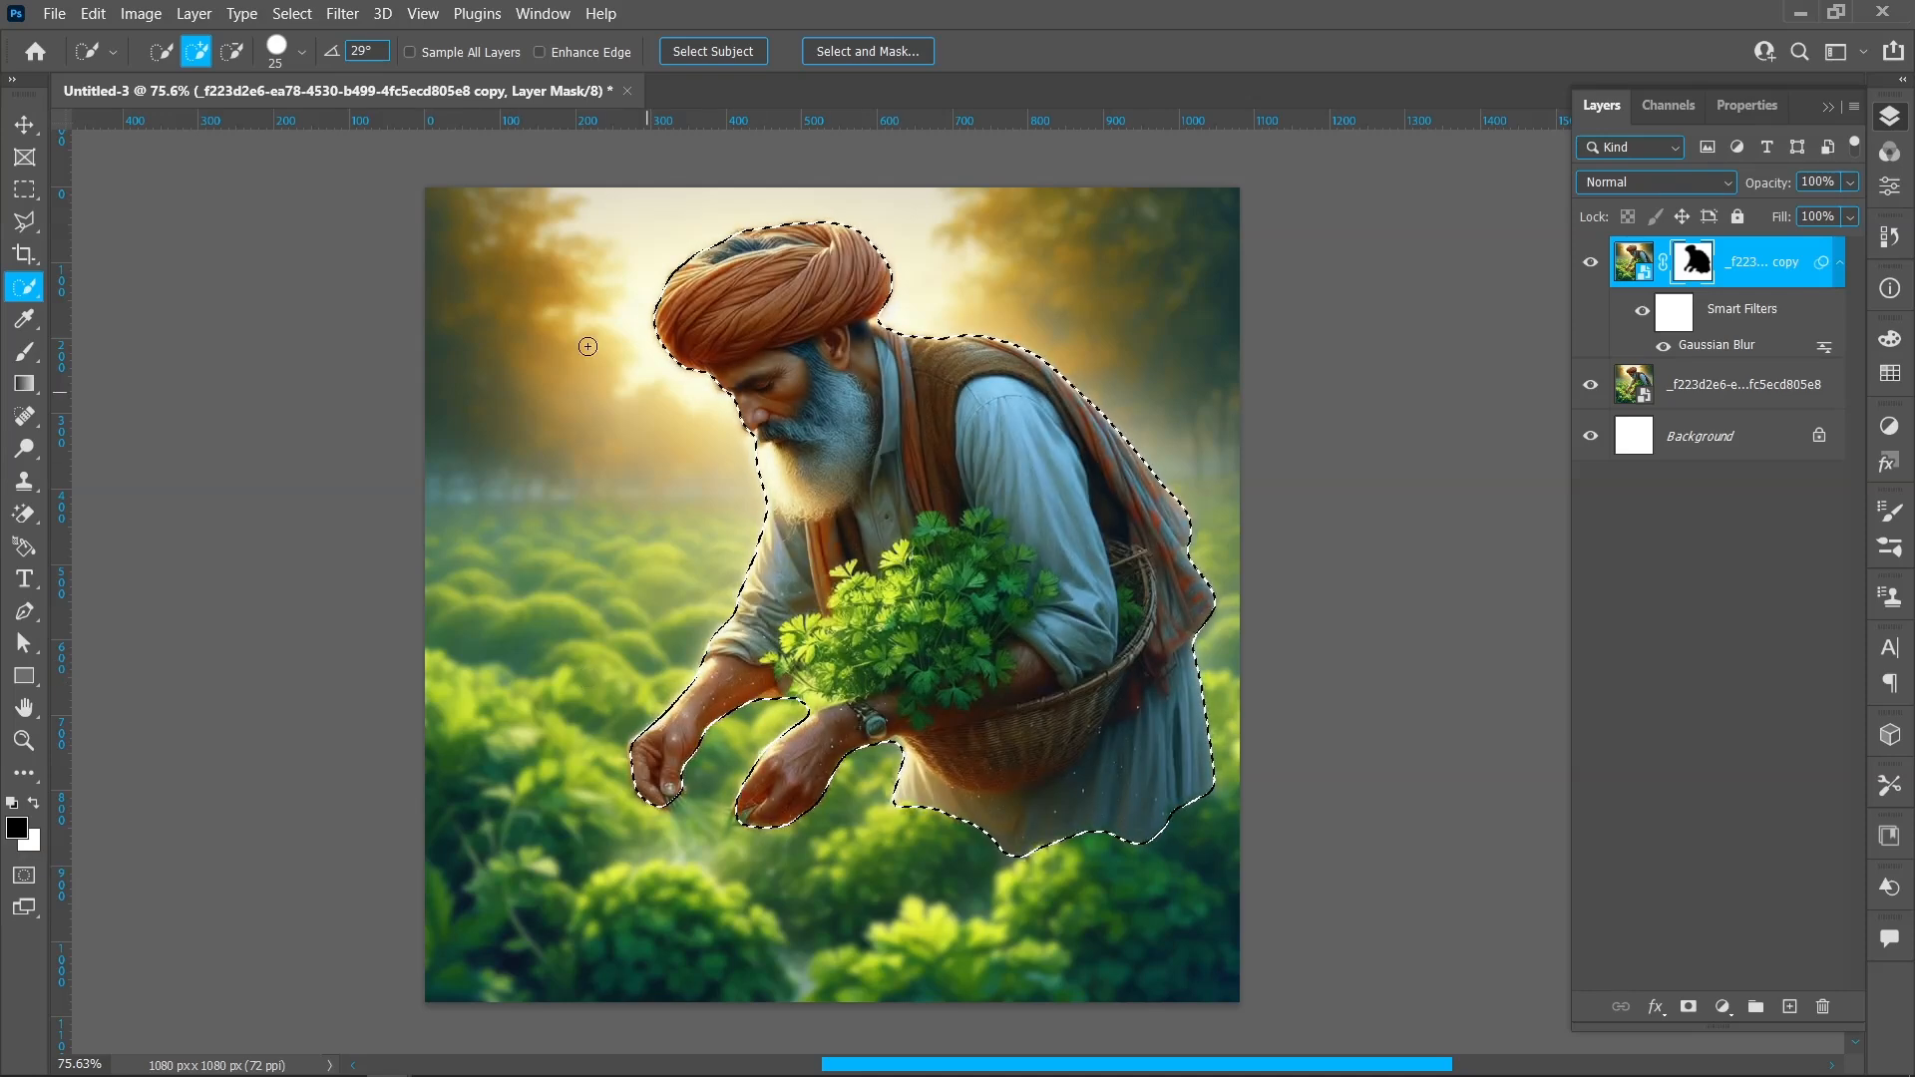
{"action": "left_click", "coordinate": [292, 13]}
{"action": "left_click", "coordinate": [319, 58]}
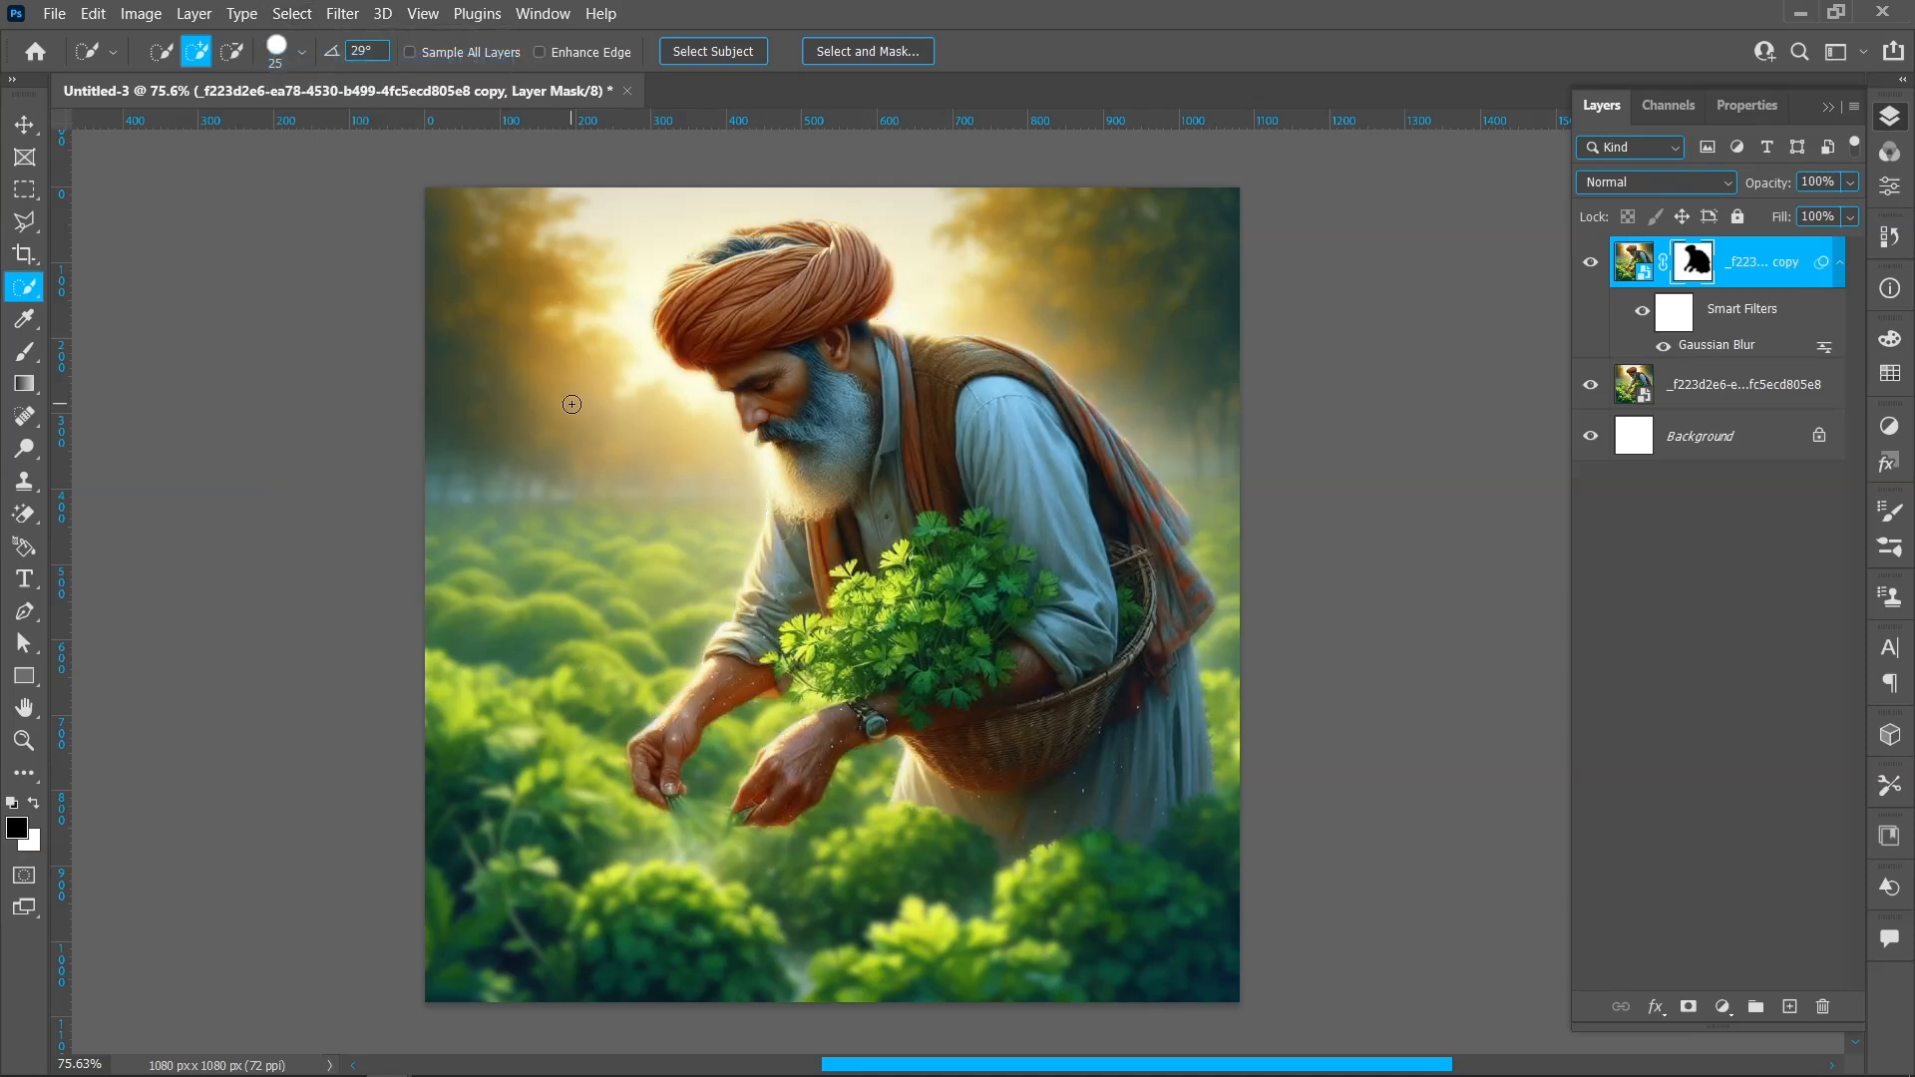
Paint black on the blurred copy's mask around the farmer's hands and nearby plants with a soft 271 px brush at 50% opacity.
{"action": "left_click", "coordinate": [31, 357]}
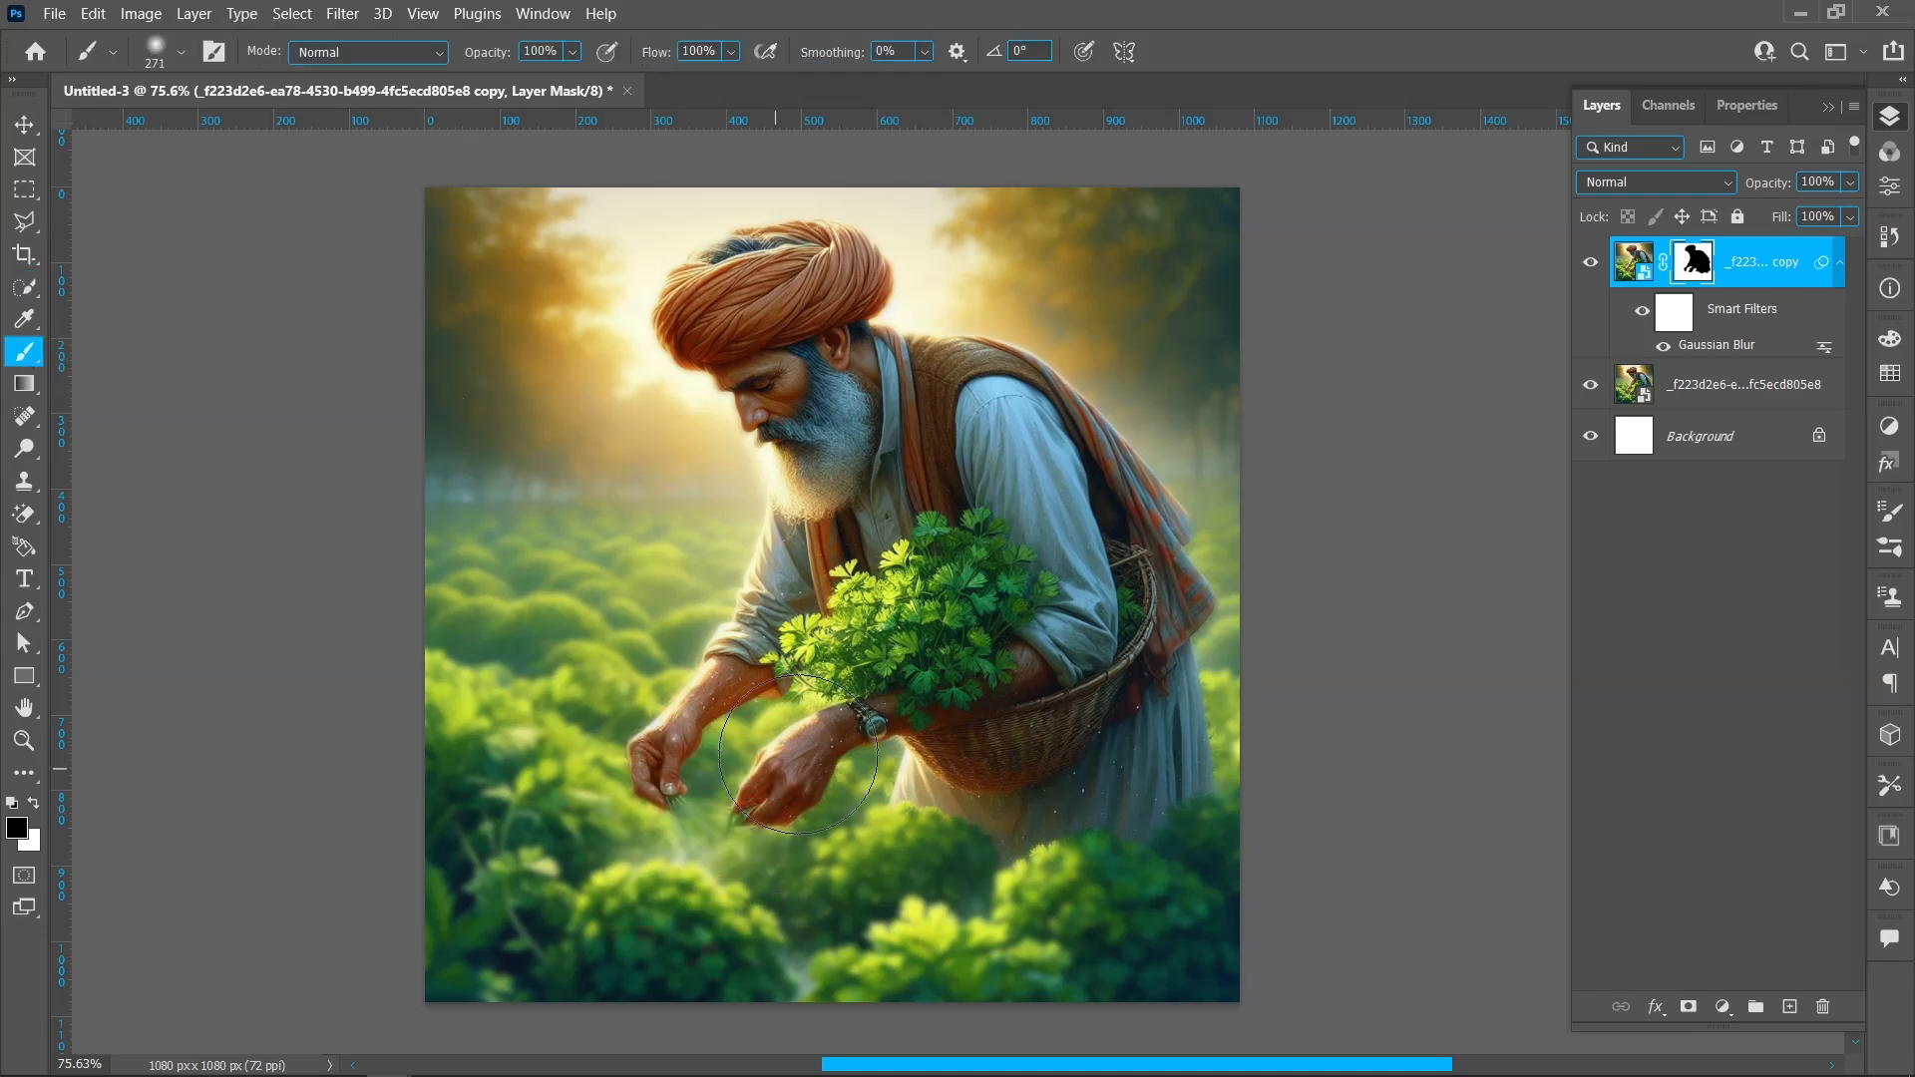
{"action": "right_click", "coordinate": [857, 576]}
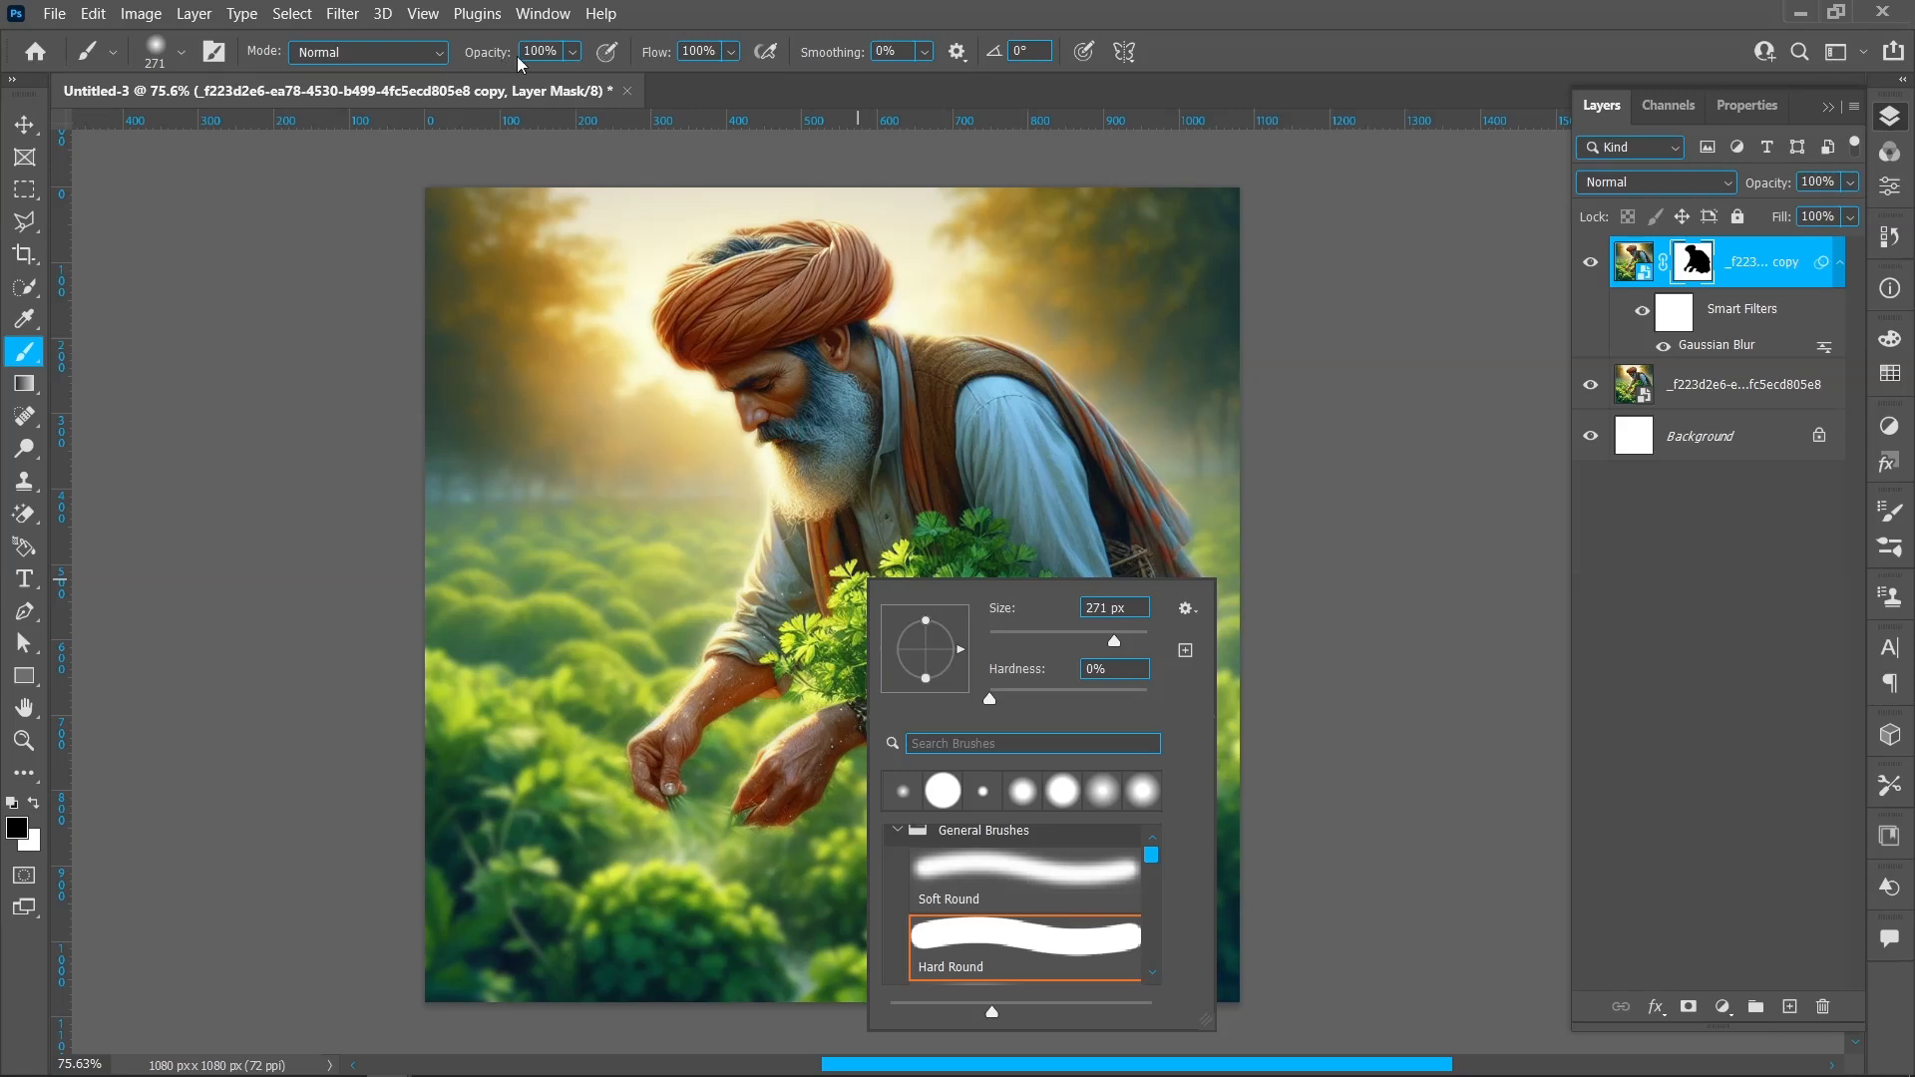
{"action": "left_click", "coordinate": [545, 49]}
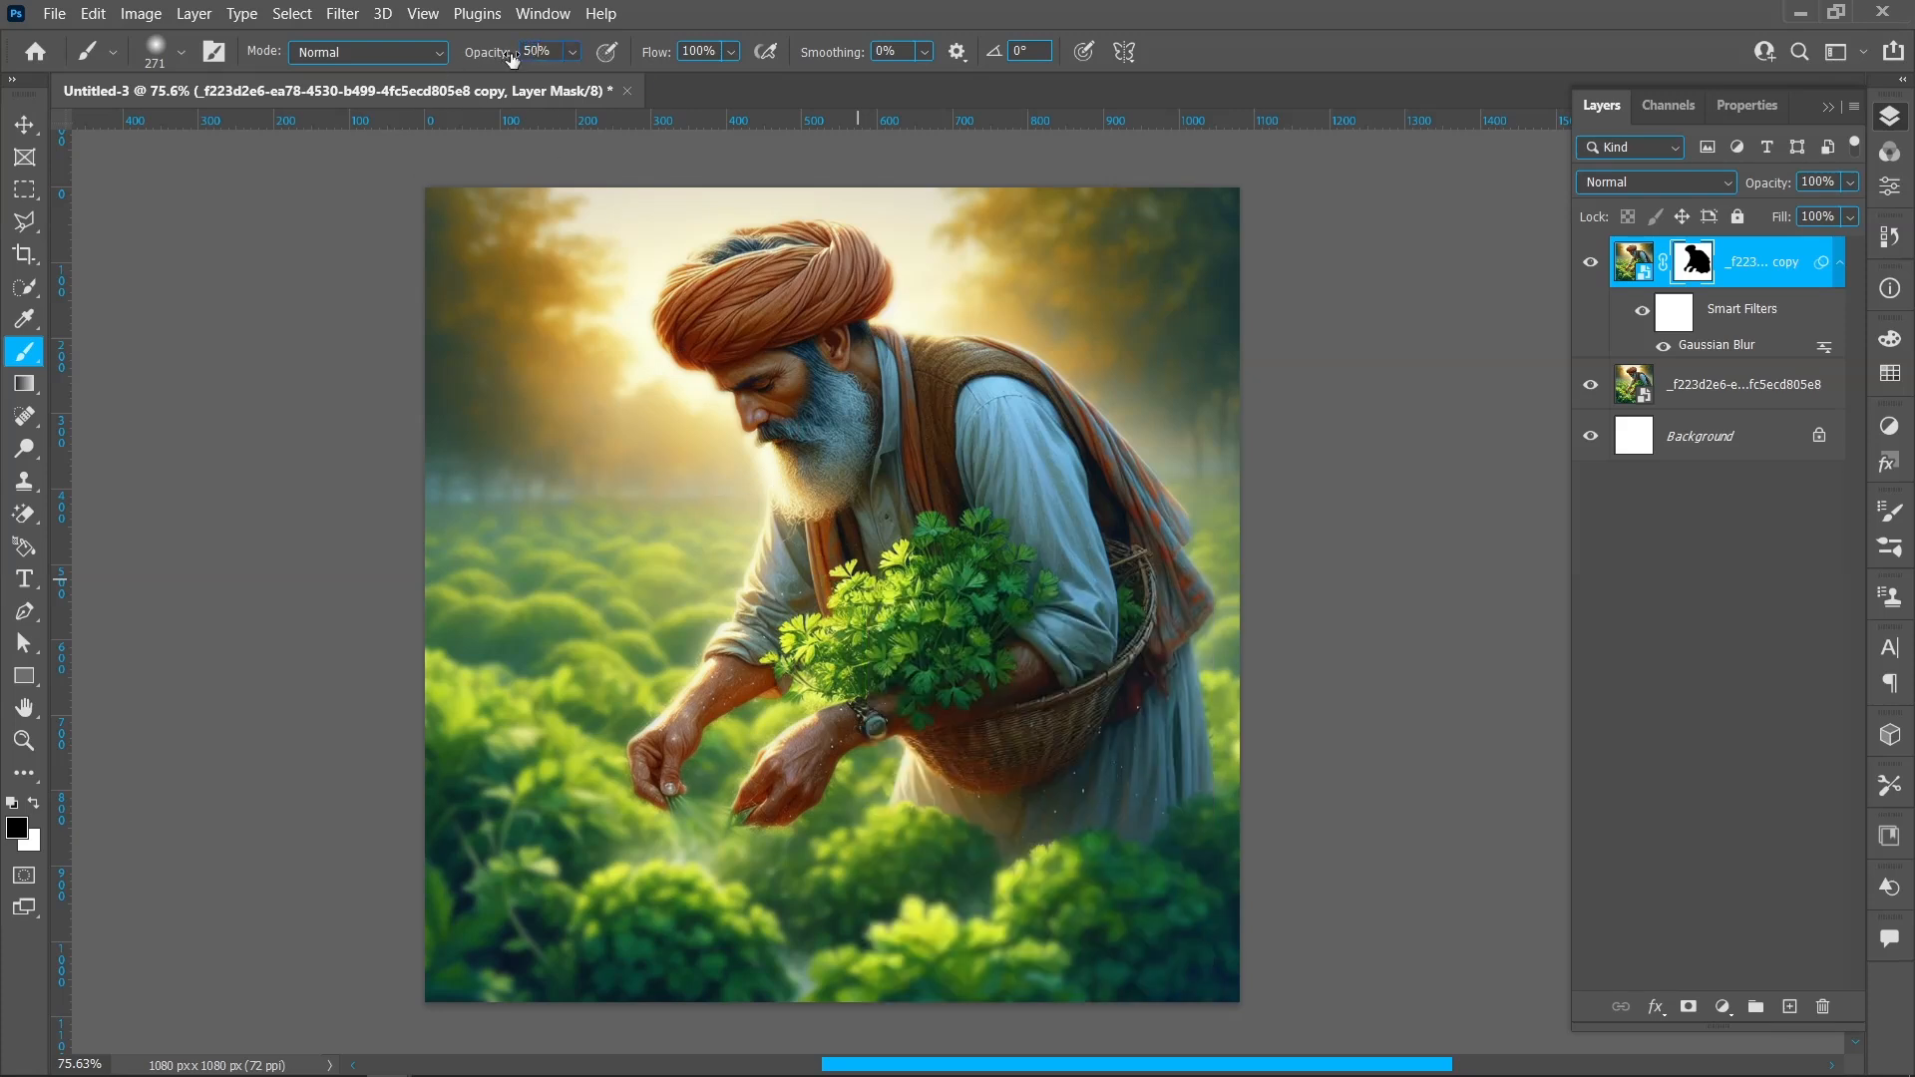
{"action": "key", "text": "Return"}
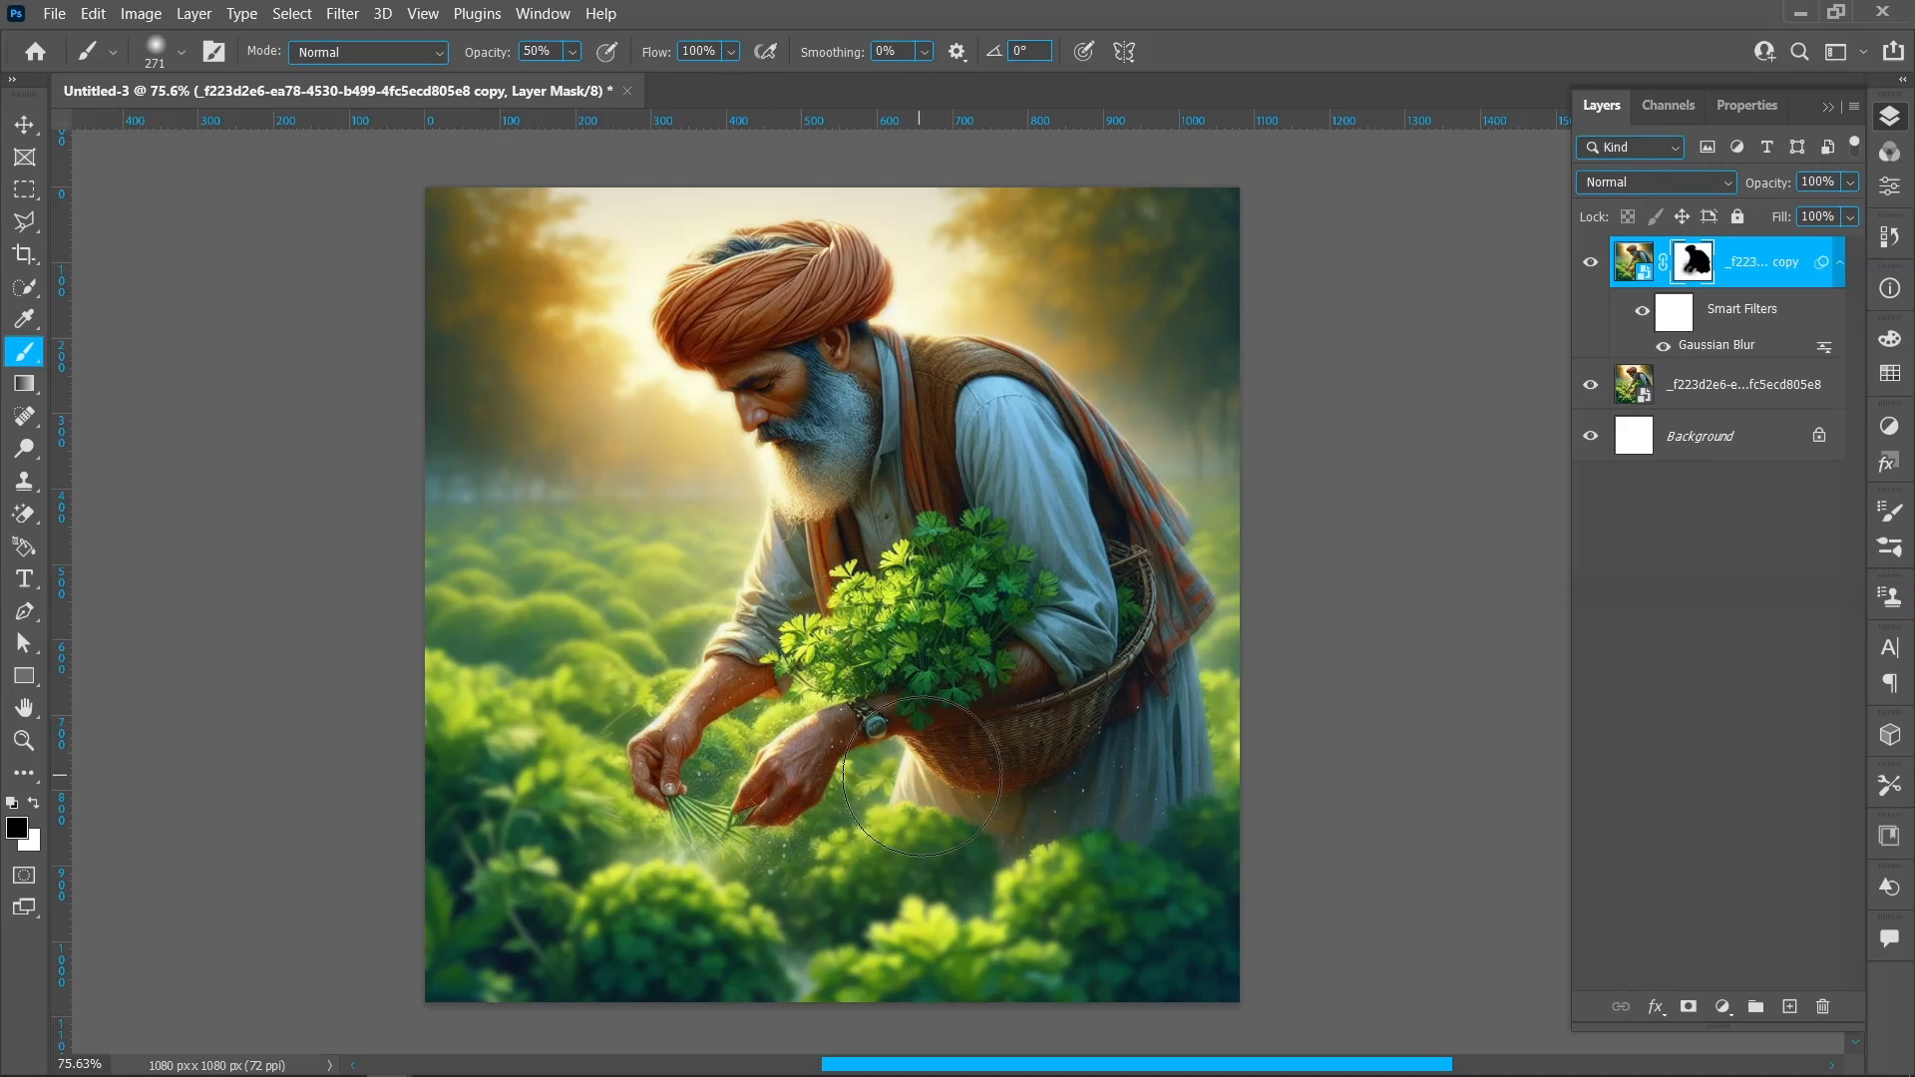
{"action": "mouse_move", "coordinate": [727, 654]}
{"action": "left_mouse_down"}
{"action": "mouse_move", "coordinate": [694, 682]}
{"action": "mouse_move", "coordinate": [651, 667]}
{"action": "mouse_move", "coordinate": [623, 740]}
{"action": "mouse_move", "coordinate": [691, 809]}
{"action": "mouse_move", "coordinate": [807, 826]}
{"action": "left_mouse_up"}
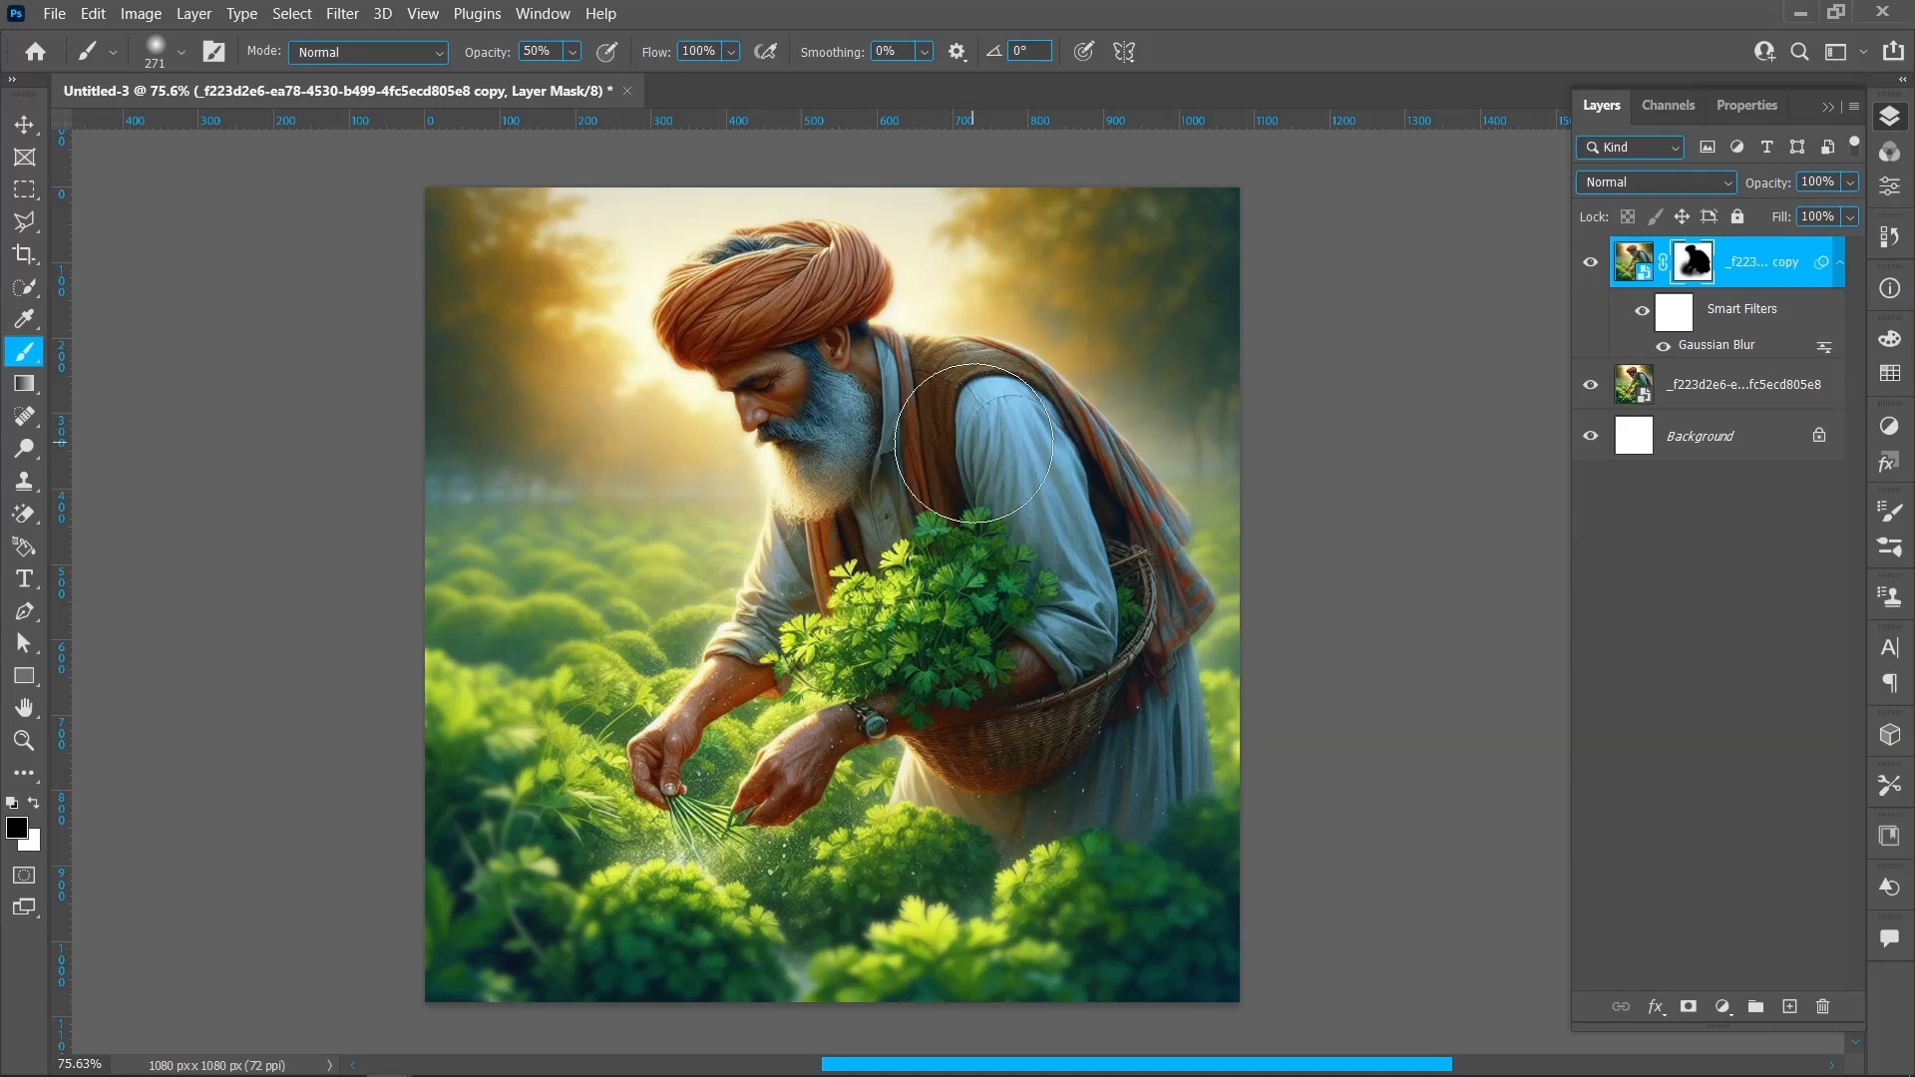
Add a Brightness/Contrast adjustment layer above the blurred copy with brightness 10 and contrast 19.
{"action": "left_click", "coordinate": [24, 123]}
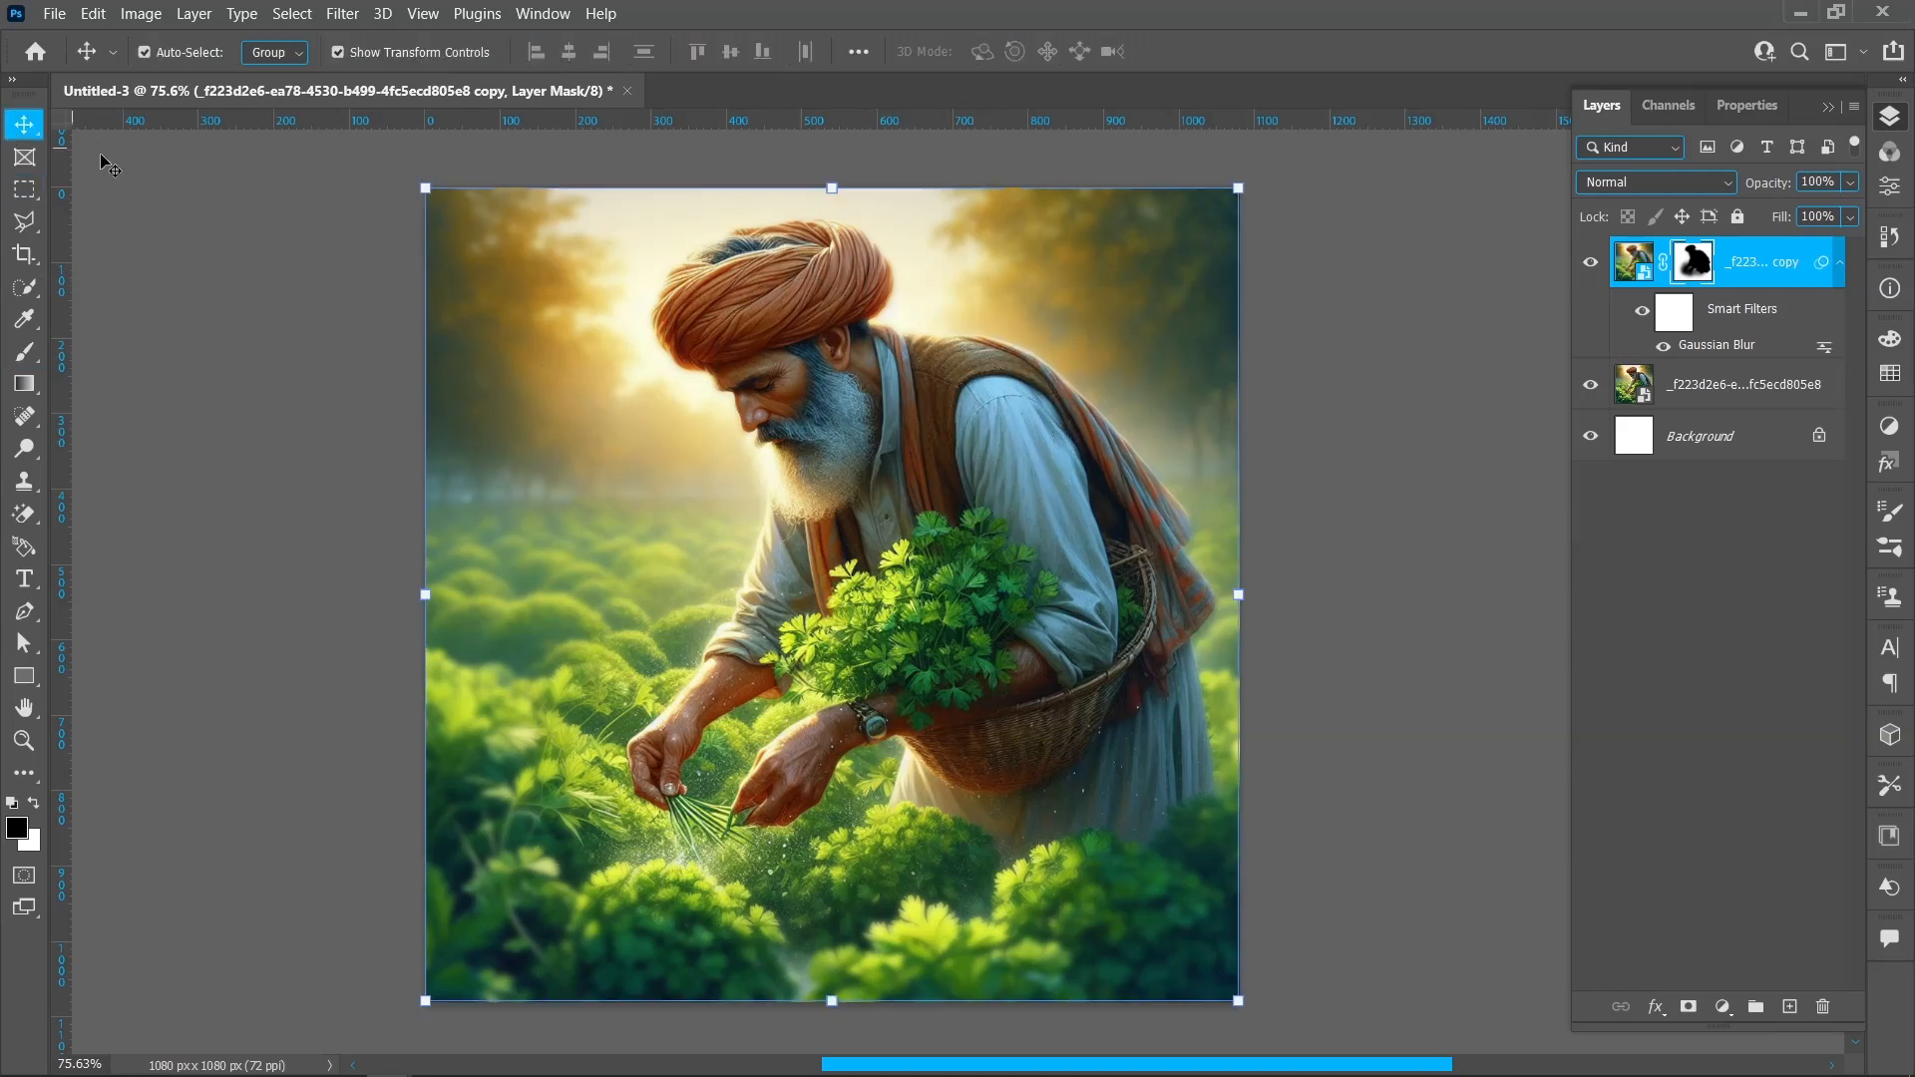
{"action": "left_click", "coordinate": [1640, 267]}
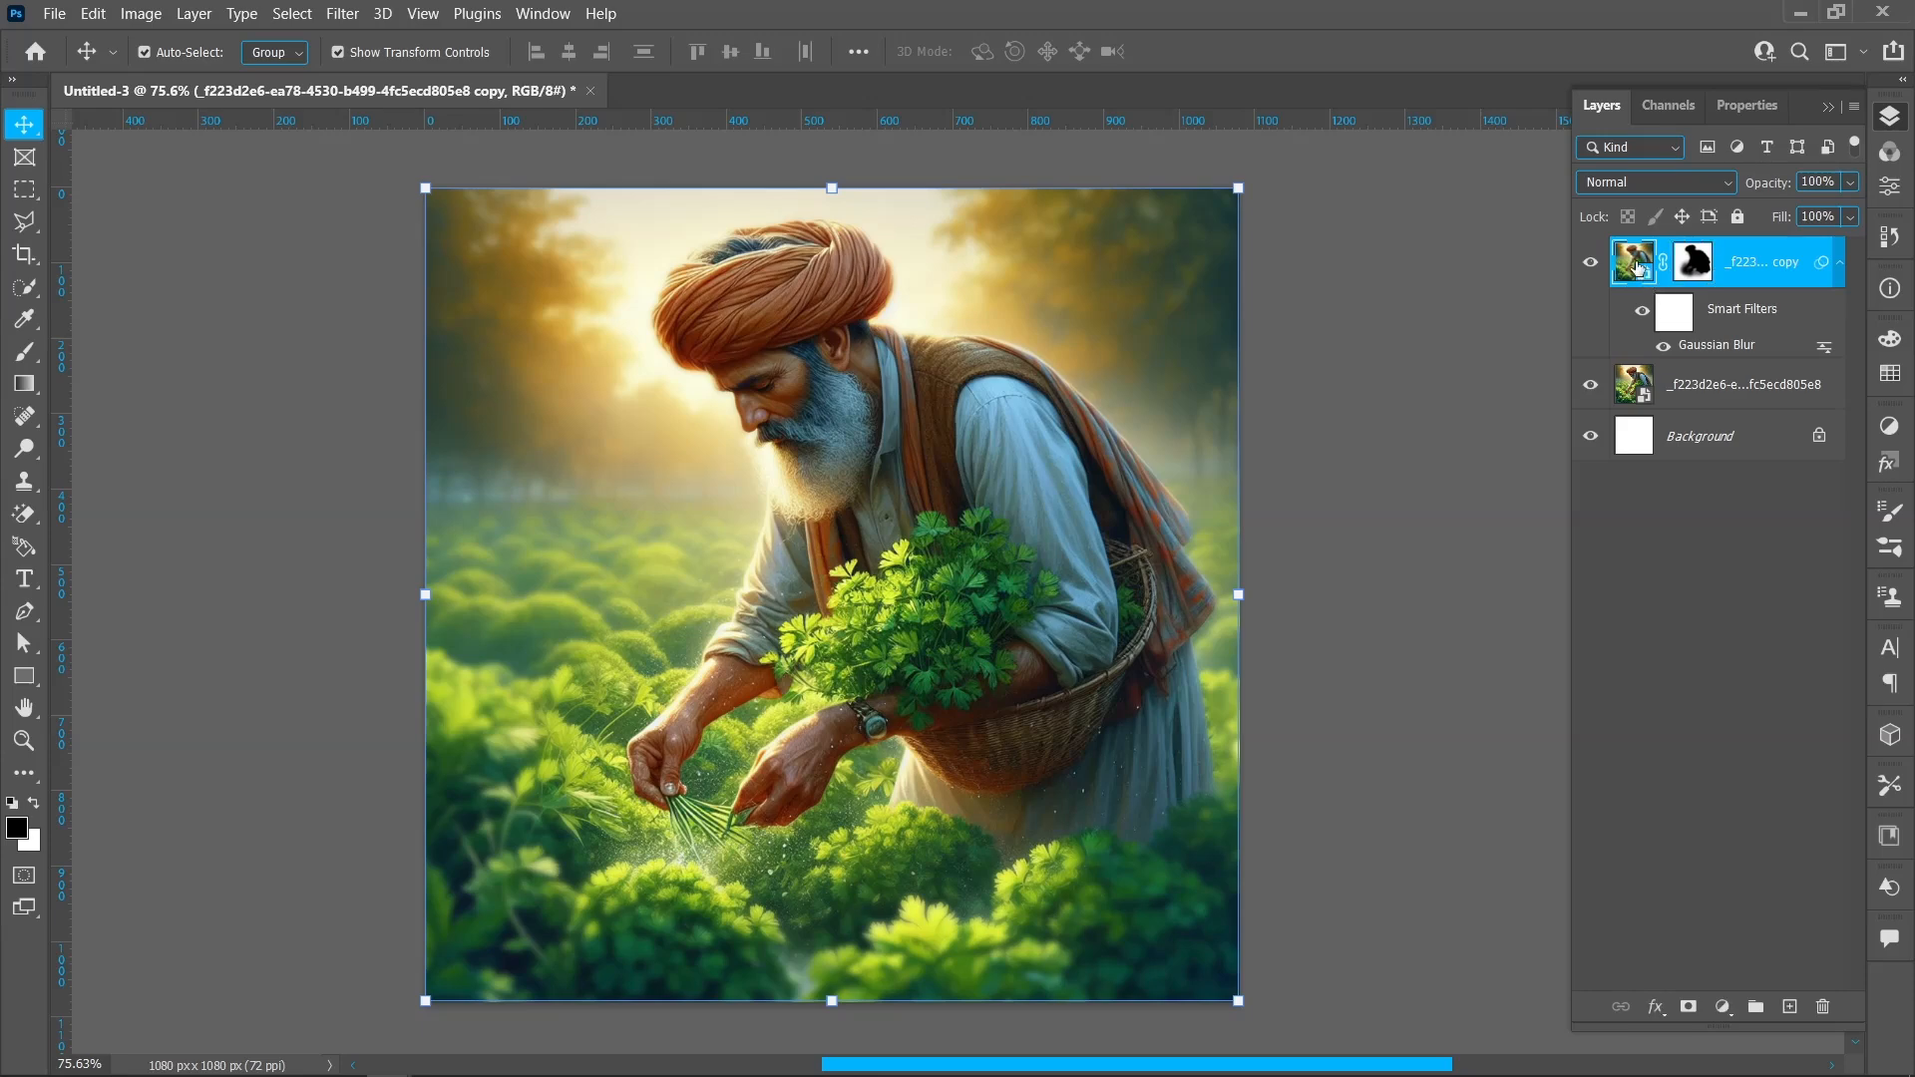
{"action": "left_click", "coordinate": [1717, 1007]}
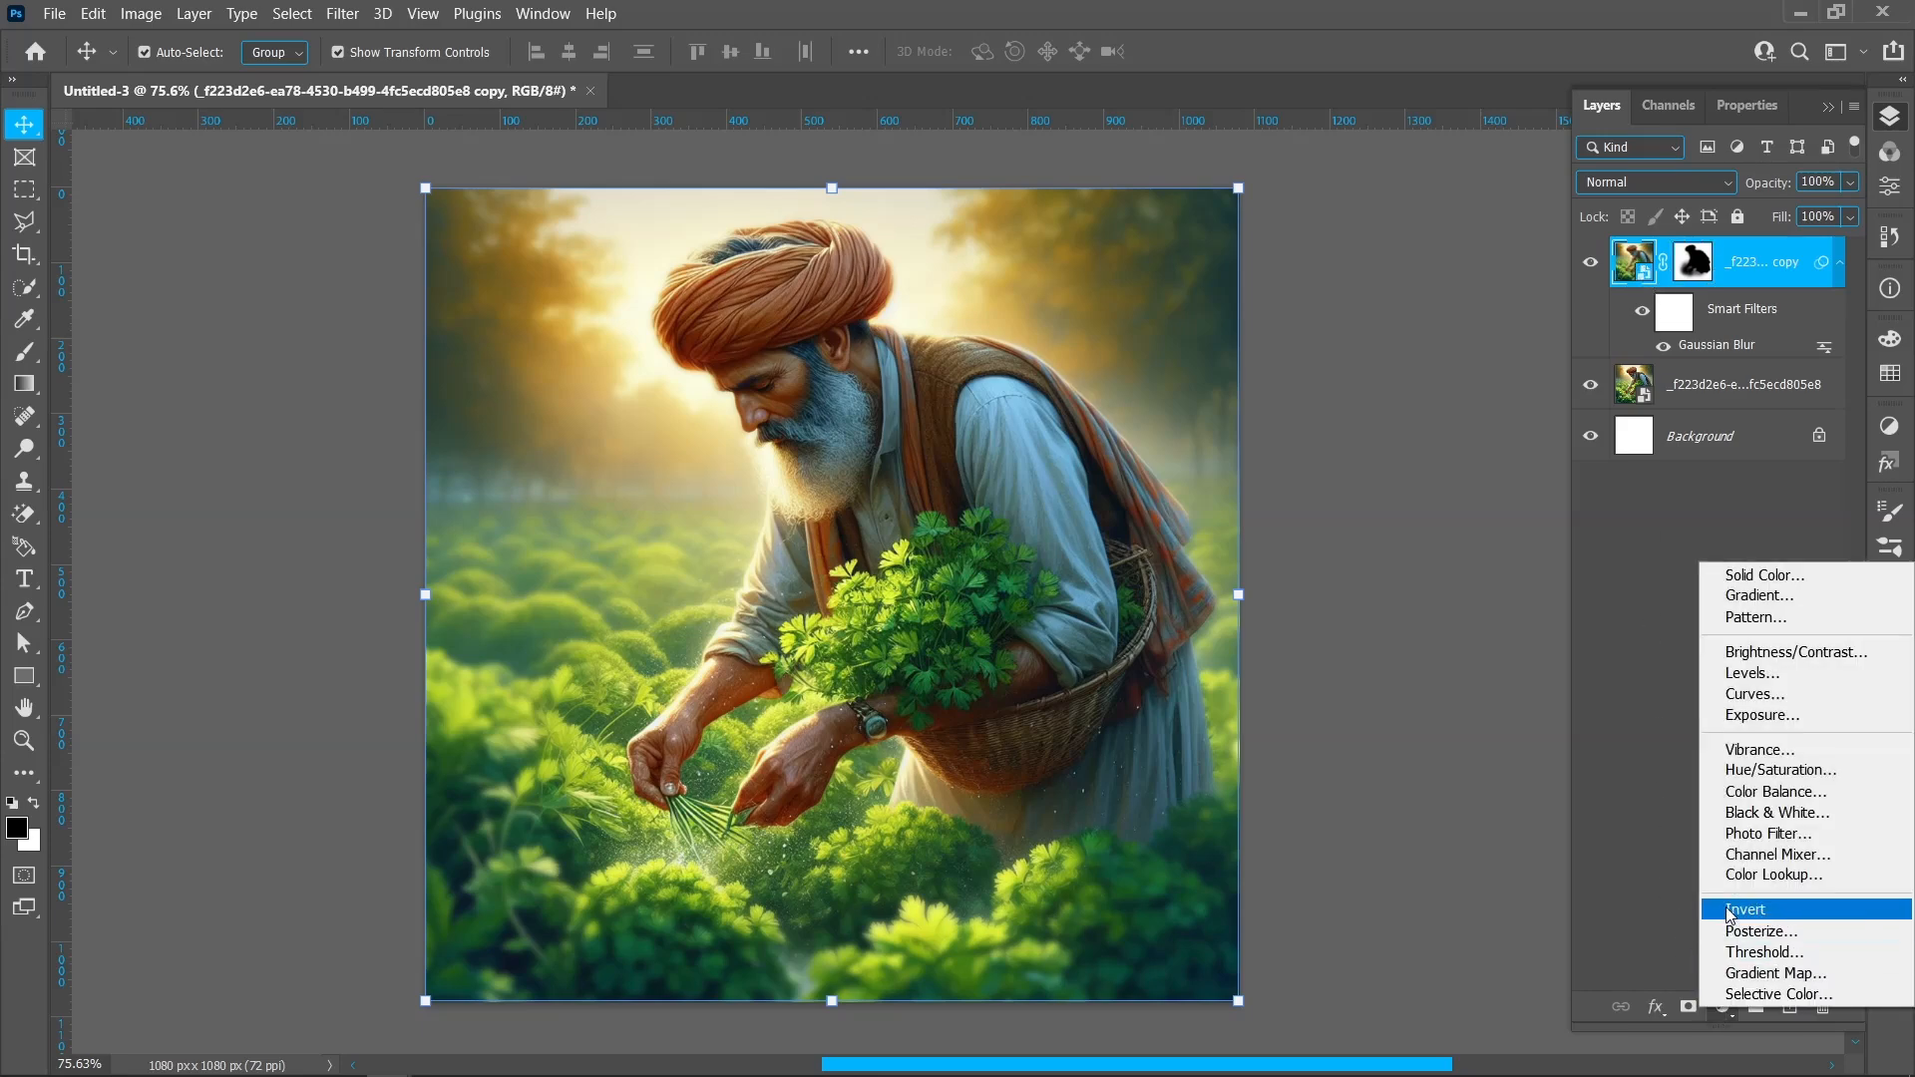
{"action": "left_click", "coordinate": [1758, 652]}
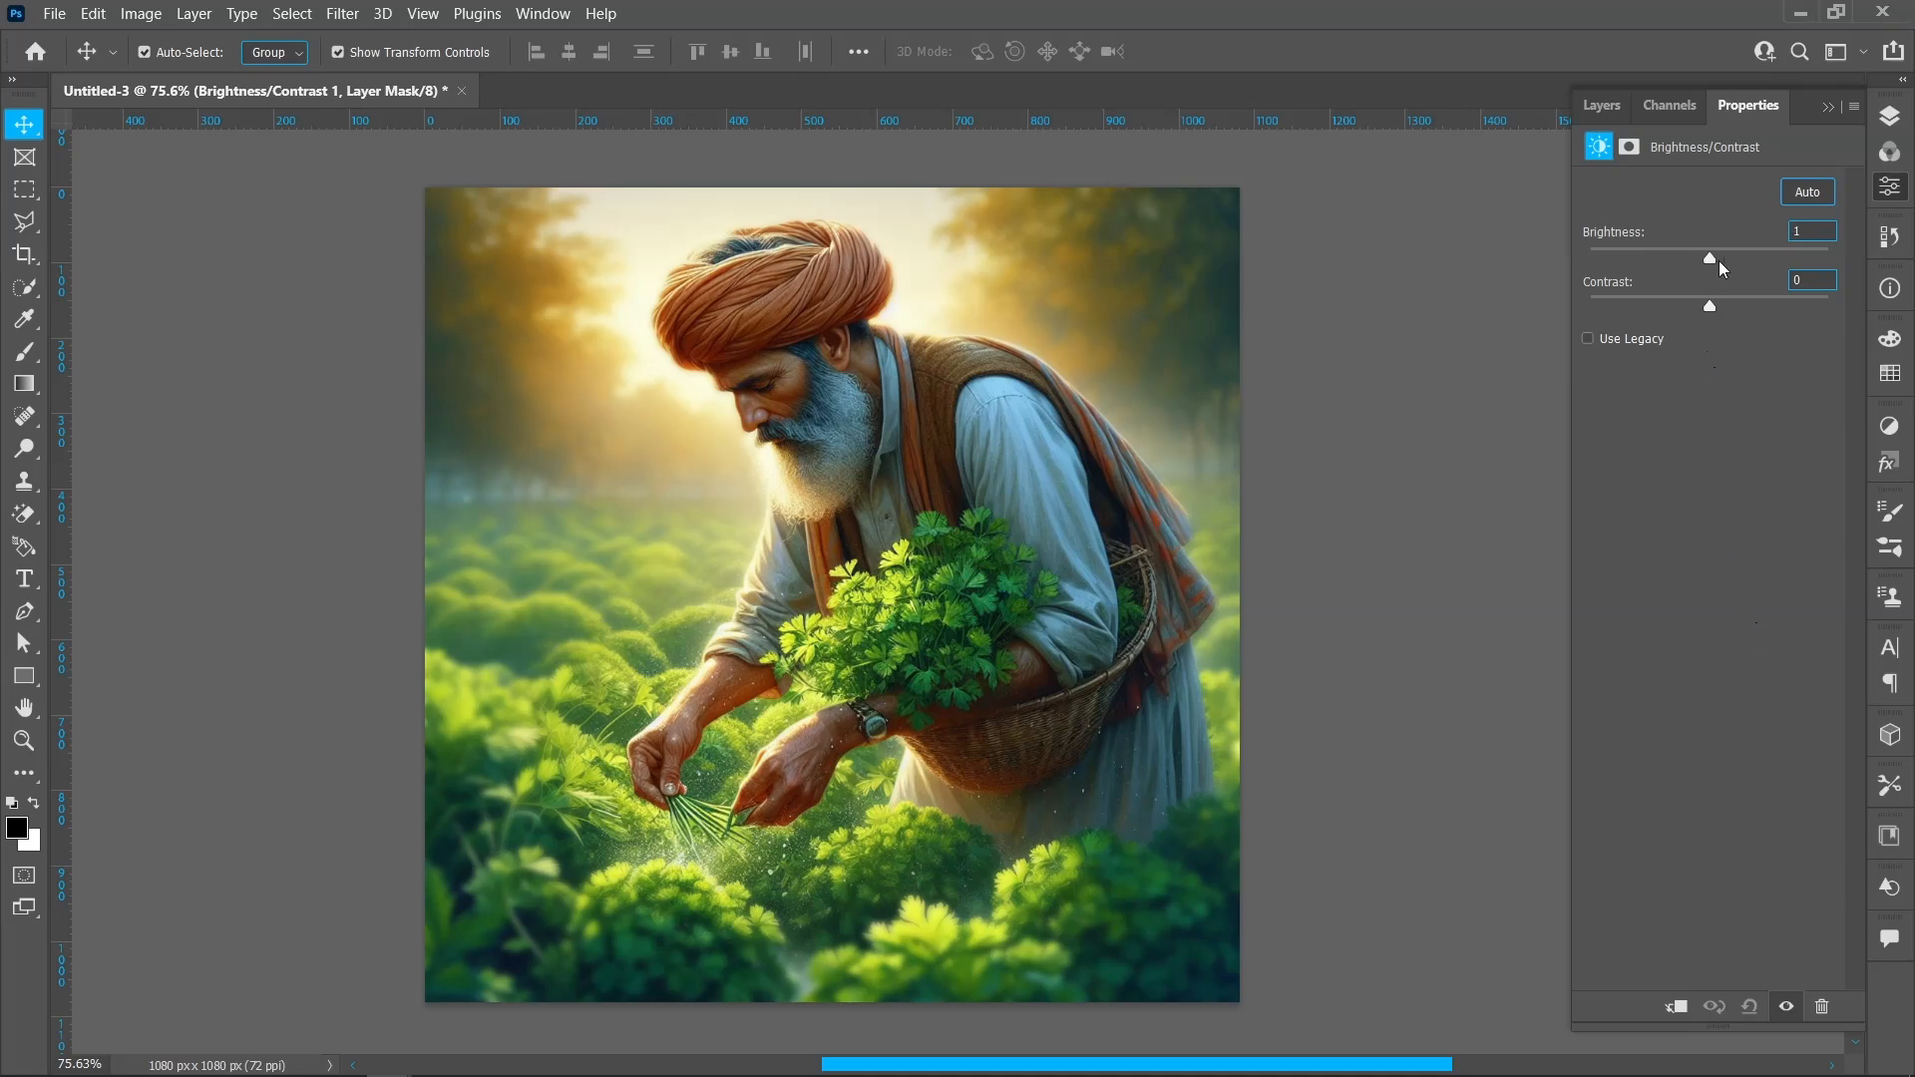
{"action": "left_click_drag", "start_coordinate": [1720, 262], "coordinate": [1720, 261]}
{"action": "left_click", "coordinate": [1811, 231]}
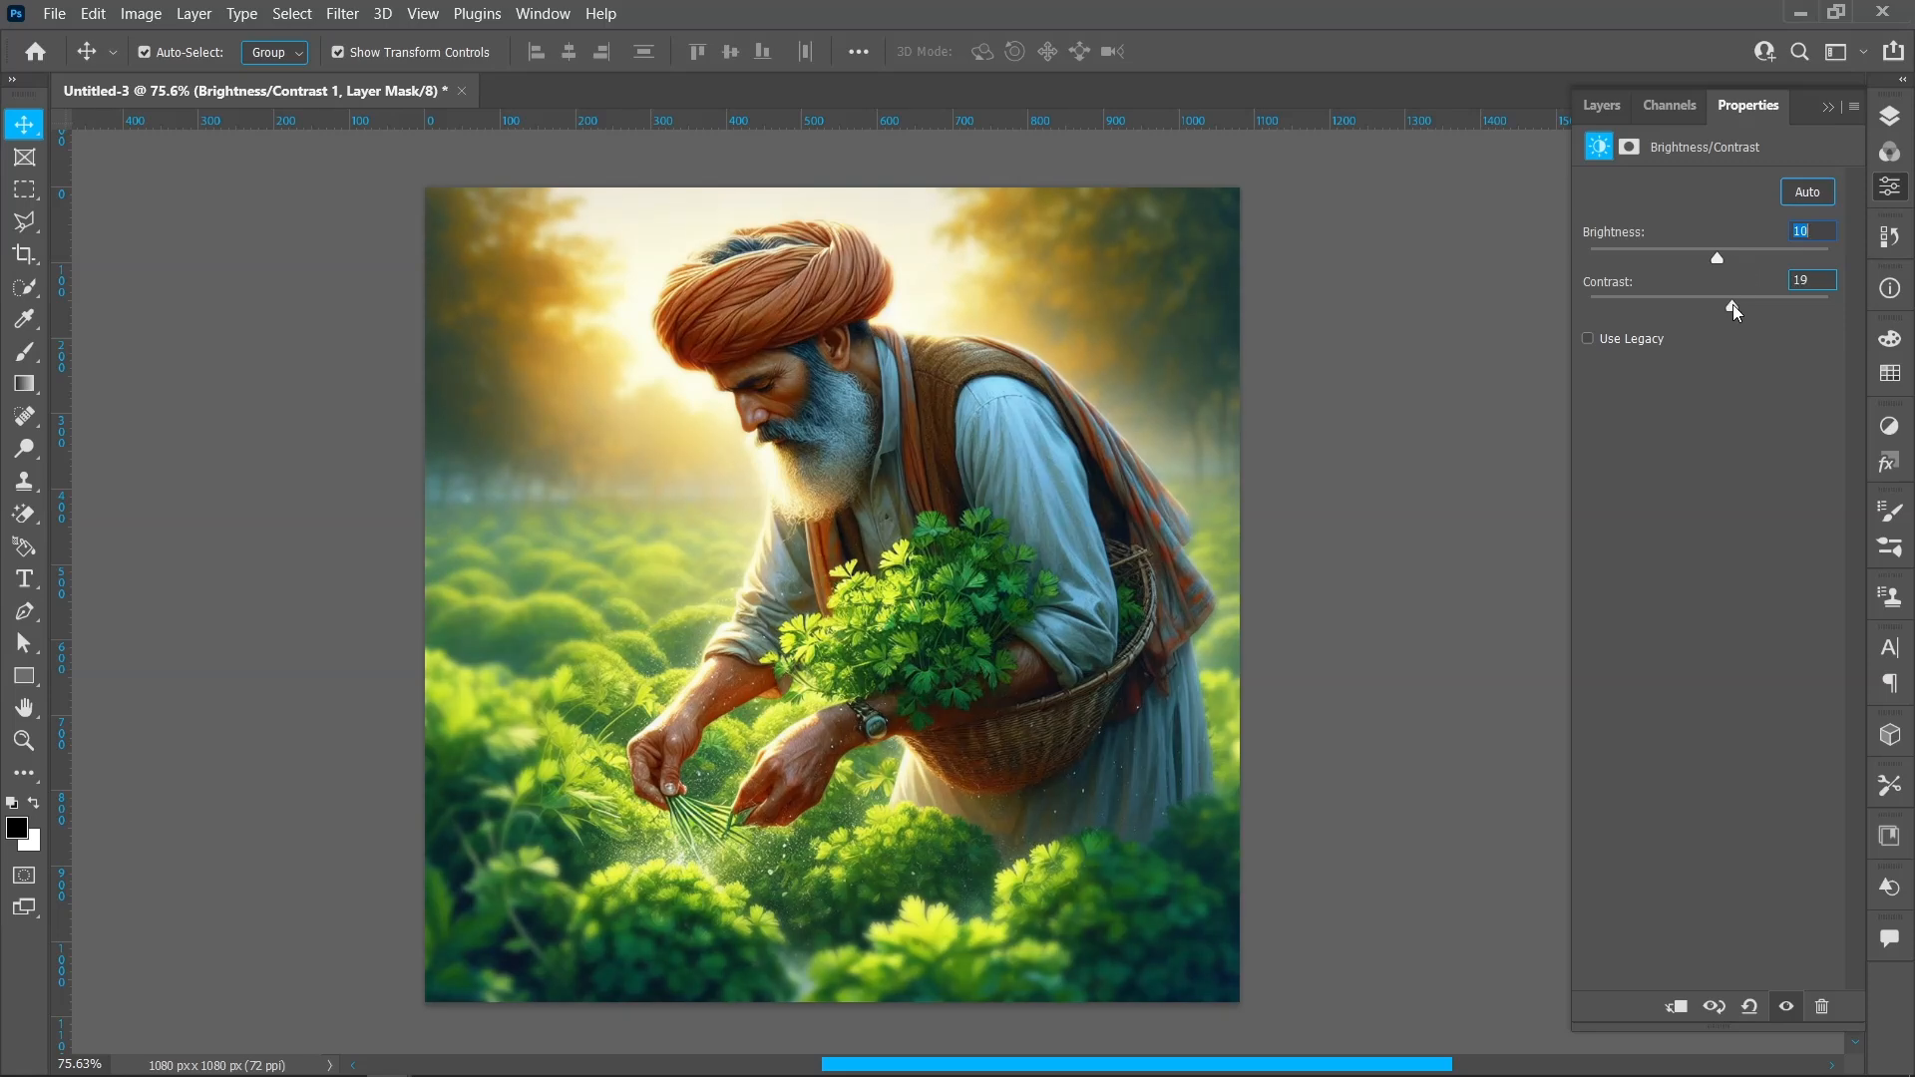
Add a solid colour fill layer in yellow #ffd800 above the Brightness/Contrast adjustment.
{"action": "left_click", "coordinate": [1890, 116]}
{"action": "left_click", "coordinate": [1723, 1006]}
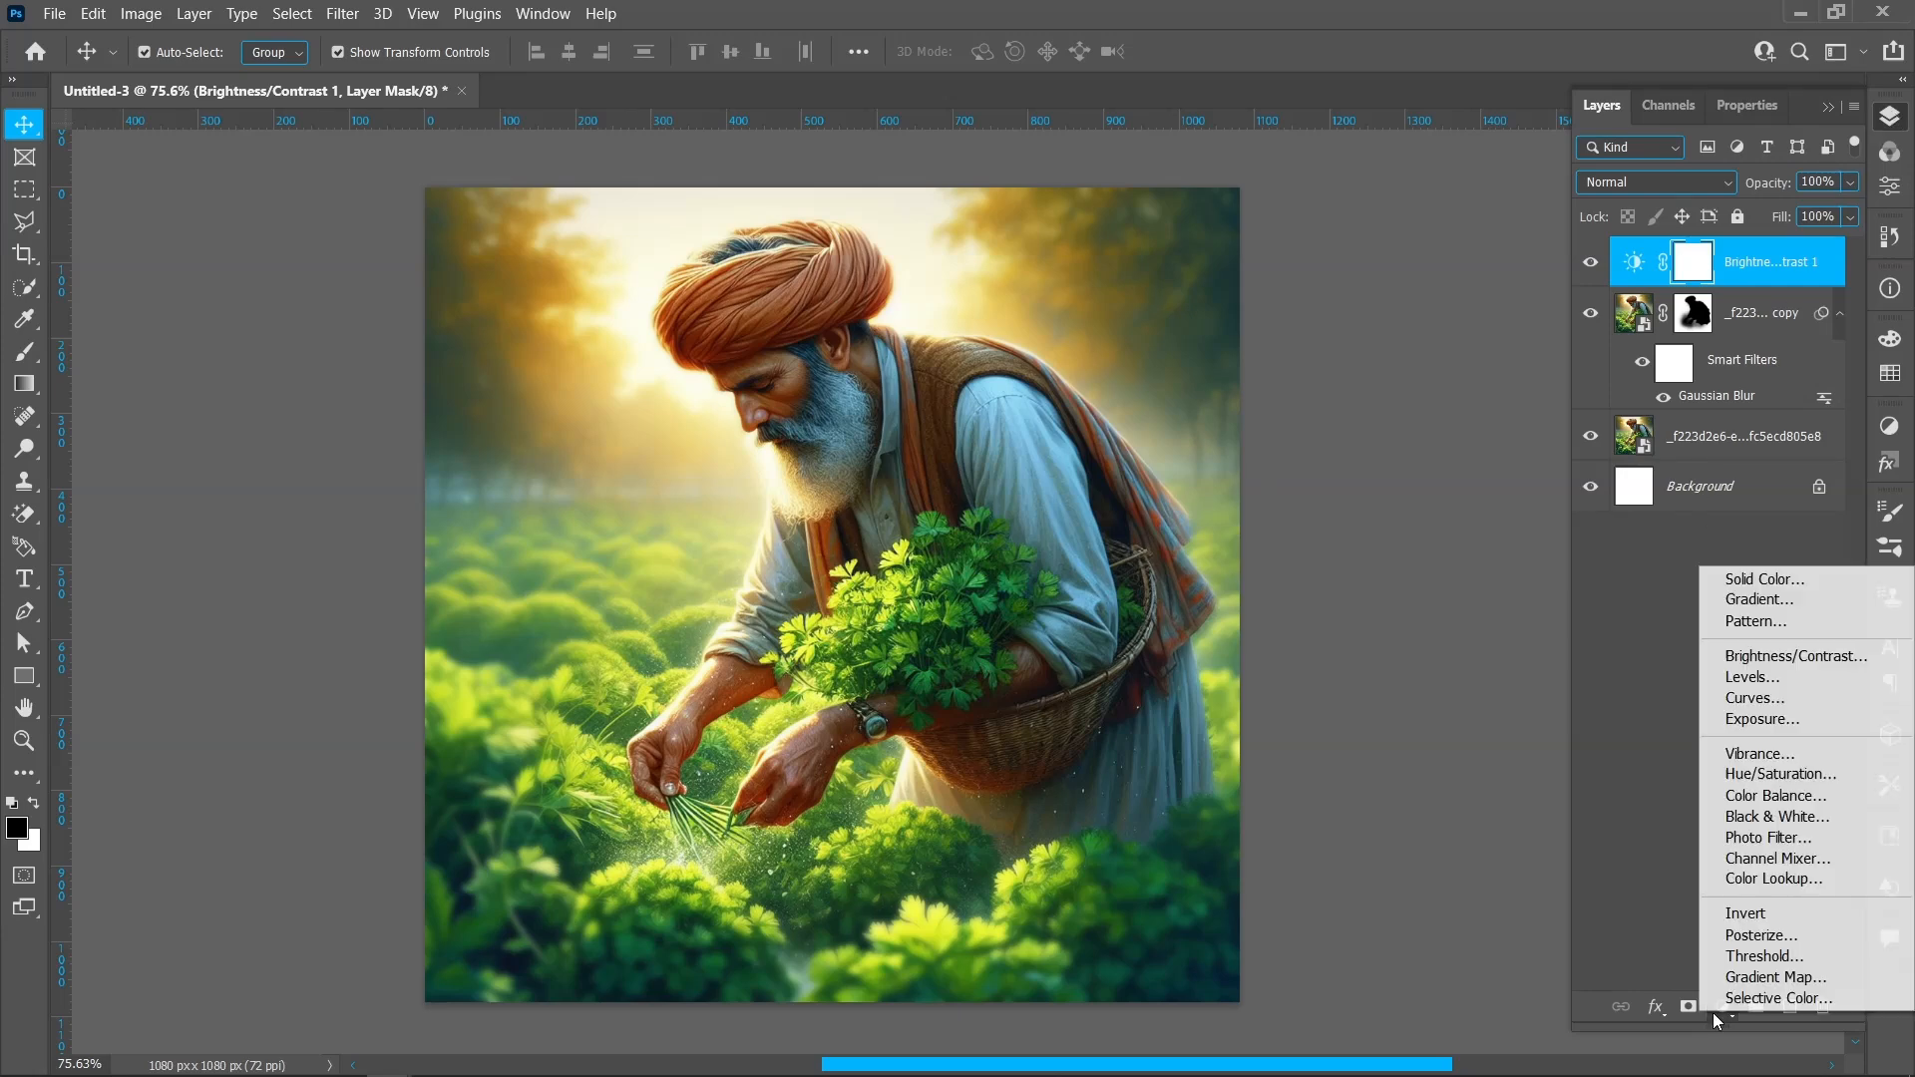
{"action": "left_click", "coordinate": [1759, 579]}
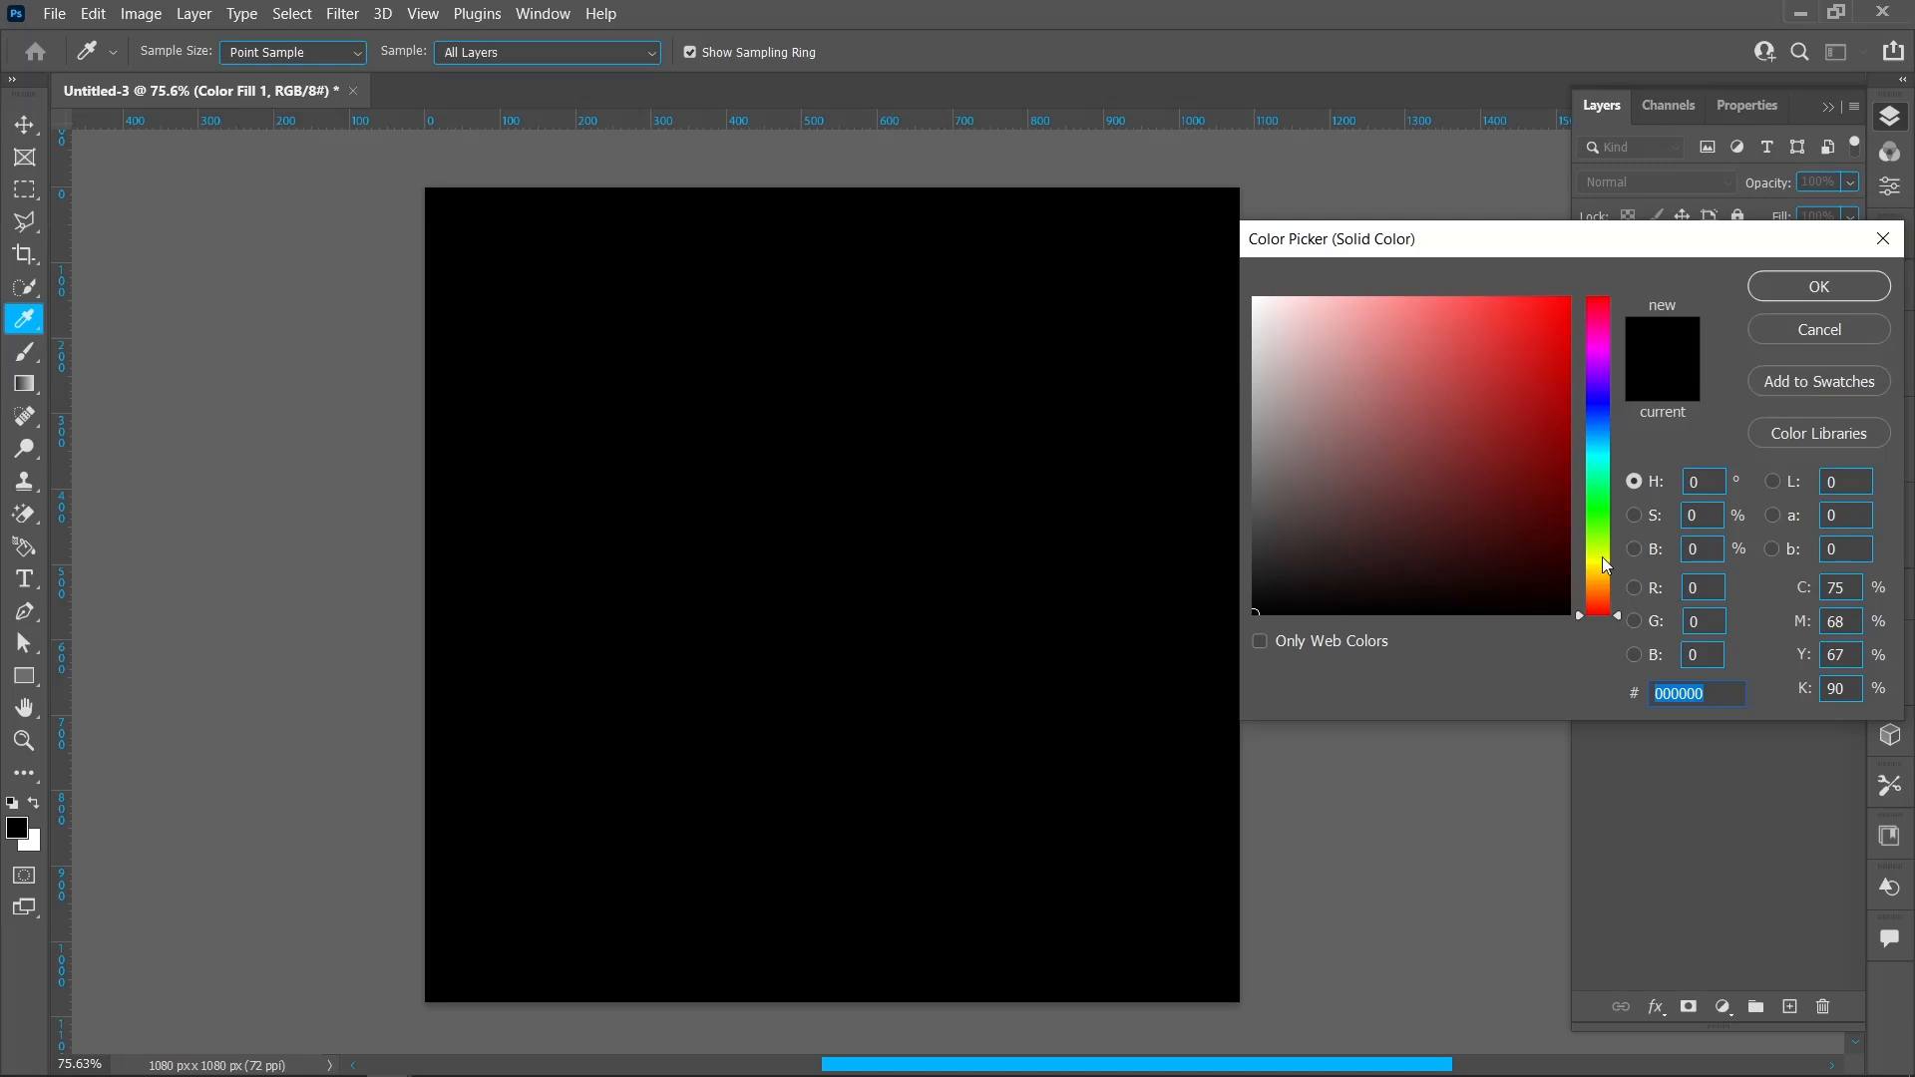
{"action": "type", "text": "ffd800"}
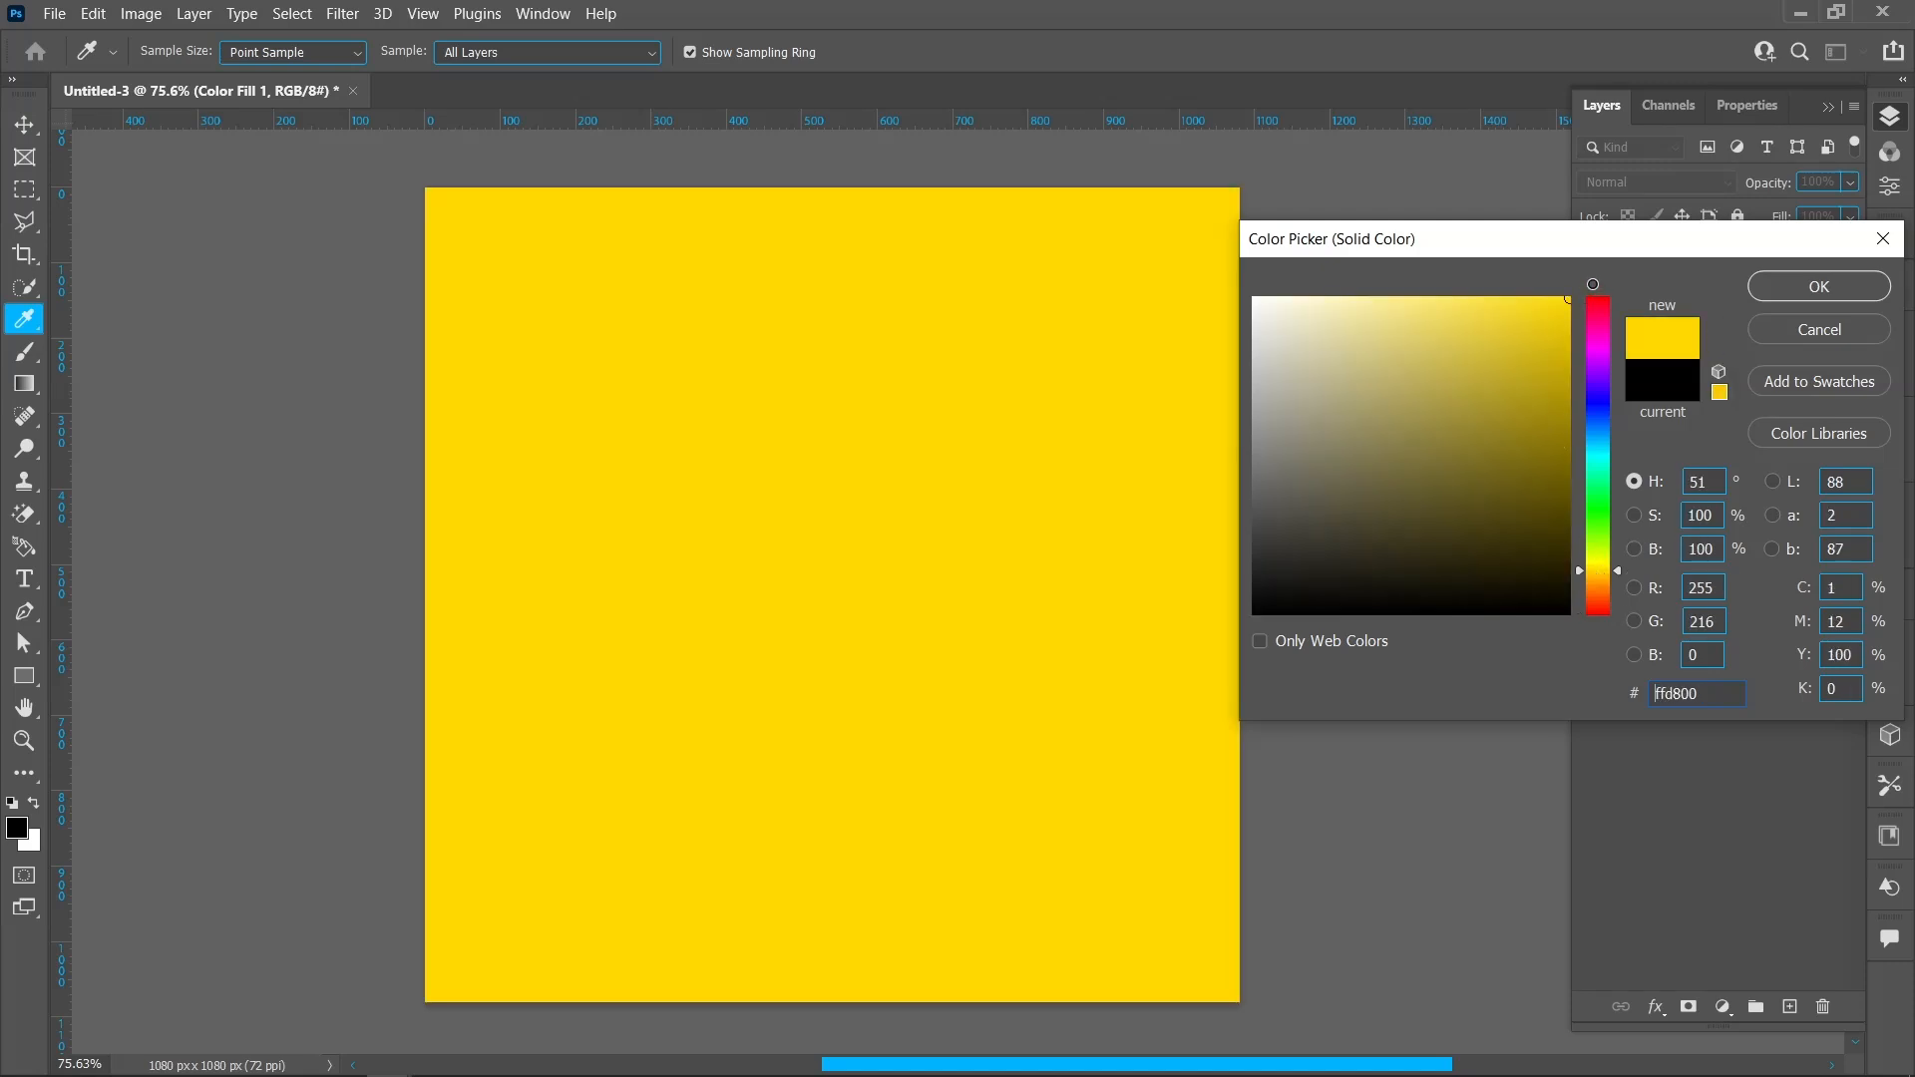
{"action": "left_click", "coordinate": [1775, 286]}
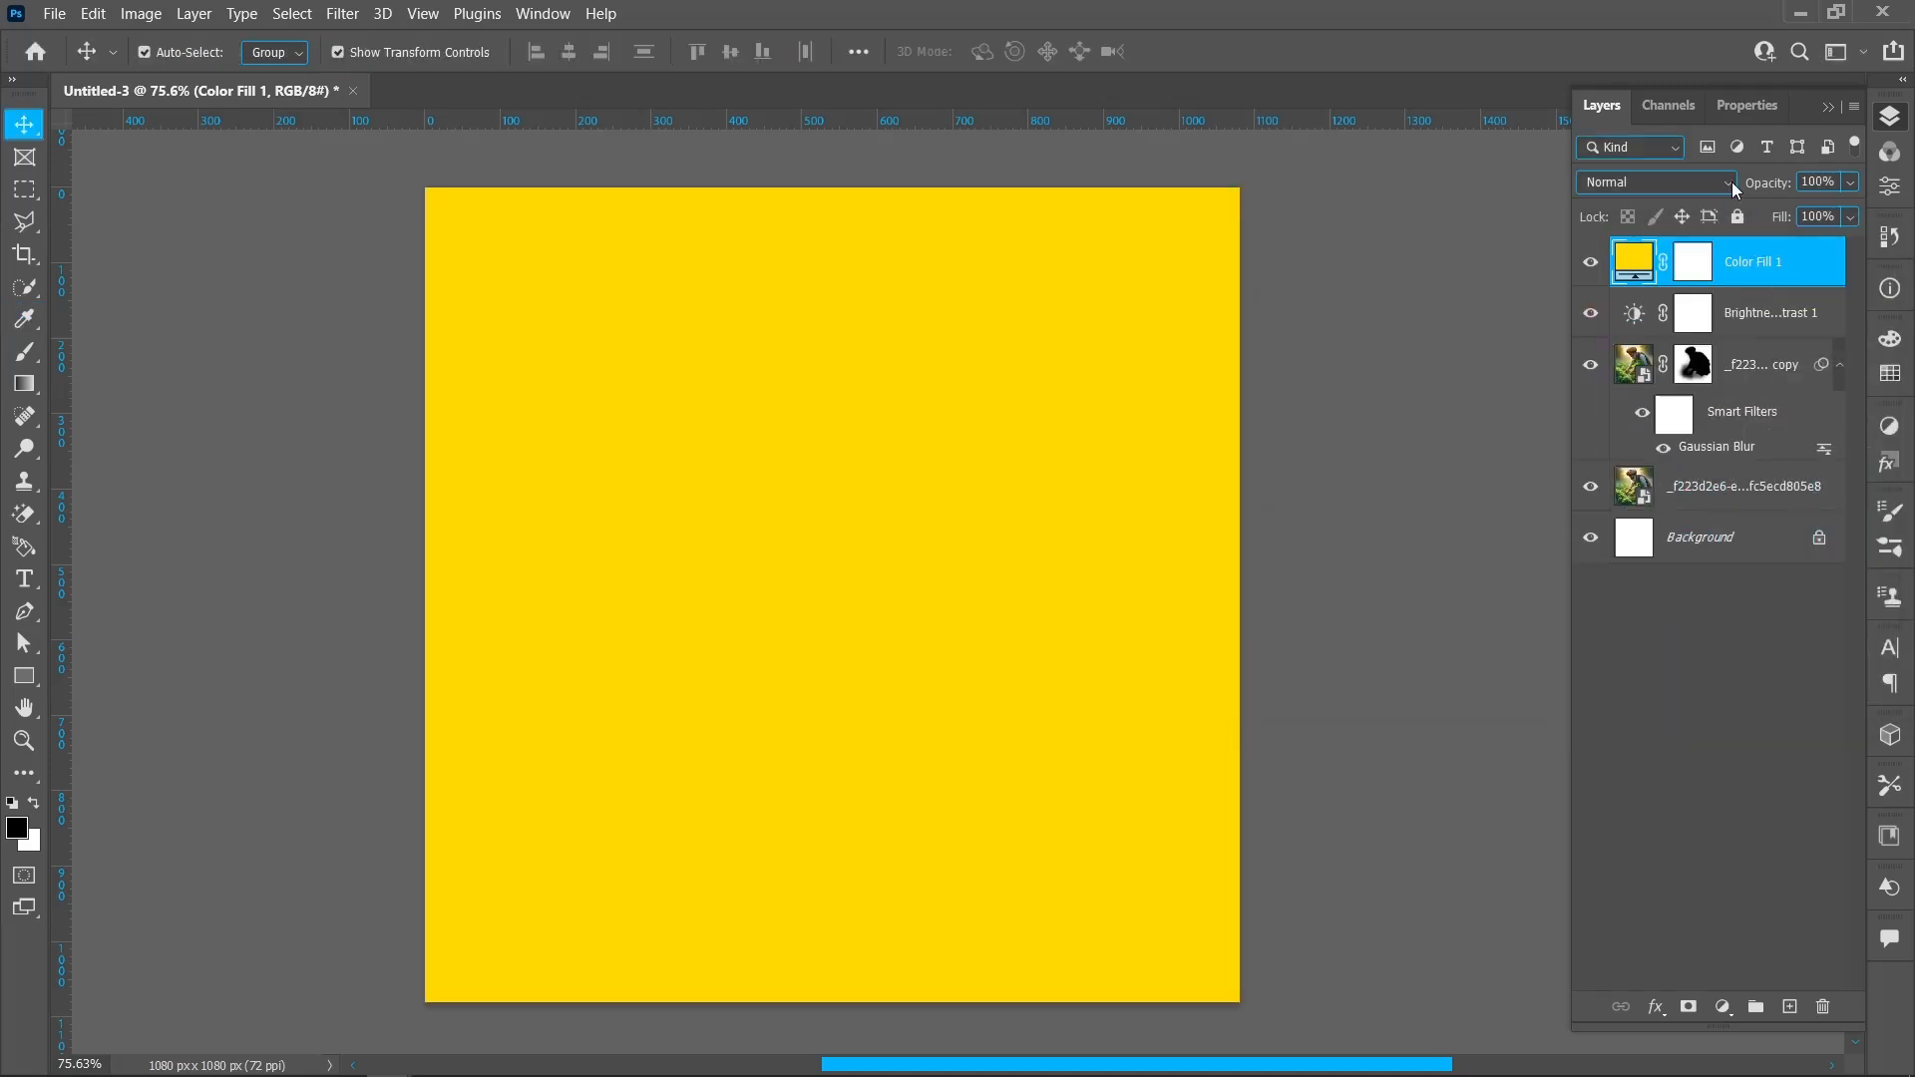
Set the yellow fill layer's blend mode to Overlay and its opacity to 10%.
{"action": "left_click", "coordinate": [1731, 182]}
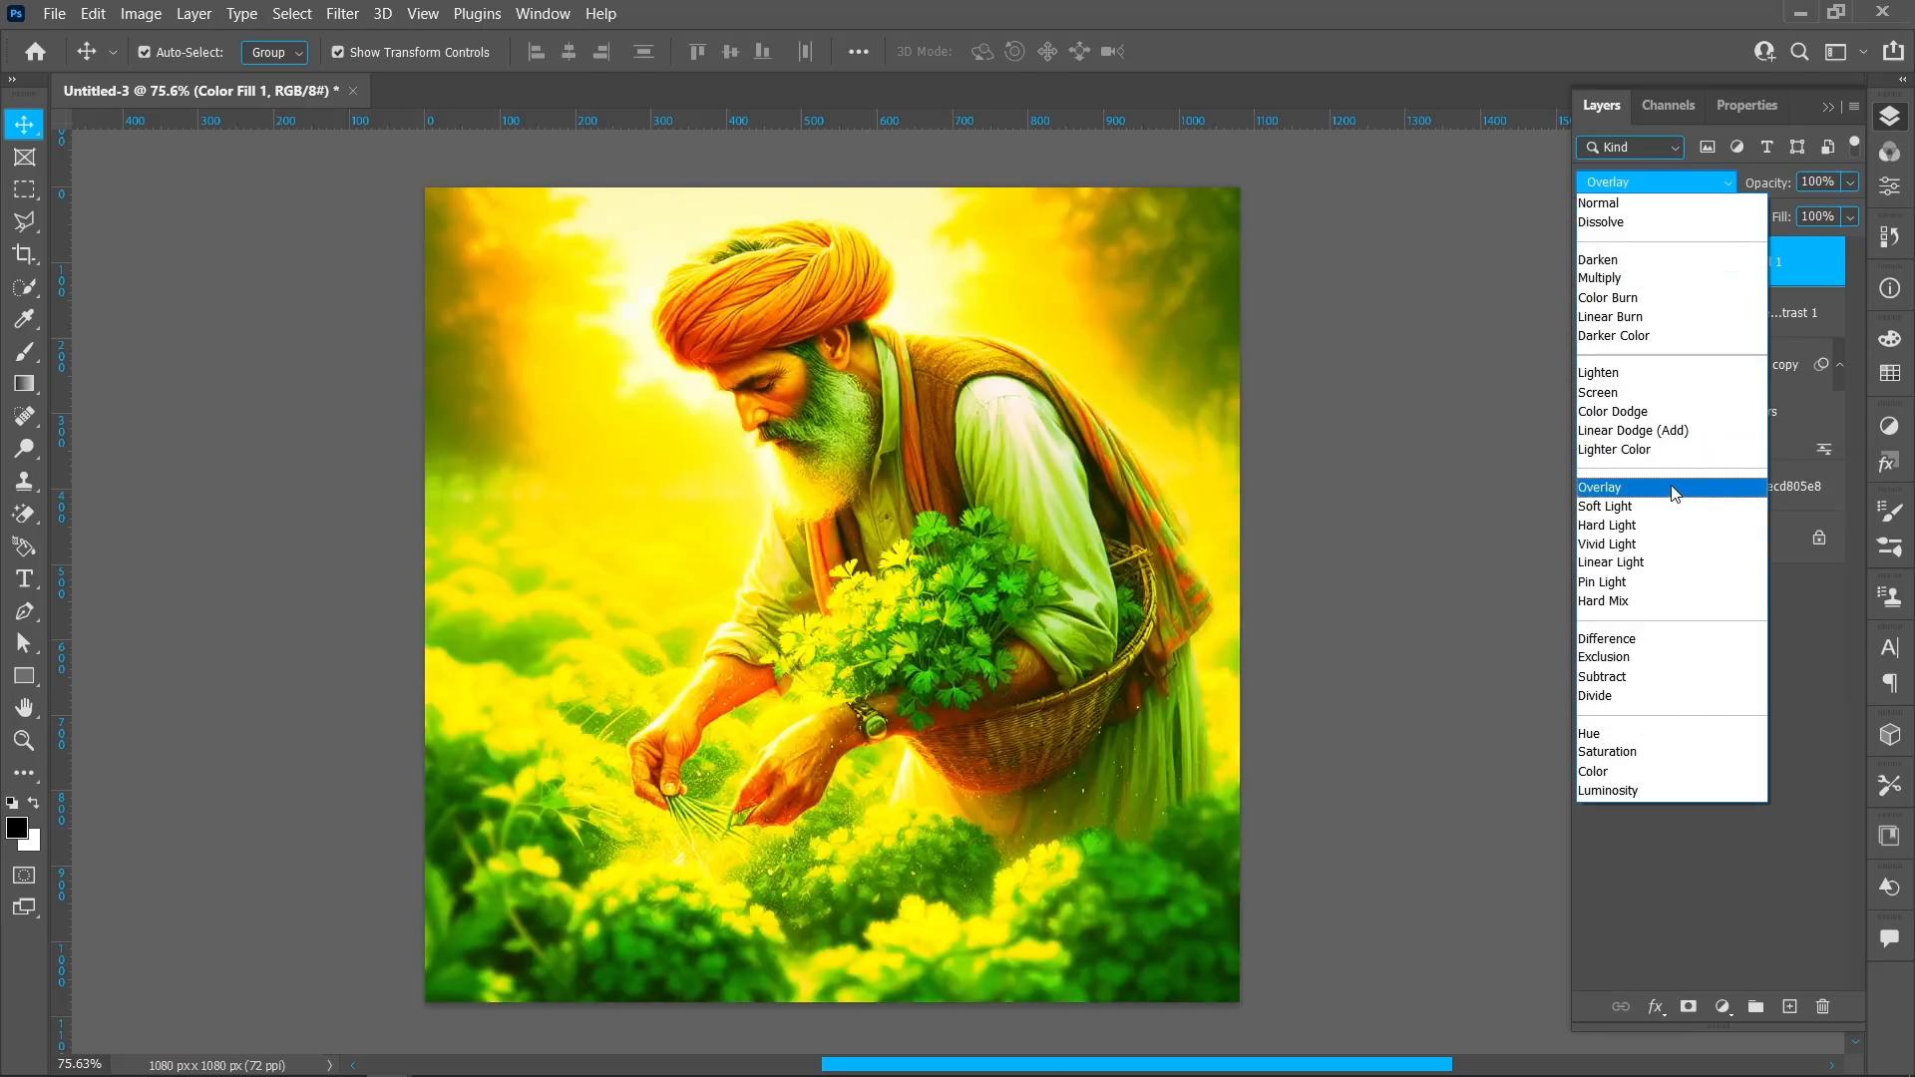
{"action": "left_click", "coordinate": [1674, 490]}
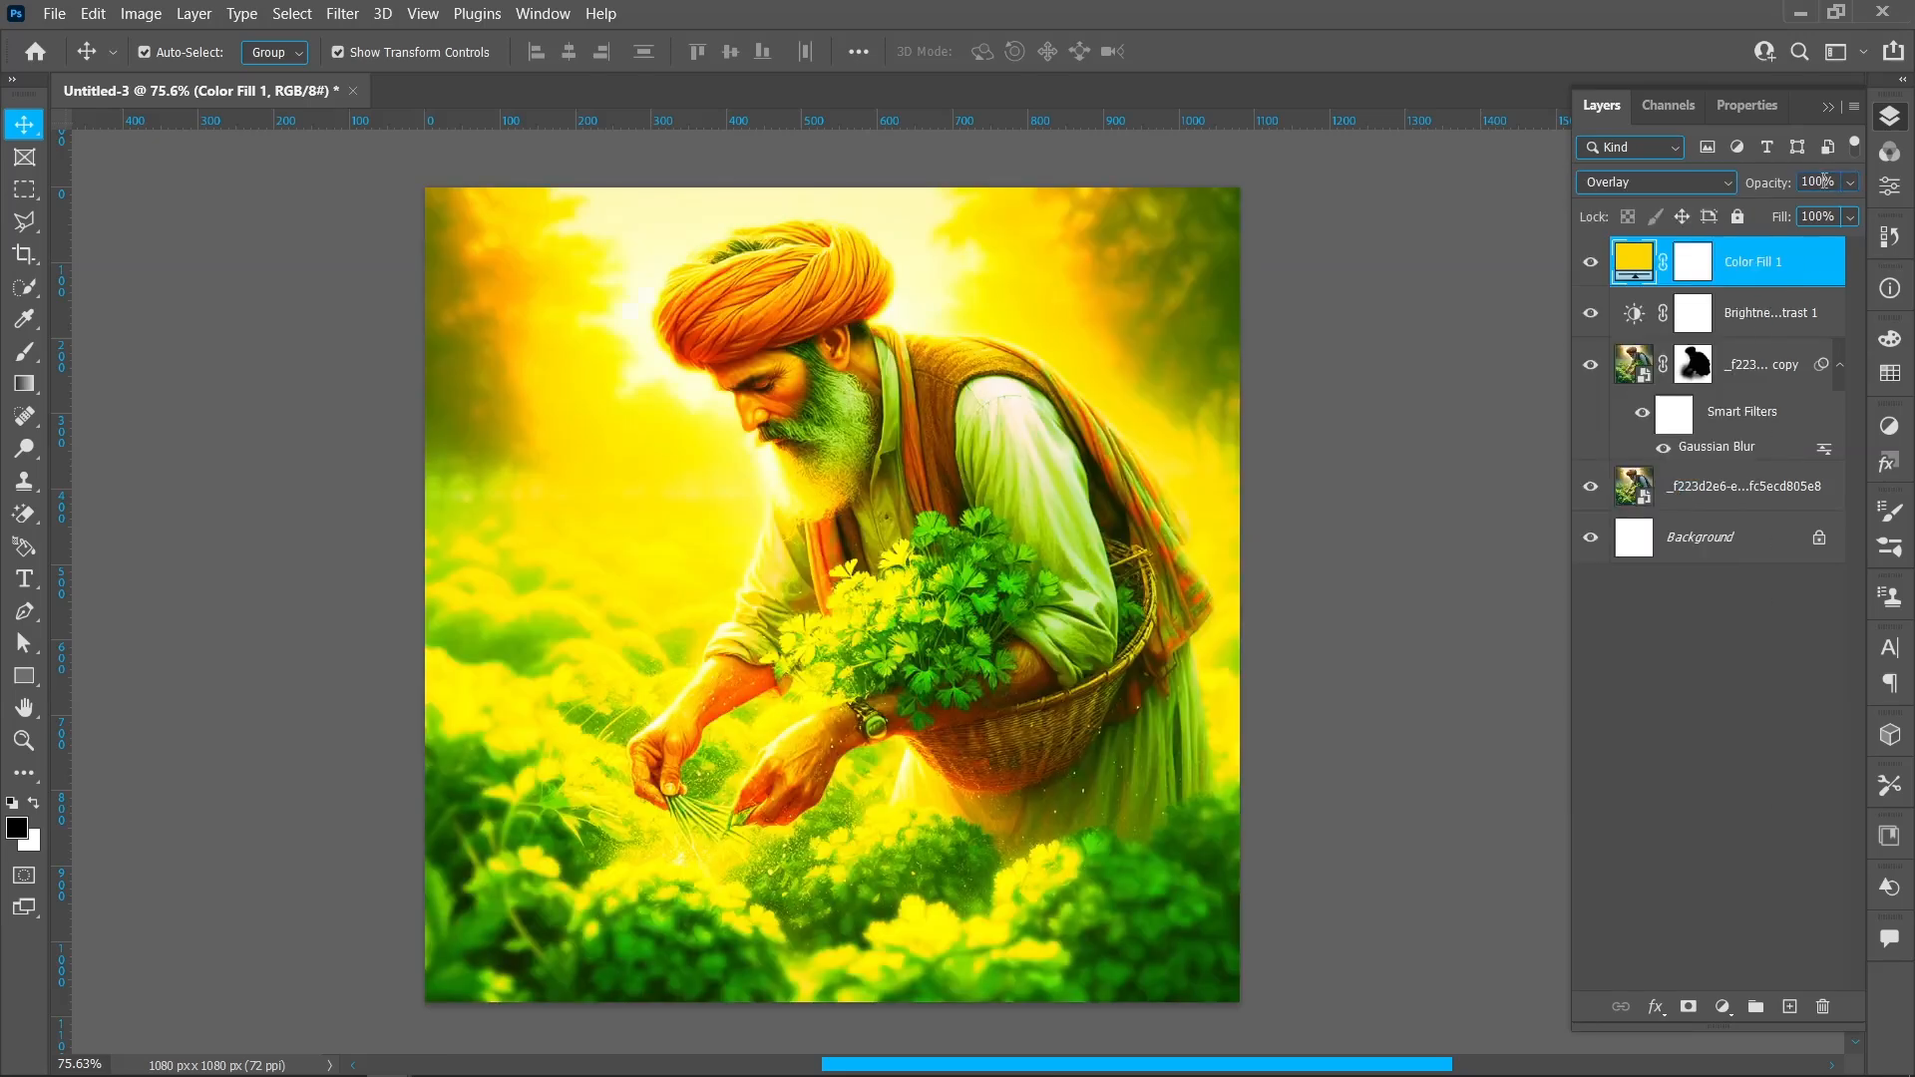
{"action": "key", "text": "1"}
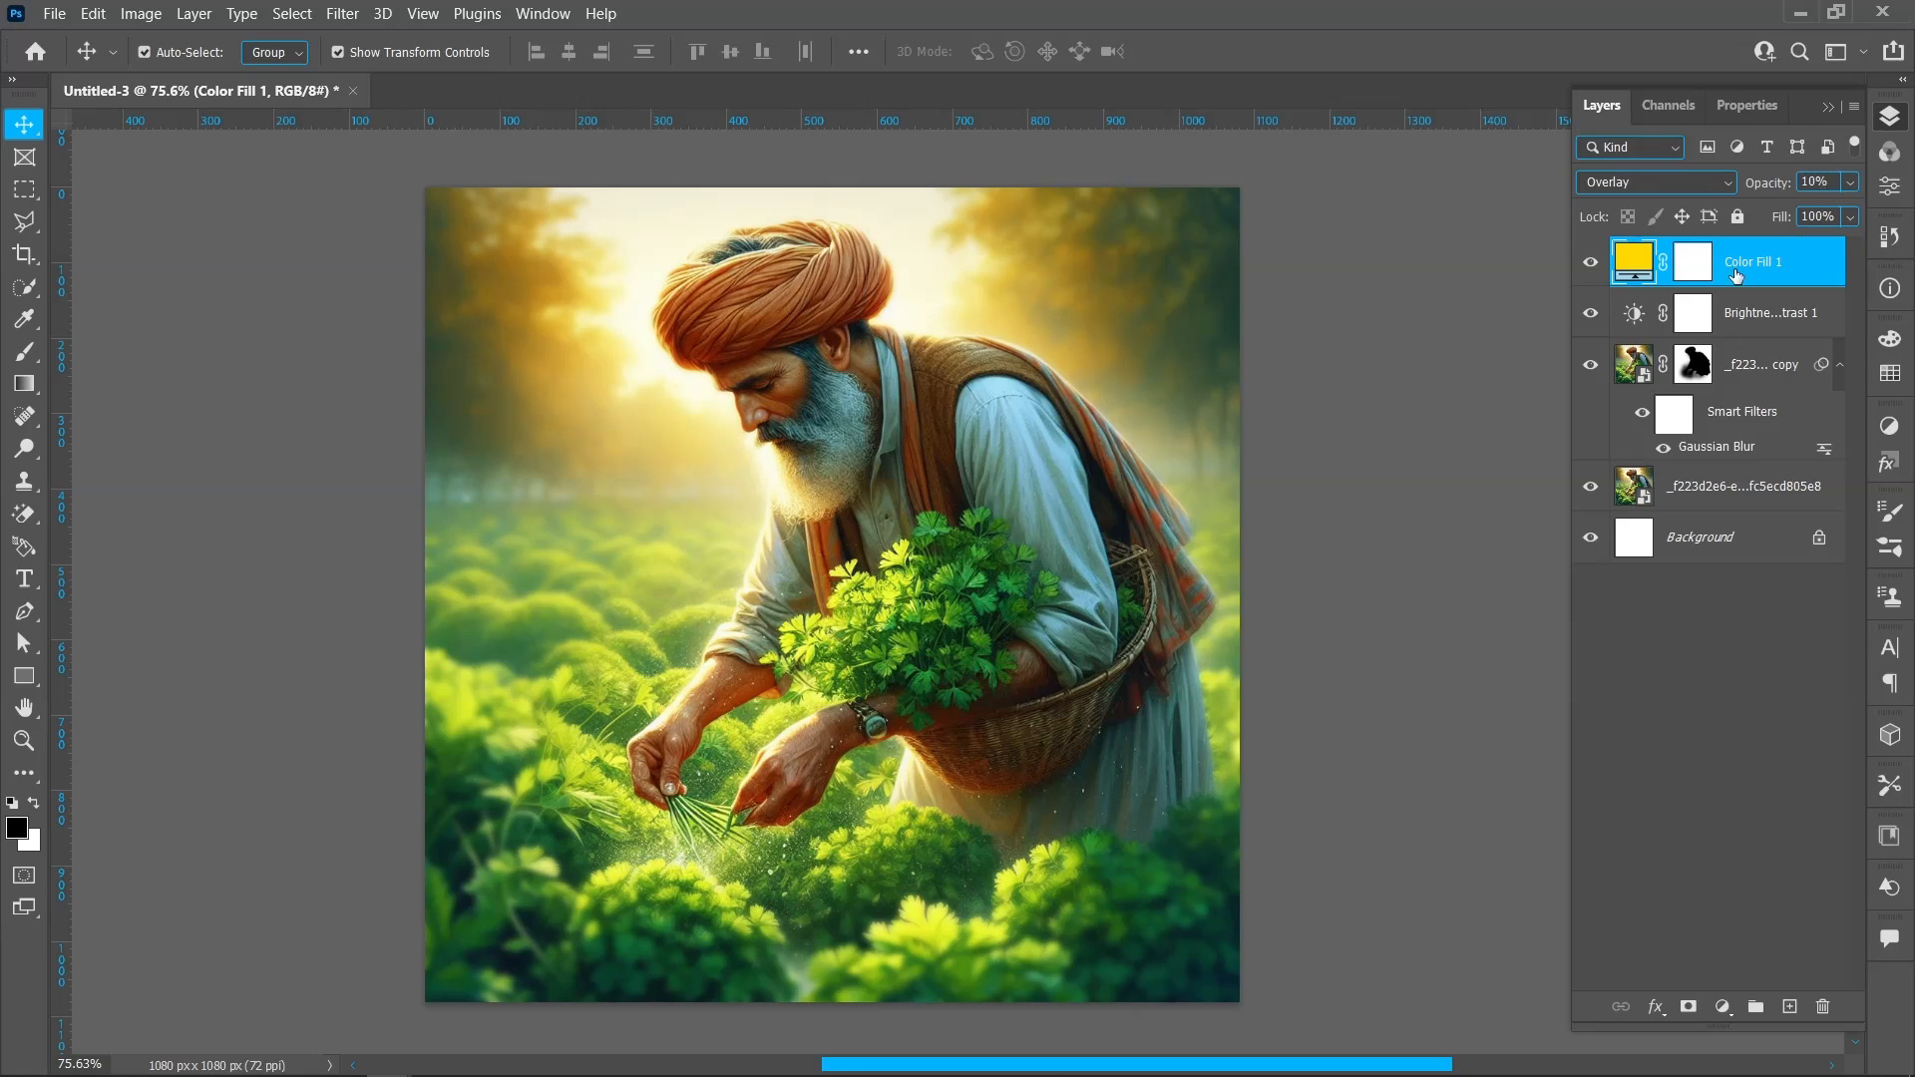
Add a black solid colour fill layer above the yellow fill and convert it to a smart object.
{"action": "left_click", "coordinate": [1724, 1004]}
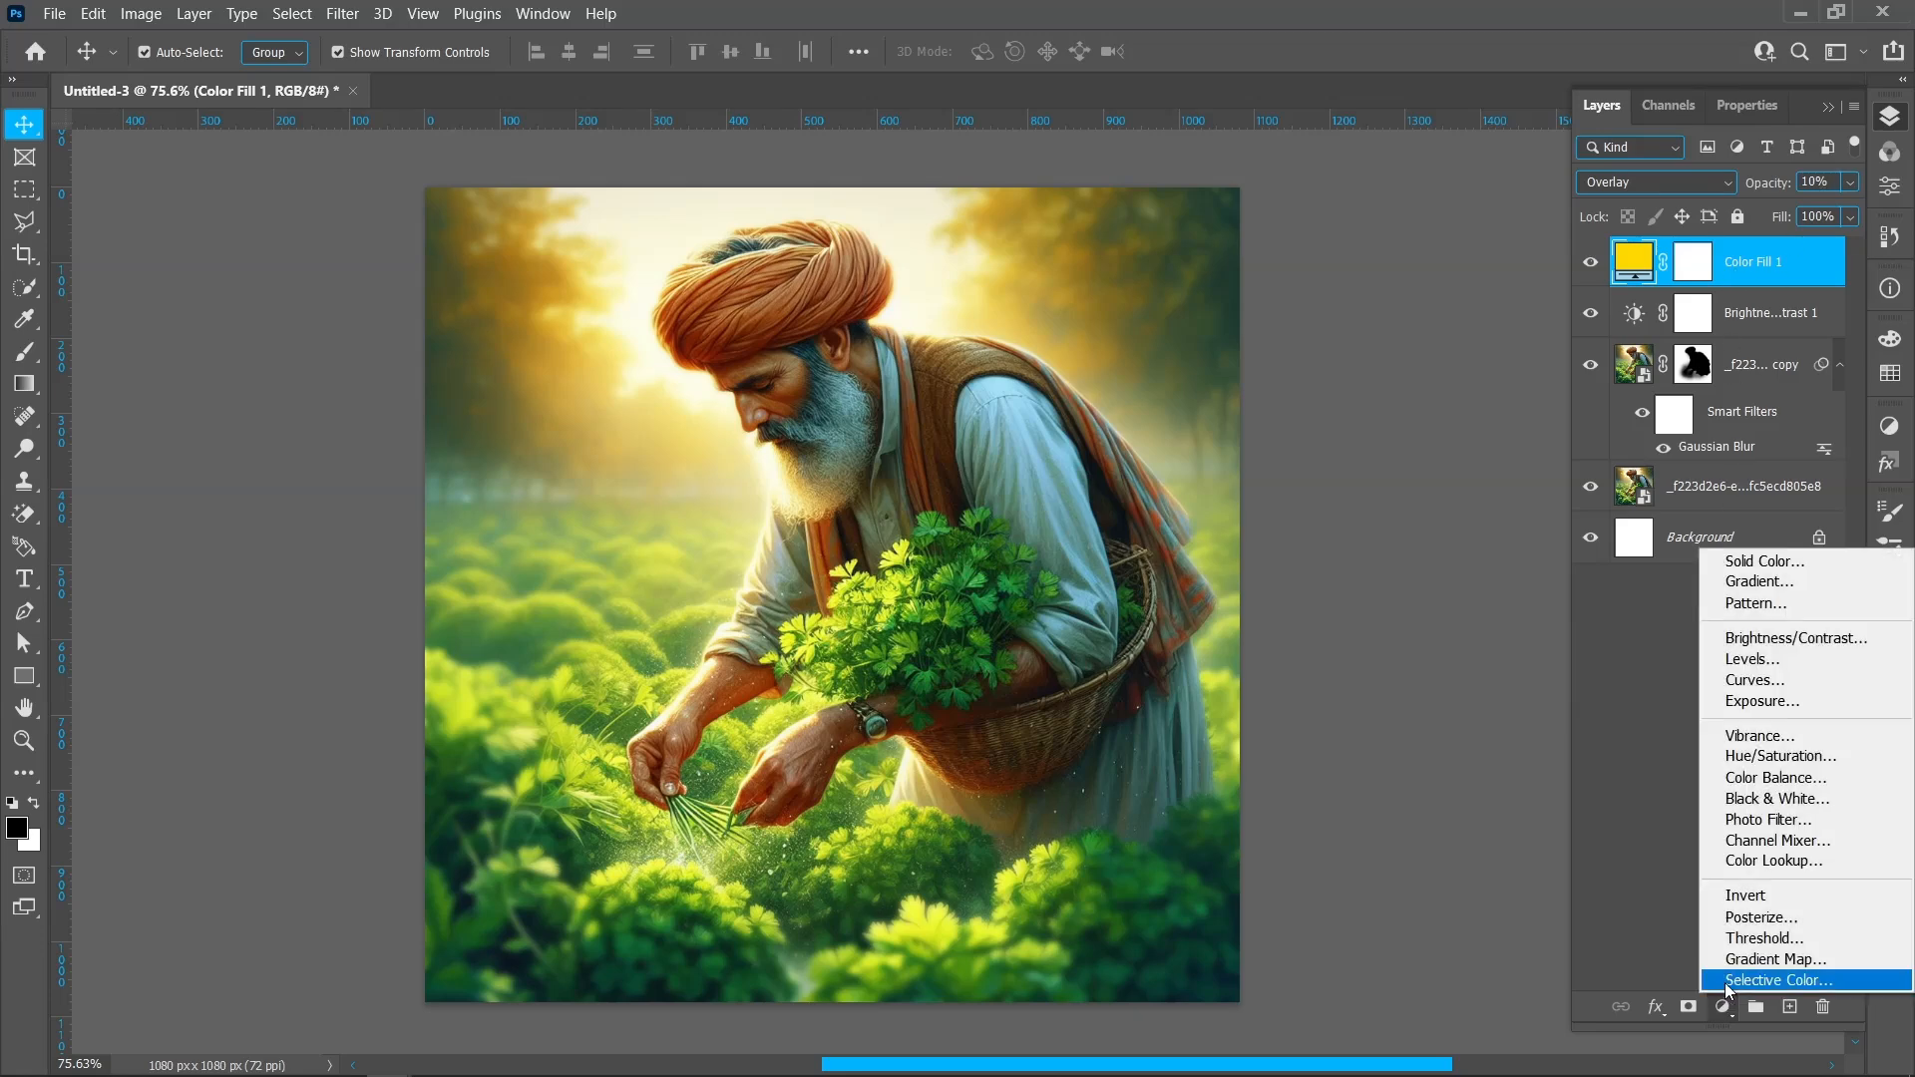
{"action": "left_click", "coordinate": [1738, 567]}
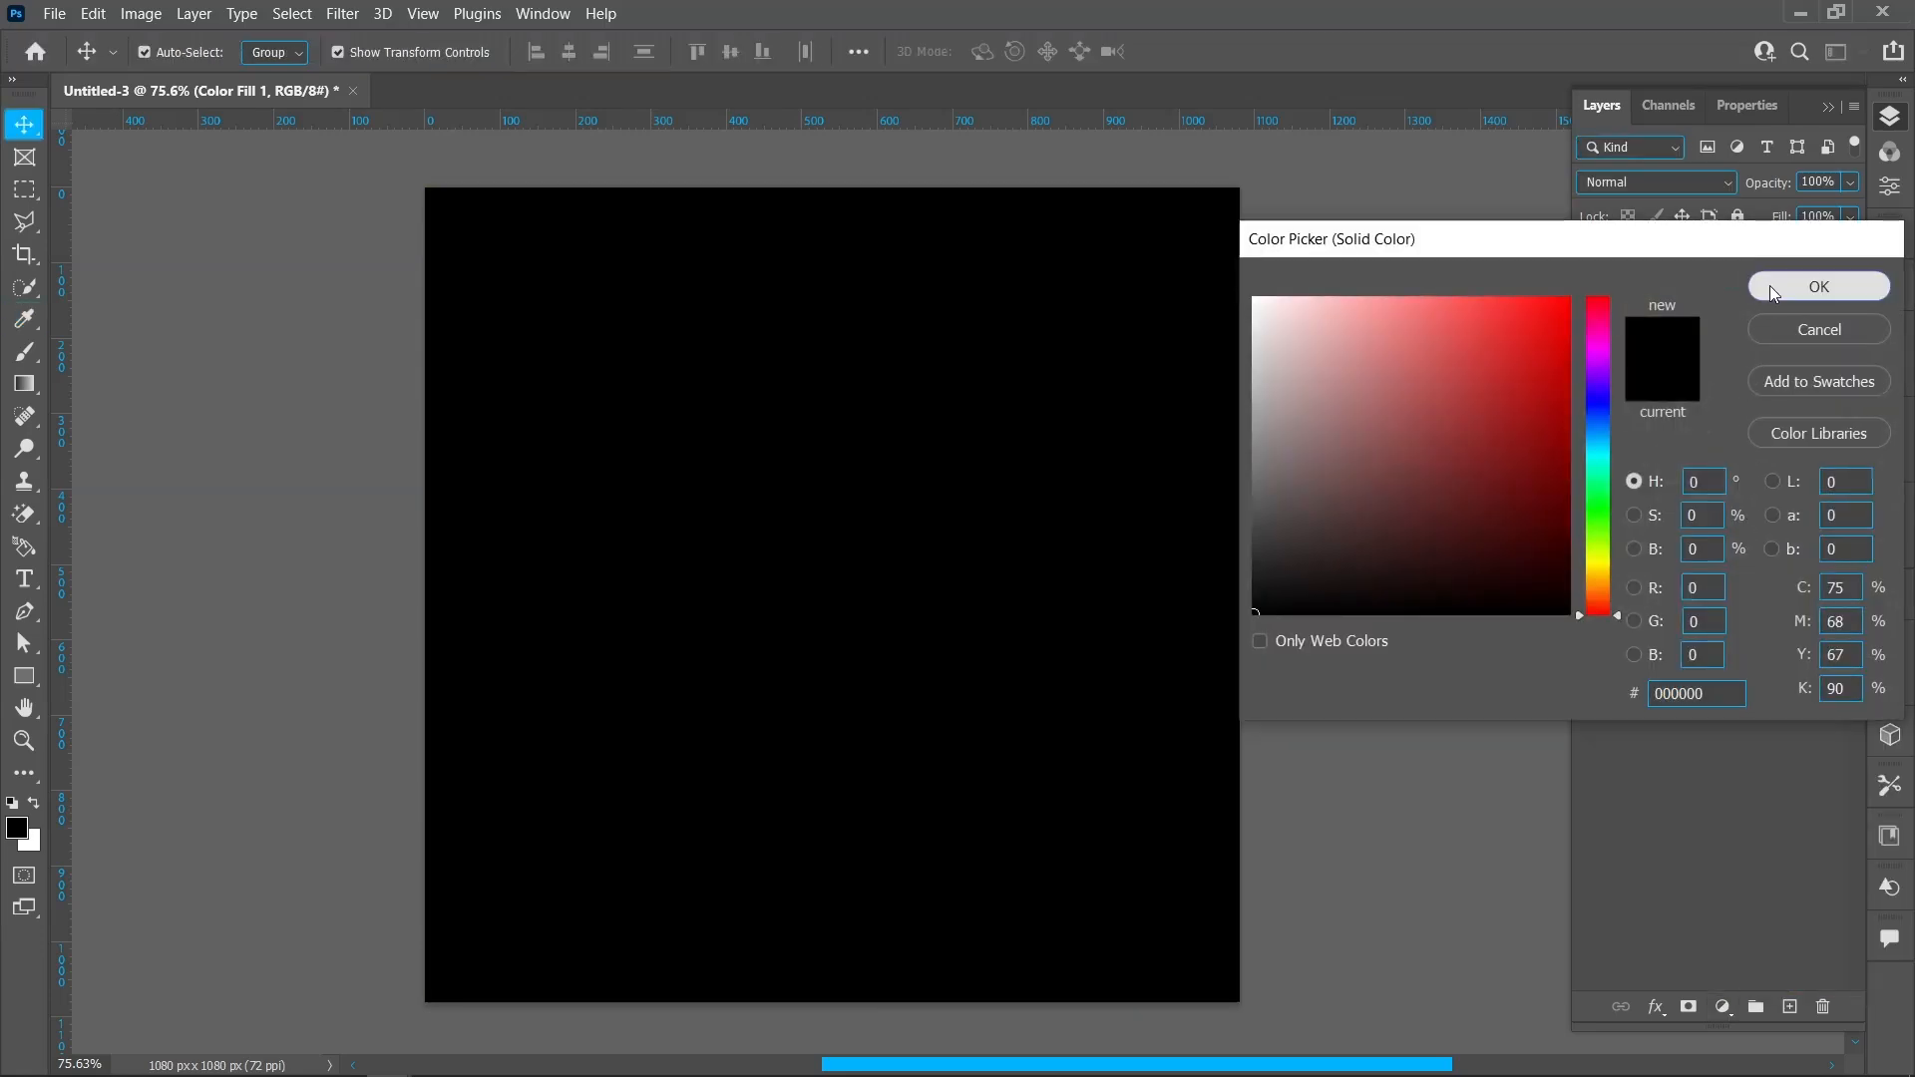
{"action": "left_click", "coordinate": [1770, 286]}
{"action": "right_click", "coordinate": [1763, 271]}
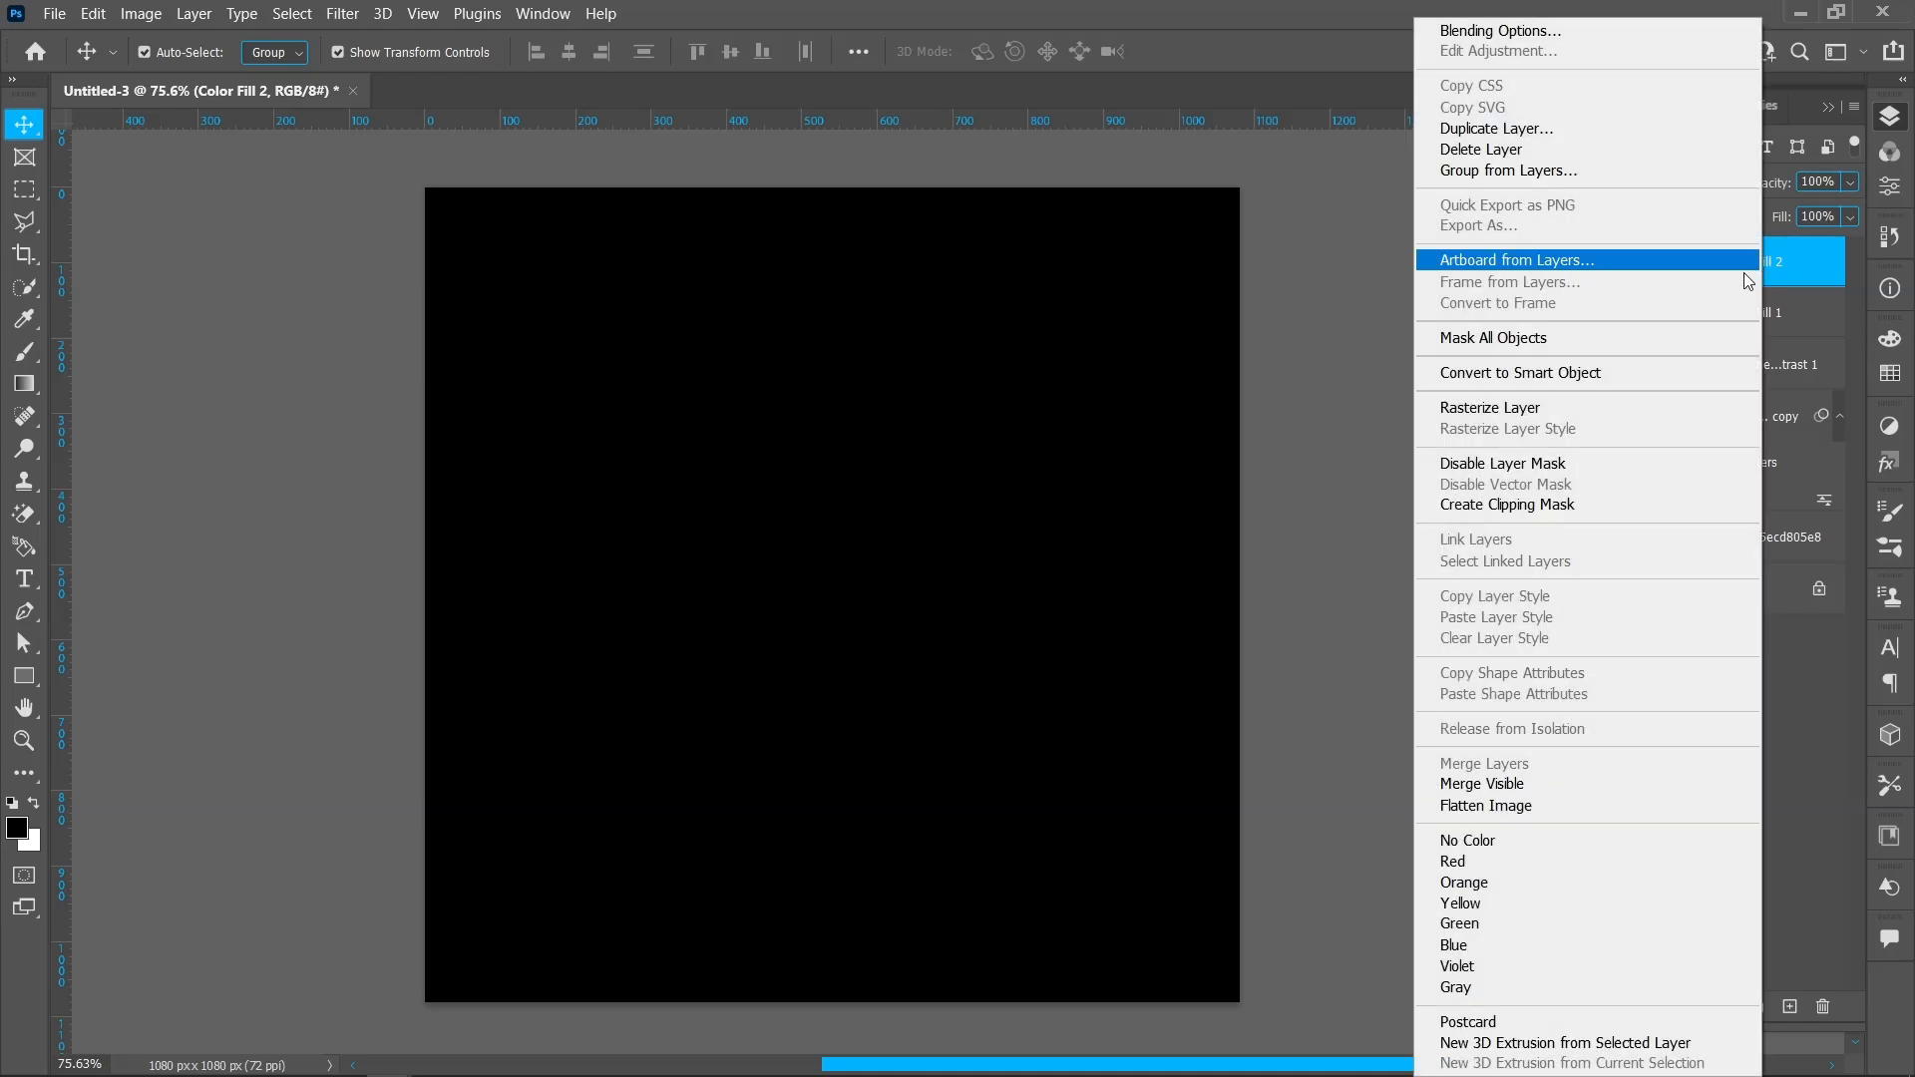
{"action": "left_click", "coordinate": [1632, 374]}
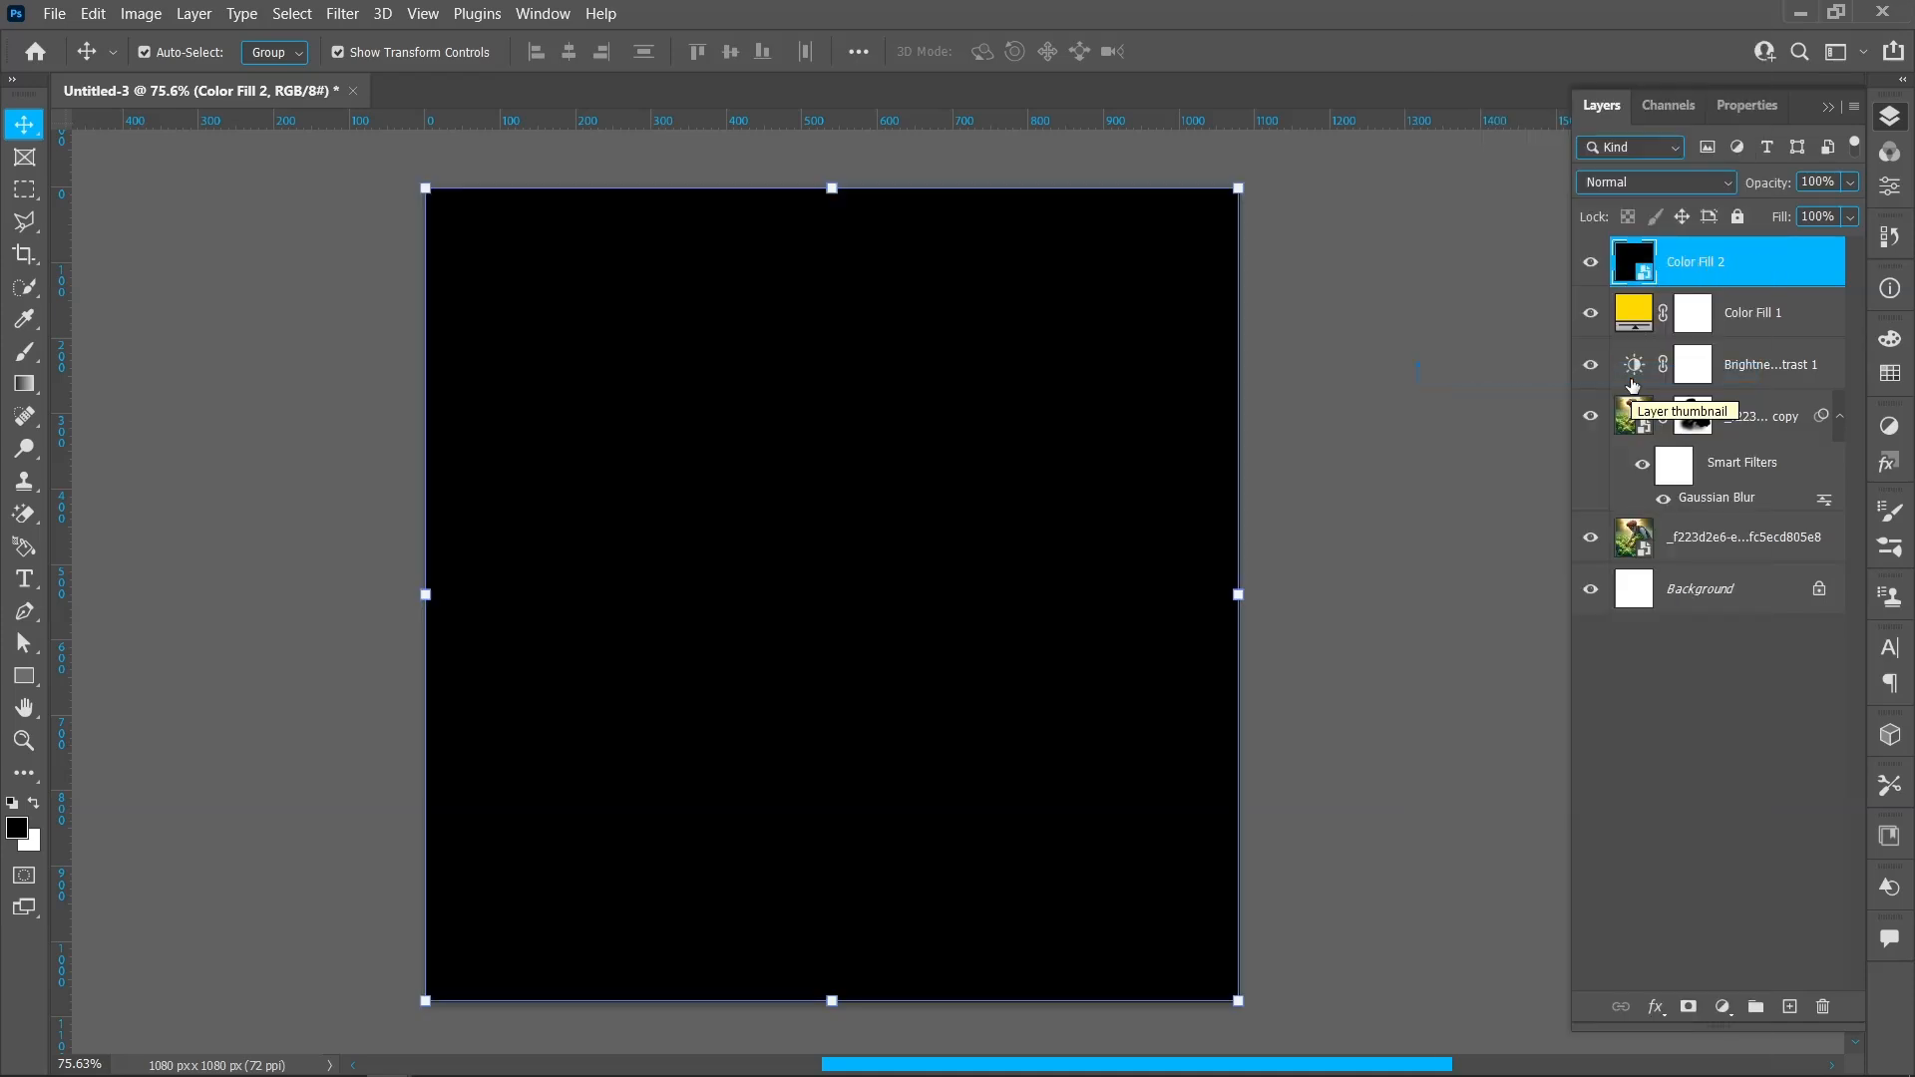
Render a centred Lens Flare on the black smart object with 100% brightness and the 50-300mm Zoom lens type.
{"action": "left_click", "coordinate": [342, 13]}
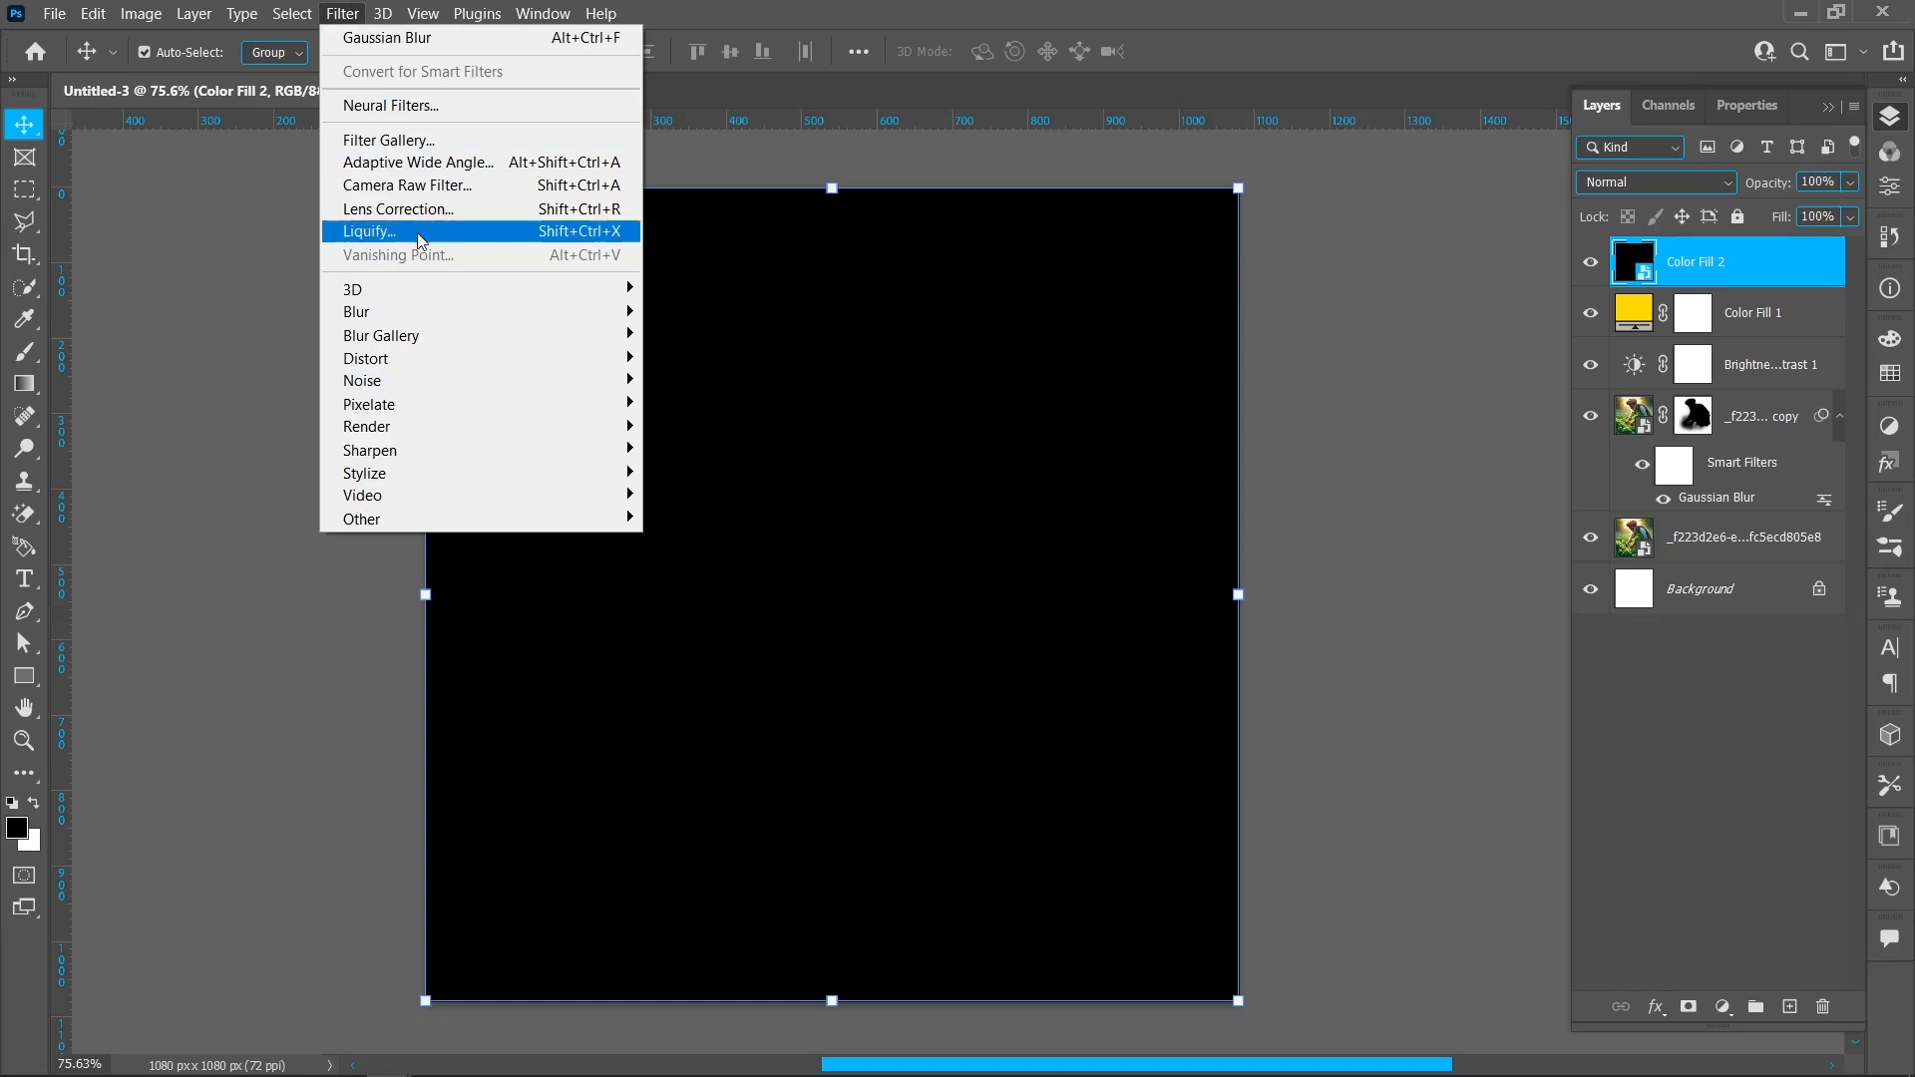
{"action": "mouse_move", "coordinate": [474, 427]}
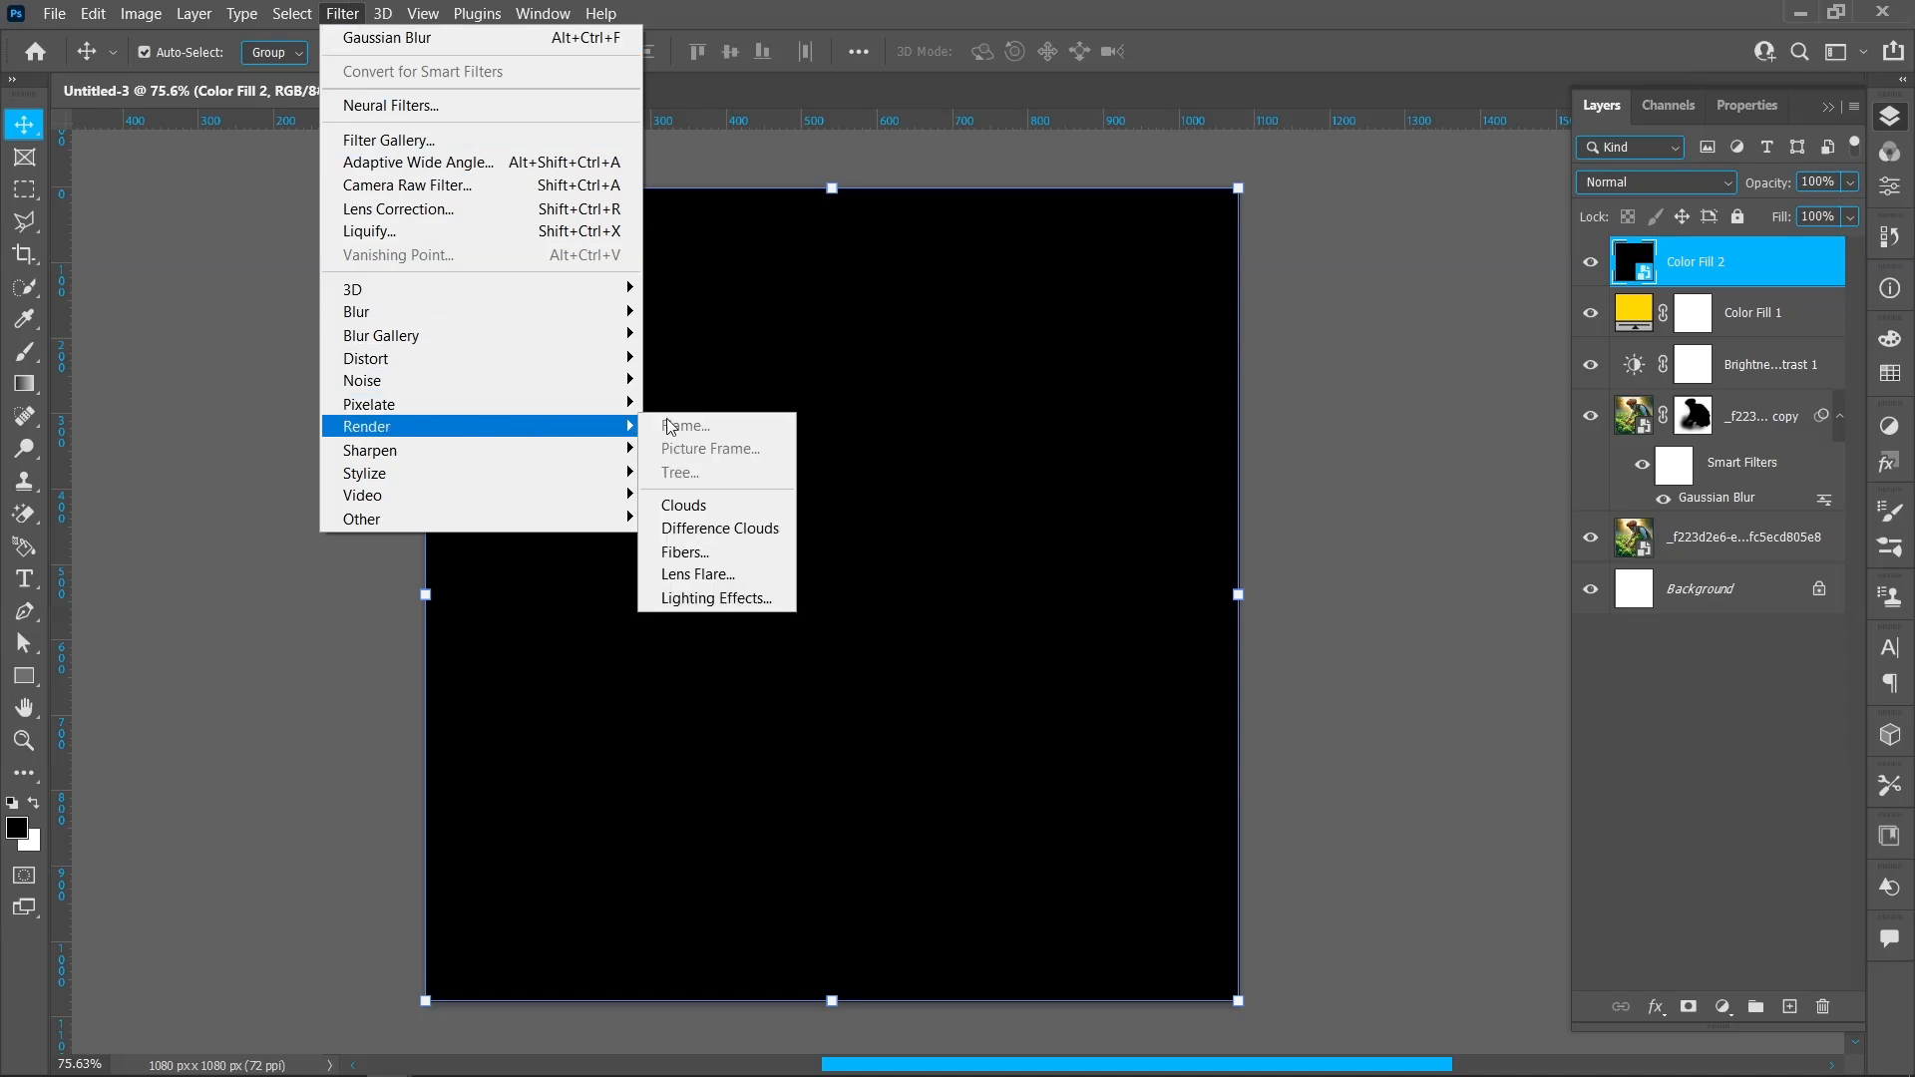
{"action": "left_click", "coordinate": [698, 573]}
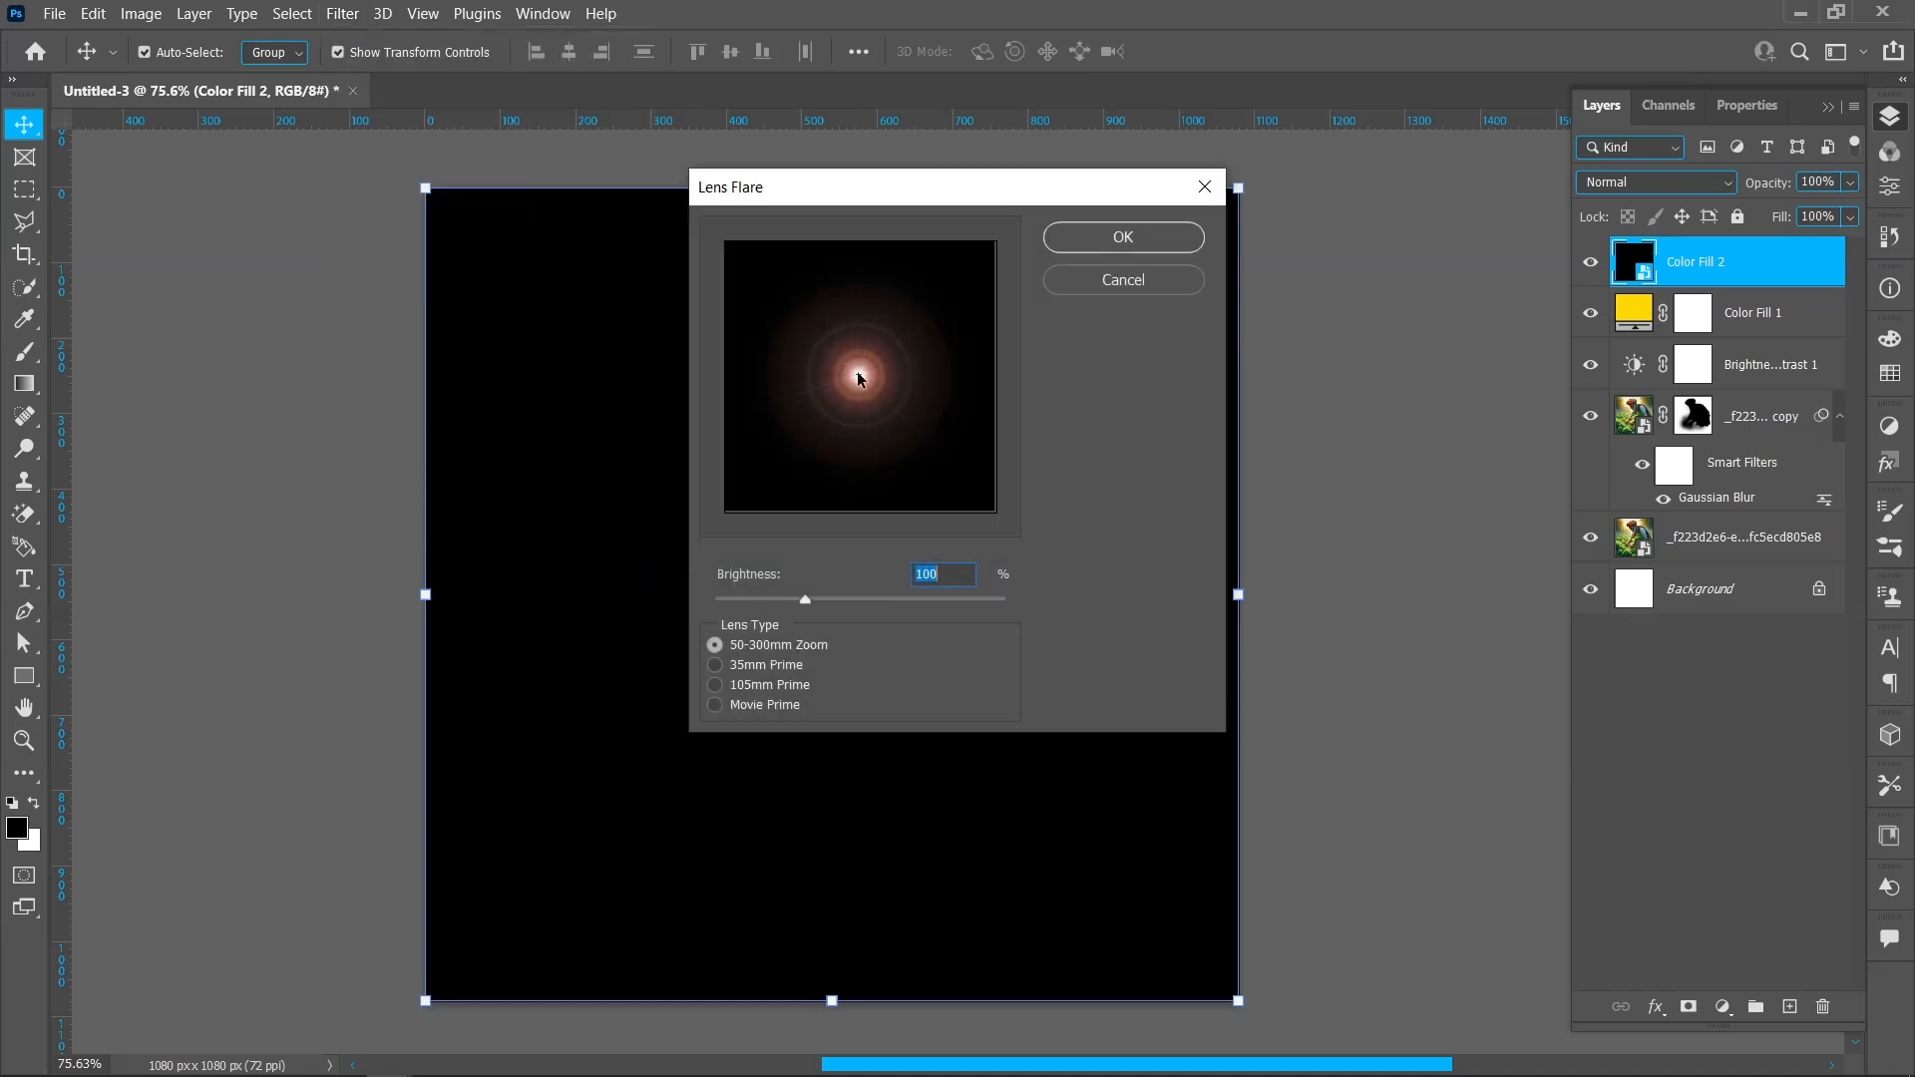
{"action": "mouse_move", "coordinate": [864, 363]}
{"action": "left_mouse_down"}
{"action": "mouse_move", "coordinate": [839, 388]}
{"action": "mouse_move", "coordinate": [858, 375]}
{"action": "left_mouse_up"}
{"action": "left_click", "coordinate": [950, 576]}
{"action": "left_click", "coordinate": [1123, 240]}
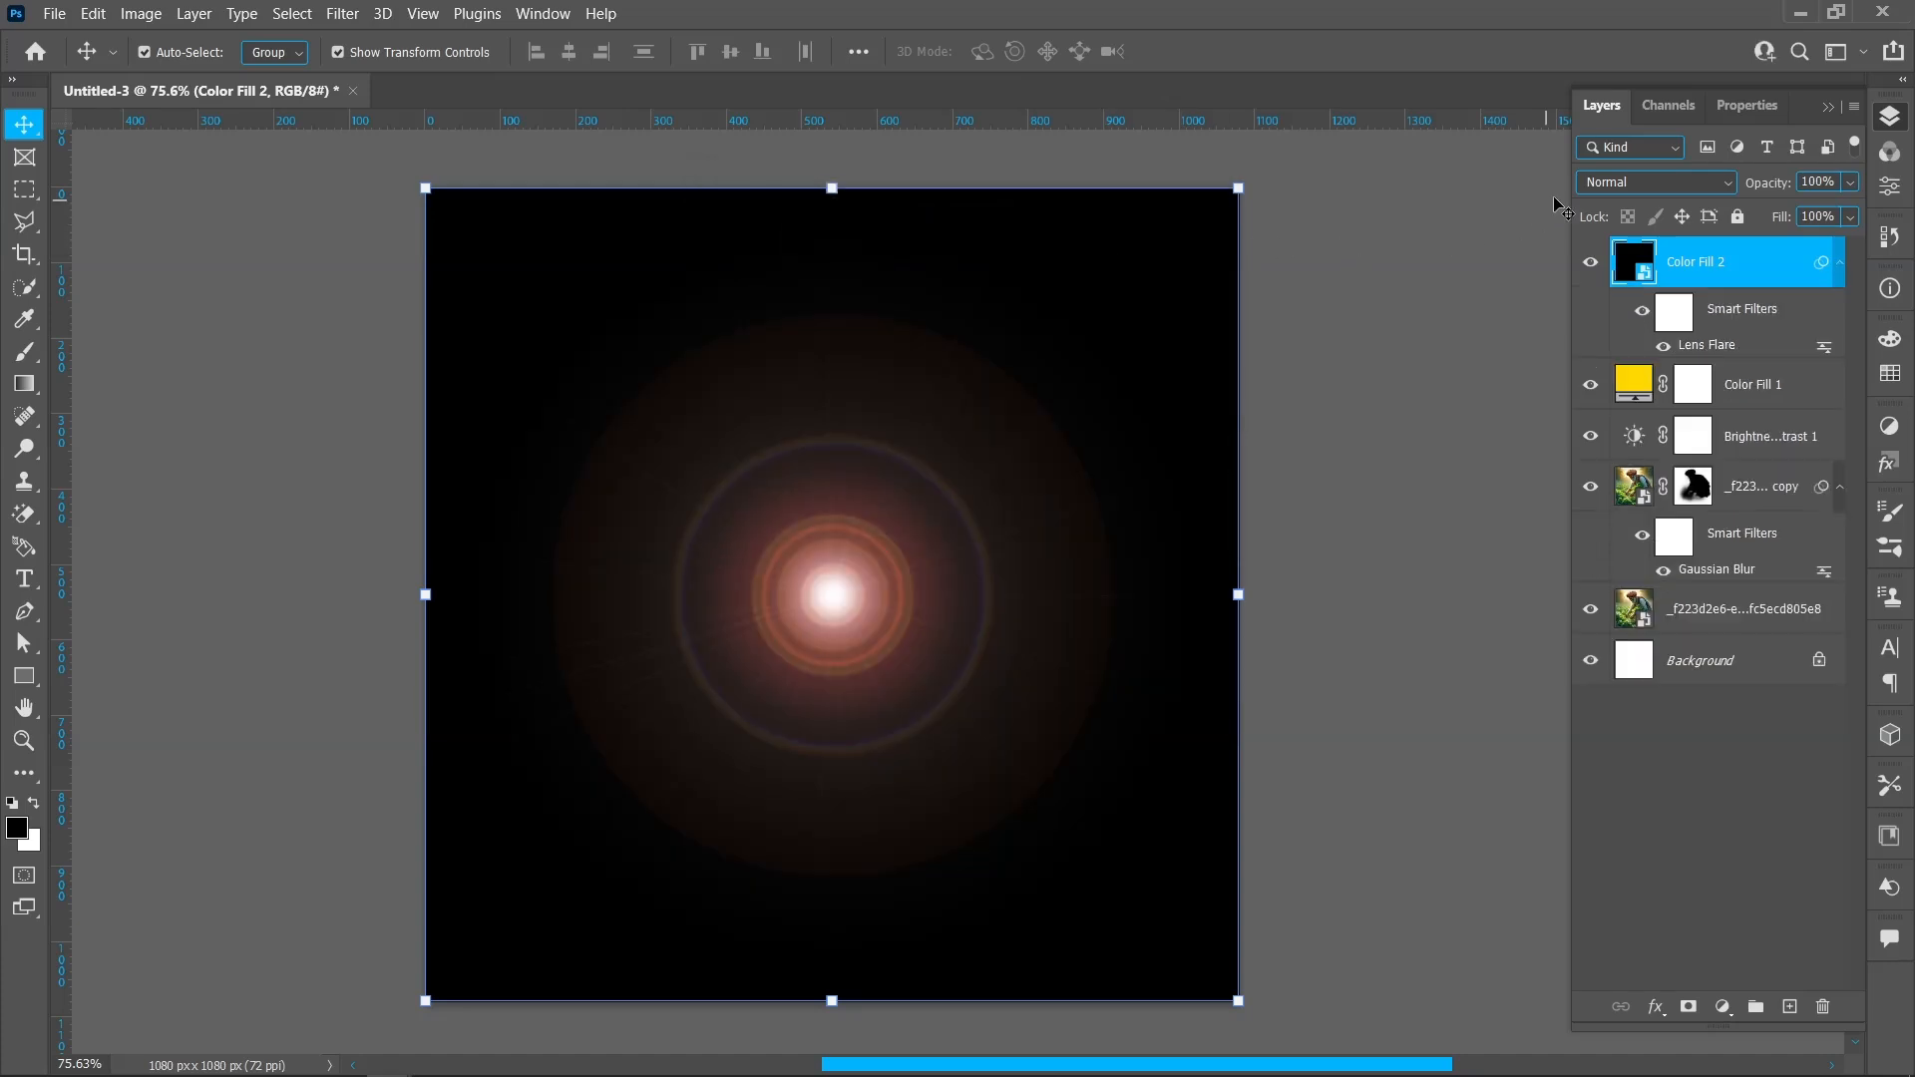
Set the lens flare layer's blend mode to Screen and rasterize the layer.
{"action": "left_click", "coordinate": [1593, 183]}
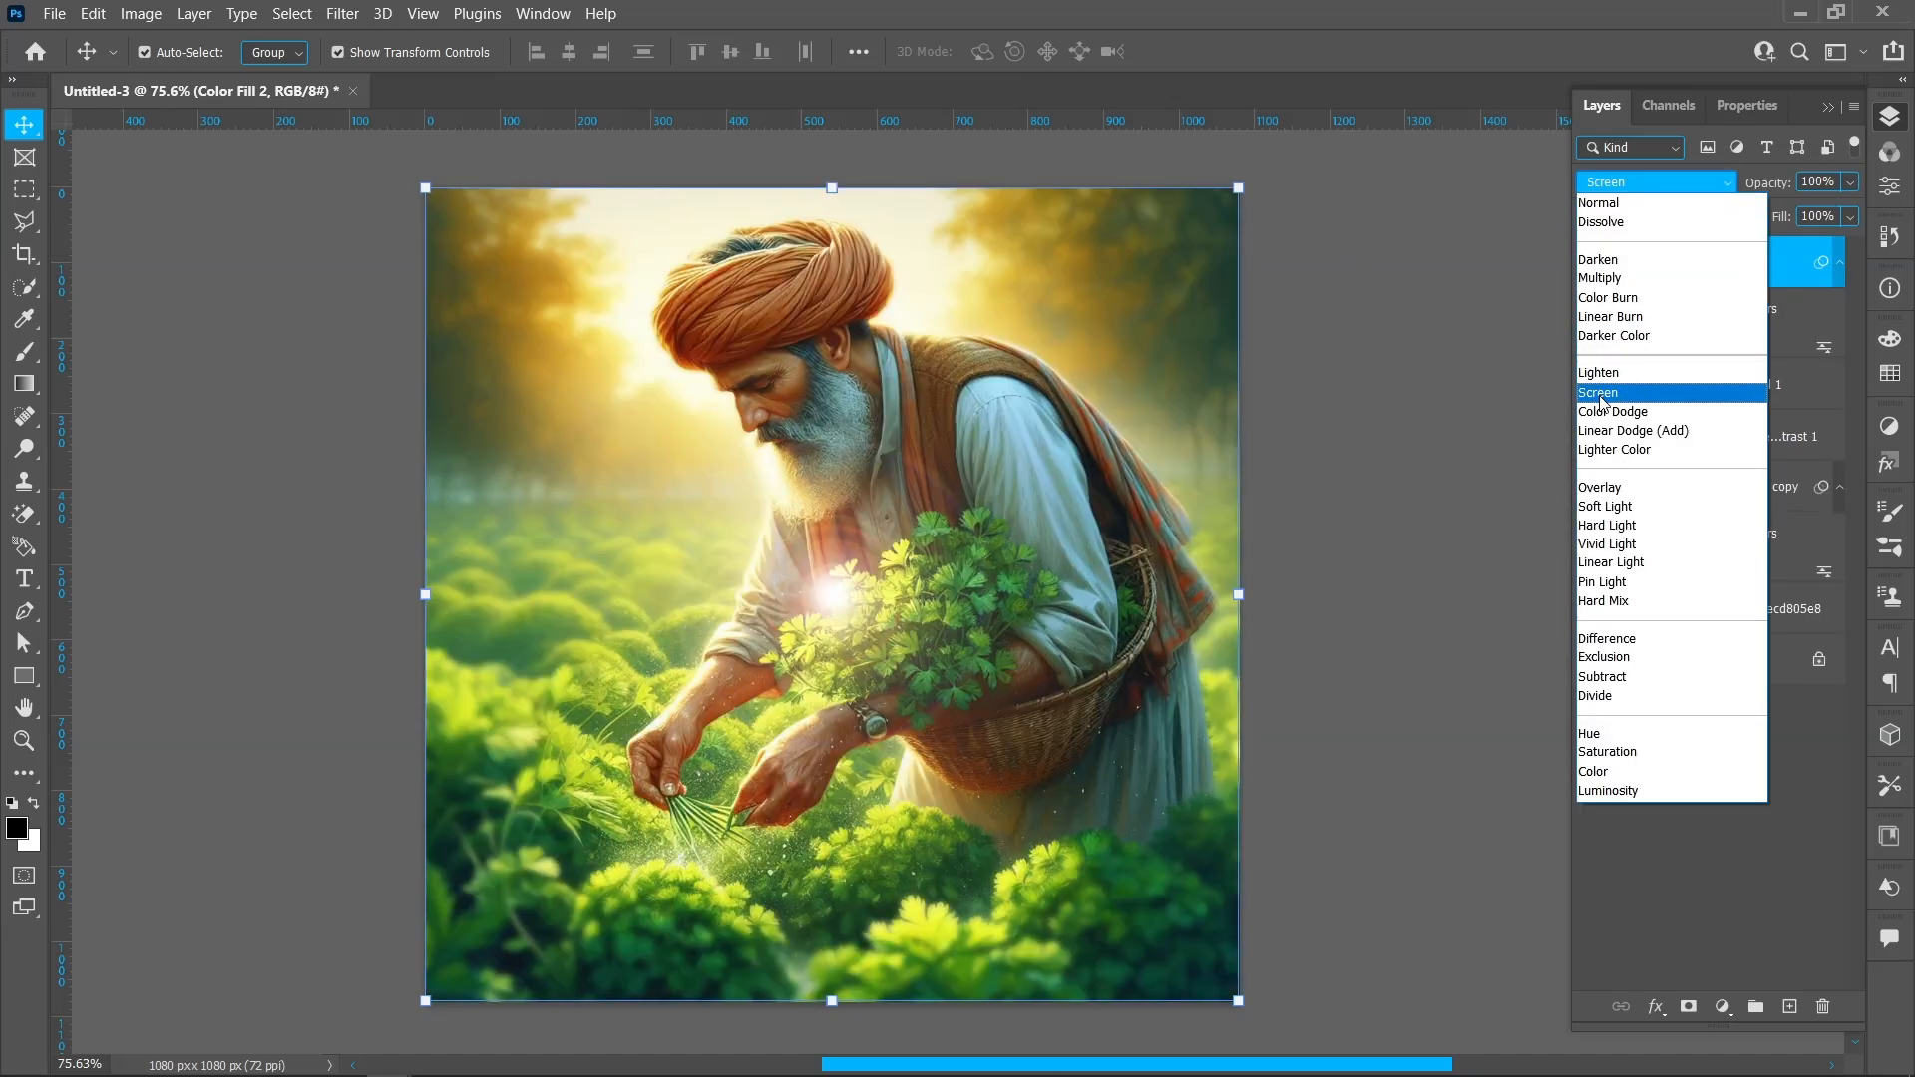
{"action": "left_click", "coordinate": [1601, 399]}
{"action": "right_click", "coordinate": [1717, 271]}
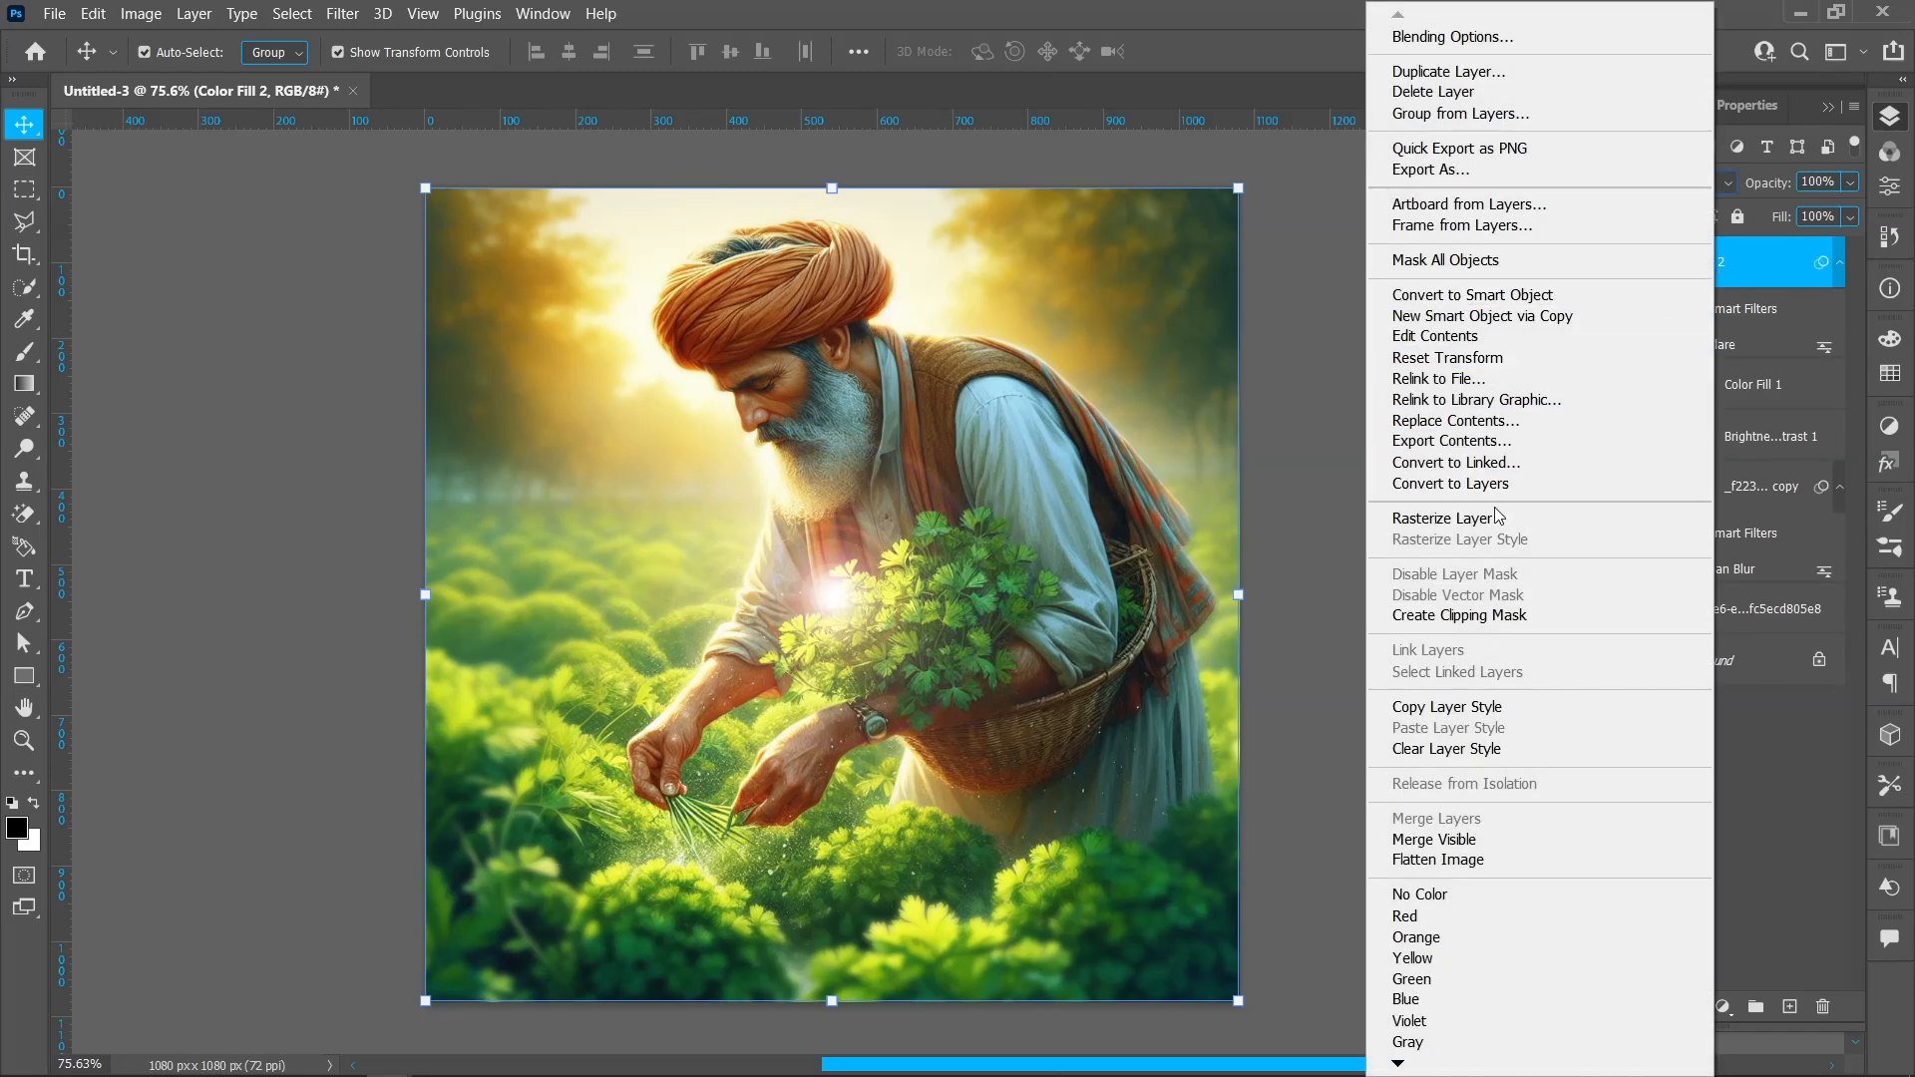
{"action": "left_click", "coordinate": [1498, 518]}
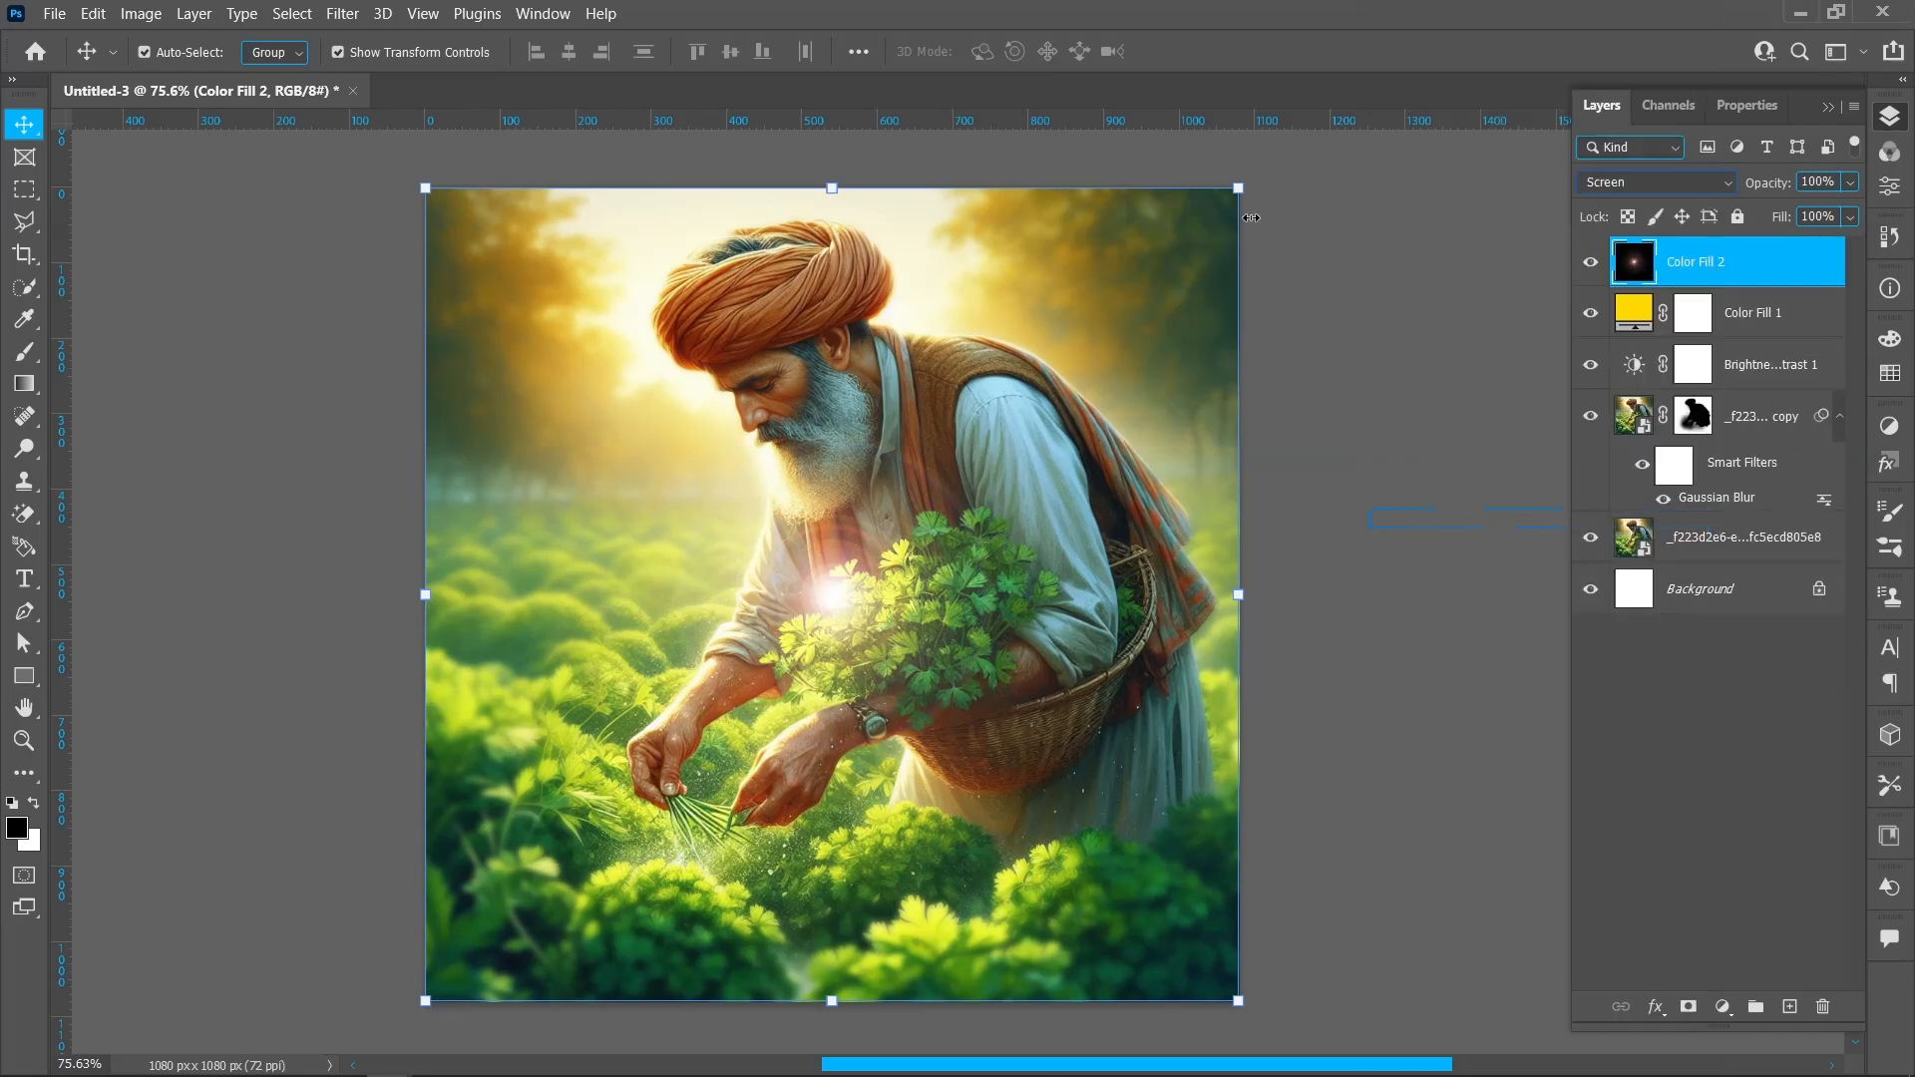
Scale the lens flare layer to about 61% and move its glow beside the back of the farmer's turban.
{"action": "left_click_drag", "start_coordinate": [1239, 191], "coordinate": [955, 529]}
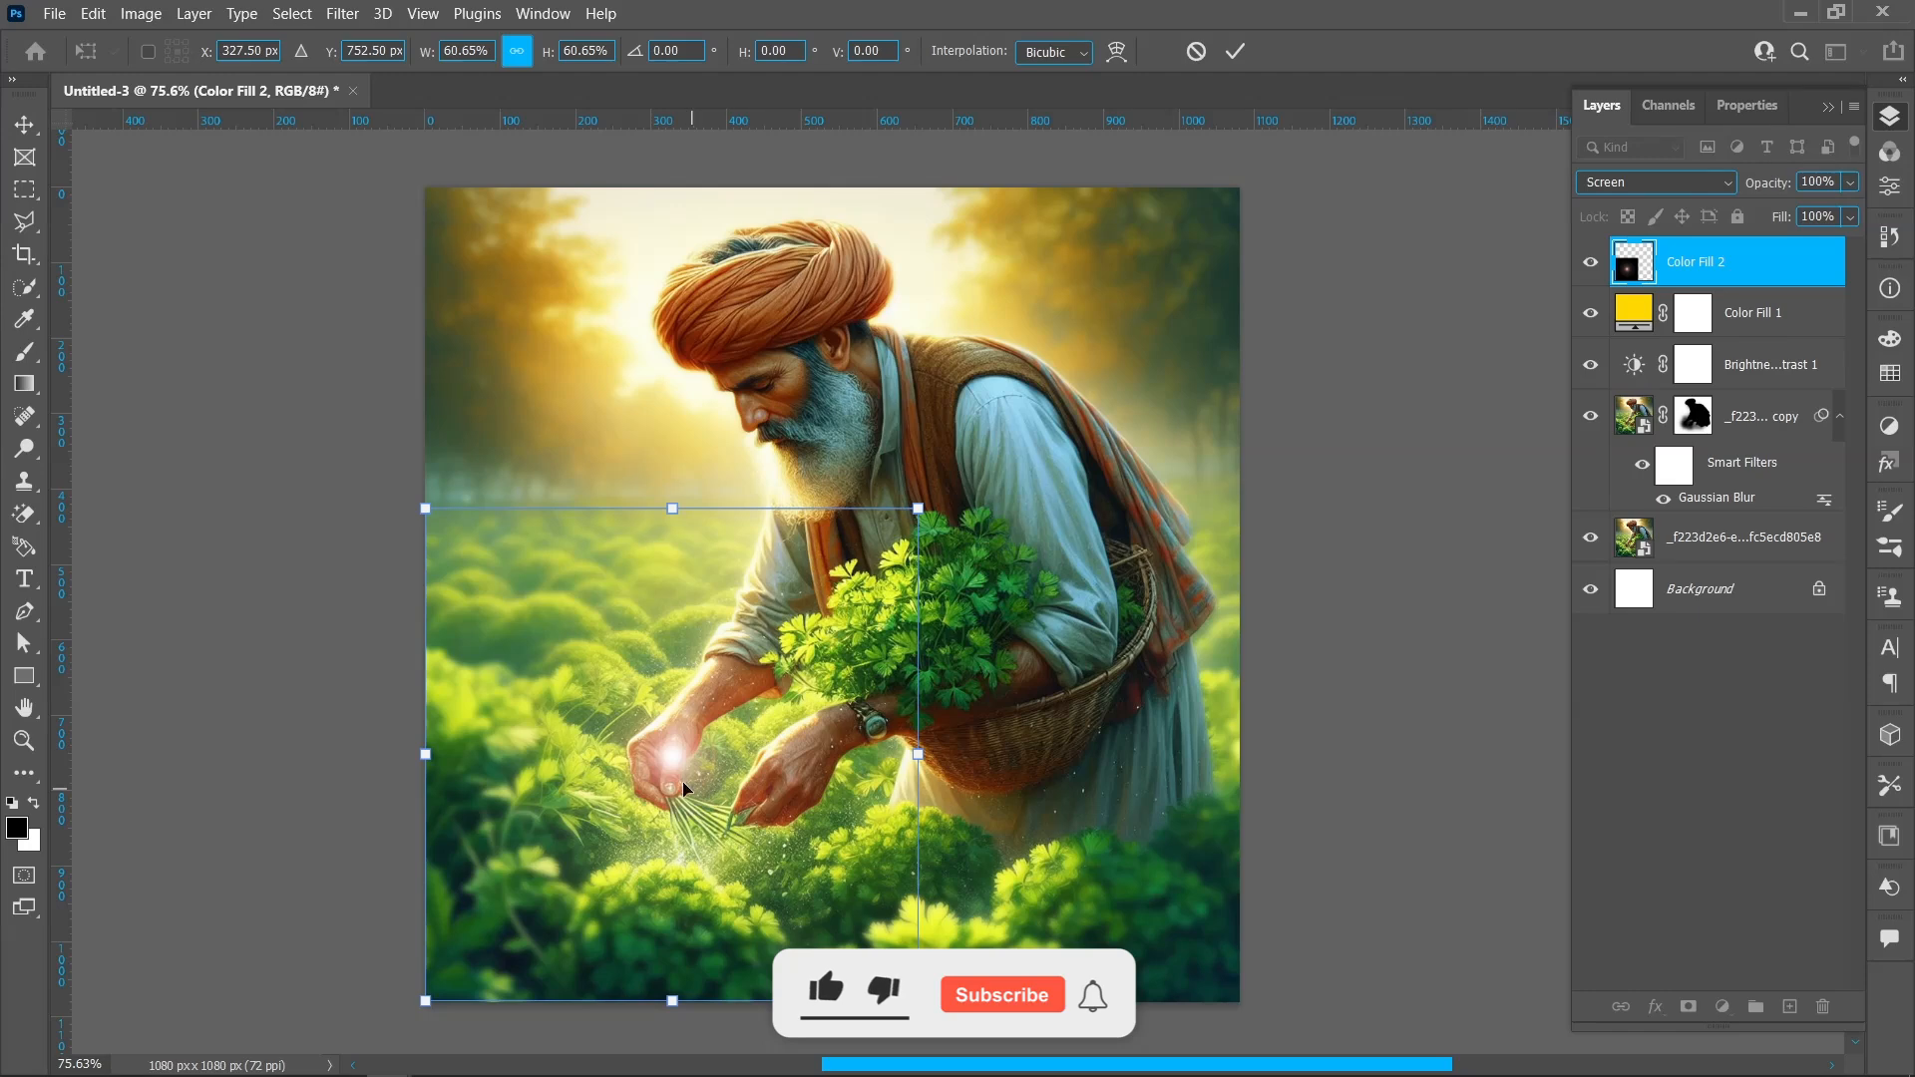
{"action": "left_click_drag", "start_coordinate": [745, 669], "coordinate": [895, 320]}
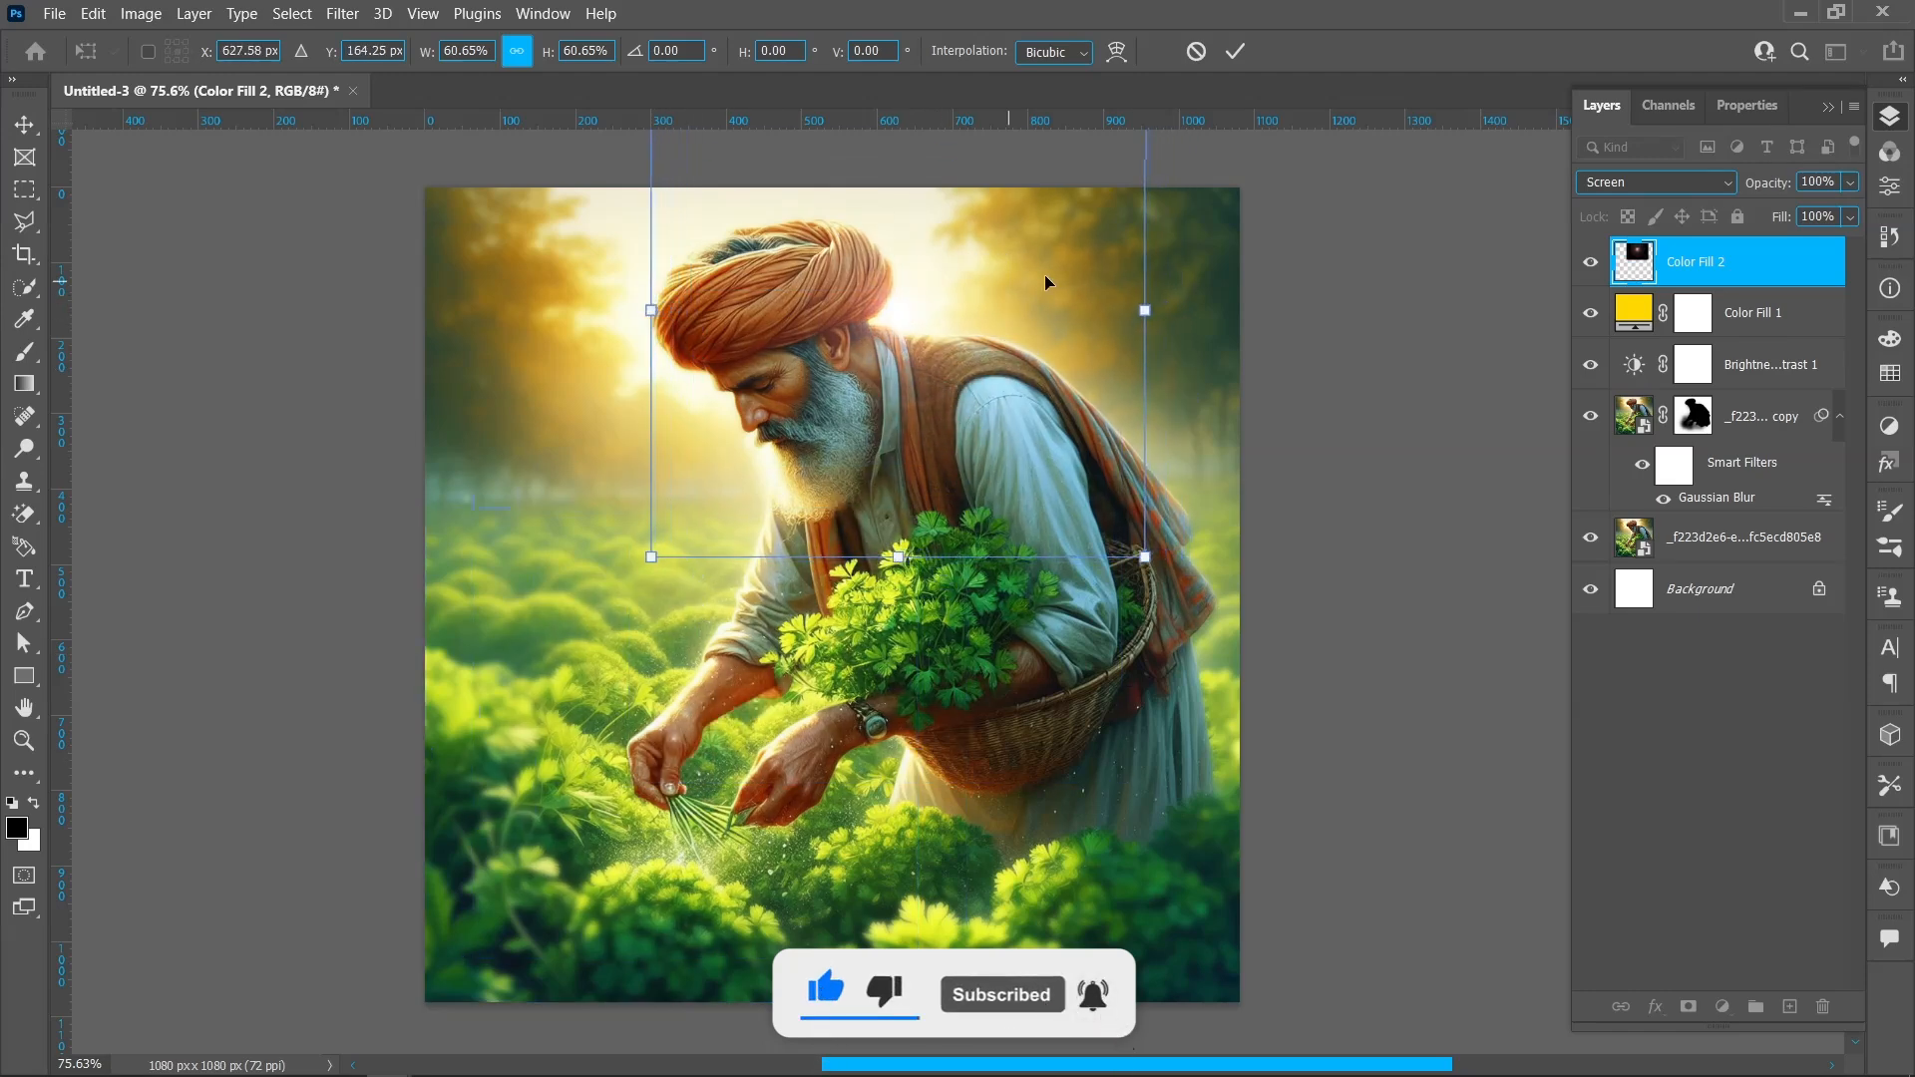
{"action": "left_click", "coordinate": [1240, 57]}
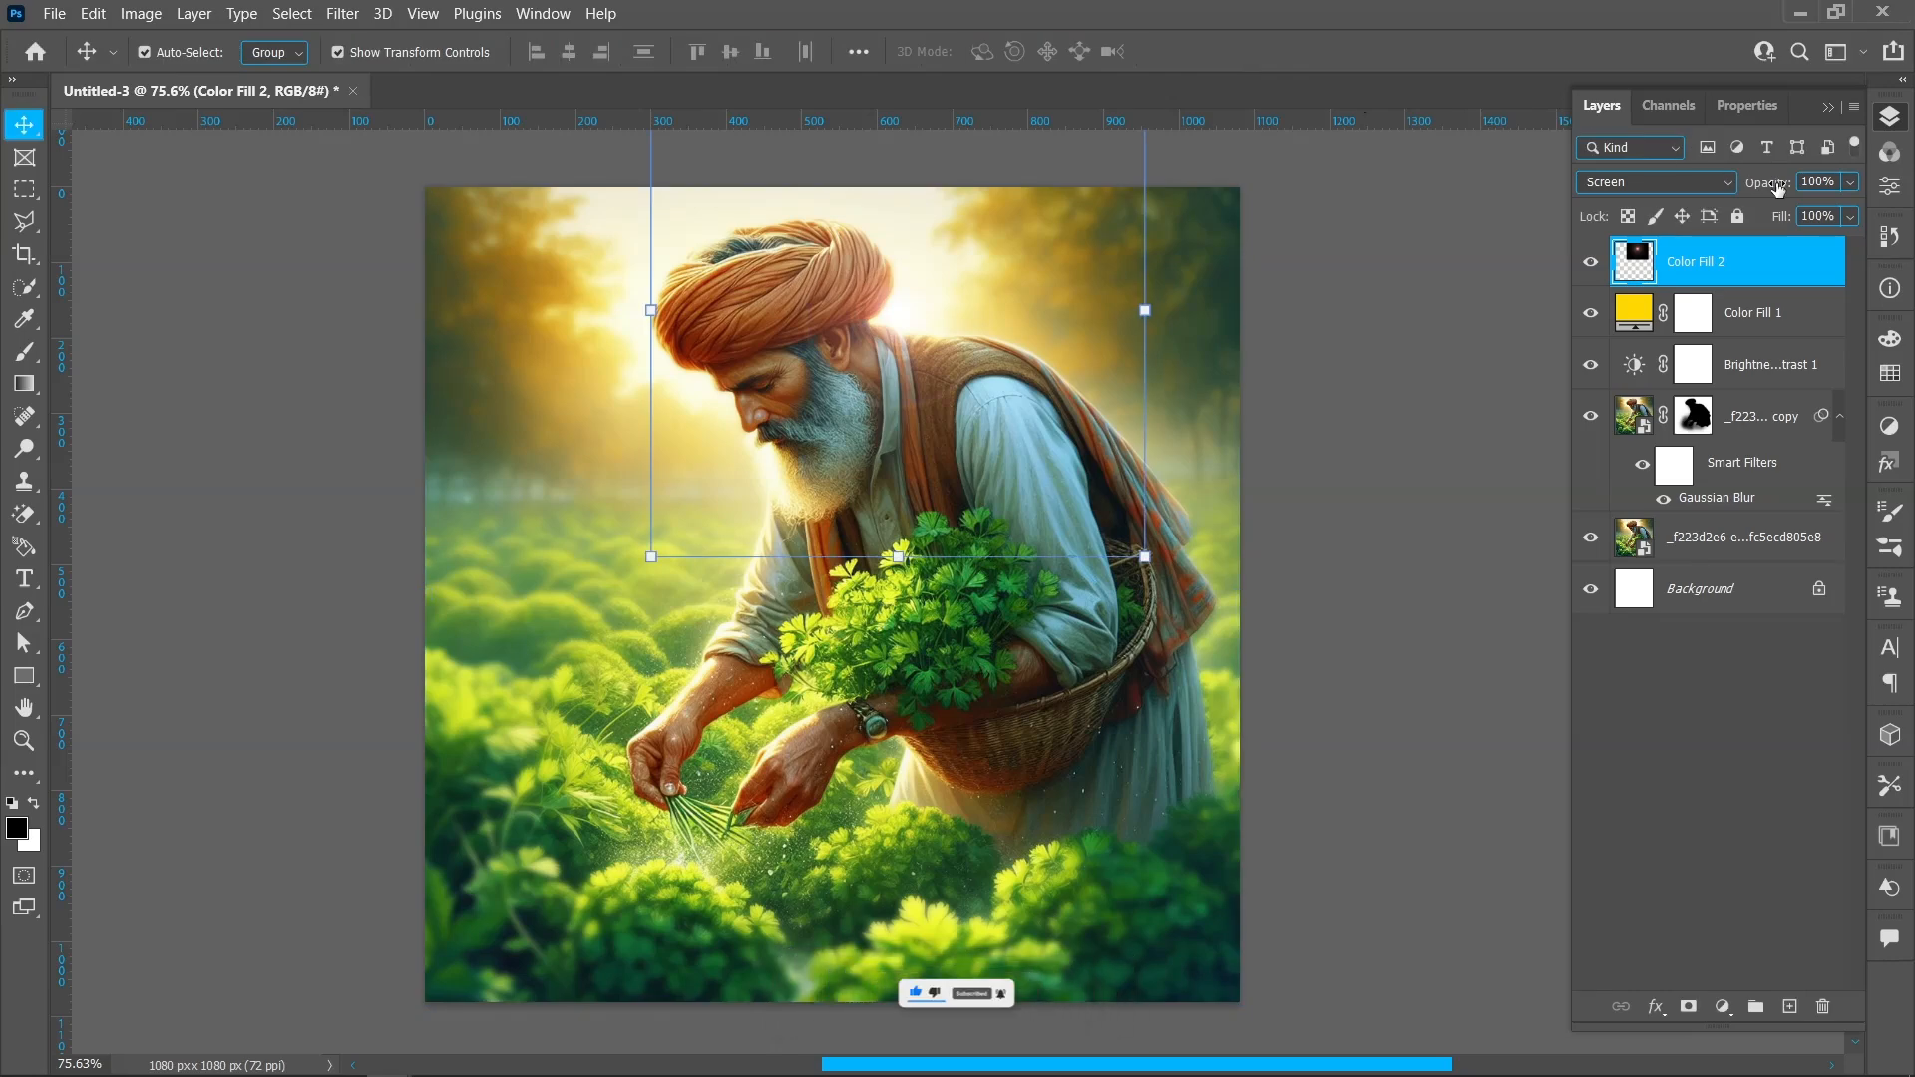
Set the lens flare layer's opacity to 80%.
{"action": "left_click", "coordinate": [1817, 181]}
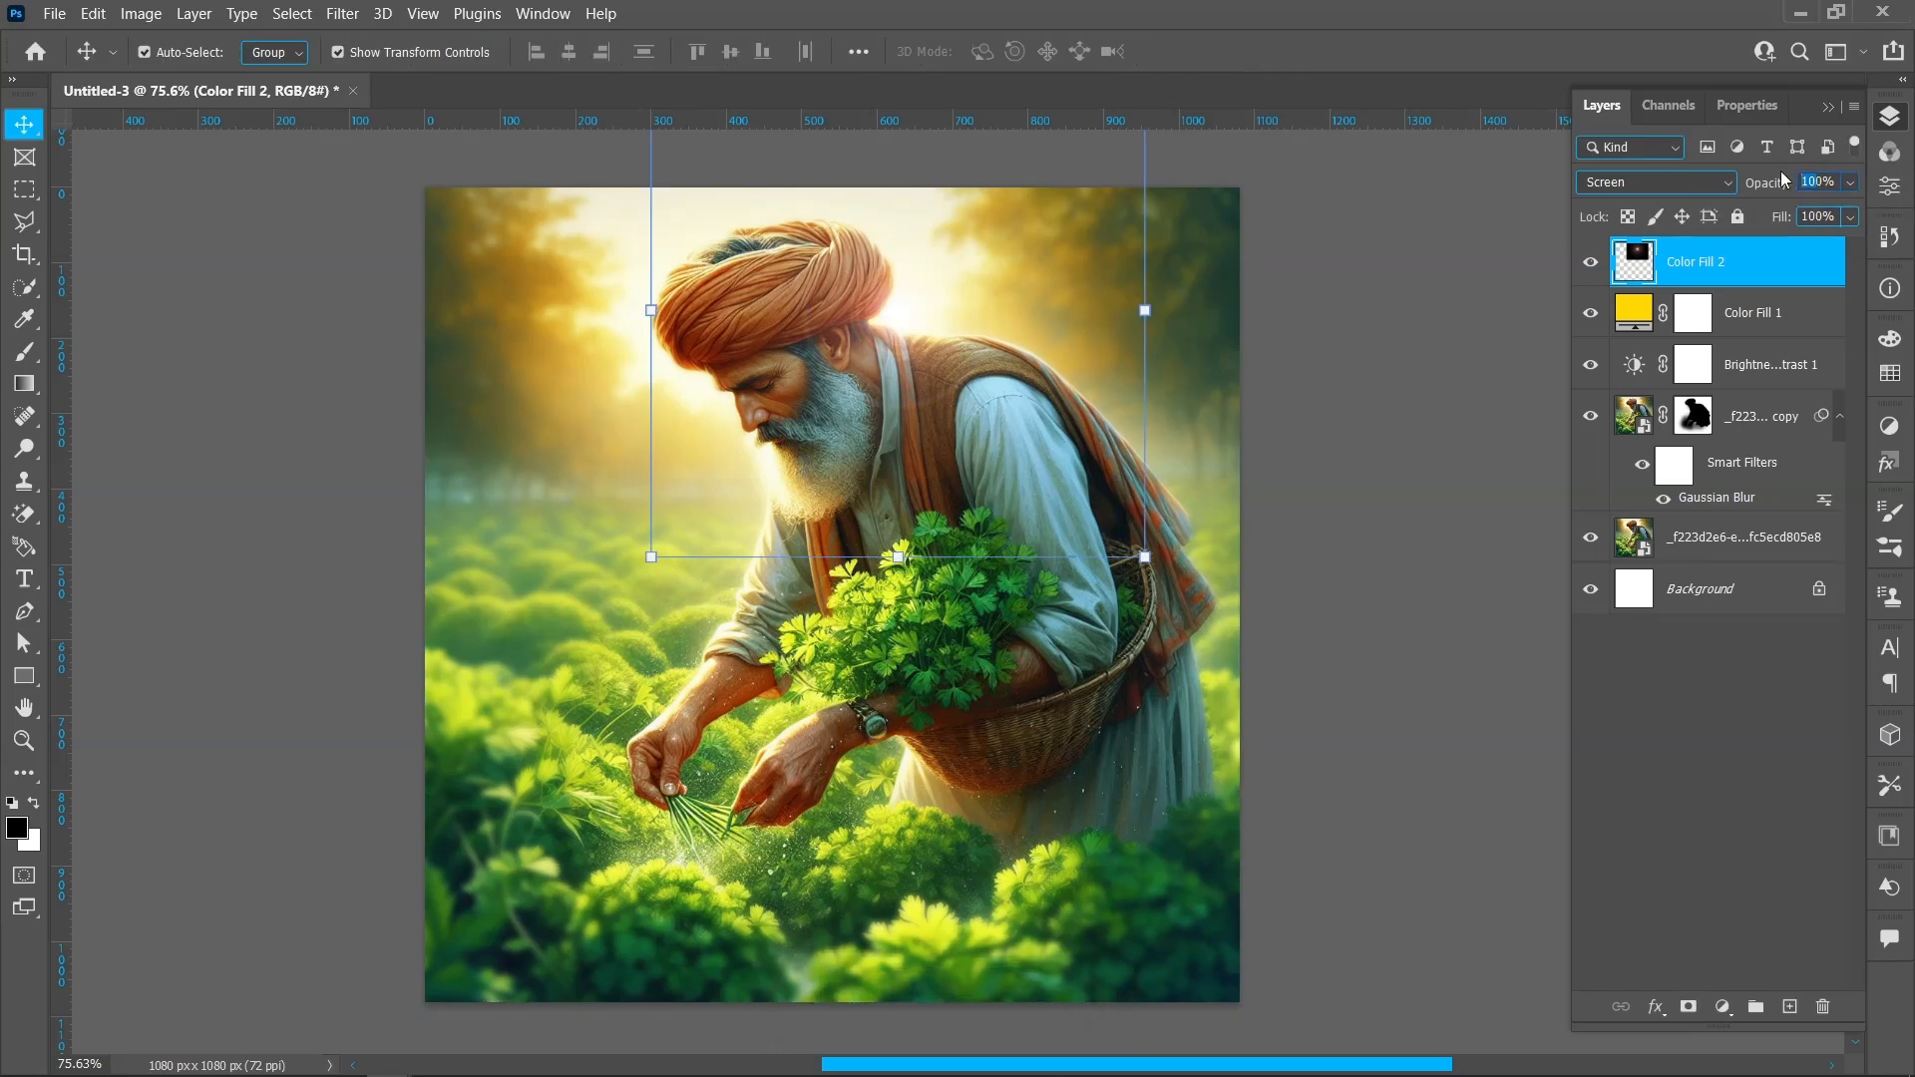
{"action": "type", "text": "80"}
{"action": "key", "text": "Return"}
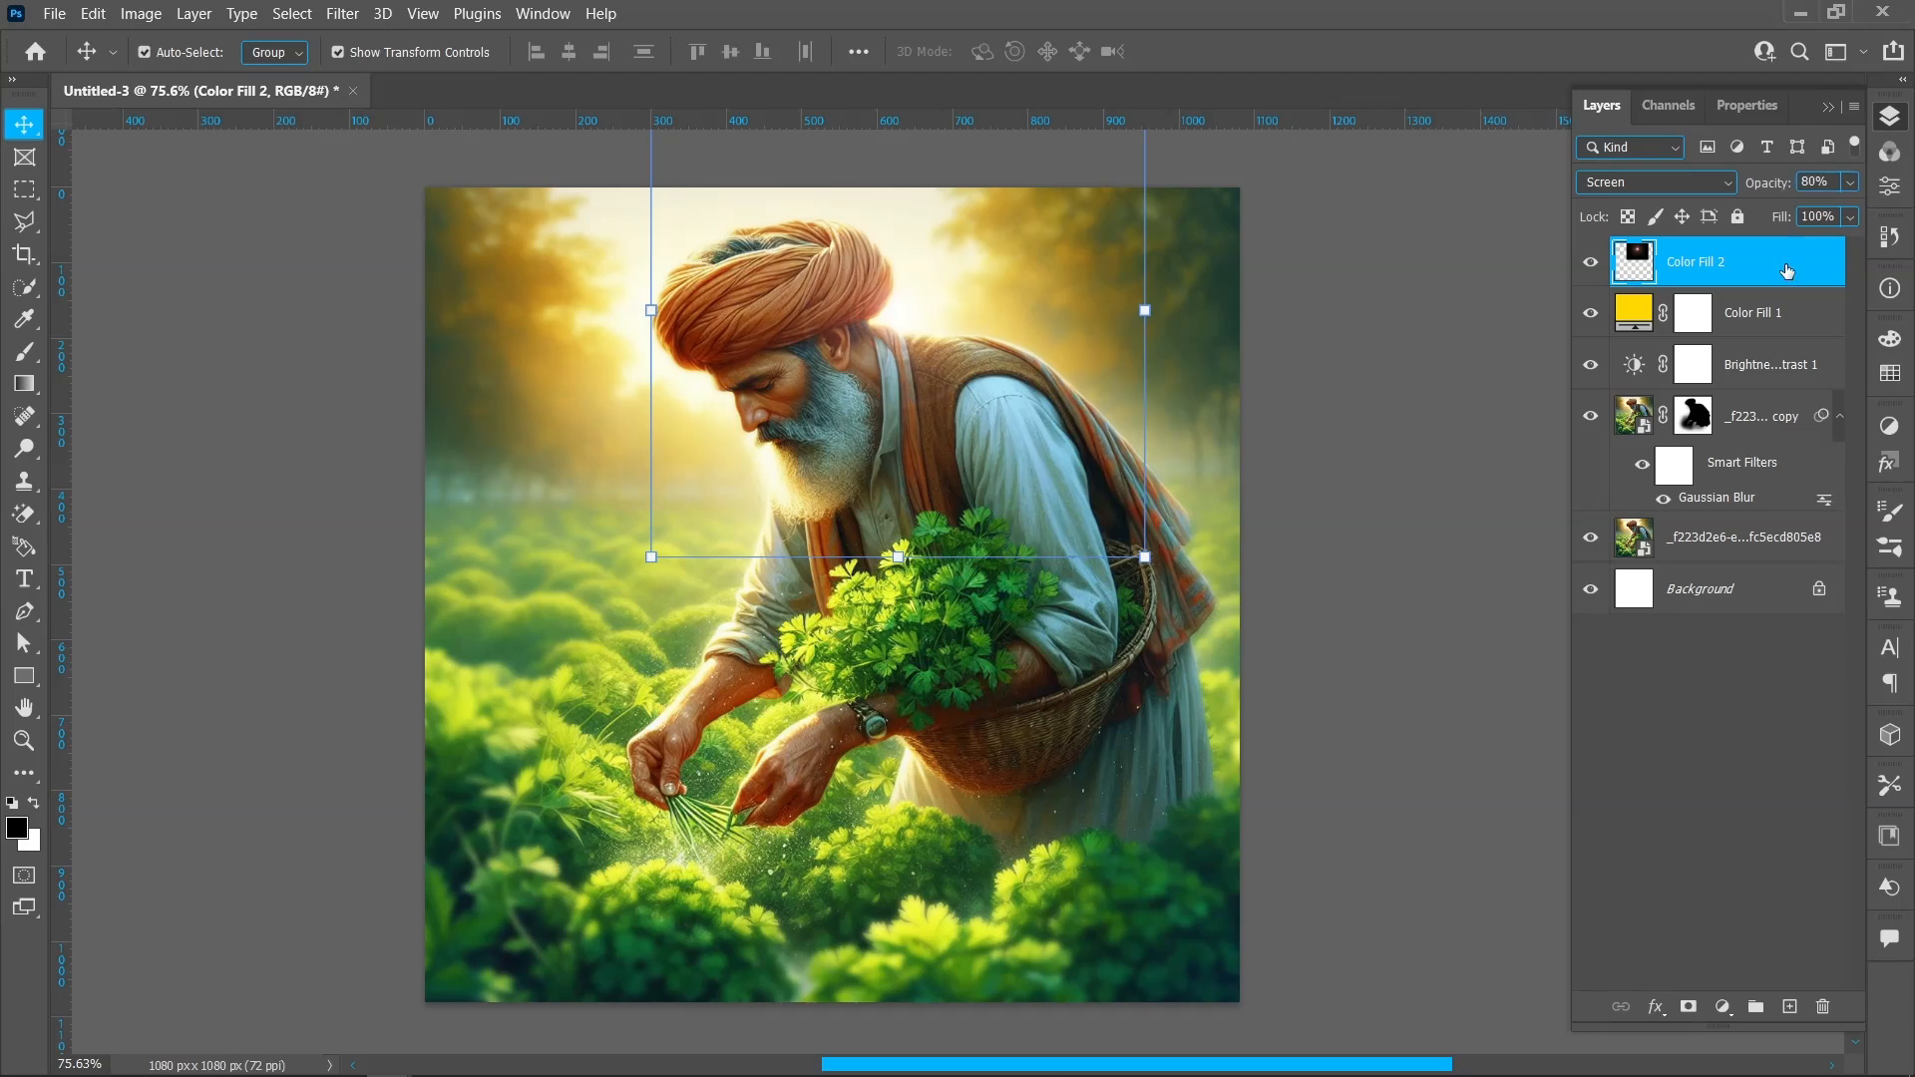
Add a dark green solid colour fill layer directly above the yellow fill layer.
{"action": "left_click", "coordinate": [1769, 338]}
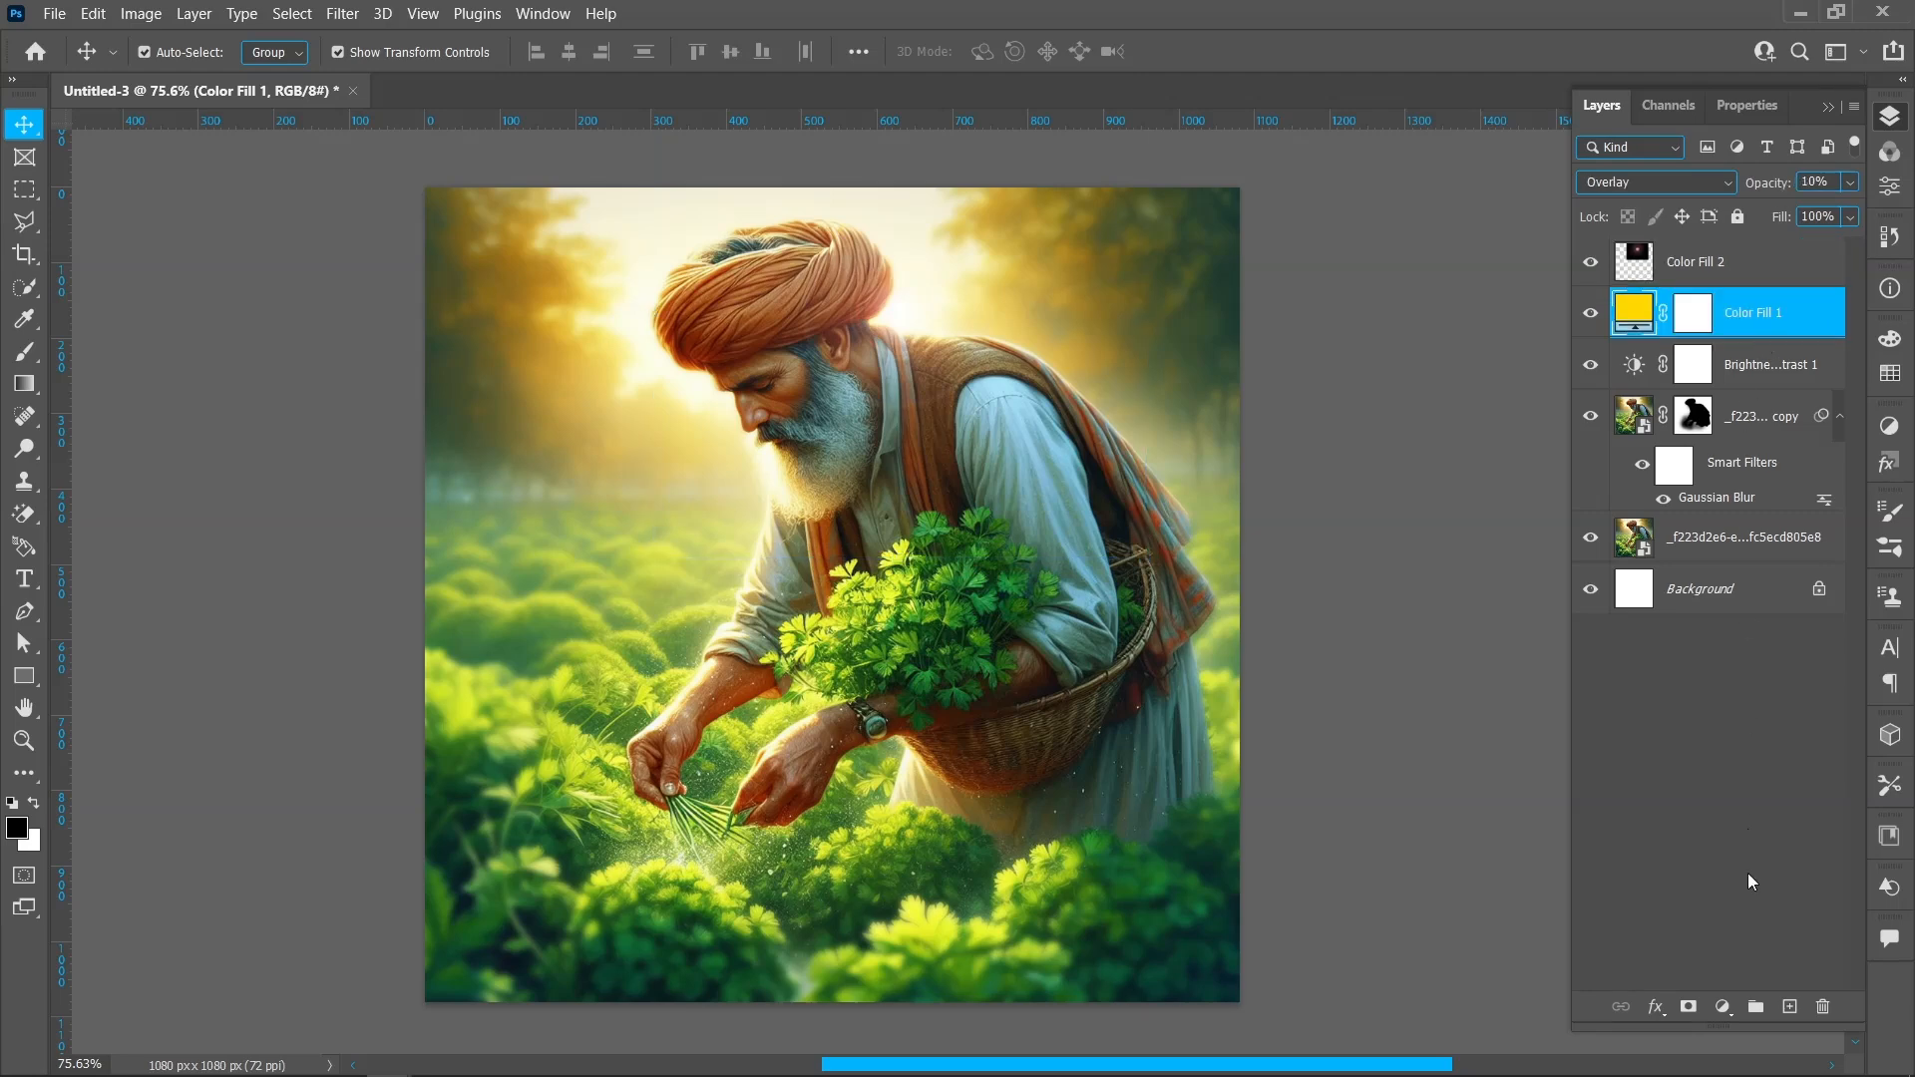
{"action": "left_click", "coordinate": [1722, 1006]}
{"action": "left_click", "coordinate": [1791, 571]}
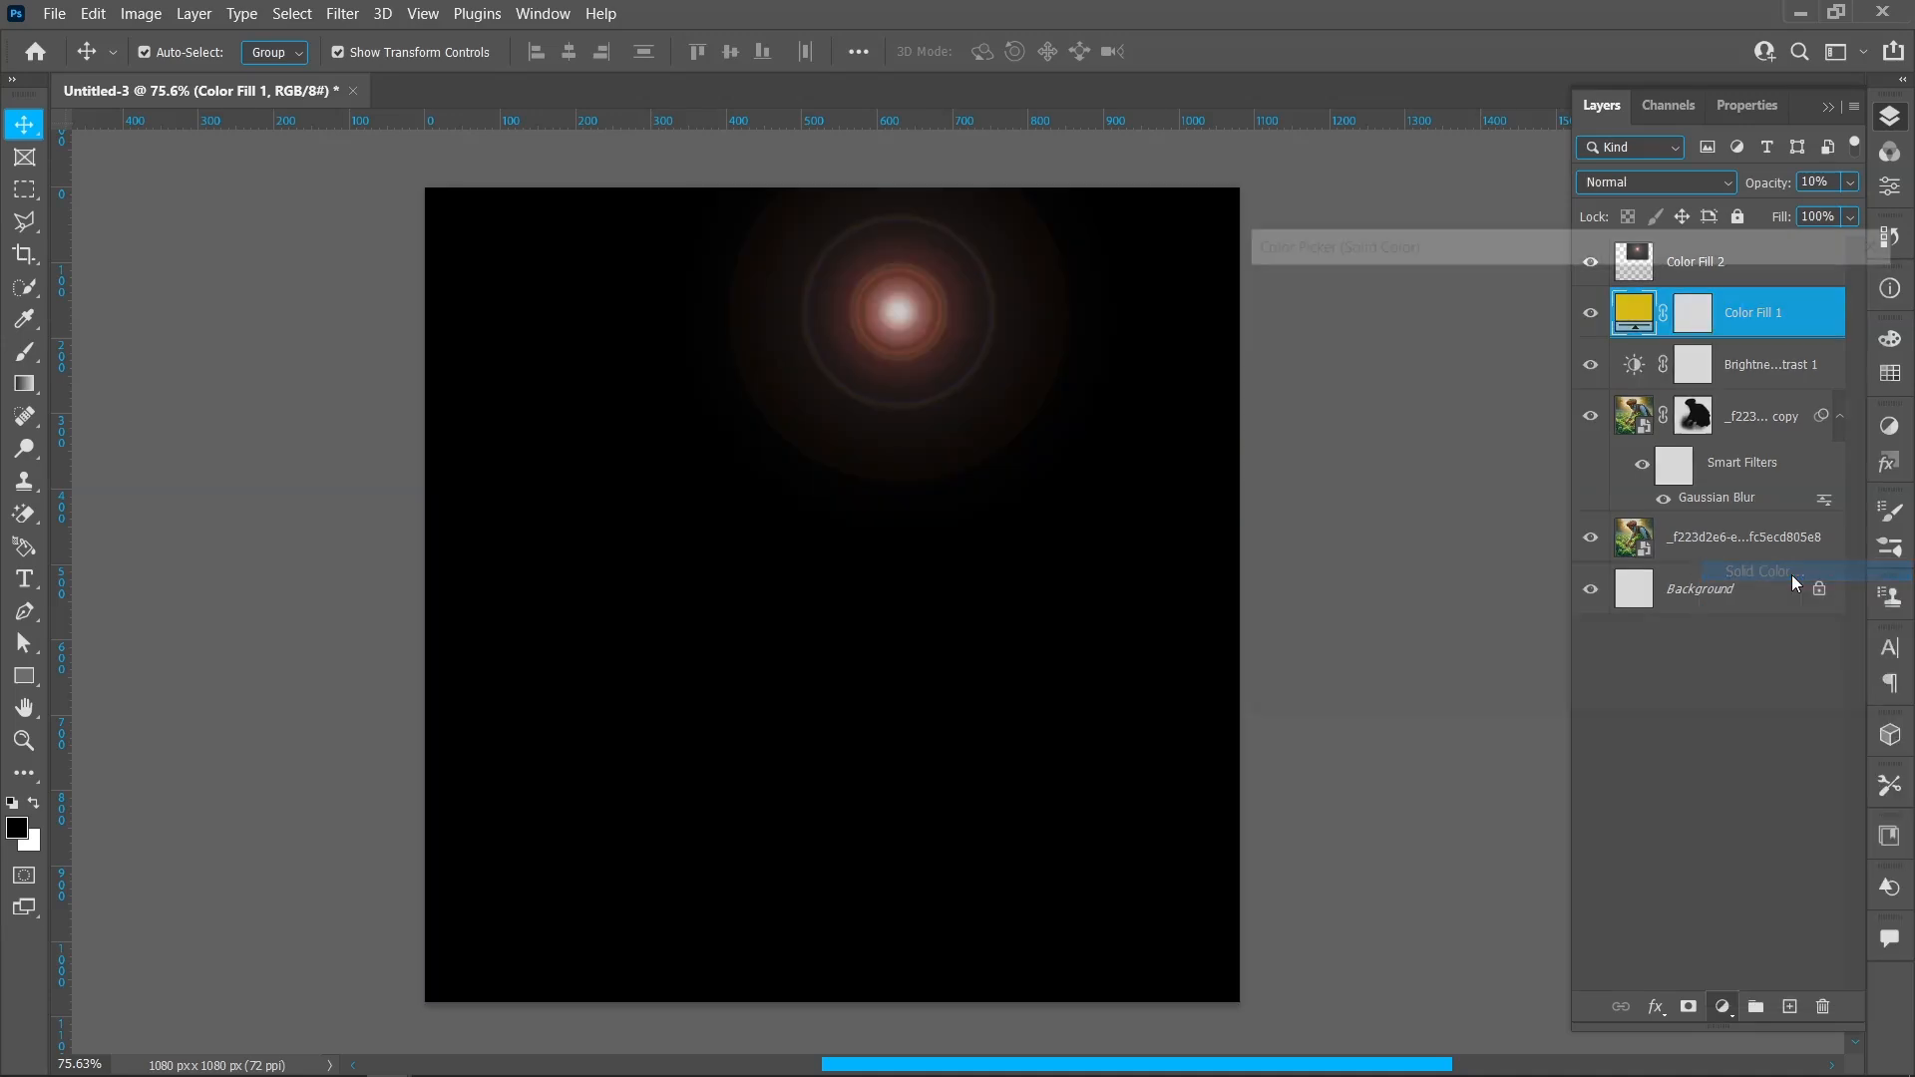
{"action": "left_click_drag", "start_coordinate": [1562, 547], "coordinate": [1602, 530]}
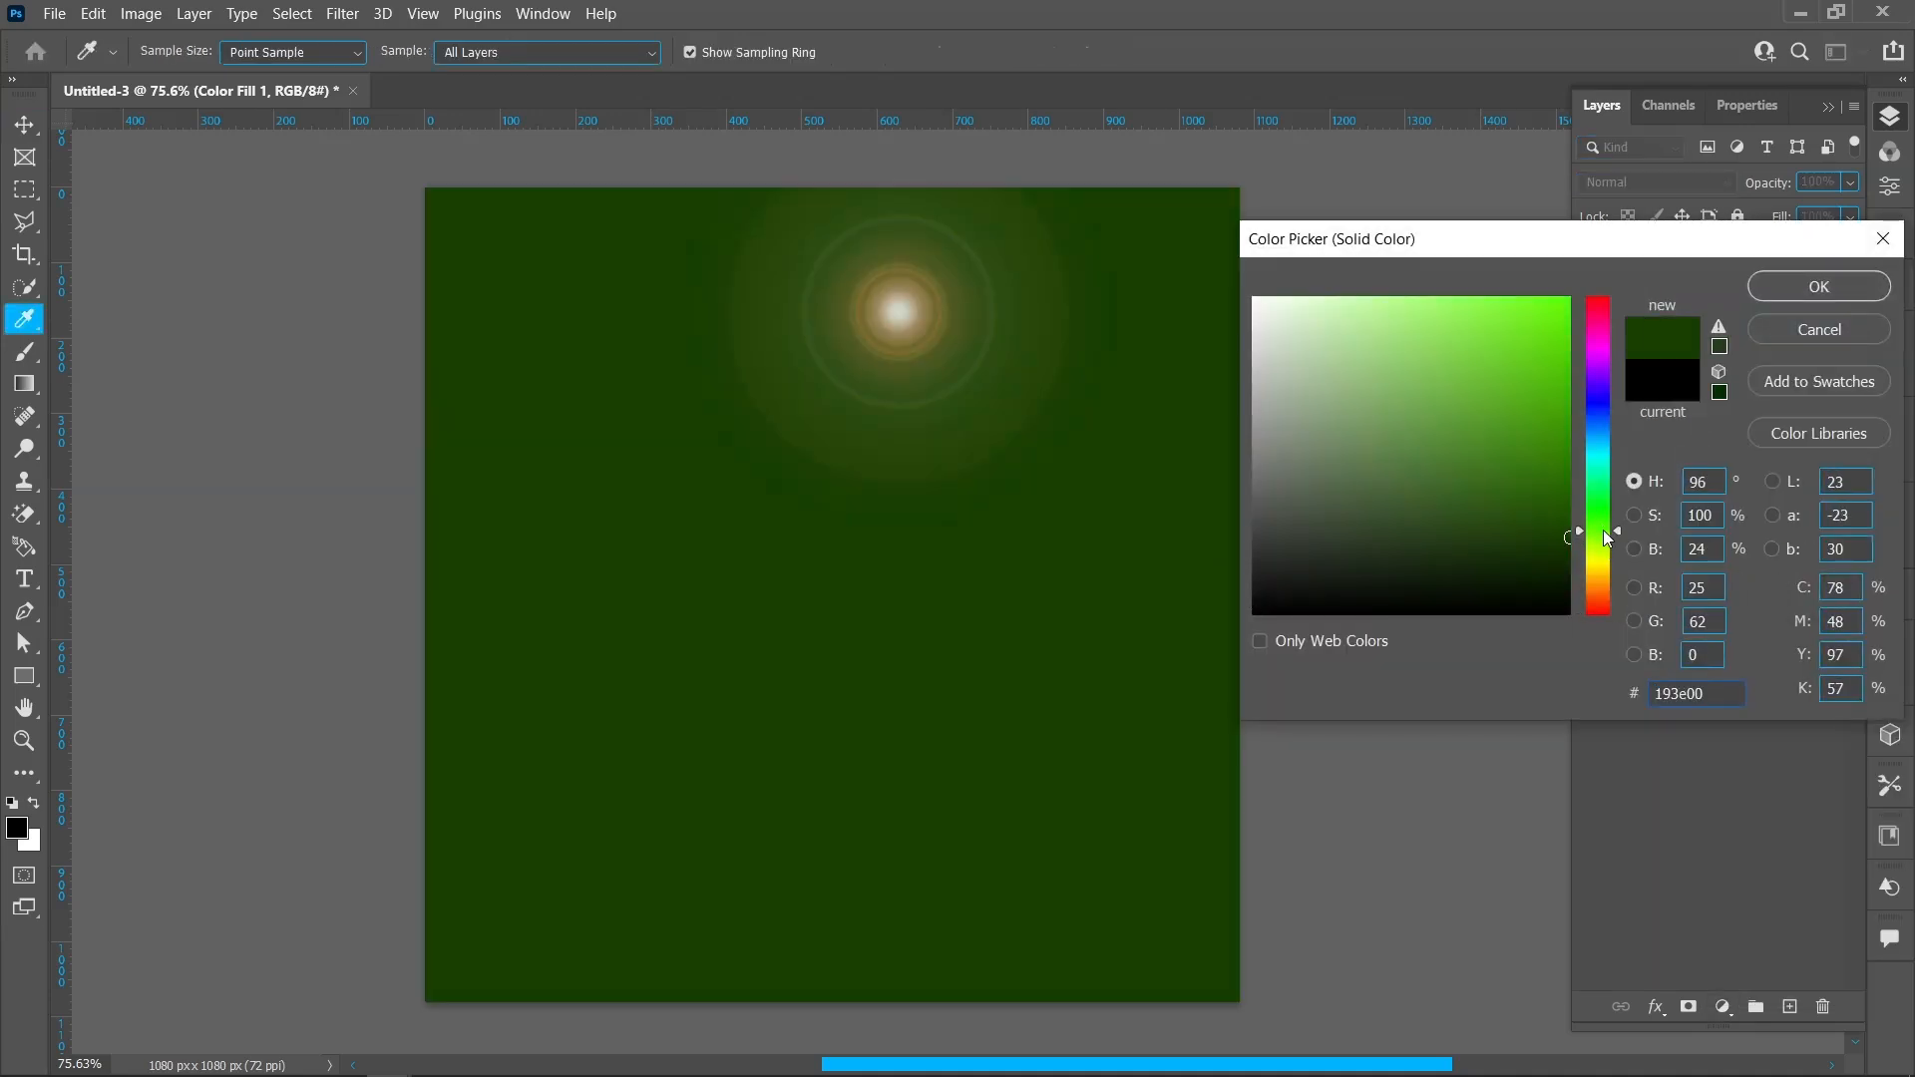
{"action": "left_click", "coordinate": [1568, 529]}
{"action": "left_click", "coordinate": [1818, 289]}
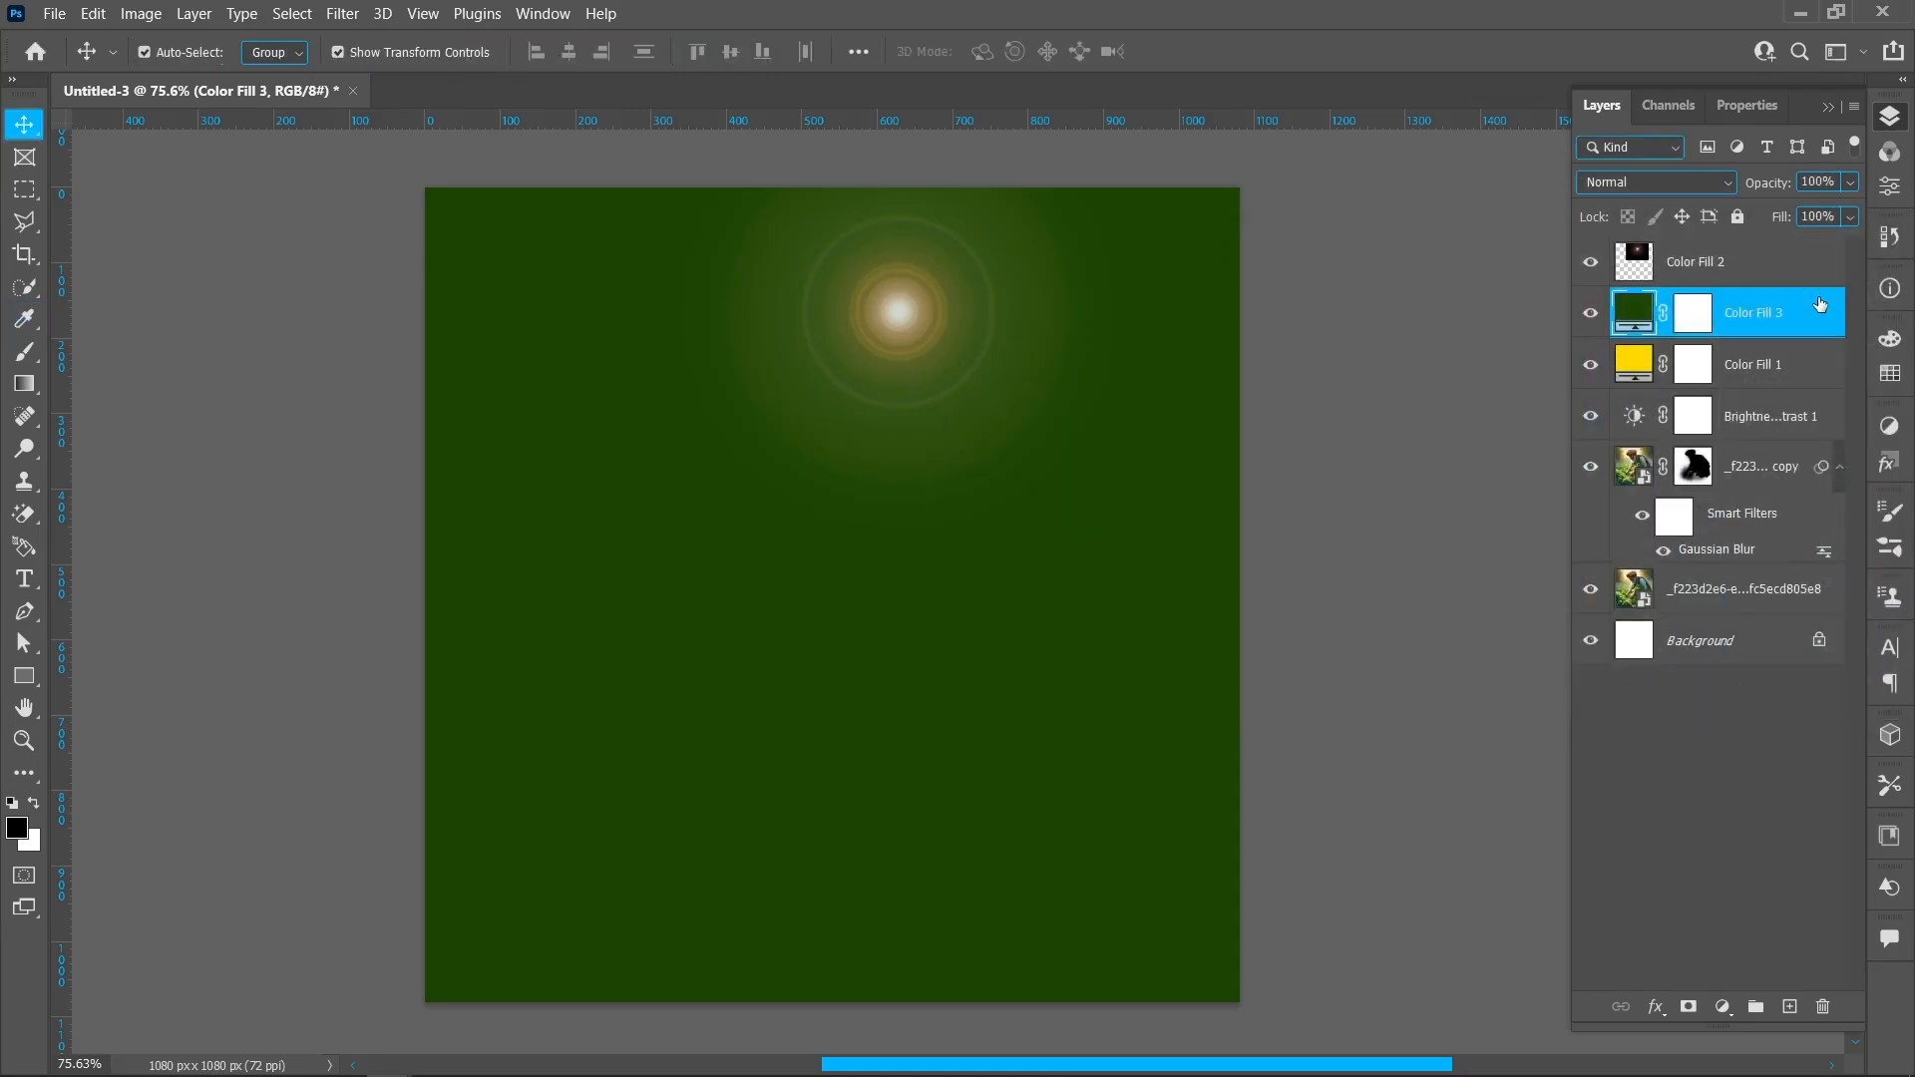
Invert the green fill layer's mask to black so the fill is hidden.
{"action": "left_click", "coordinate": [1692, 315]}
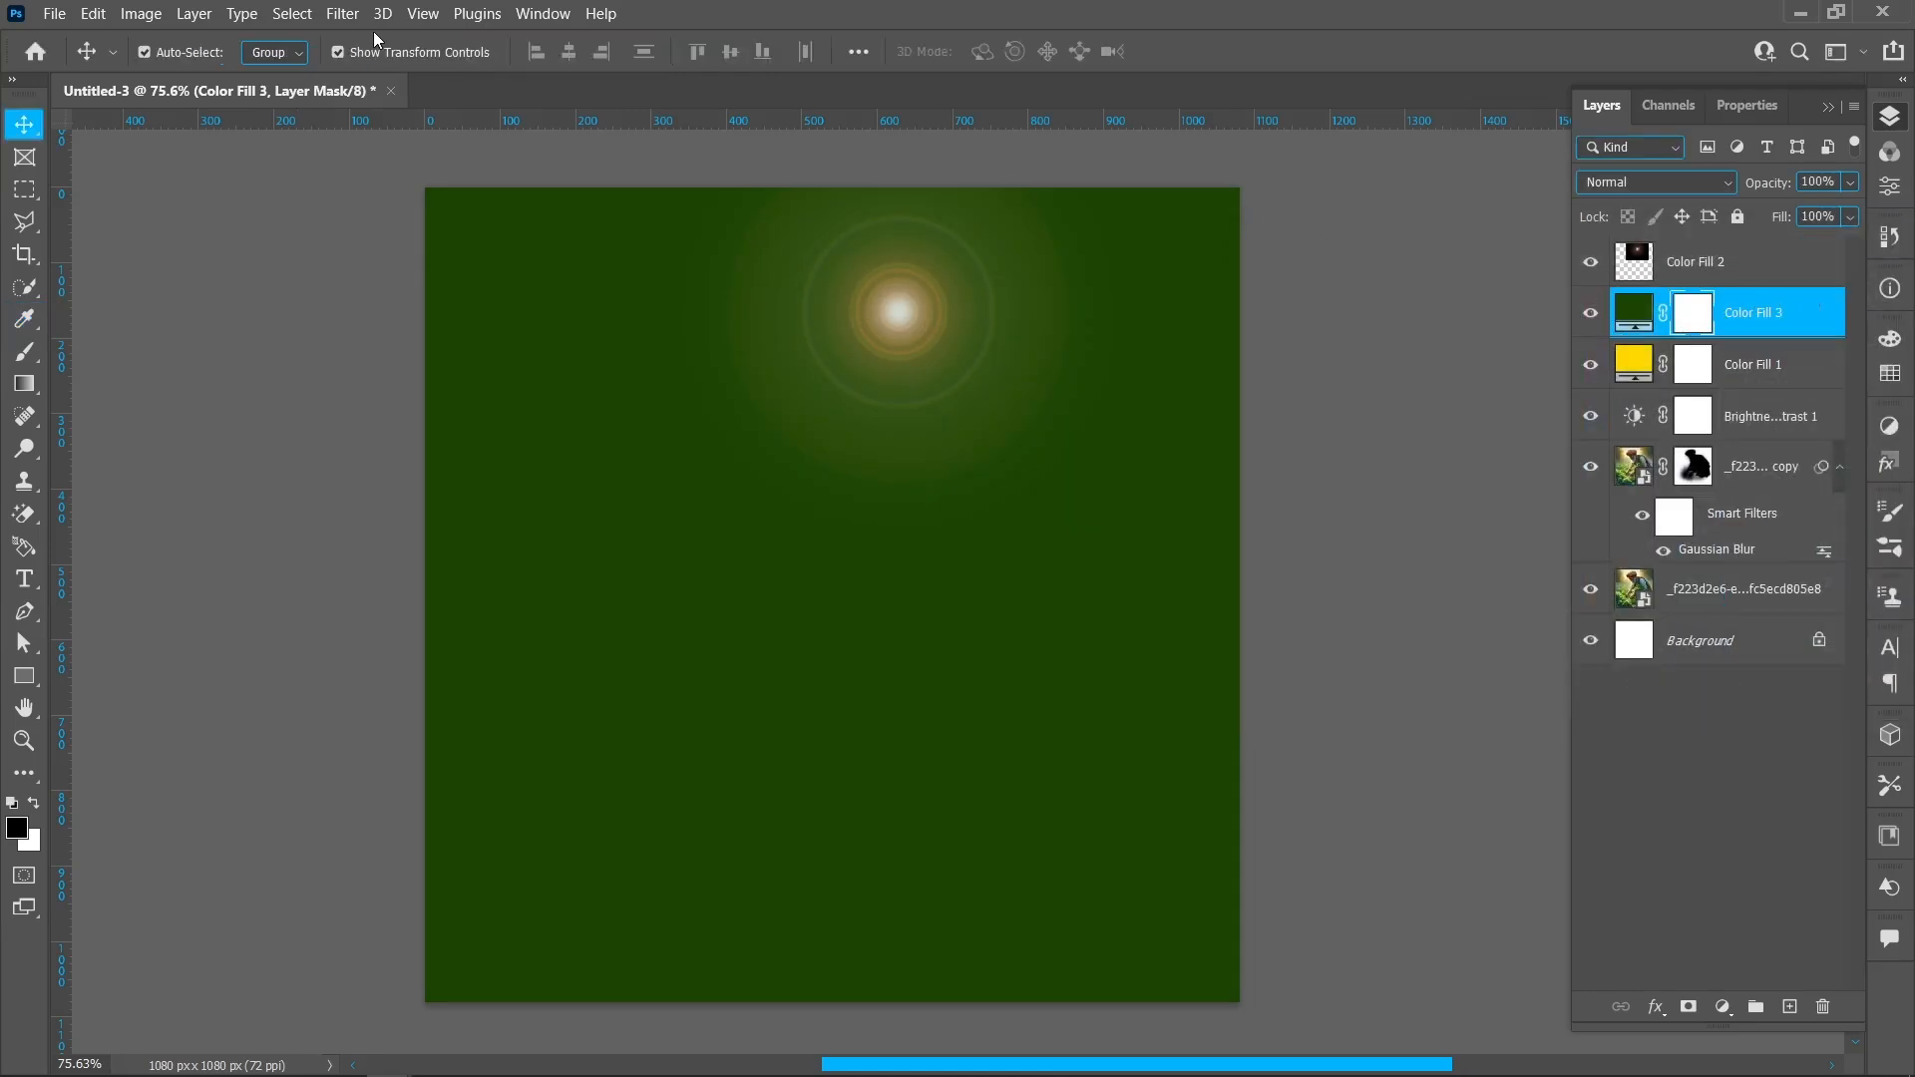
{"action": "left_click", "coordinate": [131, 13]}
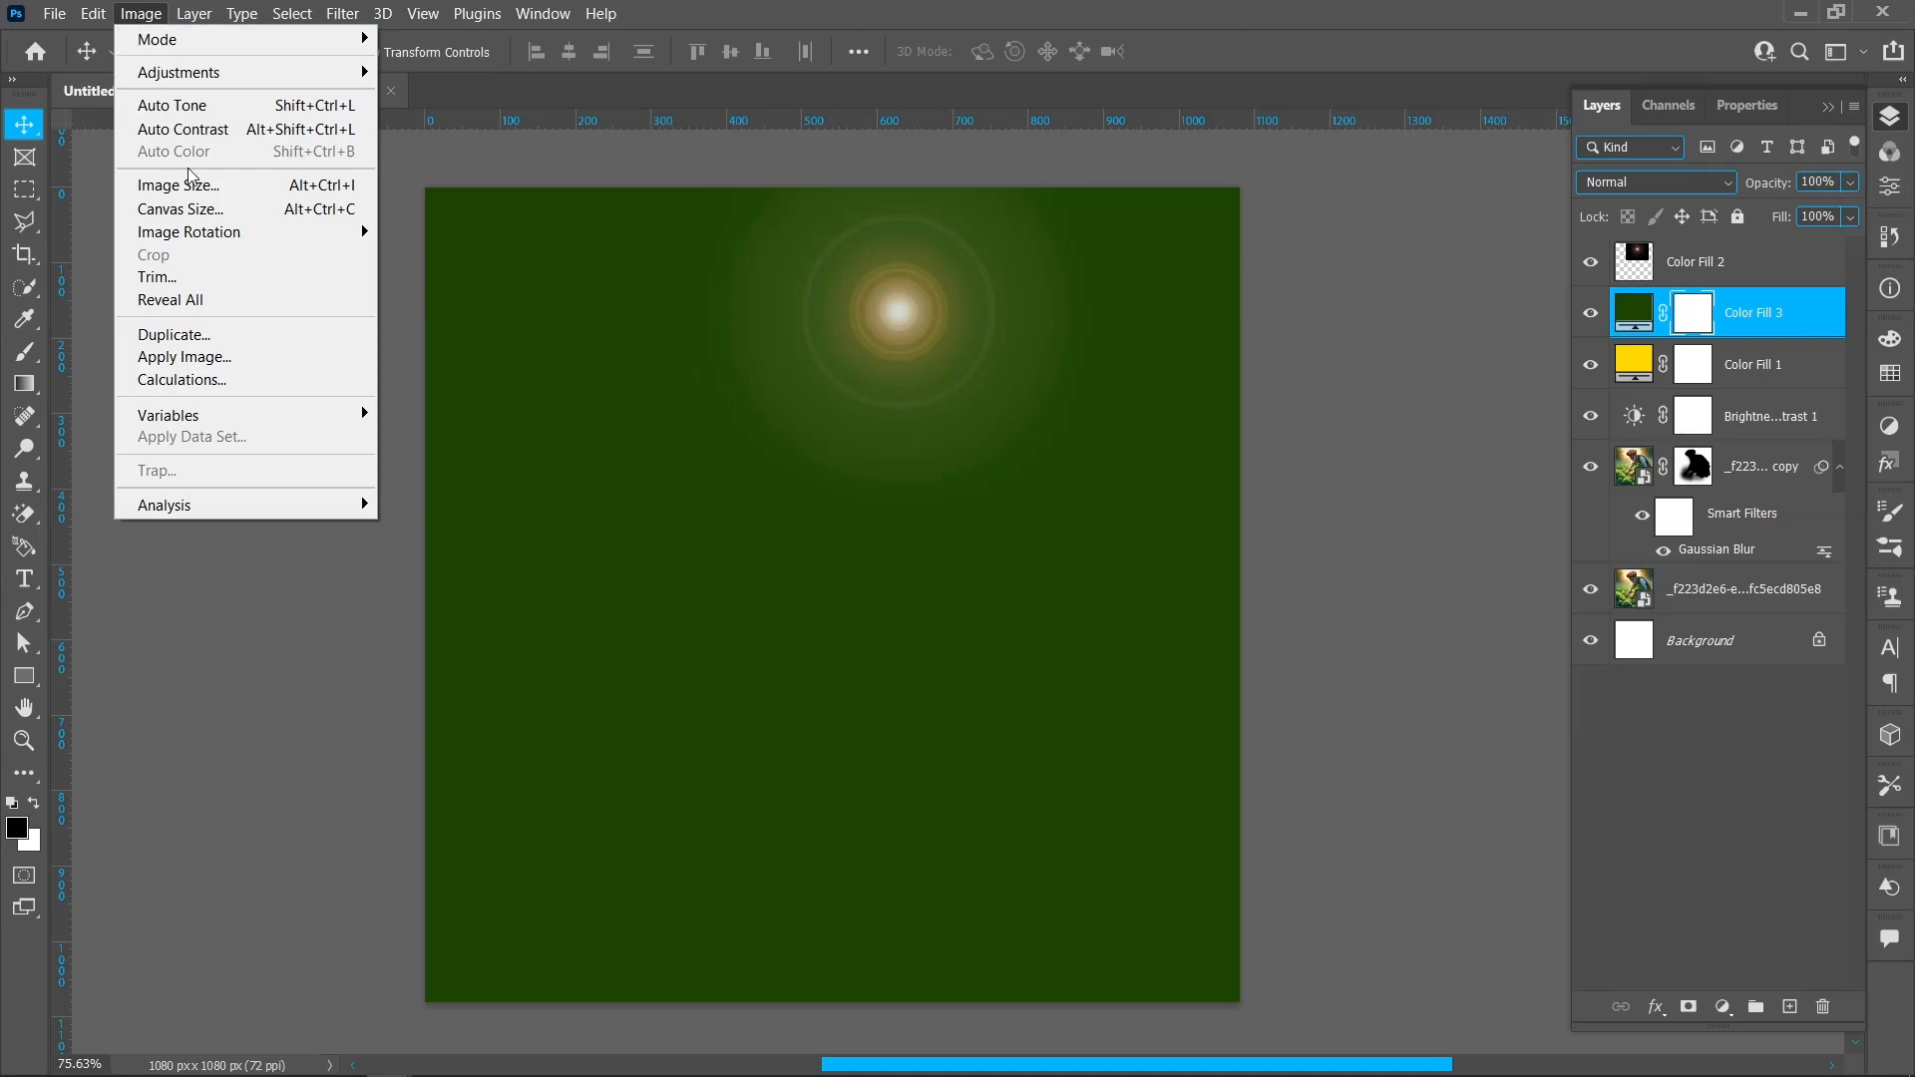
{"action": "mouse_move", "coordinate": [200, 76]}
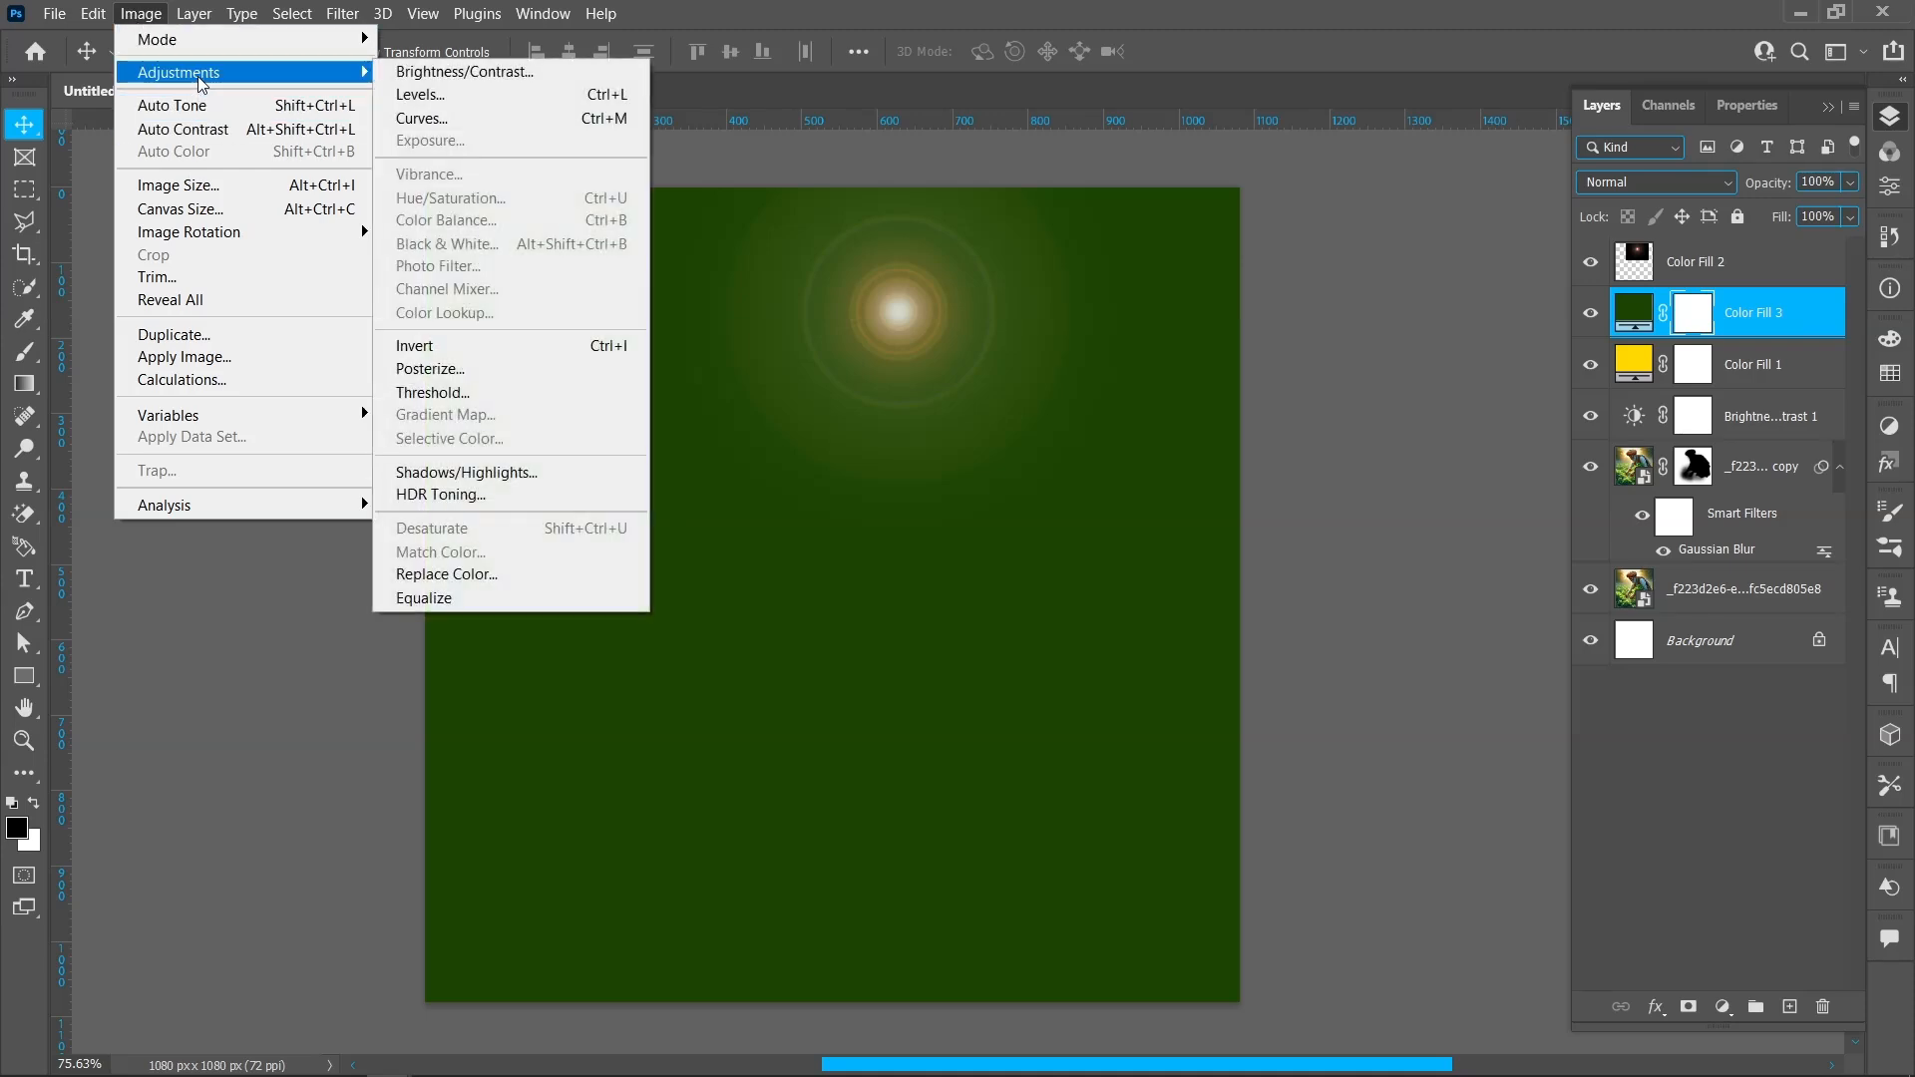
{"action": "left_click", "coordinate": [488, 359]}
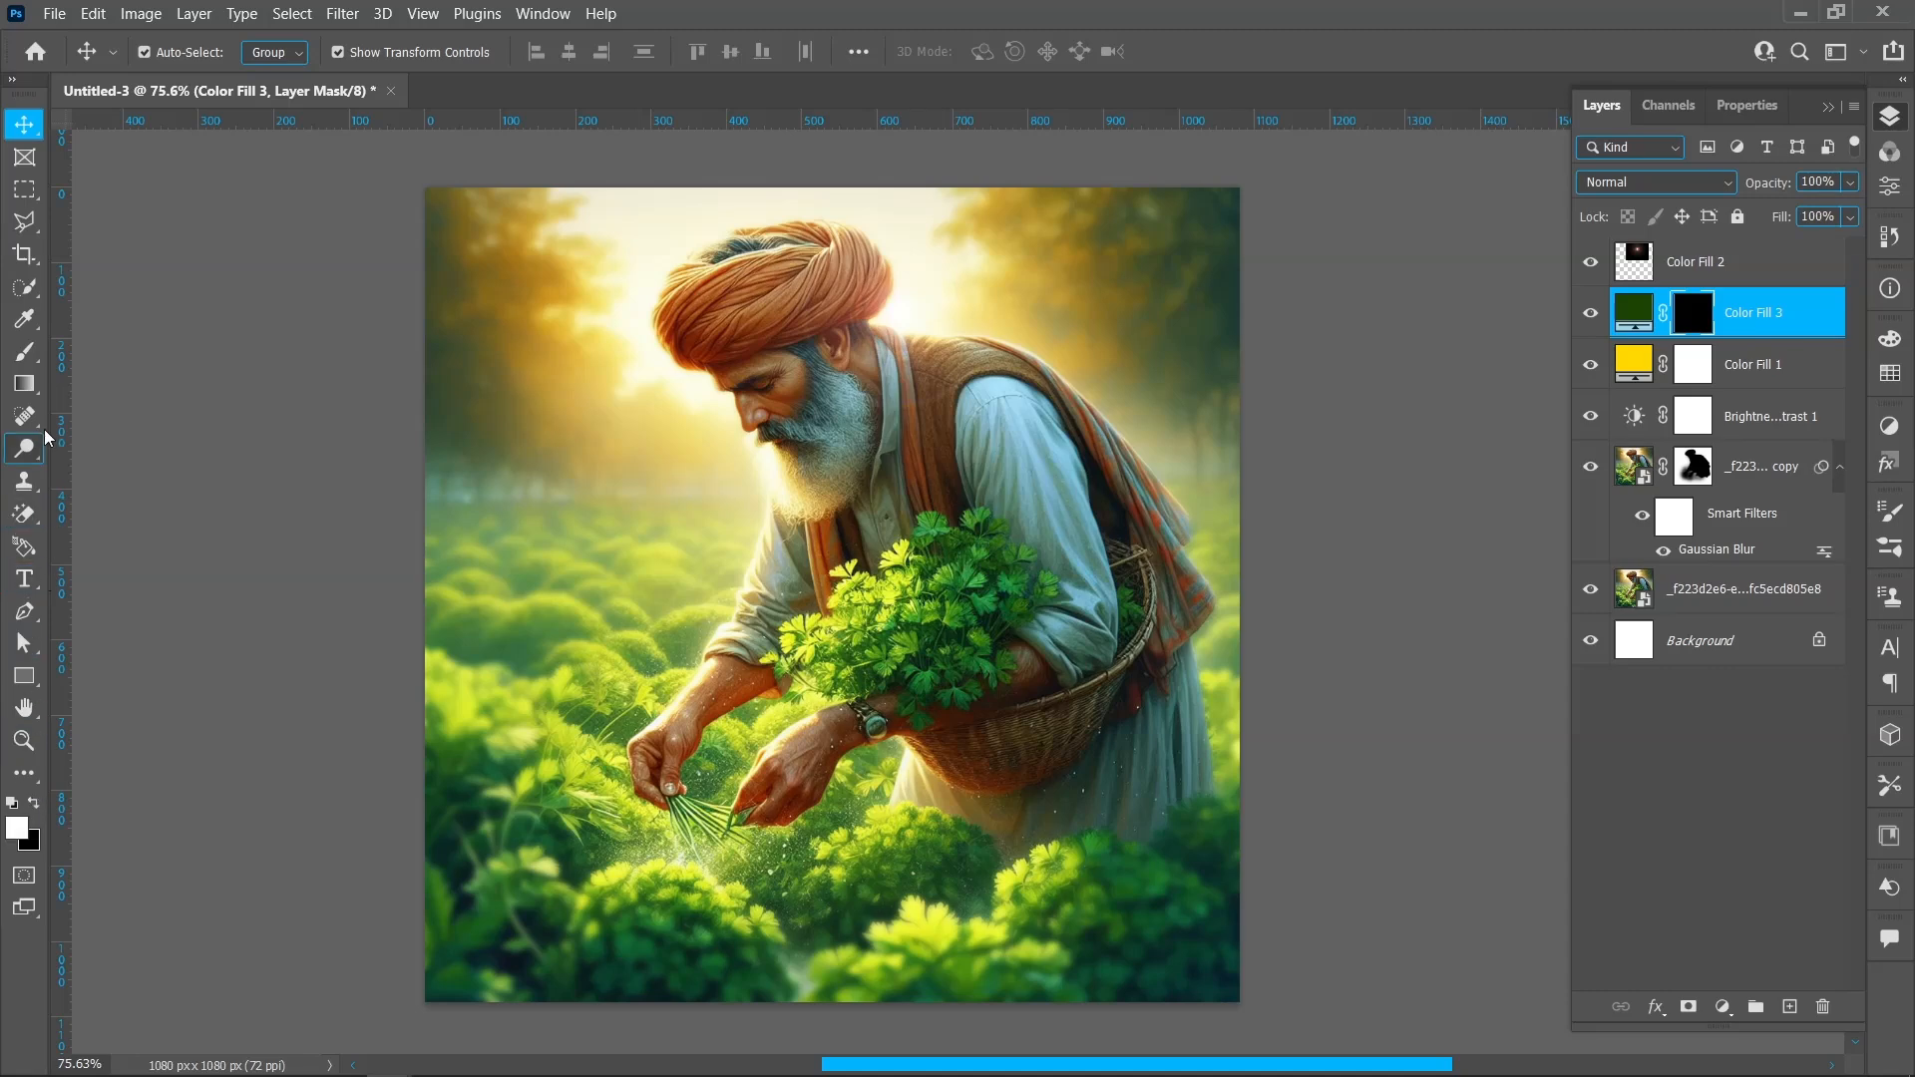
Paint white on the green fill's mask across the foreground plants along the image's lower edge with a soft 271 px brush at 50% opacity.
{"action": "left_click", "coordinate": [24, 353]}
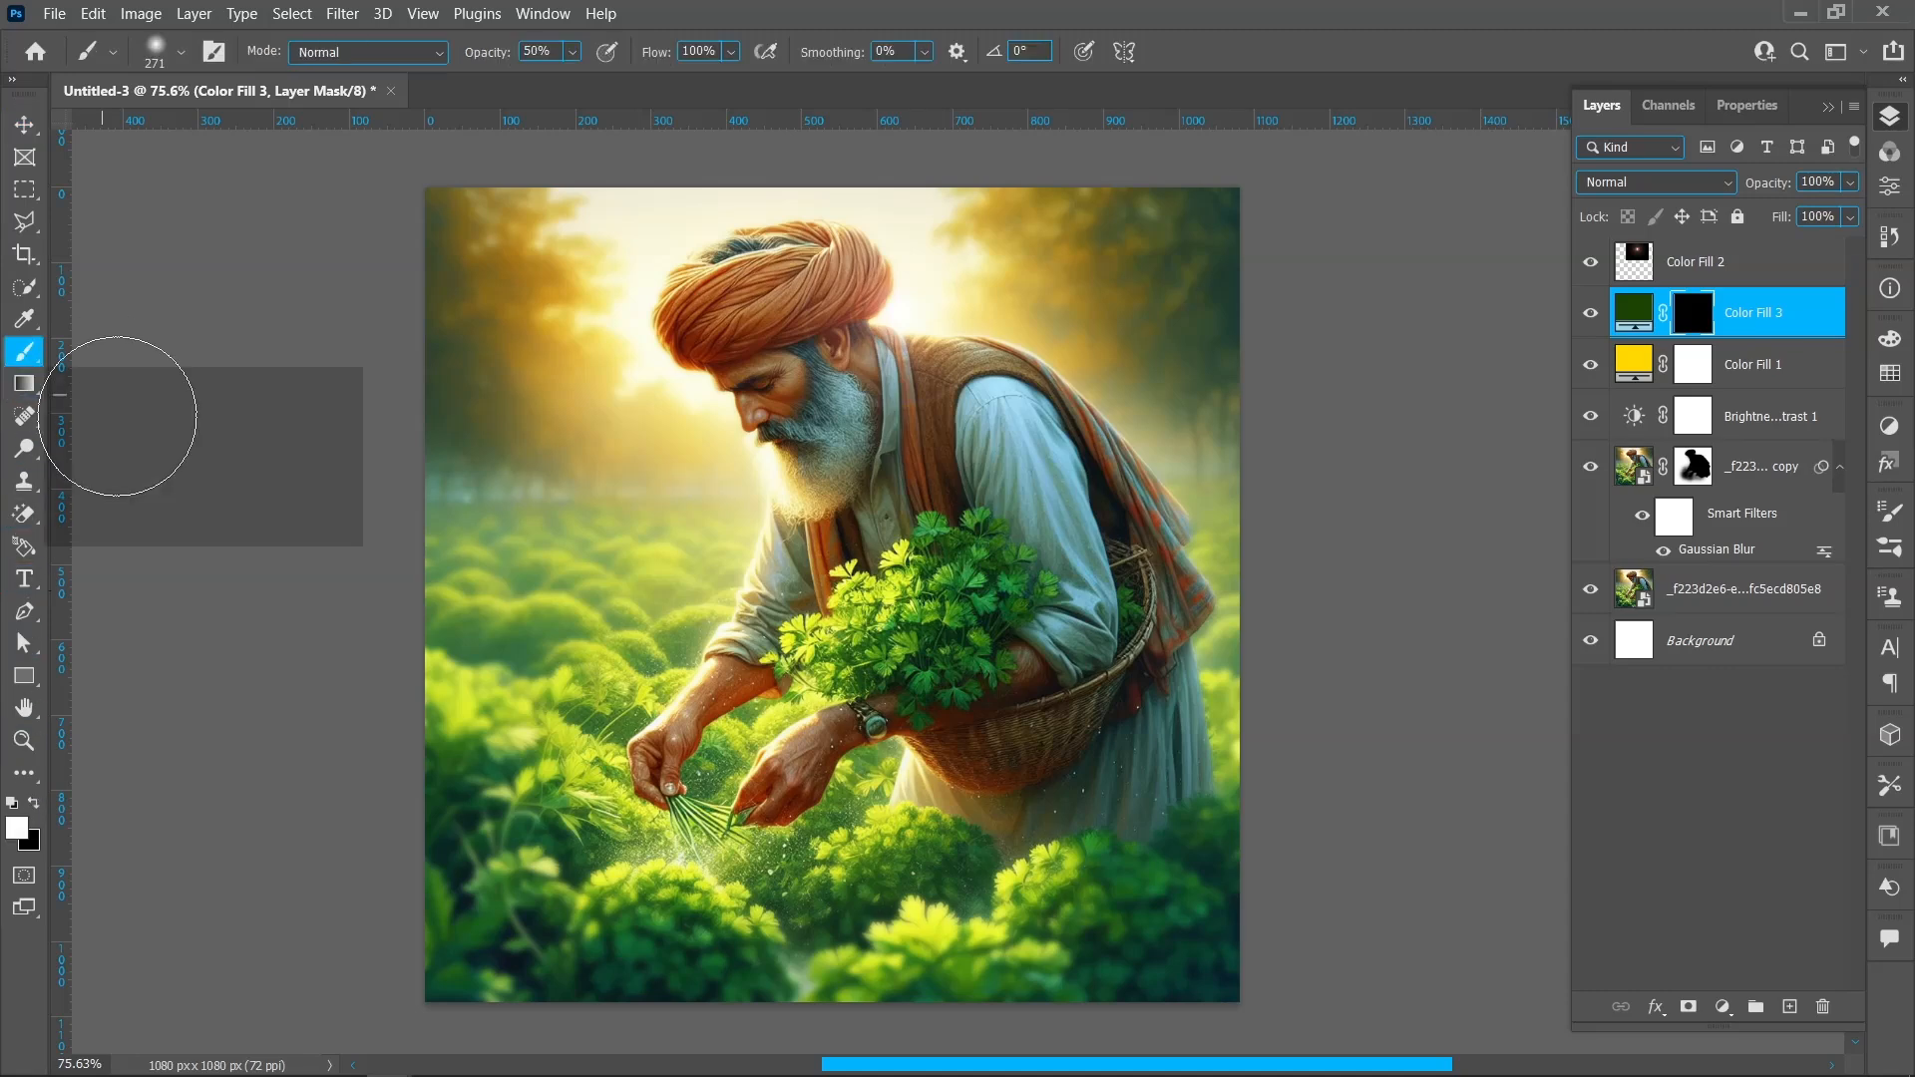
{"action": "right_click", "coordinate": [802, 488]}
{"action": "mouse_move", "coordinate": [415, 948]}
{"action": "left_mouse_down"}
{"action": "mouse_move", "coordinate": [677, 967]}
{"action": "mouse_move", "coordinate": [525, 983]}
{"action": "mouse_move", "coordinate": [728, 997]}
{"action": "mouse_move", "coordinate": [702, 985]}
{"action": "mouse_move", "coordinate": [851, 1031]}
{"action": "mouse_move", "coordinate": [1057, 1010]}
{"action": "mouse_move", "coordinate": [1170, 960]}
{"action": "mouse_move", "coordinate": [1227, 980]}
{"action": "mouse_move", "coordinate": [1272, 887]}
{"action": "mouse_move", "coordinate": [1120, 973]}
{"action": "left_mouse_up"}
{"action": "mouse_move", "coordinate": [479, 864]}
{"action": "left_mouse_down"}
{"action": "mouse_move", "coordinate": [379, 783]}
{"action": "mouse_move", "coordinate": [473, 878]}
{"action": "mouse_move", "coordinate": [518, 964]}
{"action": "mouse_move", "coordinate": [700, 971]}
{"action": "mouse_move", "coordinate": [558, 1003]}
{"action": "mouse_move", "coordinate": [423, 828]}
{"action": "mouse_move", "coordinate": [597, 924]}
{"action": "mouse_move", "coordinate": [810, 995]}
{"action": "mouse_move", "coordinate": [1010, 1003]}
{"action": "mouse_move", "coordinate": [1079, 969]}
{"action": "mouse_move", "coordinate": [1201, 975]}
{"action": "left_mouse_up"}
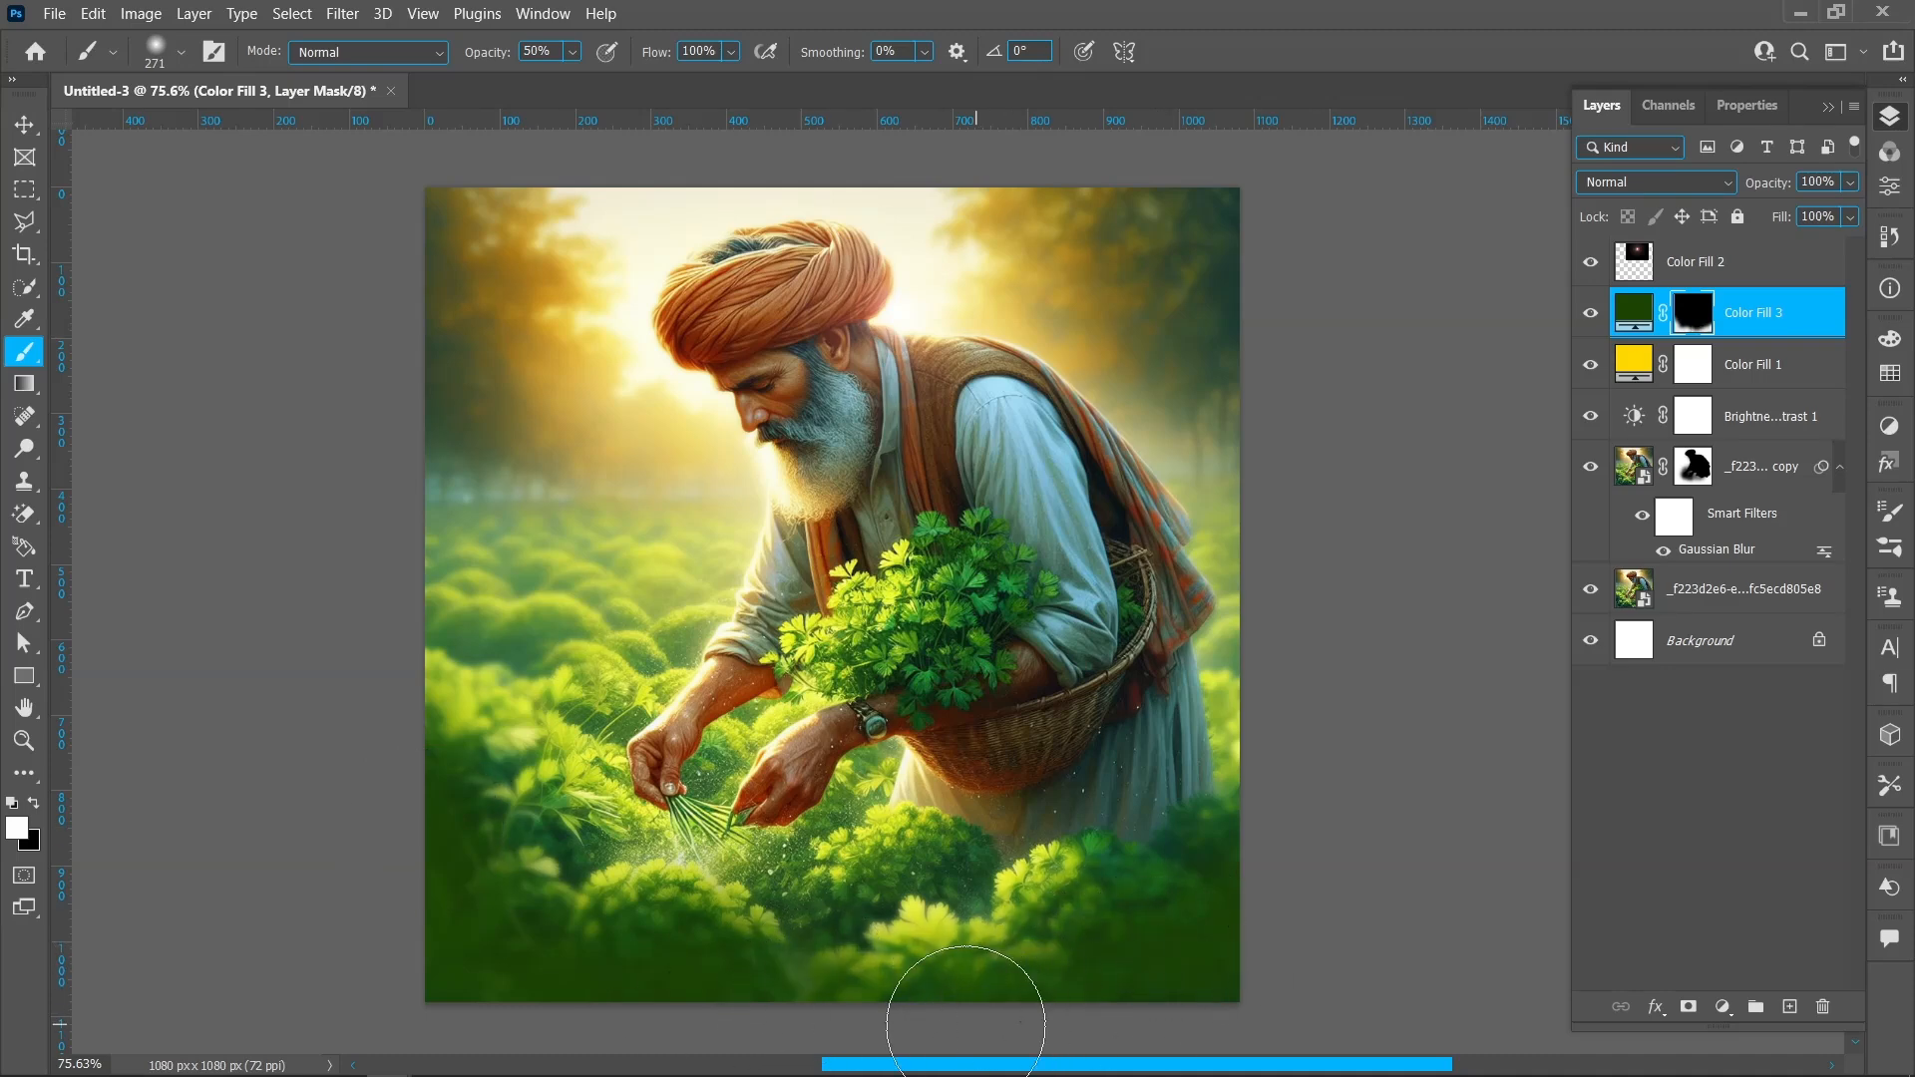
Set the green fill layer's blend mode to Overlay and its opacity to 60%.
{"action": "left_click", "coordinate": [22, 124]}
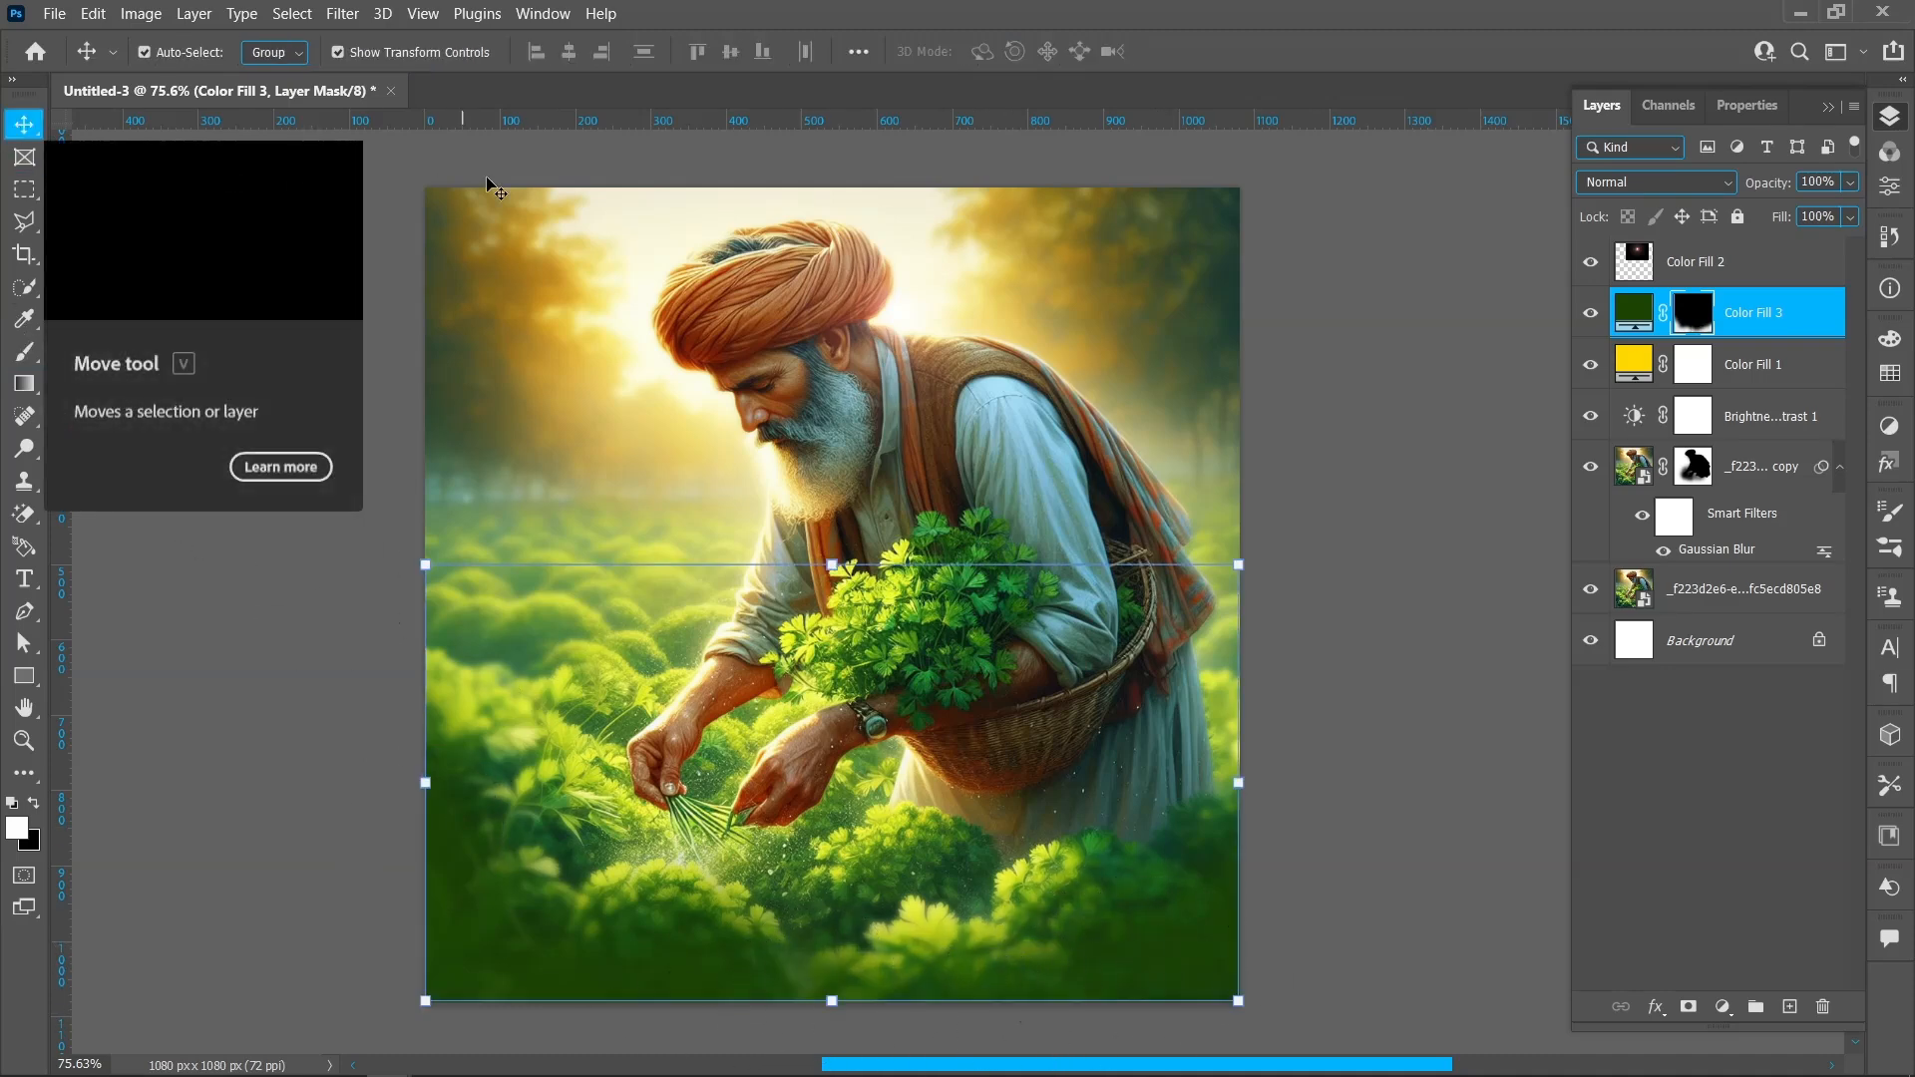
{"action": "left_click", "coordinate": [1707, 182]}
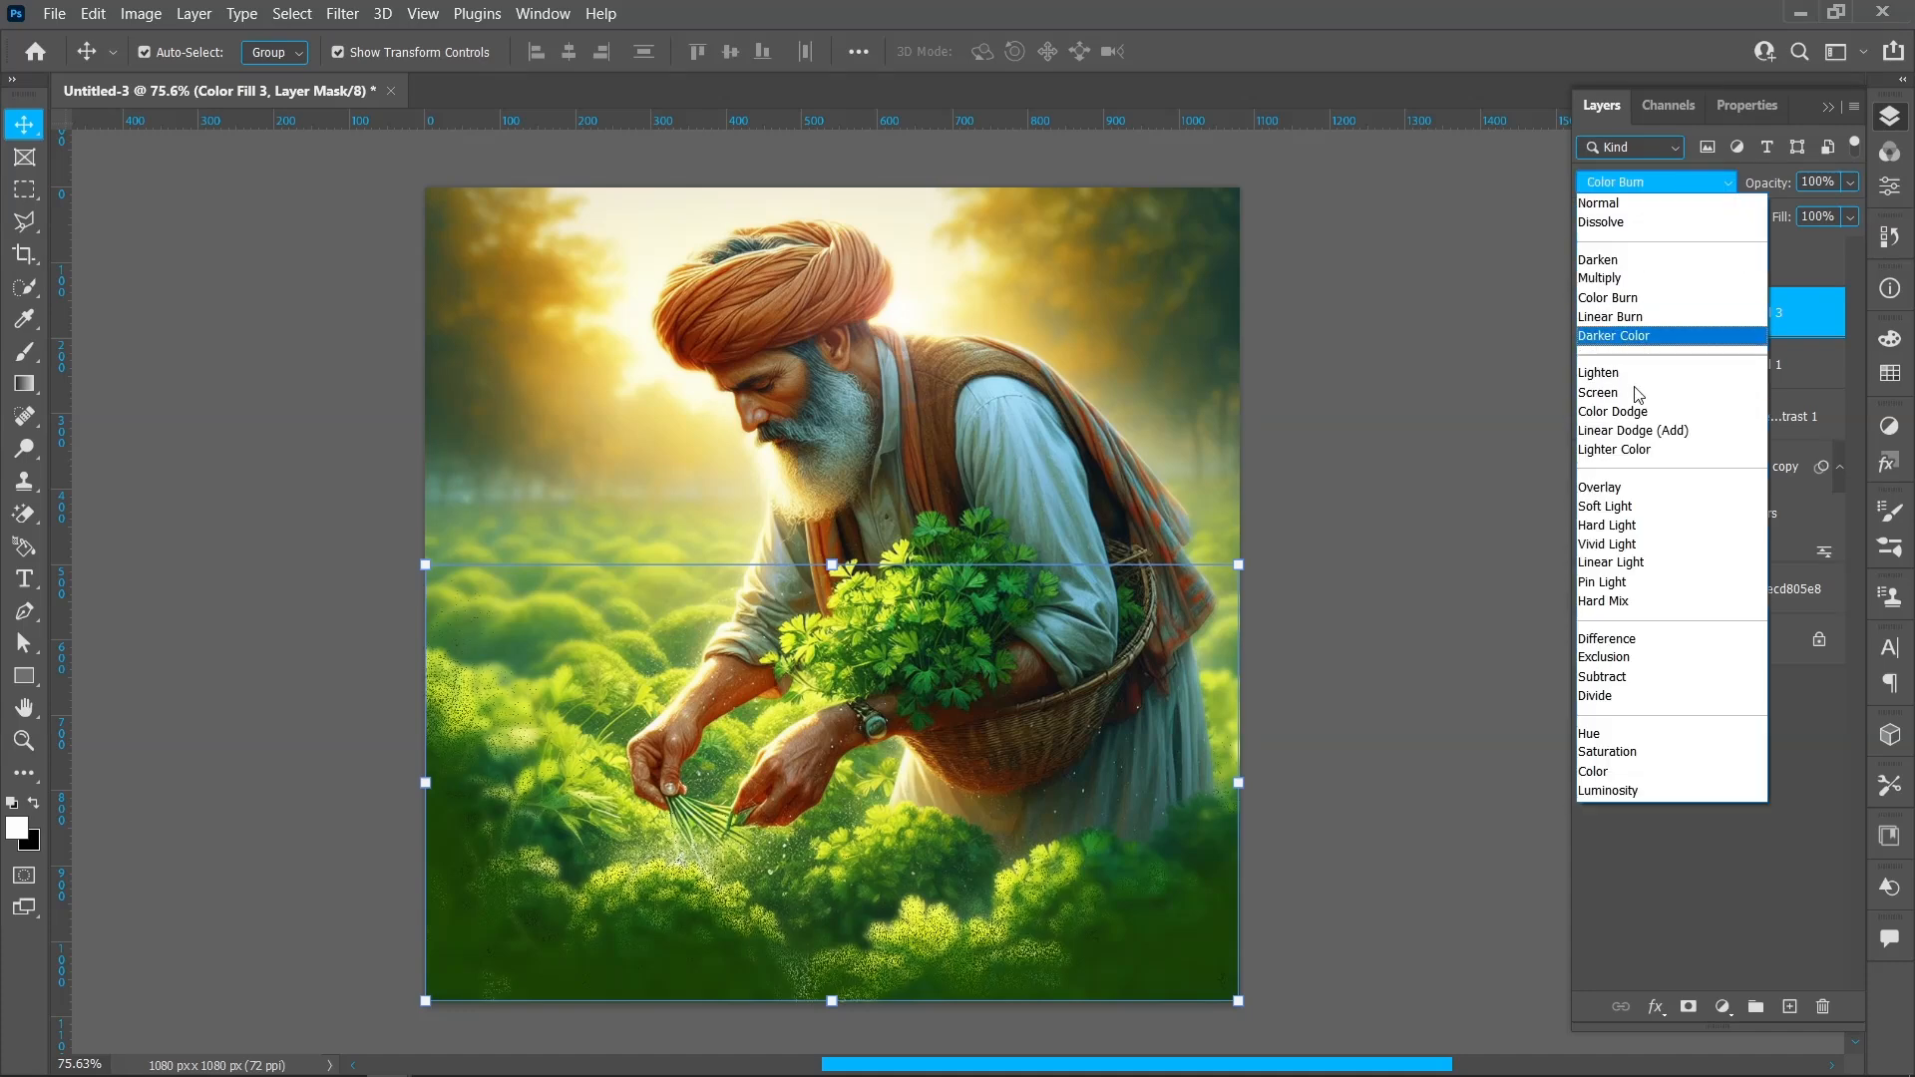
{"action": "left_click", "coordinate": [1634, 488]}
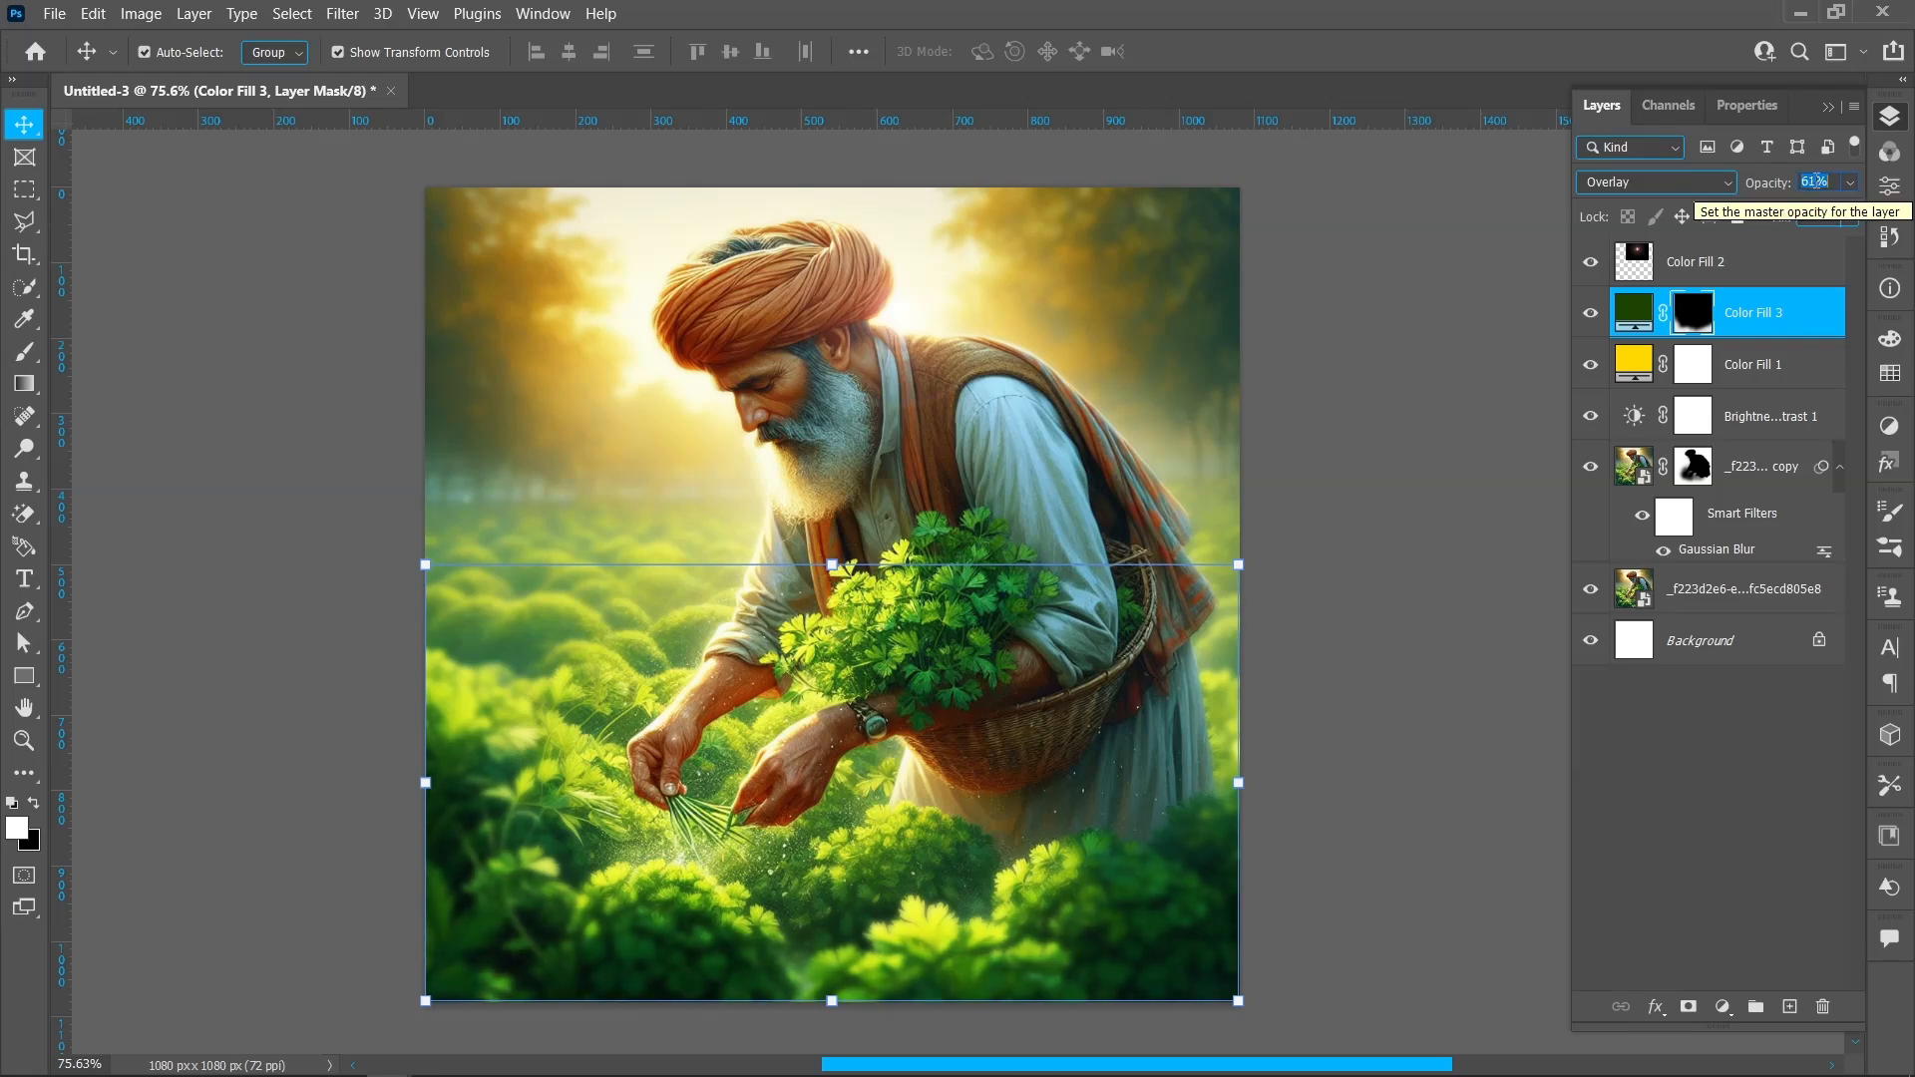
{"action": "key", "text": "Down"}
{"action": "key", "text": "Return"}
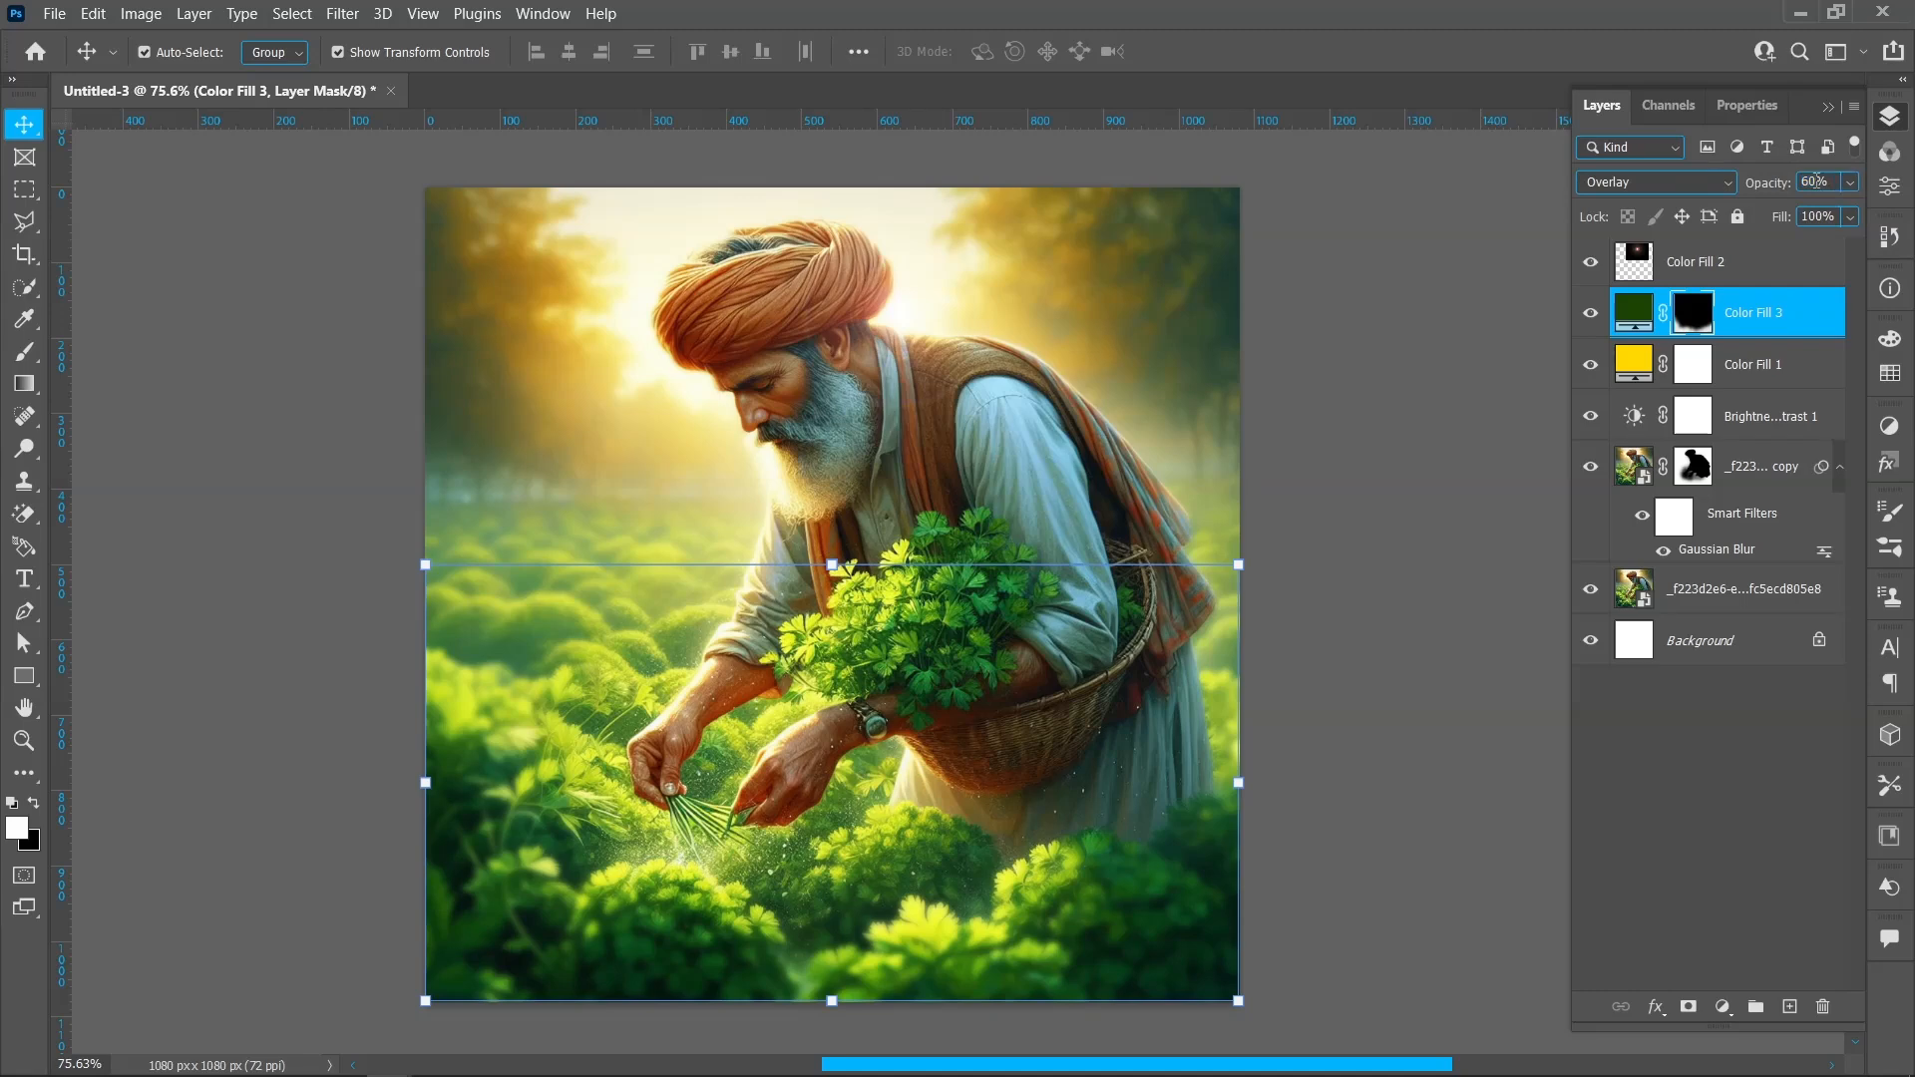
Start a point text layer above the Color Fill 2 layer near the middle of the image and set its size to 150 pt.
{"action": "left_click", "coordinate": [1752, 272]}
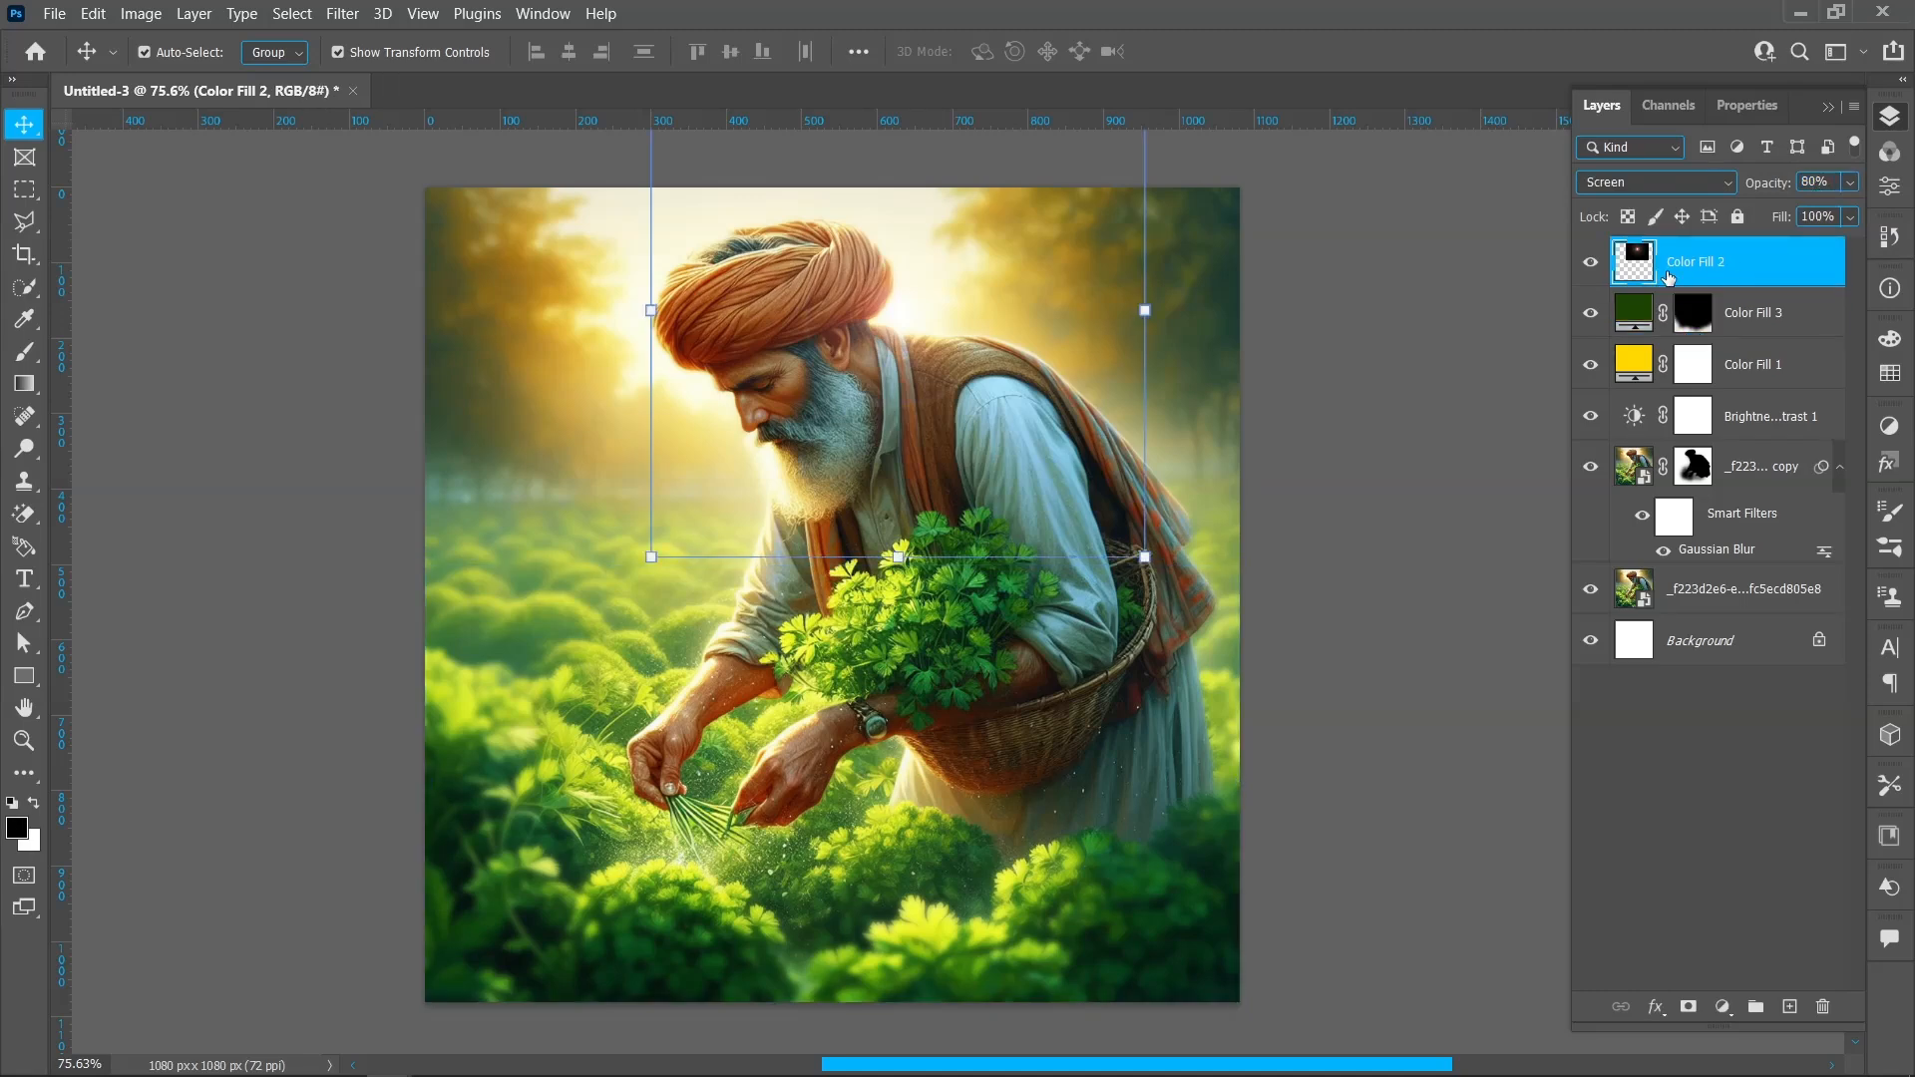
{"action": "left_click", "coordinate": [24, 579]}
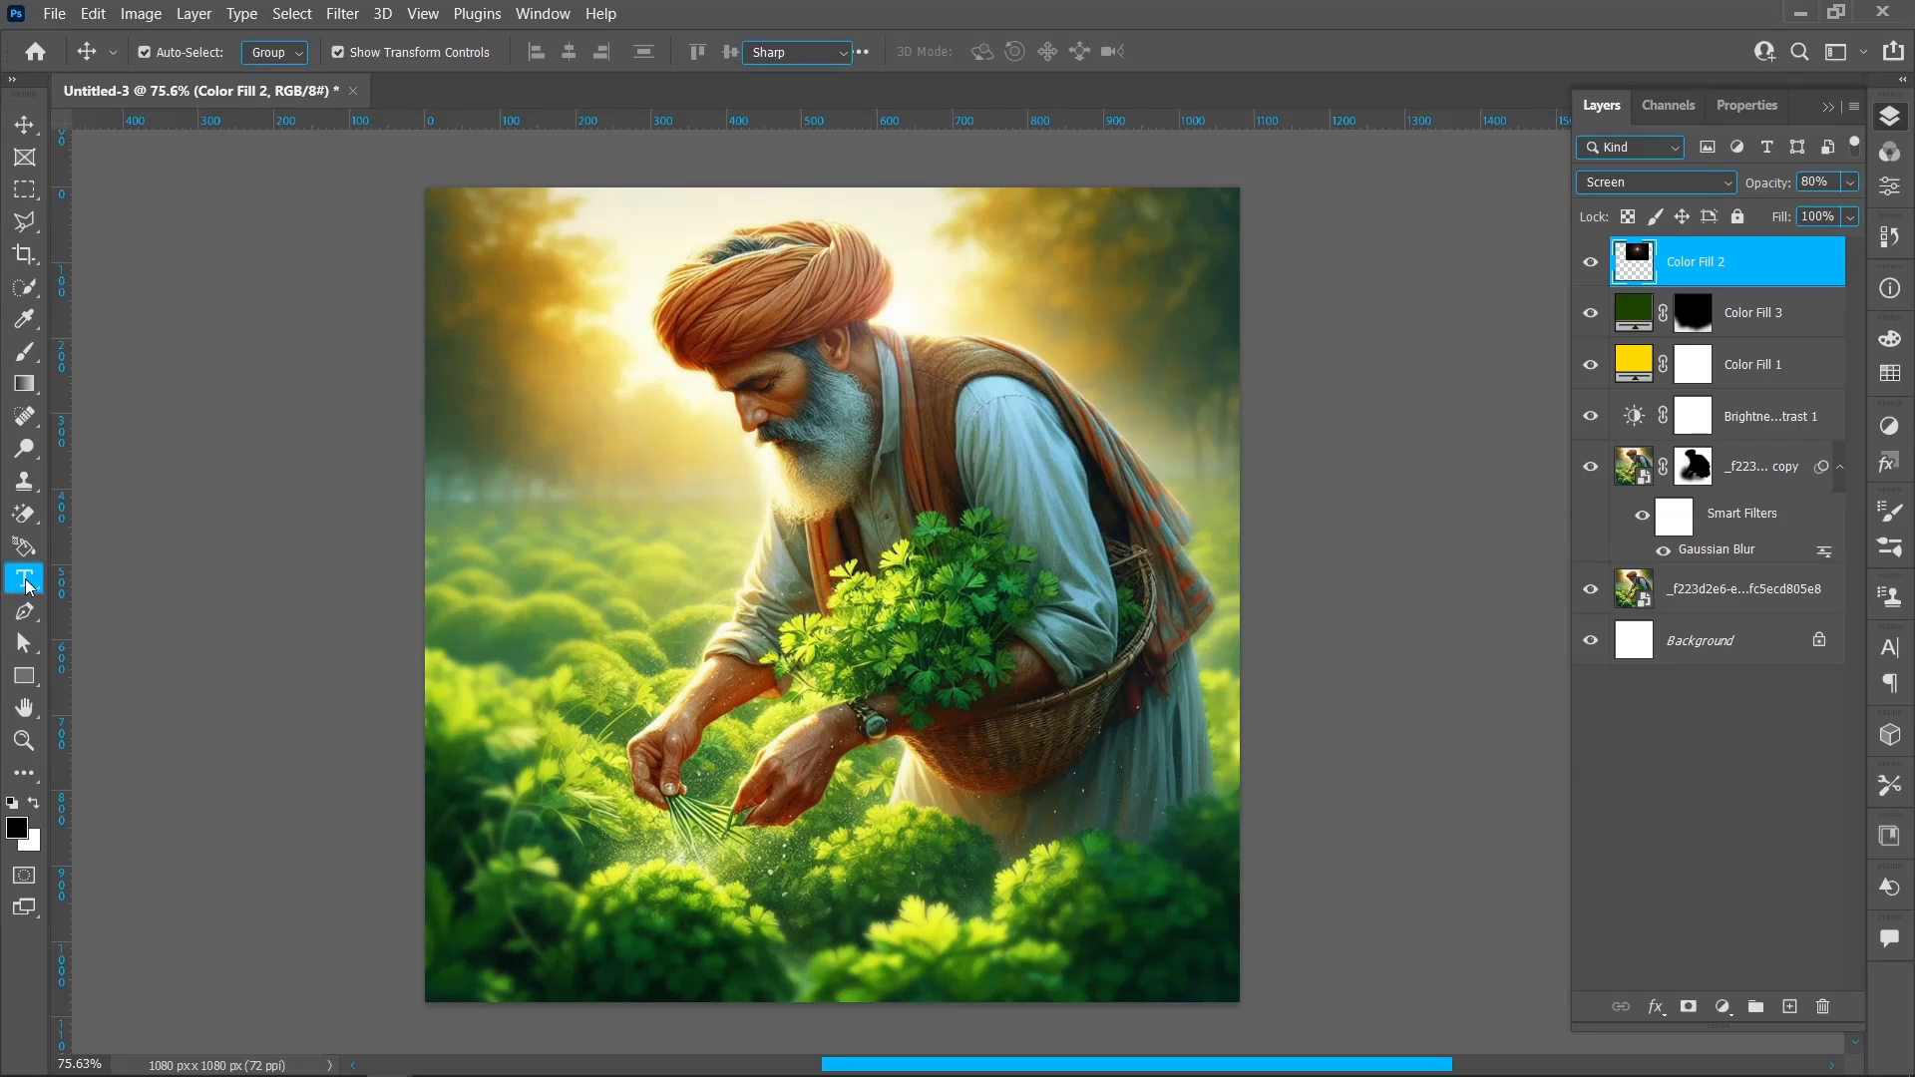
{"action": "left_click", "coordinate": [567, 570]}
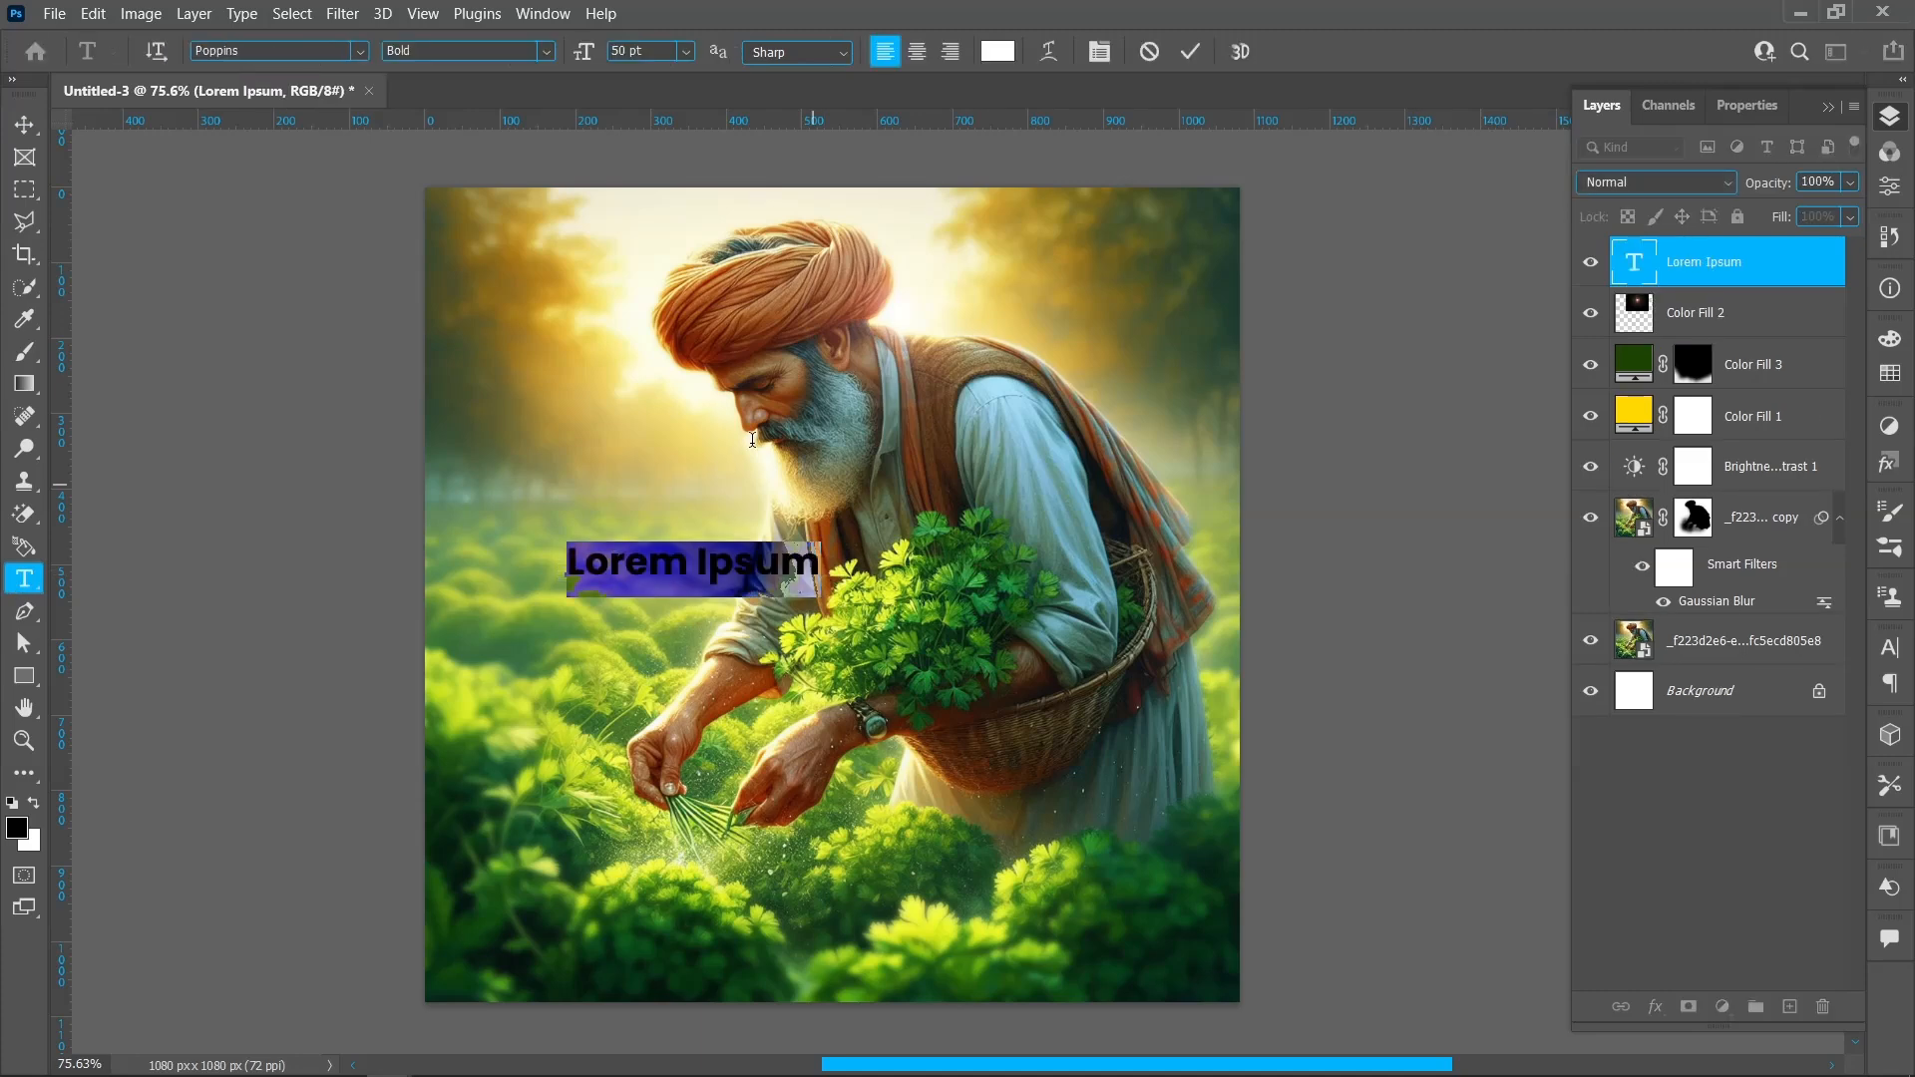
{"action": "double_click", "coordinate": [624, 51]}
{"action": "type", "text": "150"}
{"action": "key", "text": "Return"}
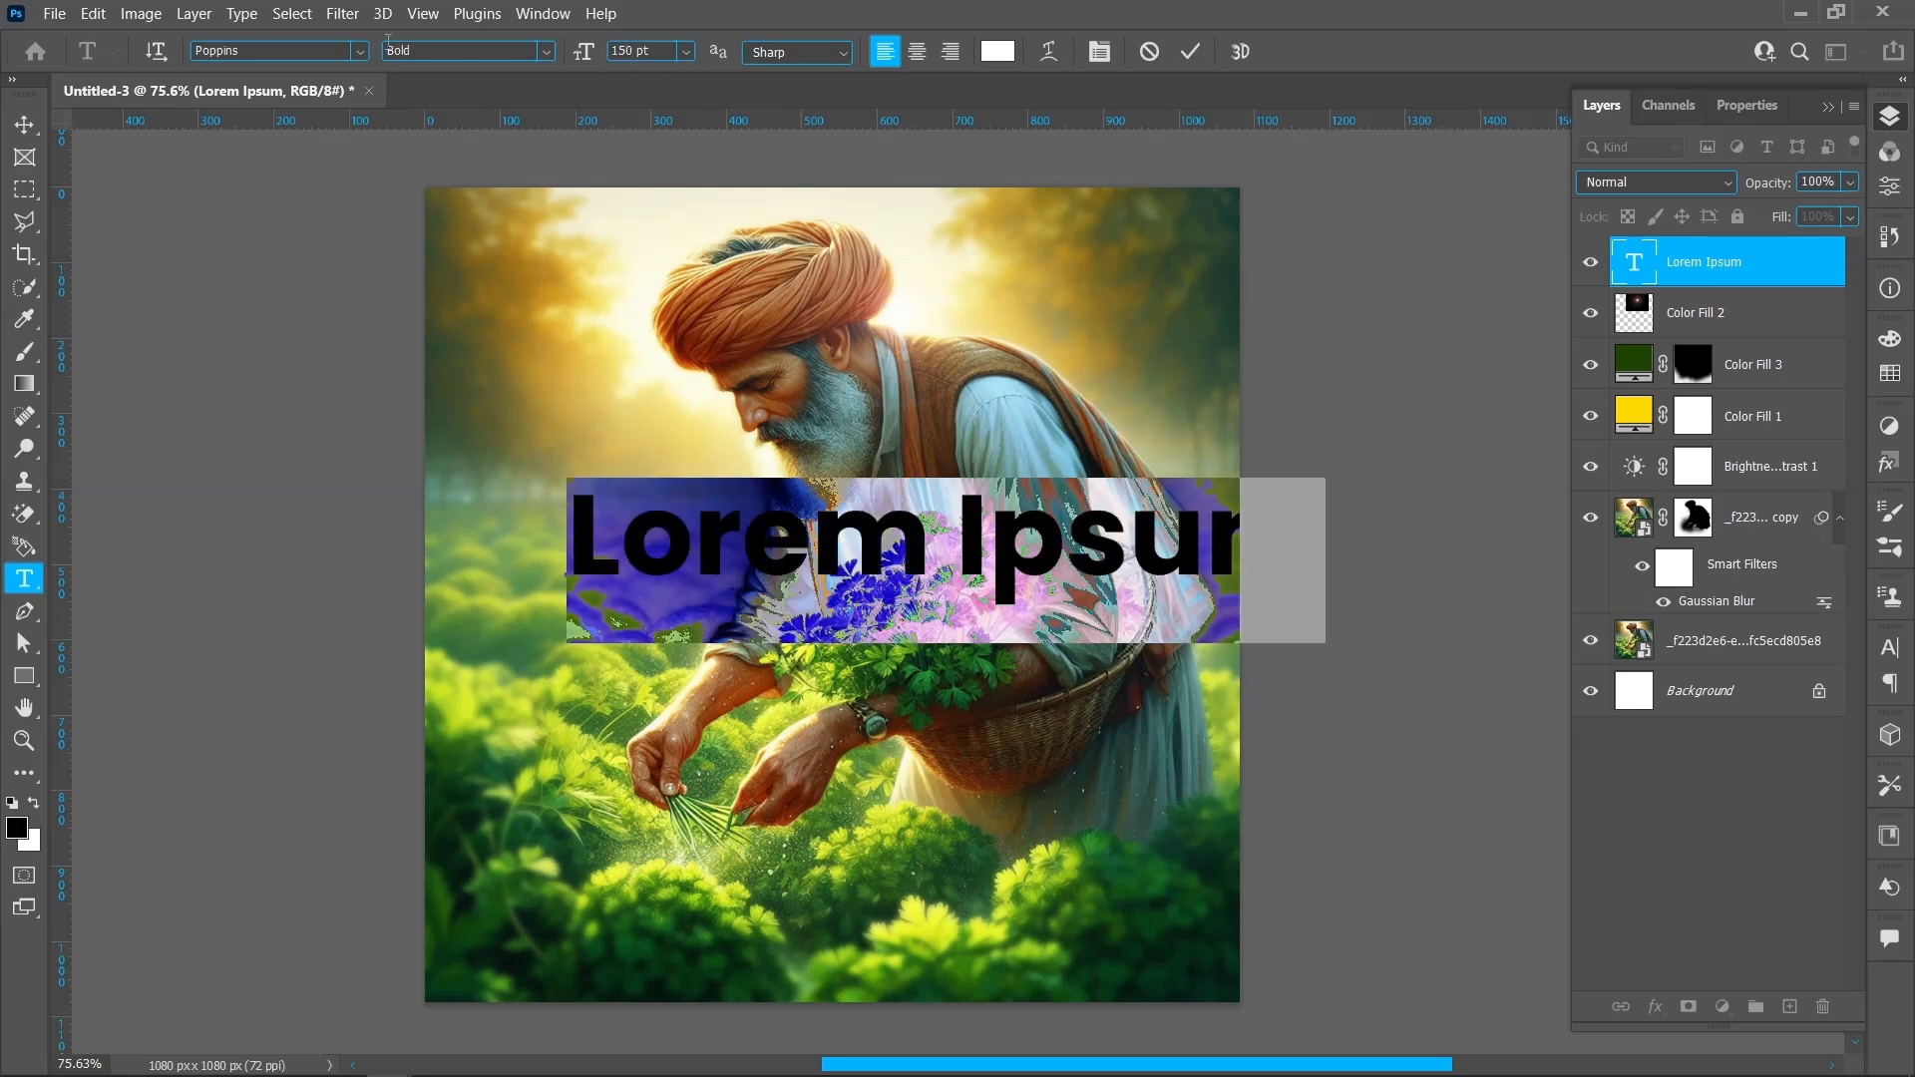
Set the text's font to Poppins Black and enter "Agri" as the title word.
{"action": "left_click", "coordinate": [360, 52]}
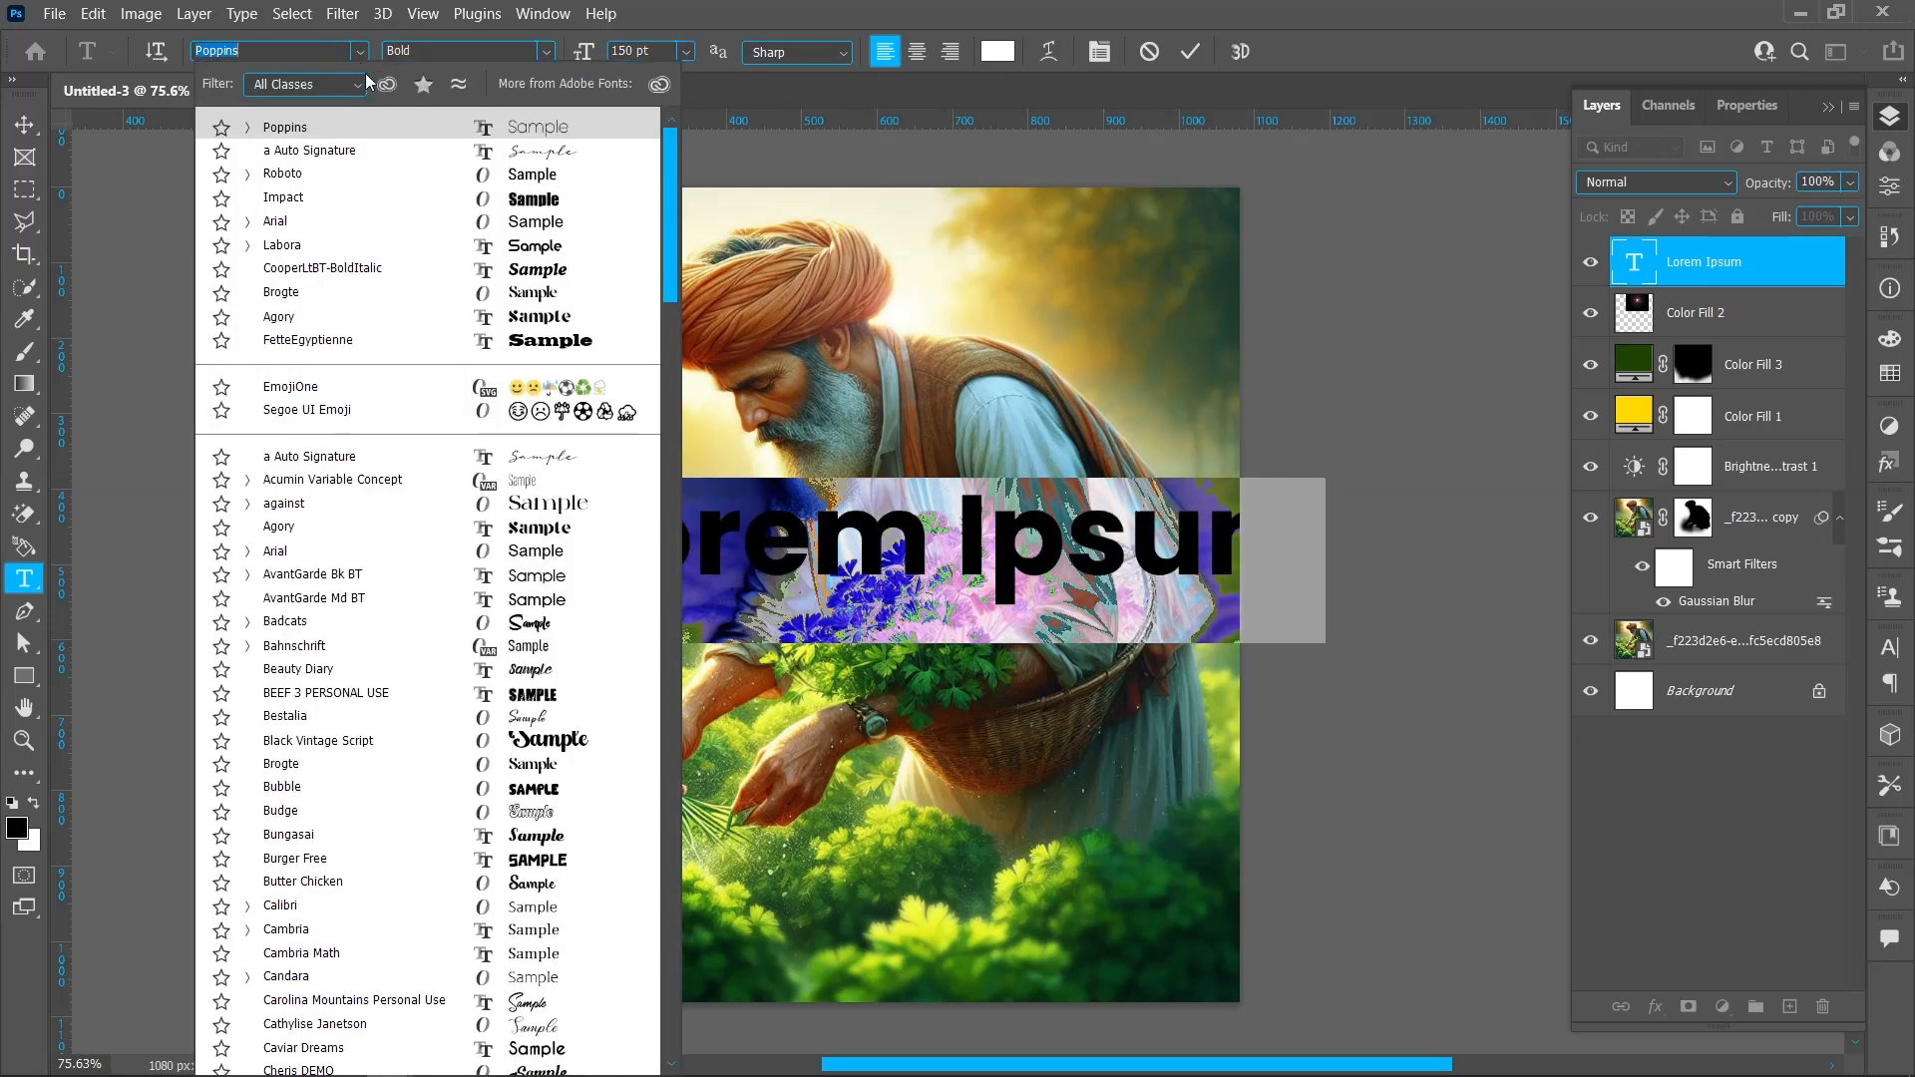
{"action": "left_click", "coordinate": [378, 134]}
{"action": "left_click", "coordinate": [550, 50]}
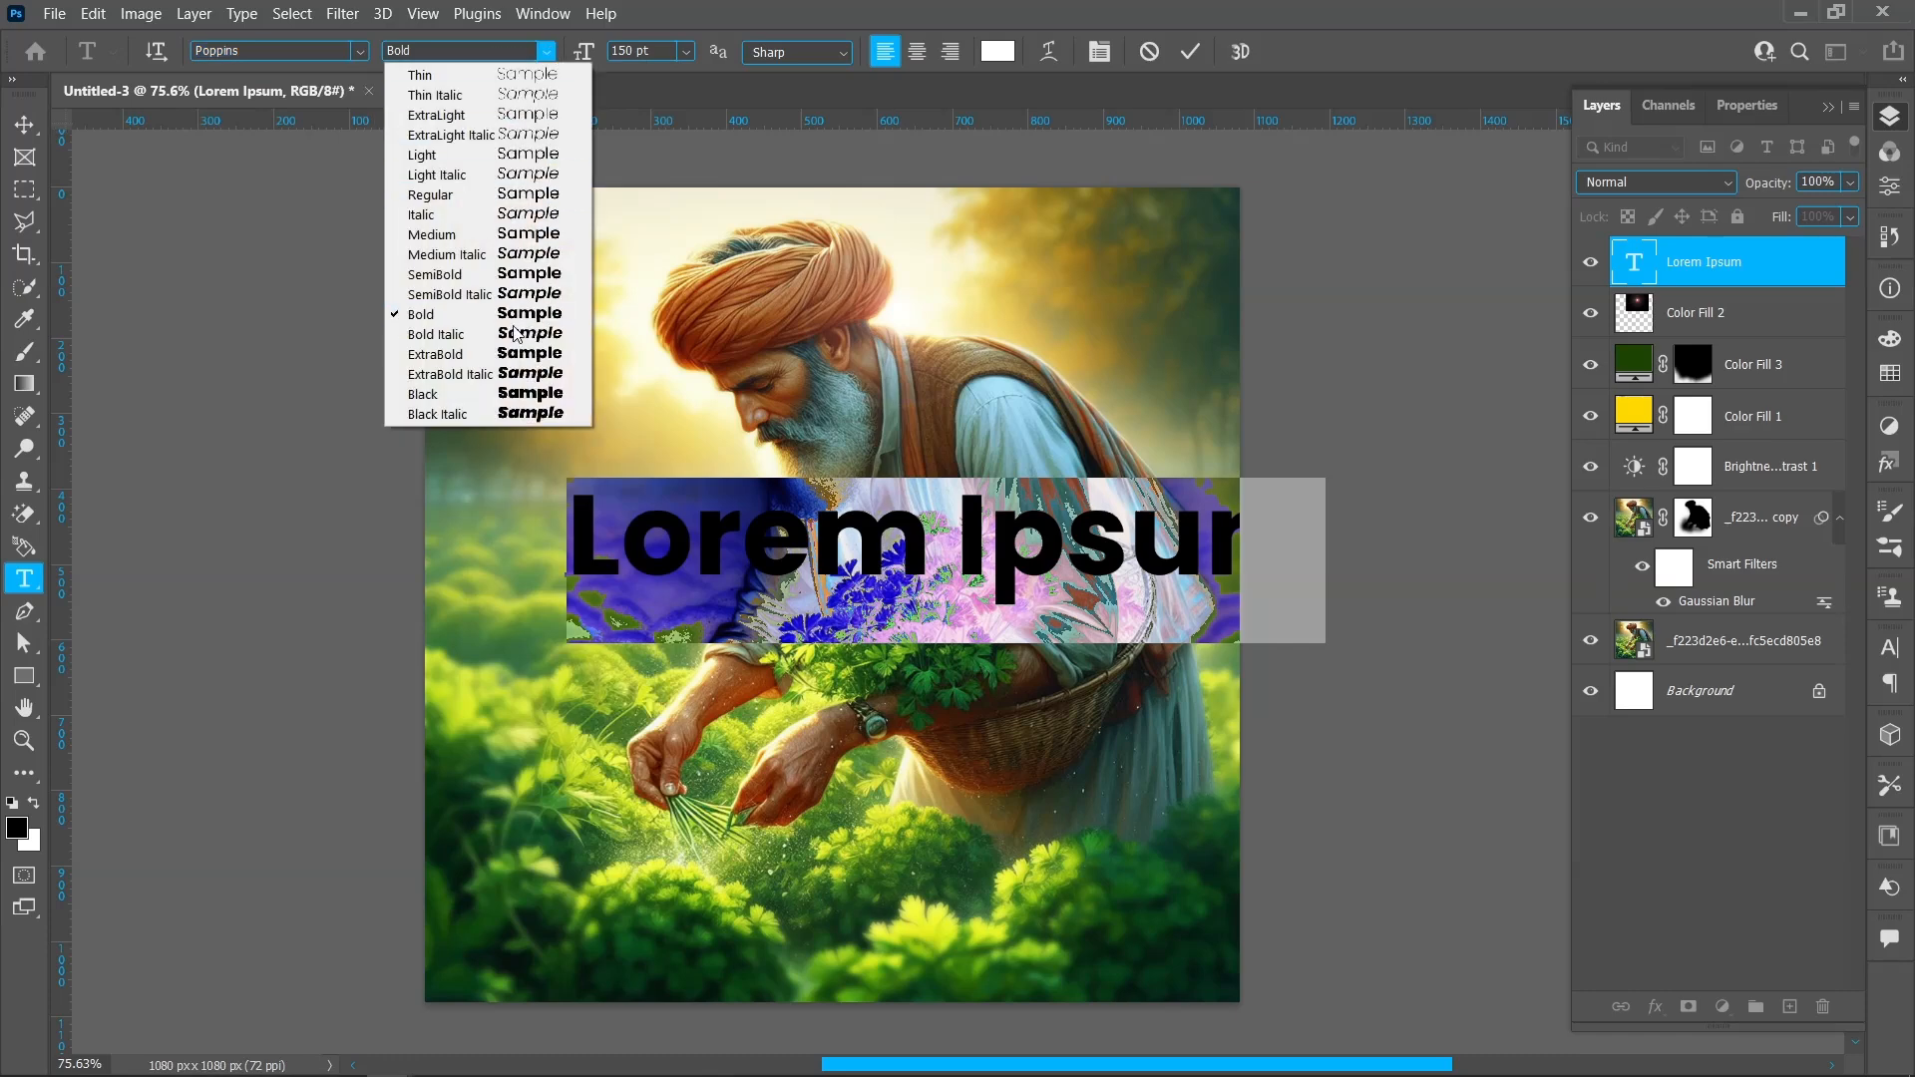
{"action": "left_click", "coordinate": [504, 399]}
{"action": "type", "text": "Agri"}
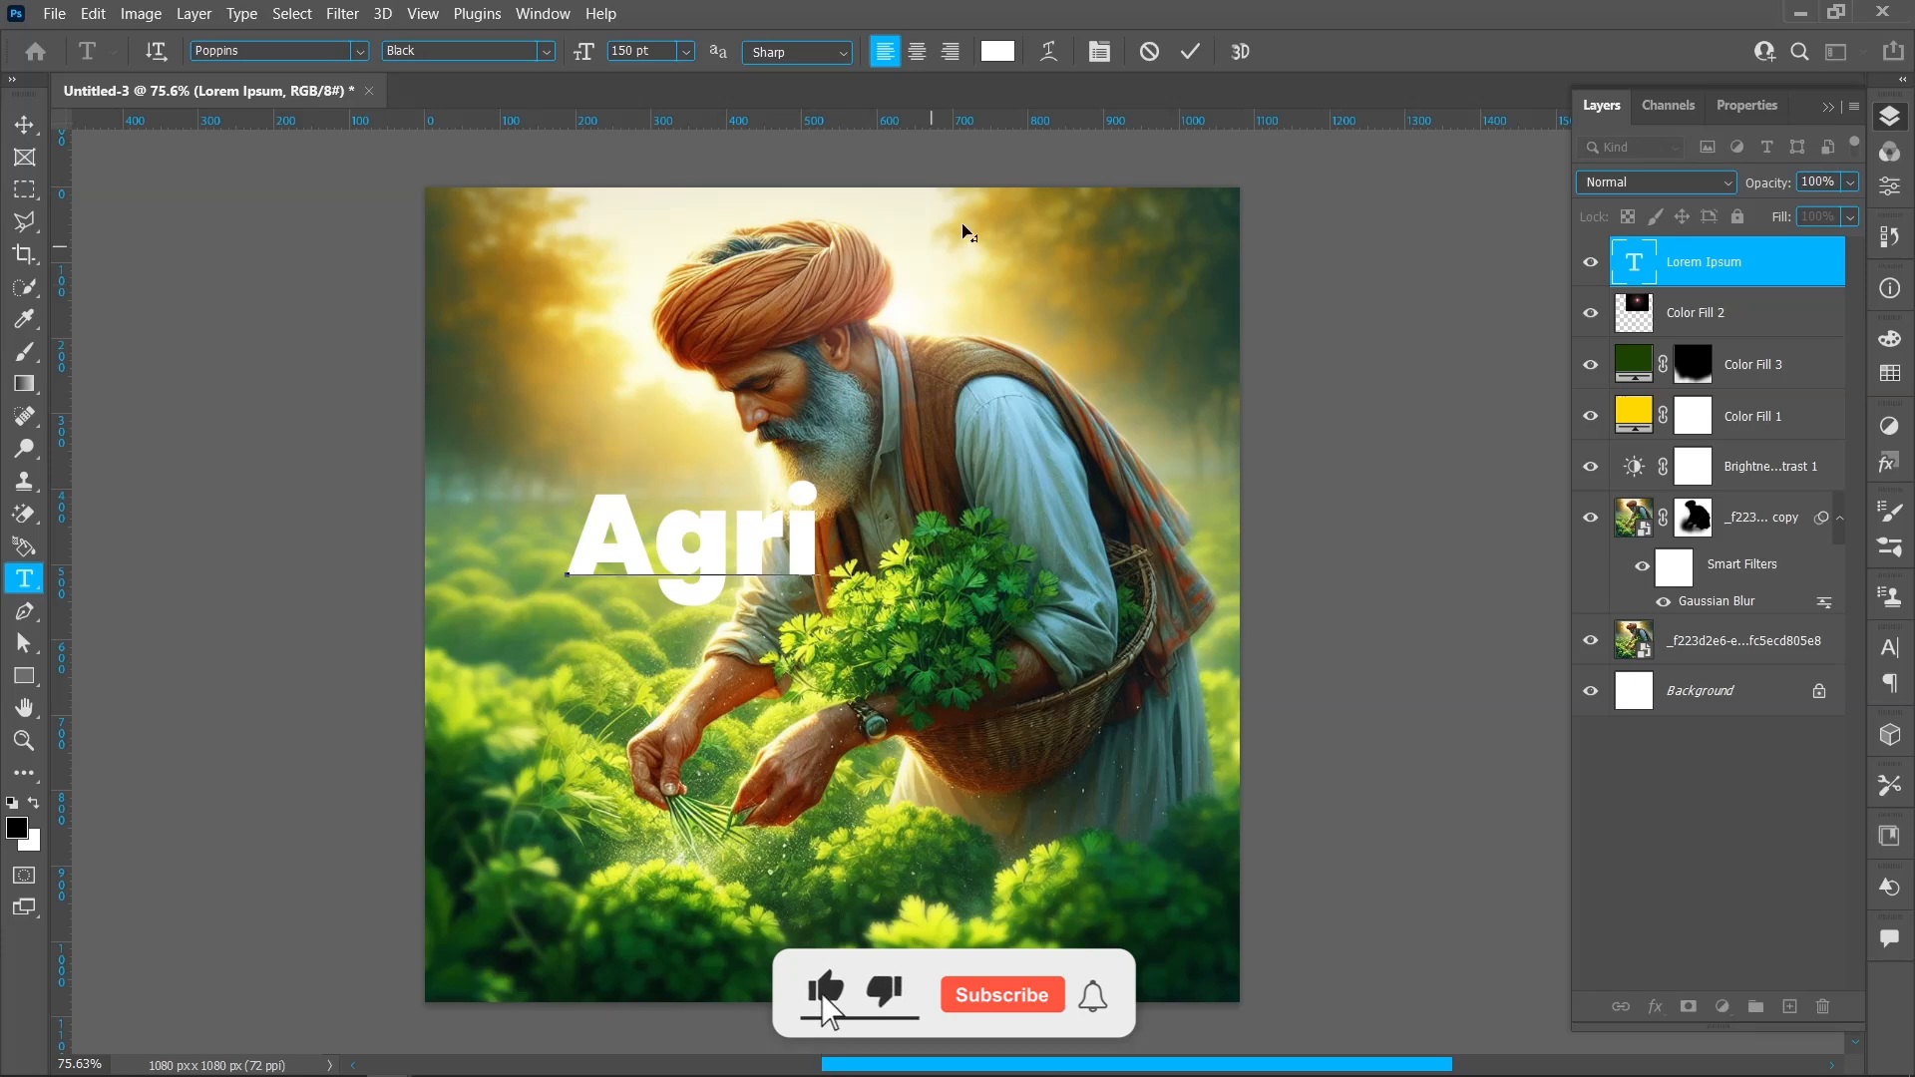
{"action": "left_click", "coordinate": [1190, 51]}
{"action": "key", "text": "v"}
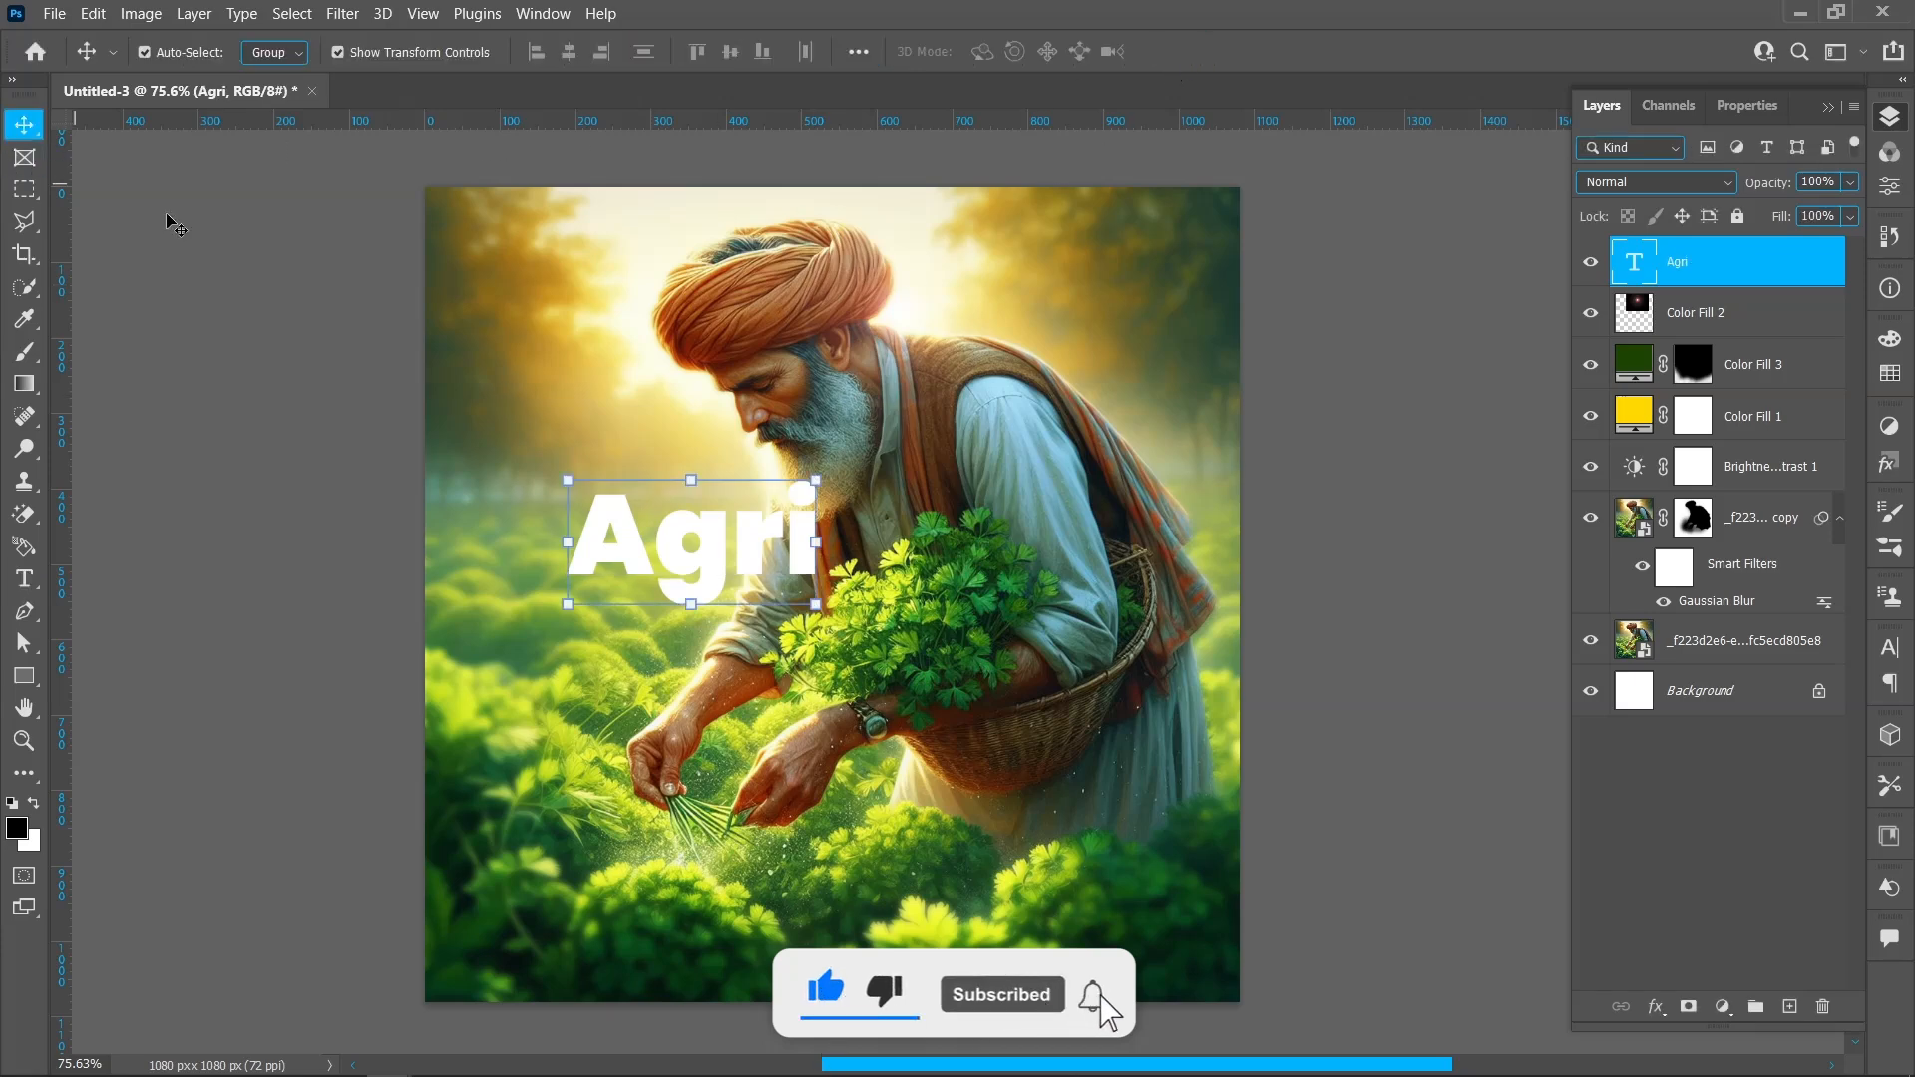
Shift "Agri" toward the canvas's left edge, then place a copy tightly below it with the wording changed to "culture".
{"action": "left_click_drag", "start_coordinate": [544, 550], "coordinate": [619, 638]}
{"action": "double_click", "coordinate": [617, 646]}
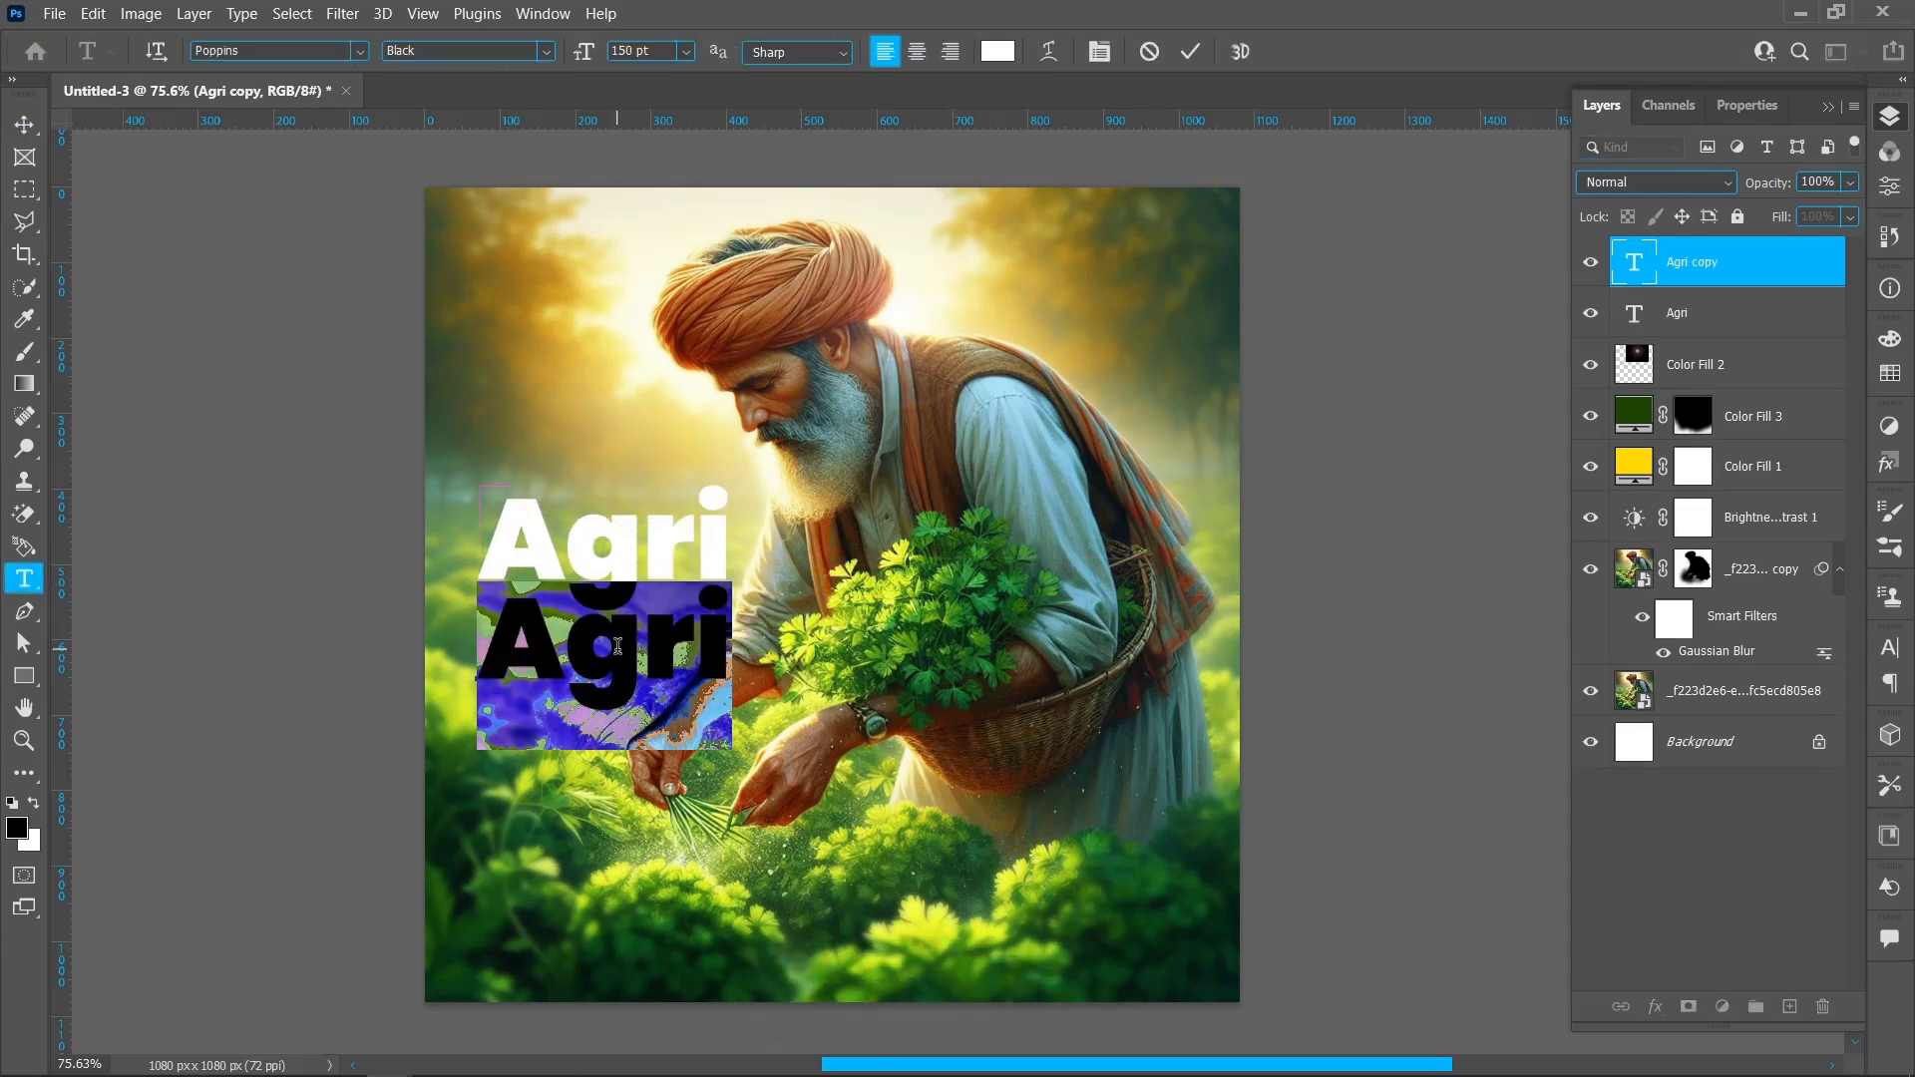
{"action": "type", "text": "culture"}
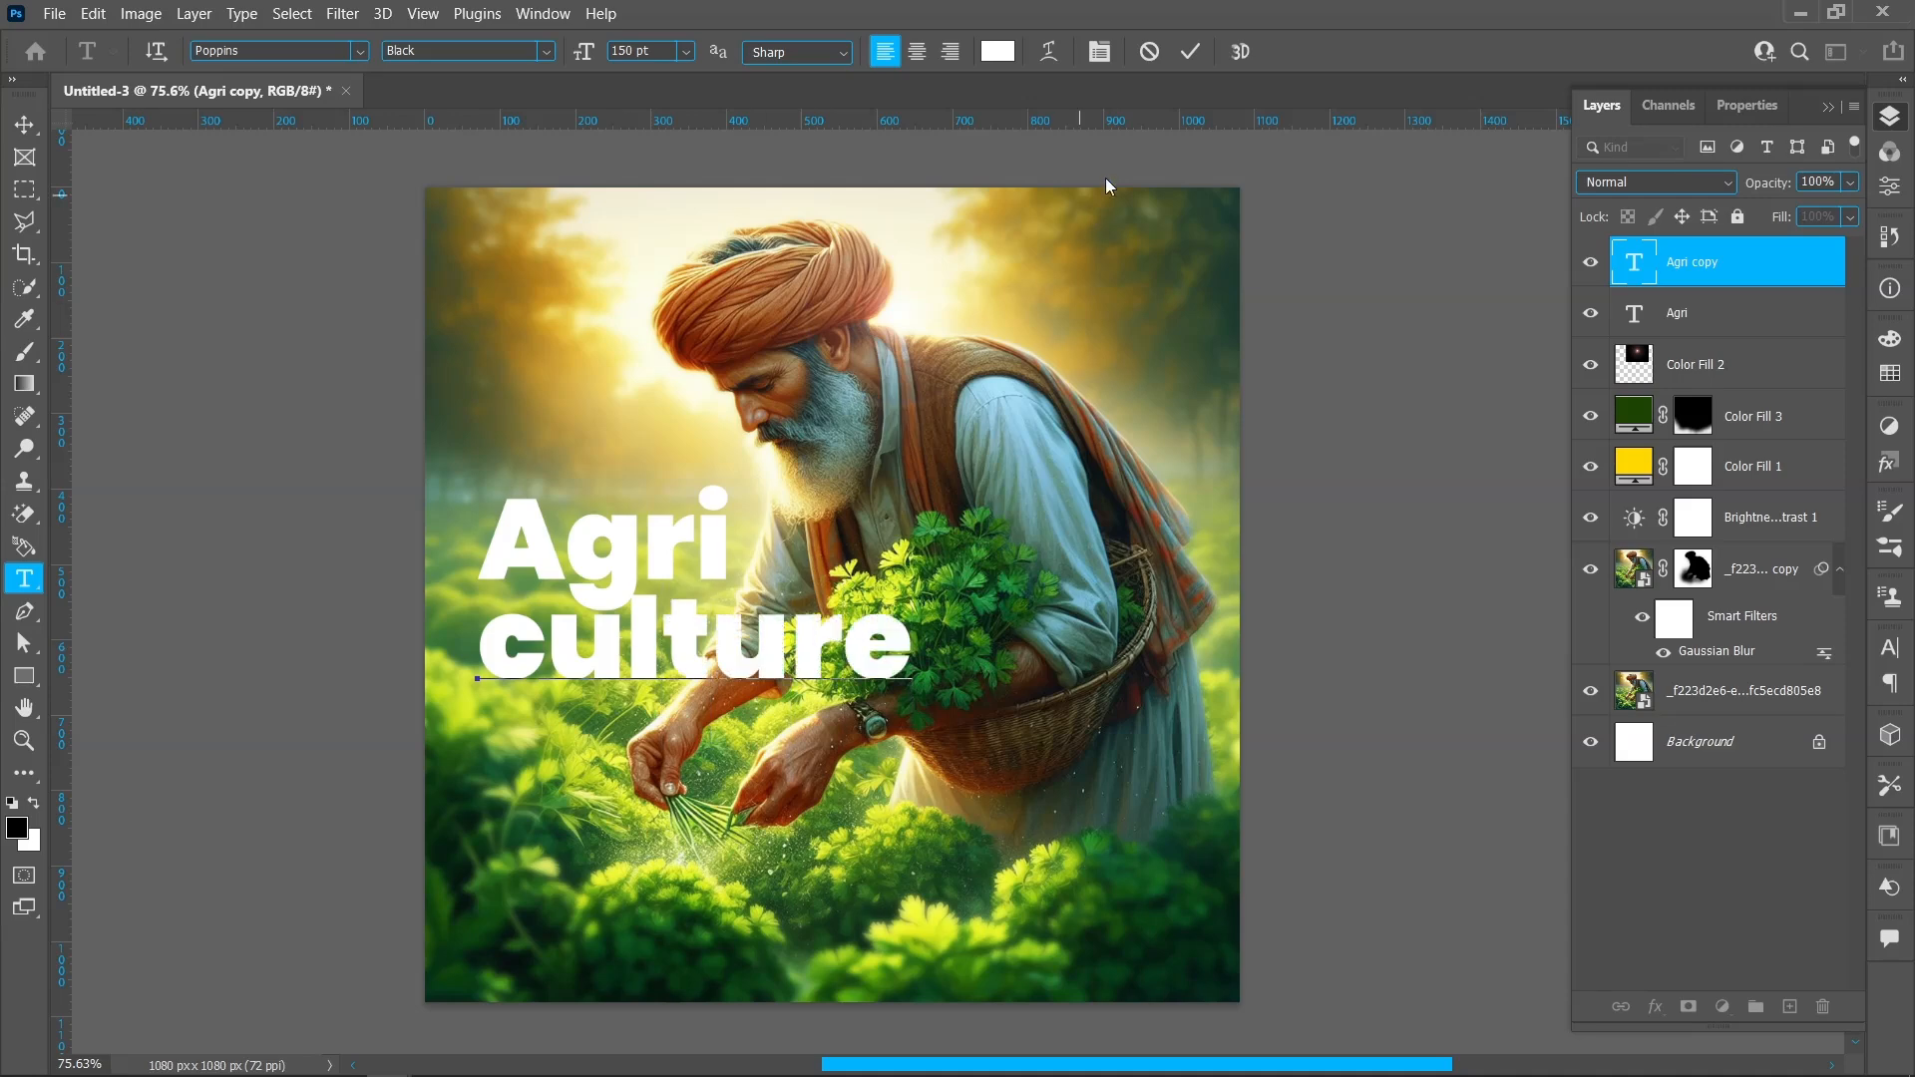
{"action": "left_click", "coordinate": [1191, 50]}
{"action": "key", "text": "v"}
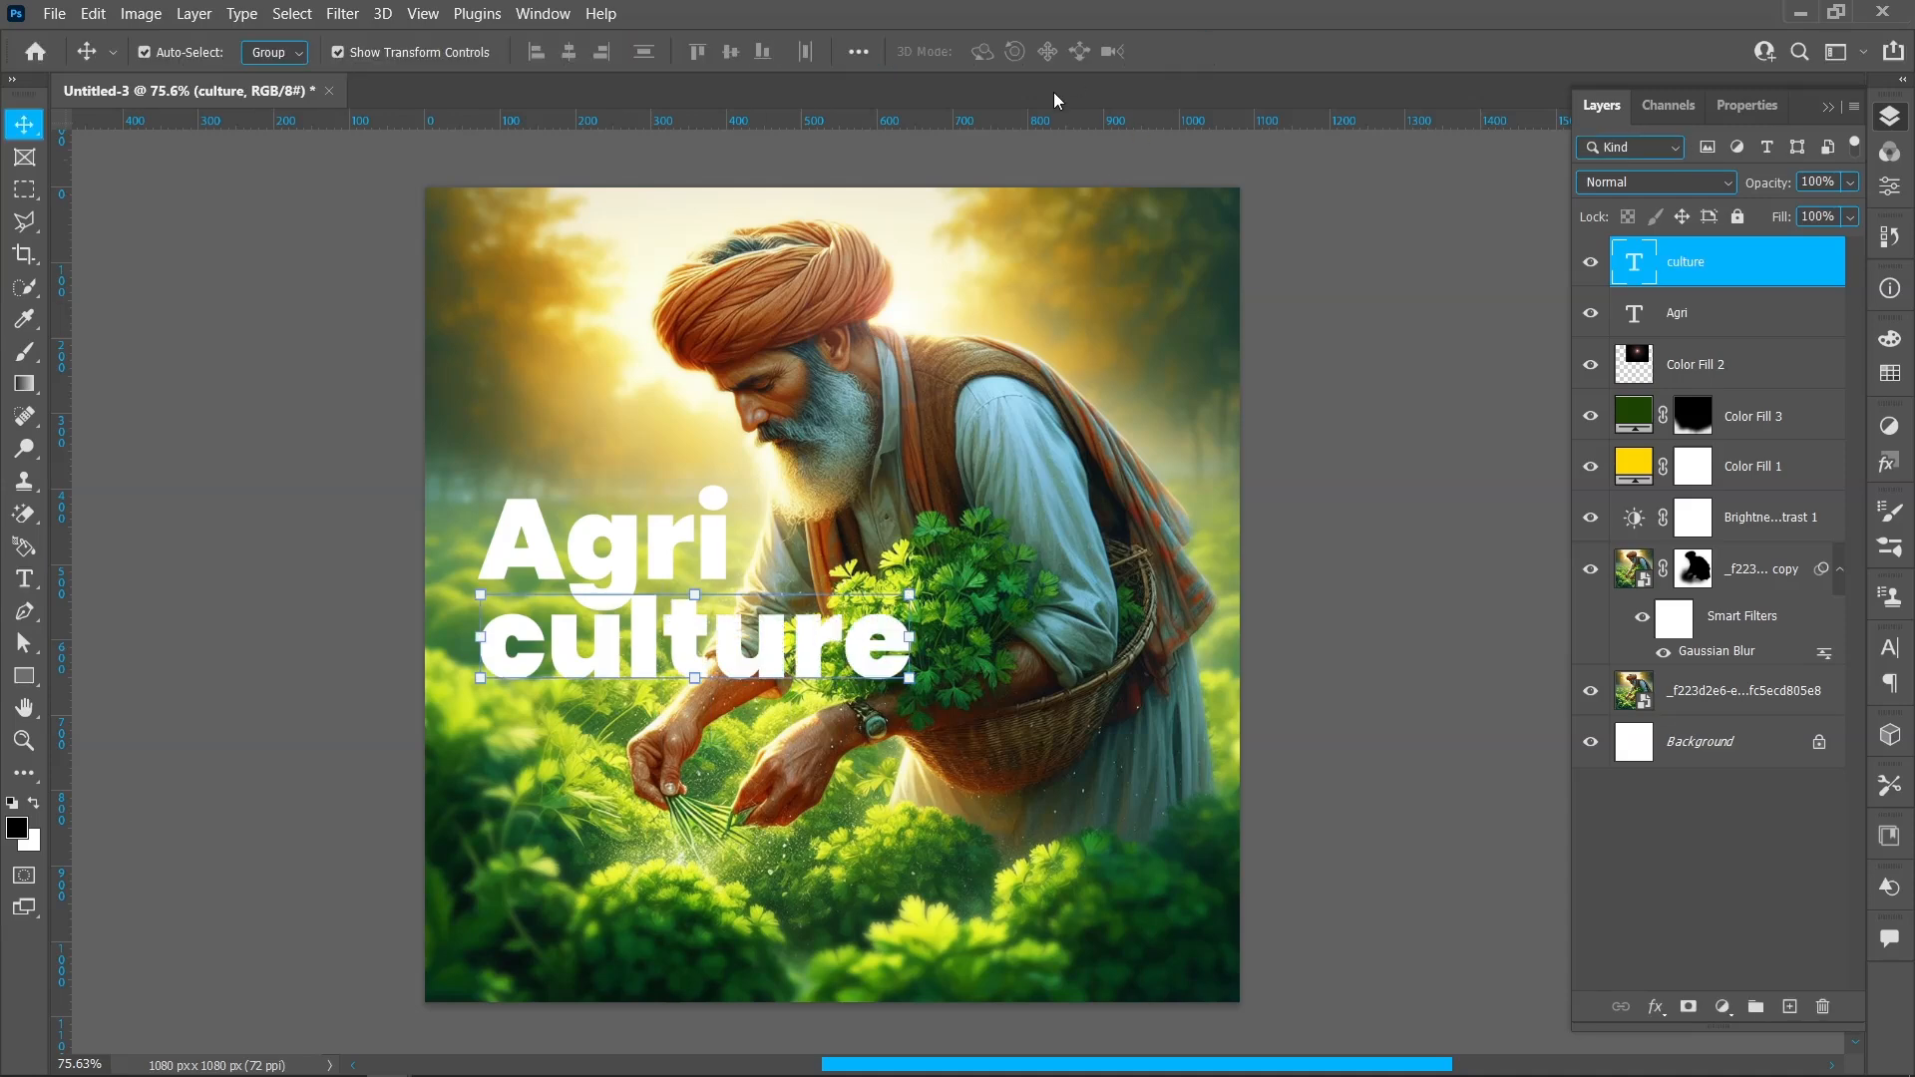
{"action": "key", "text": "Up"}
{"action": "key", "text": "Up"}
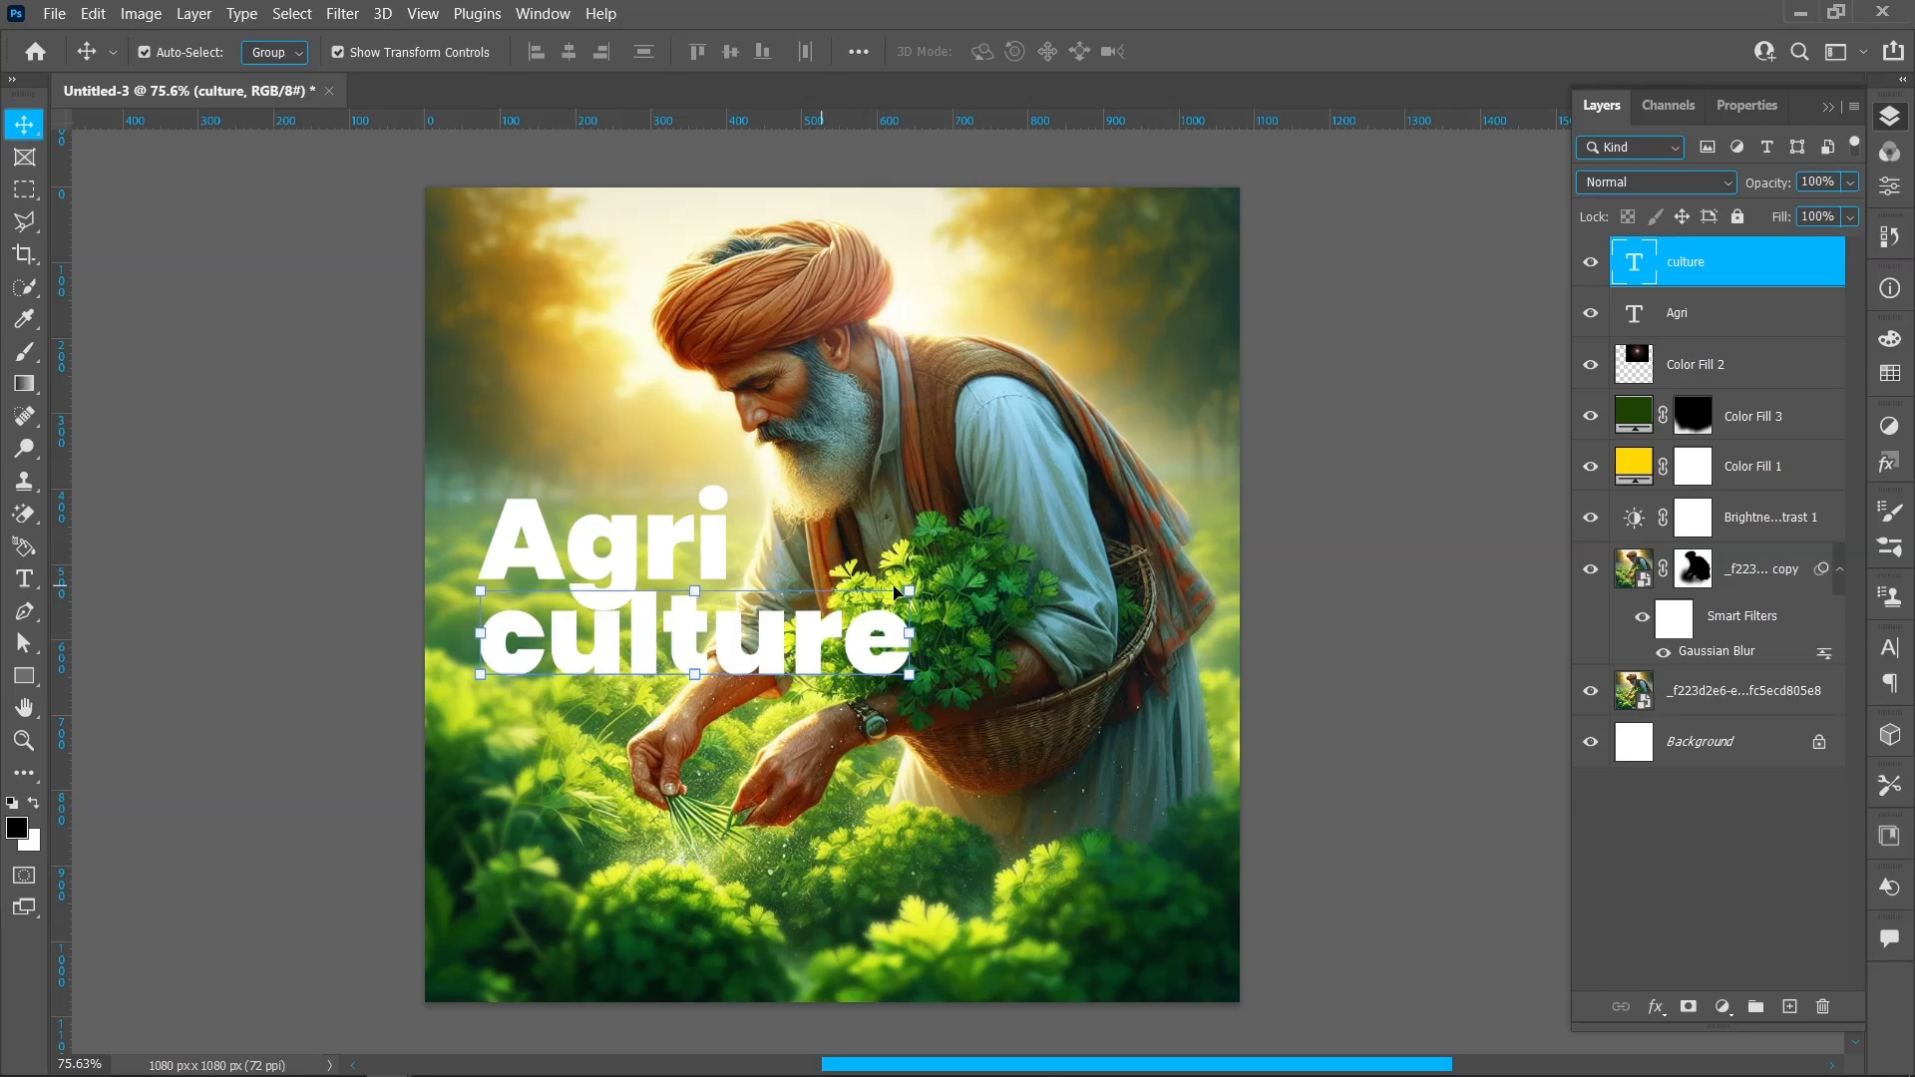
Change the "culture" text colour to dark green 004812, starting from a green sampled from the herb bunch.
{"action": "left_click", "coordinate": [1890, 186]}
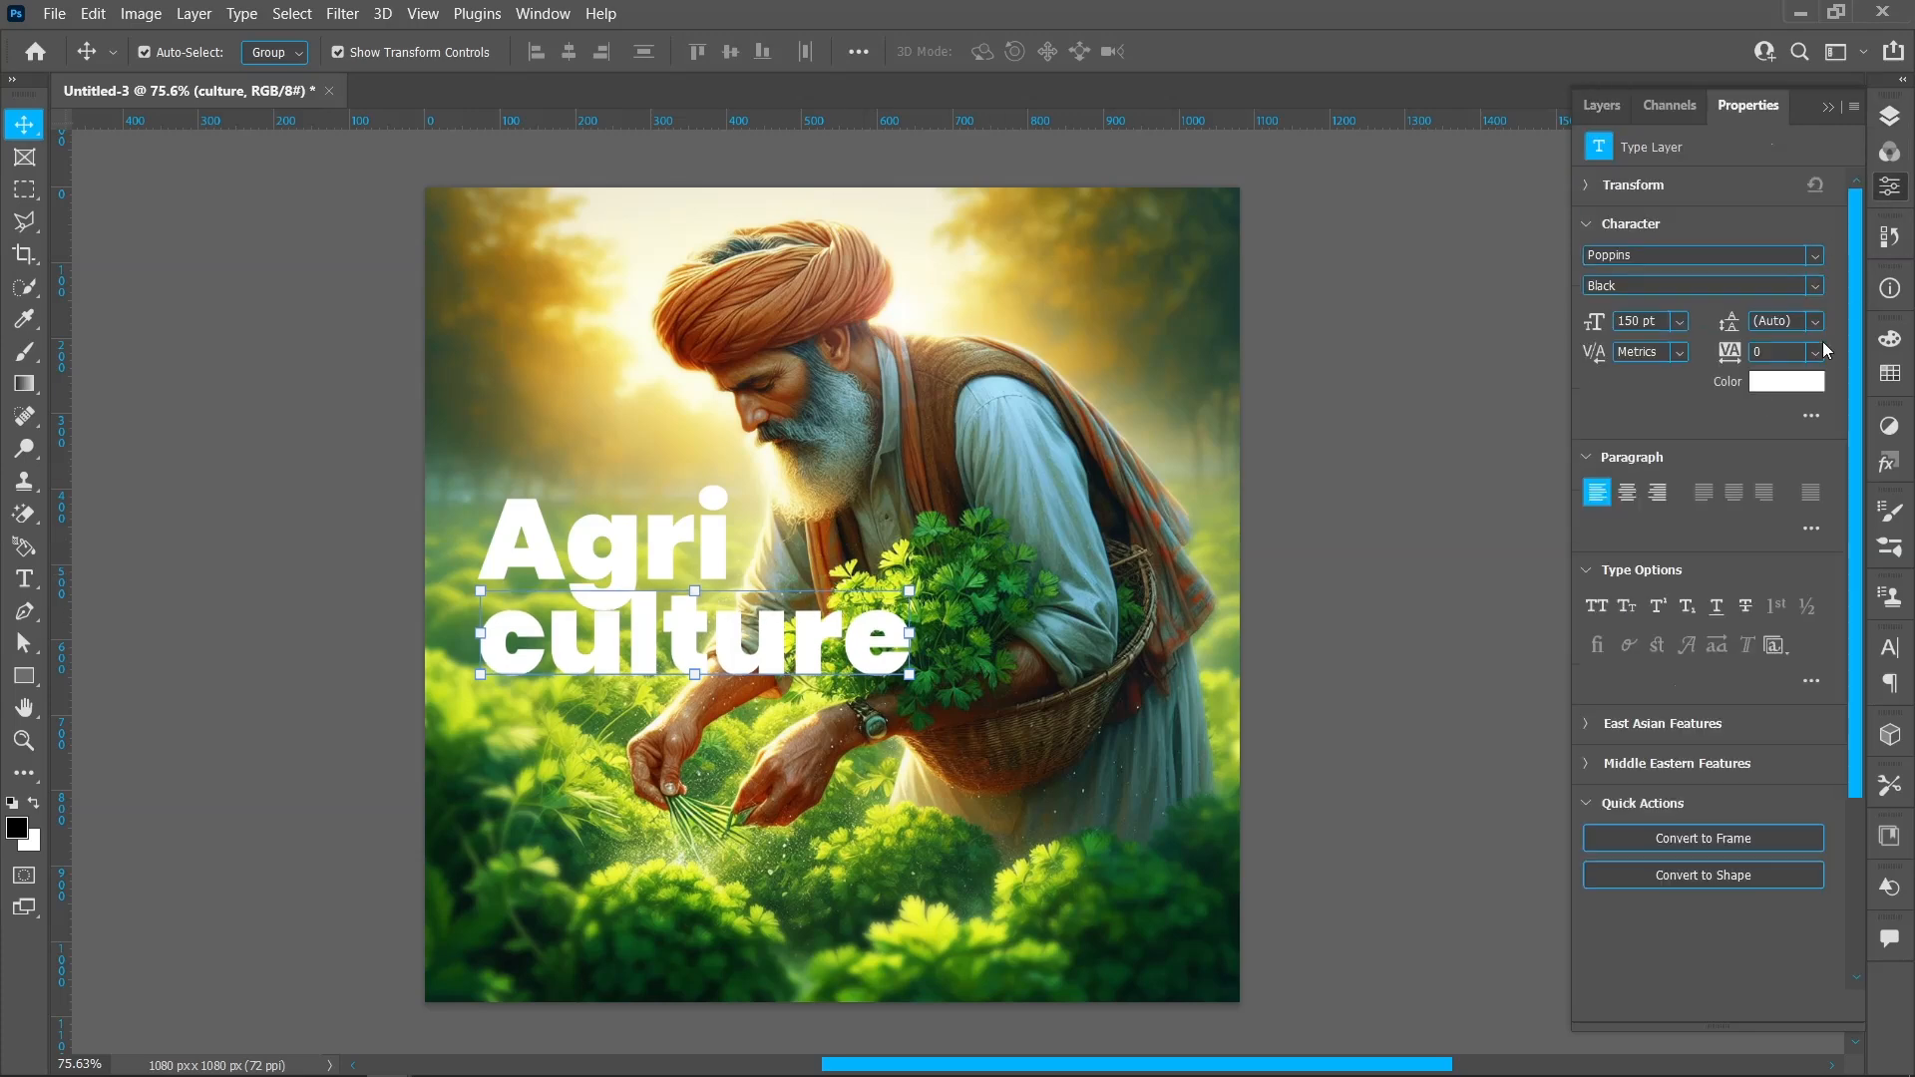
{"action": "left_click", "coordinate": [1792, 385]}
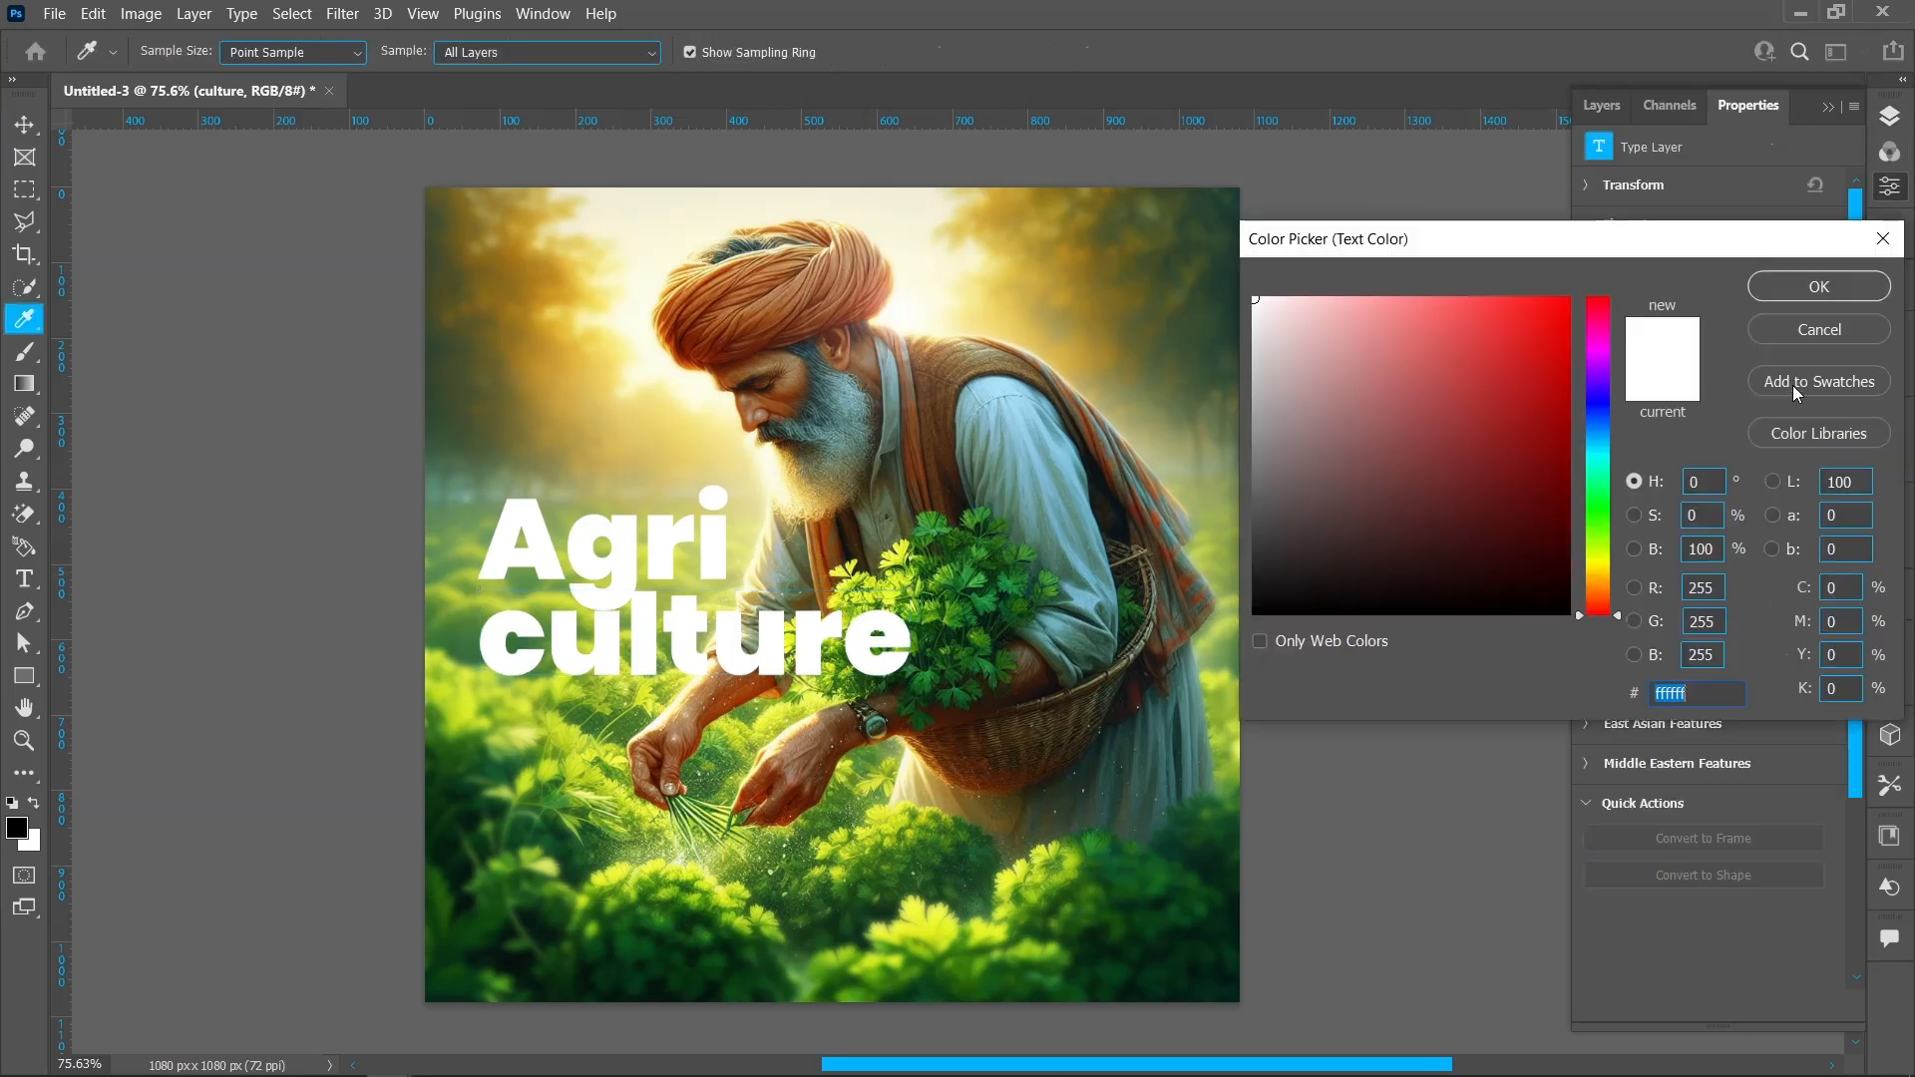
{"action": "left_click", "coordinate": [938, 634]}
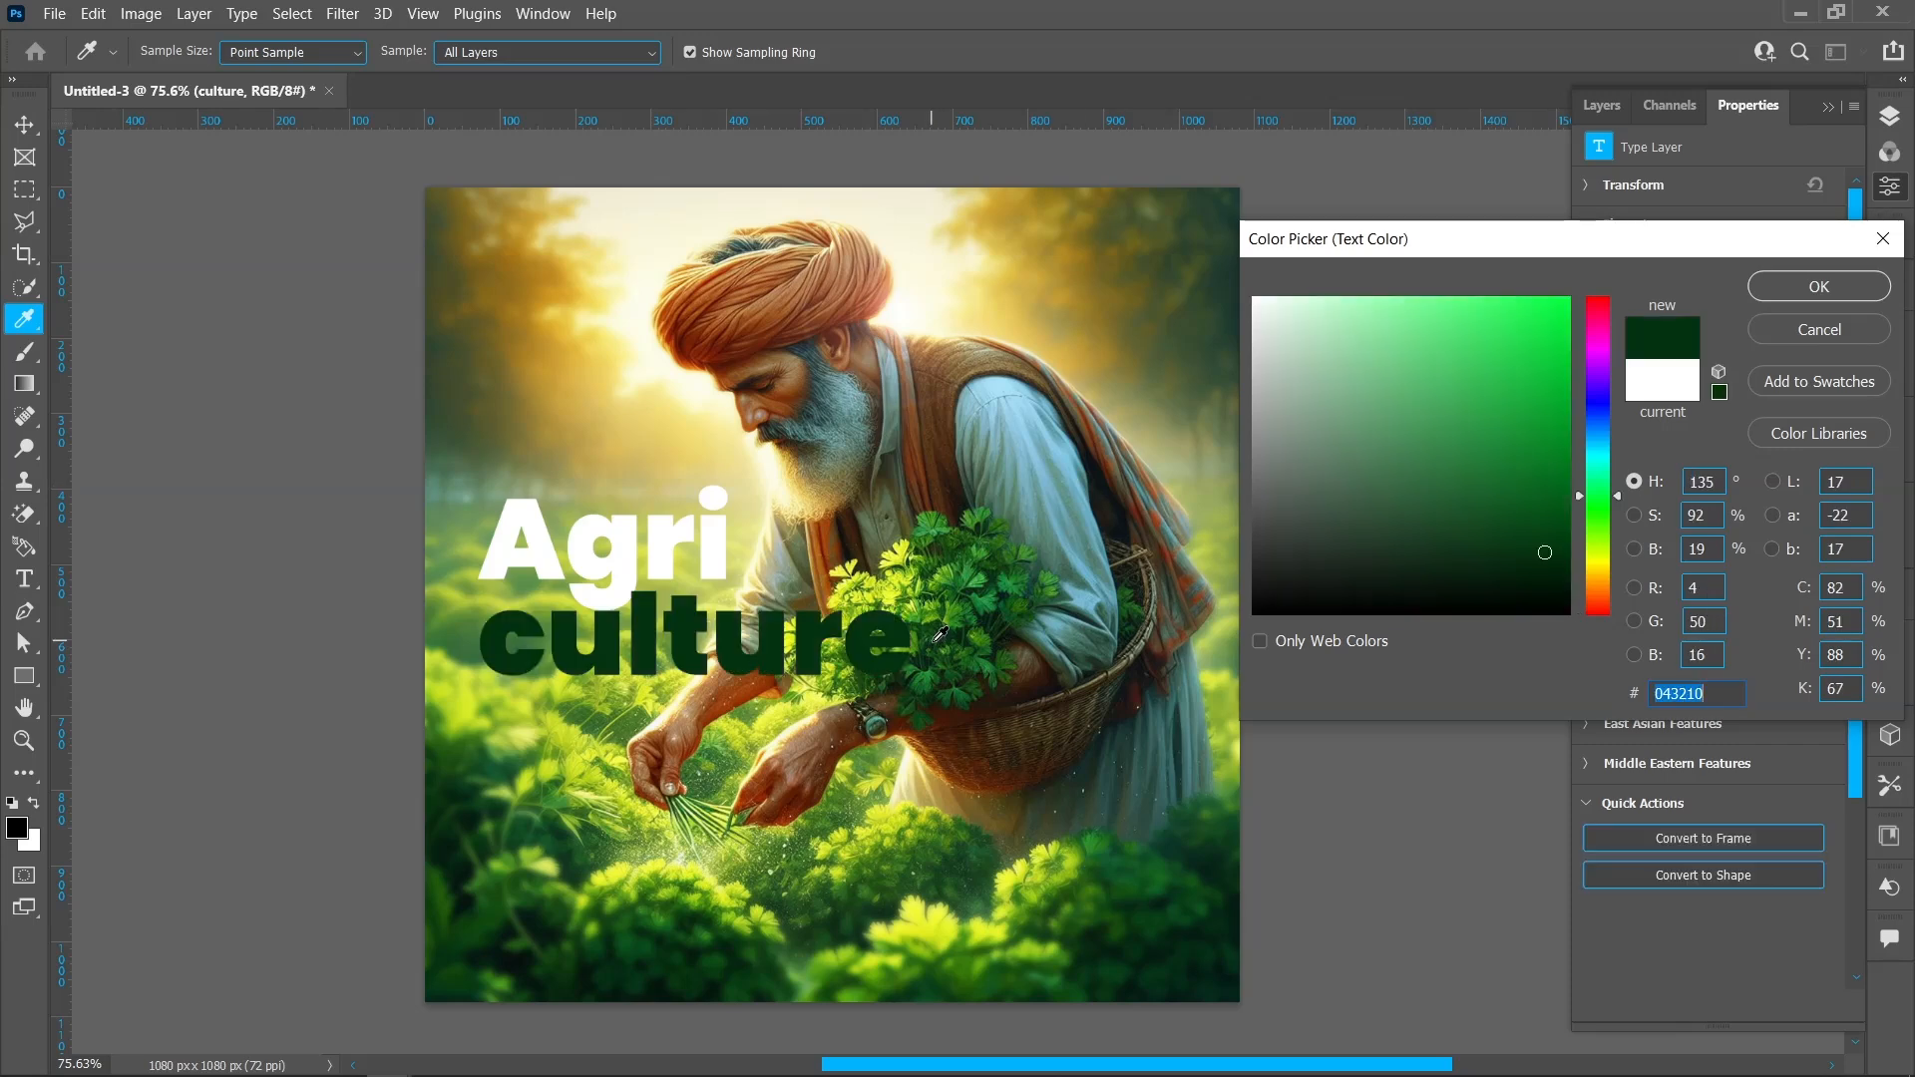
{"action": "left_click_drag", "start_coordinate": [1554, 523], "coordinate": [1578, 523]}
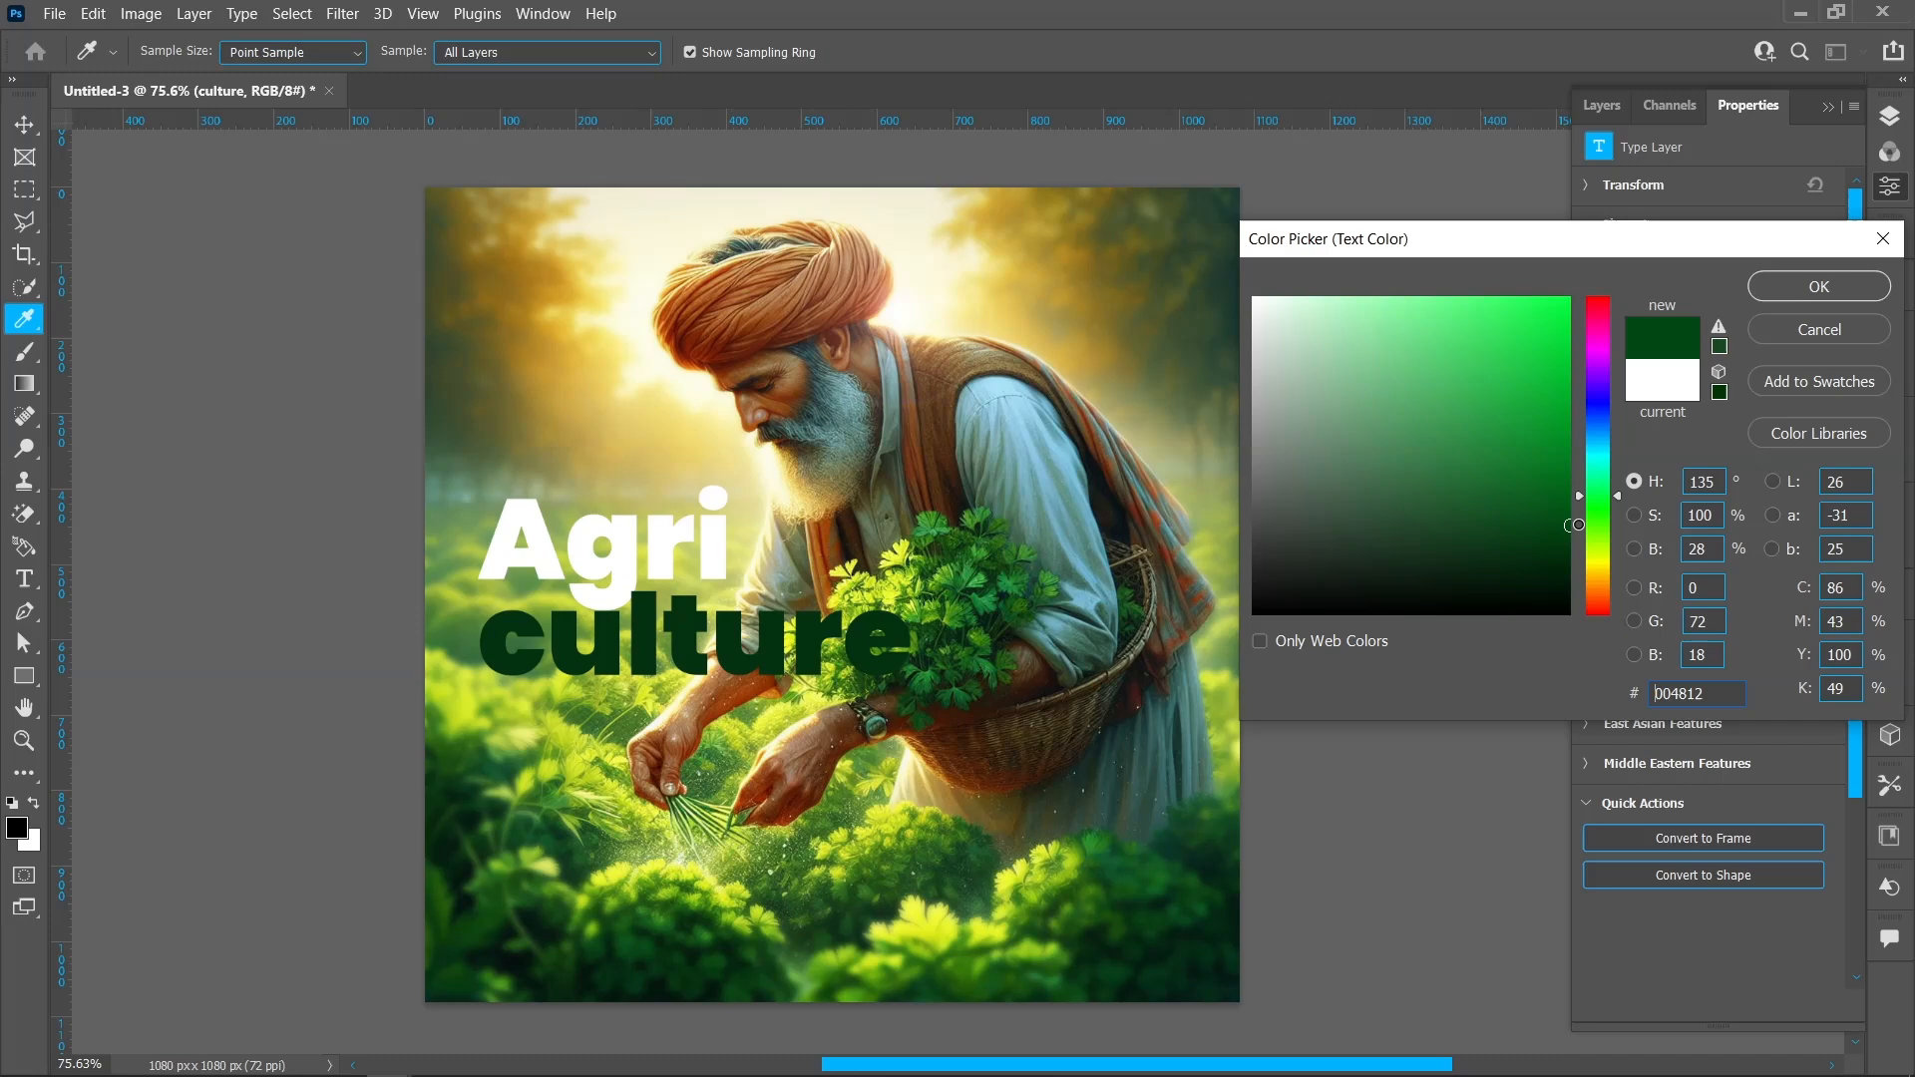
{"action": "left_click", "coordinate": [1768, 297]}
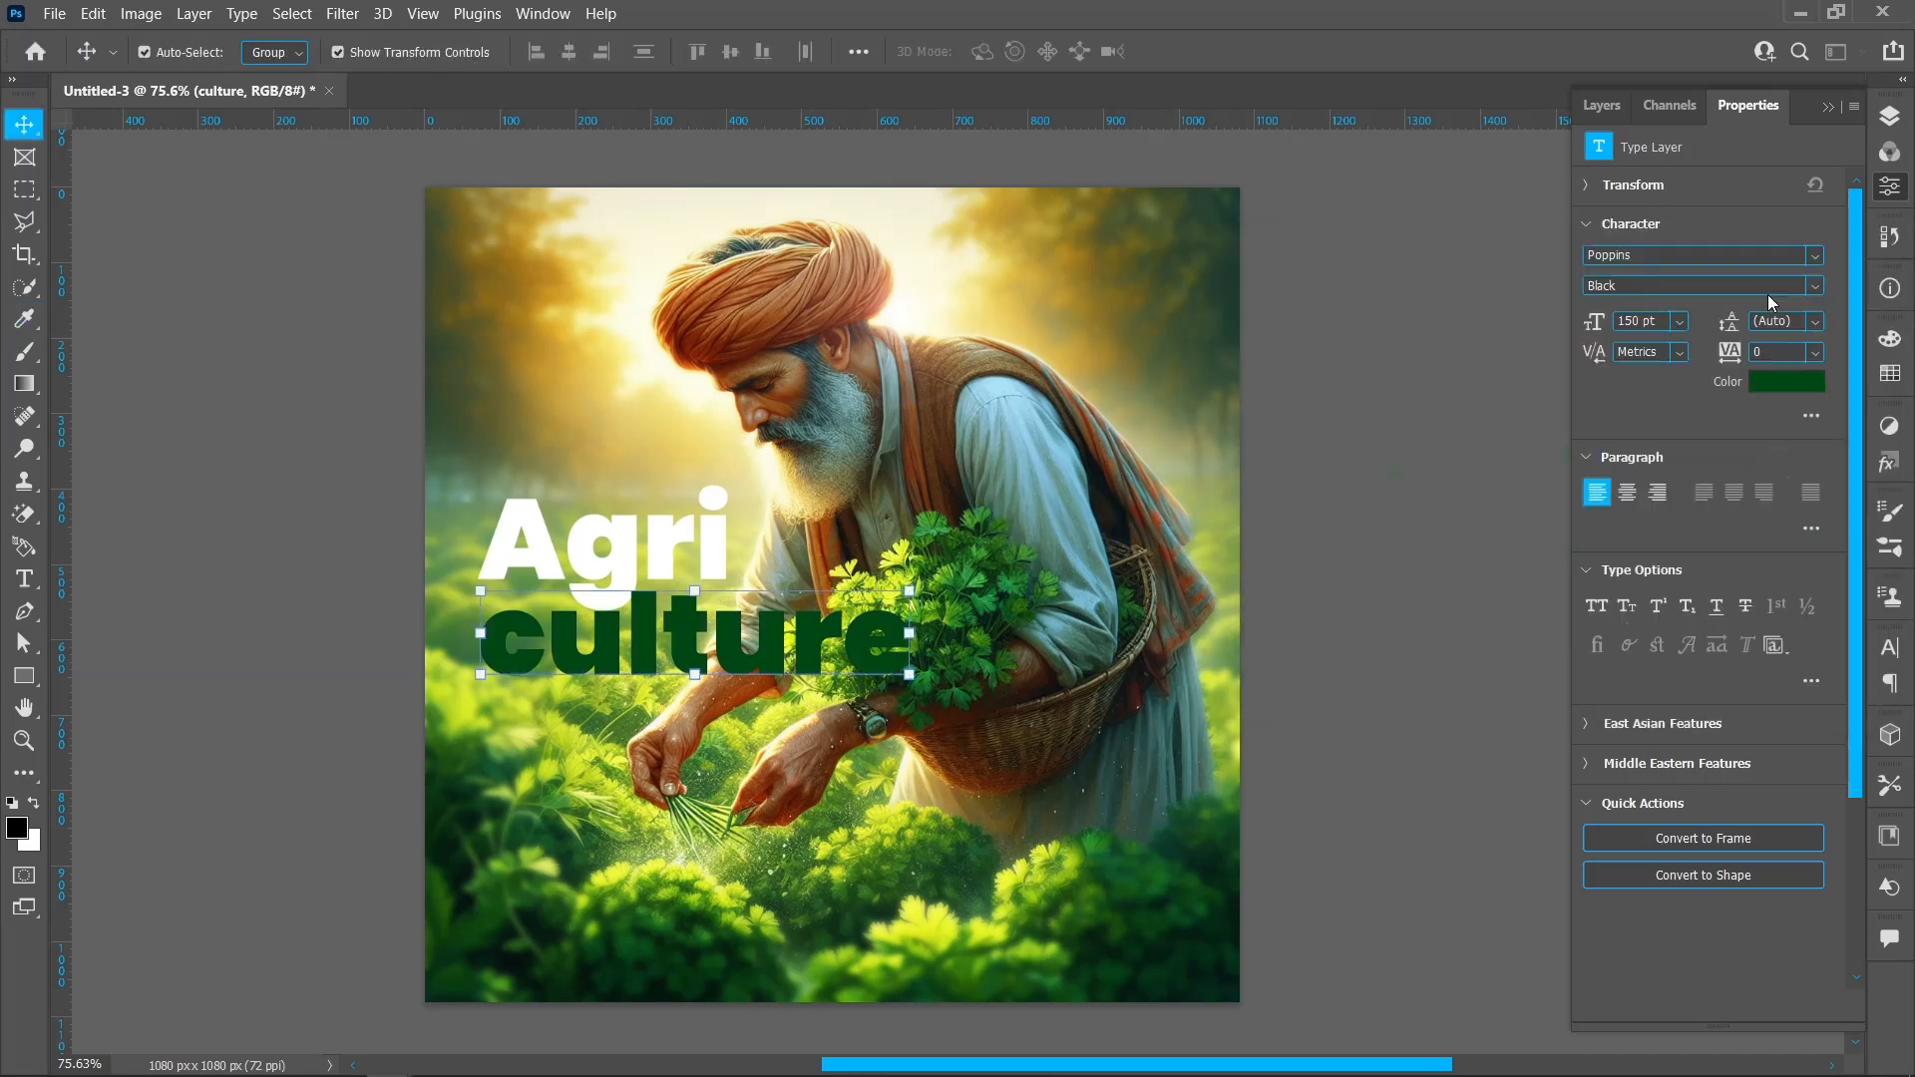
Move the "Agri" and "culture" texts up together by 20 px.
{"action": "left_click", "coordinate": [714, 535], "text": "shift"}
{"action": "key", "text": "shift+Up"}
{"action": "key", "text": "shift+Up"}
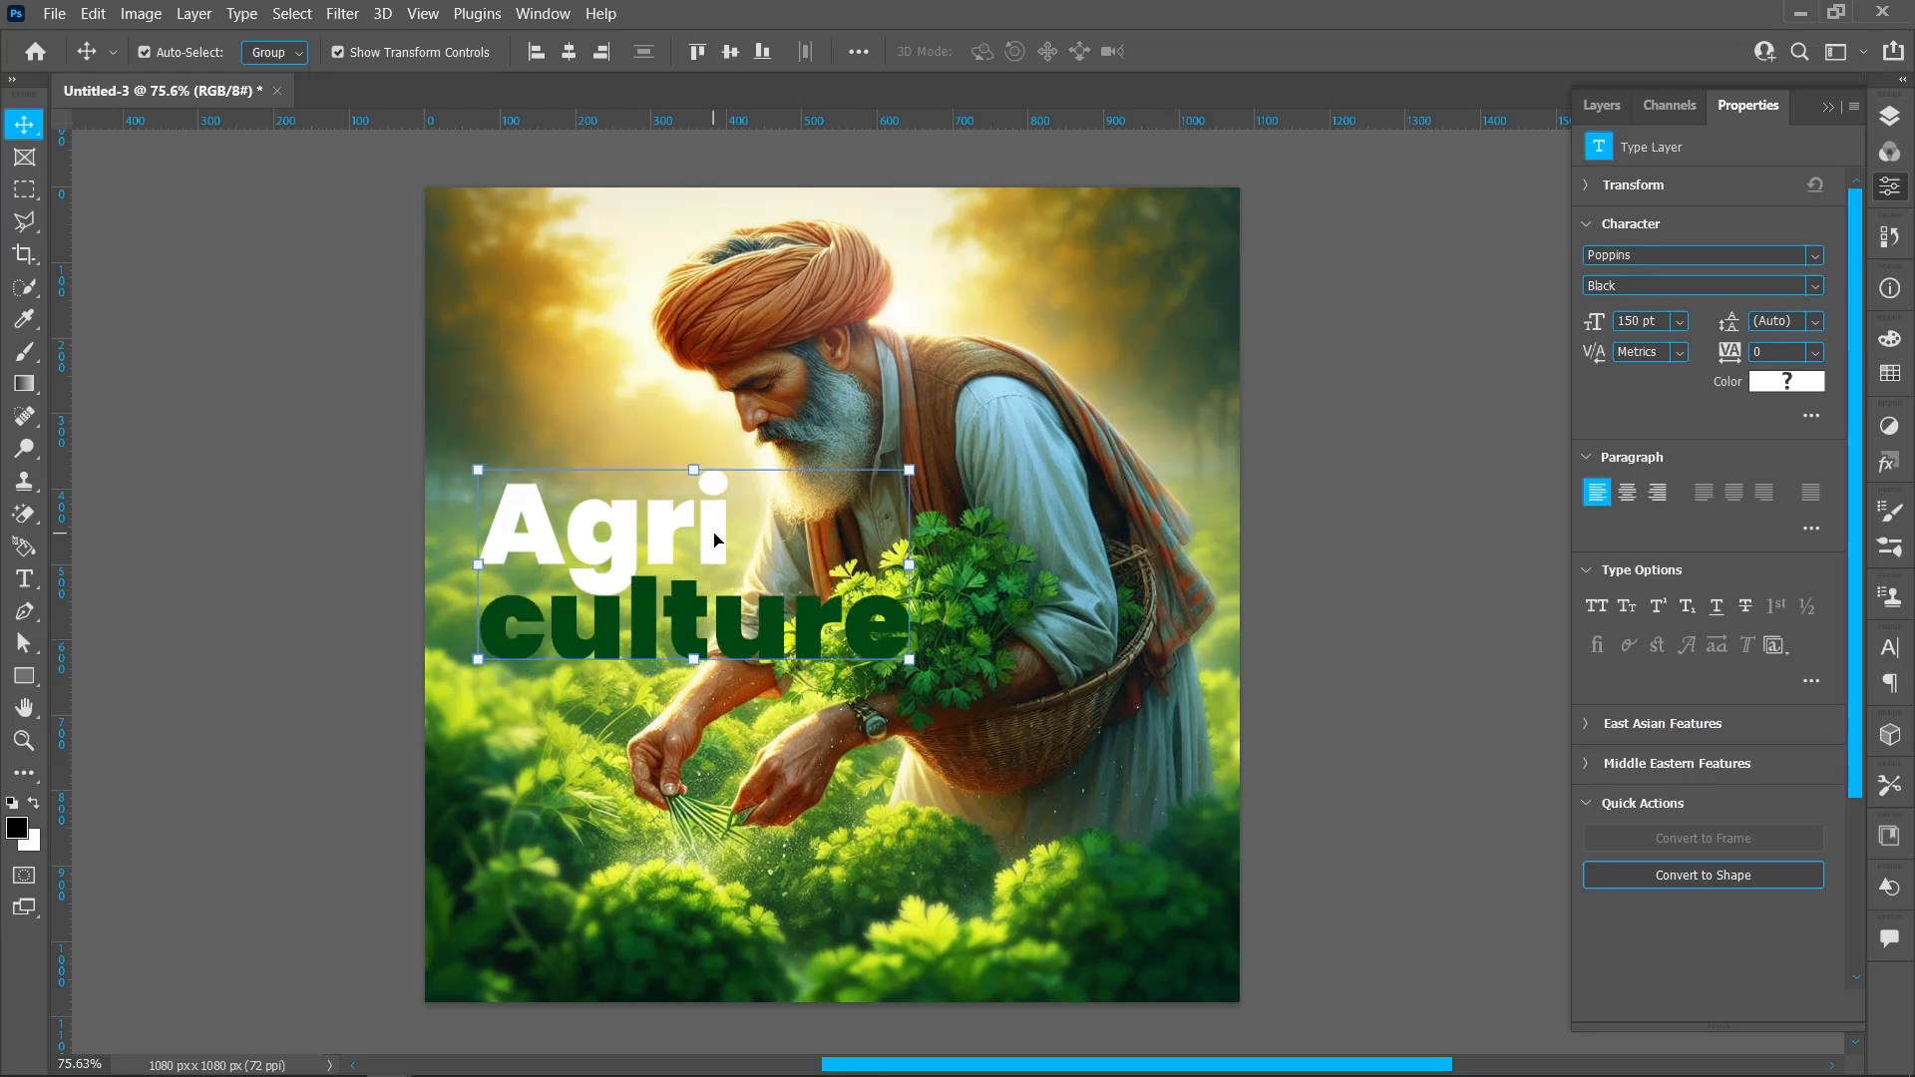
Add a "Farmer" text below the title in the a Auto Signature font at 150 pt.
{"action": "left_click", "coordinate": [24, 578]}
{"action": "left_click", "coordinate": [575, 777]}
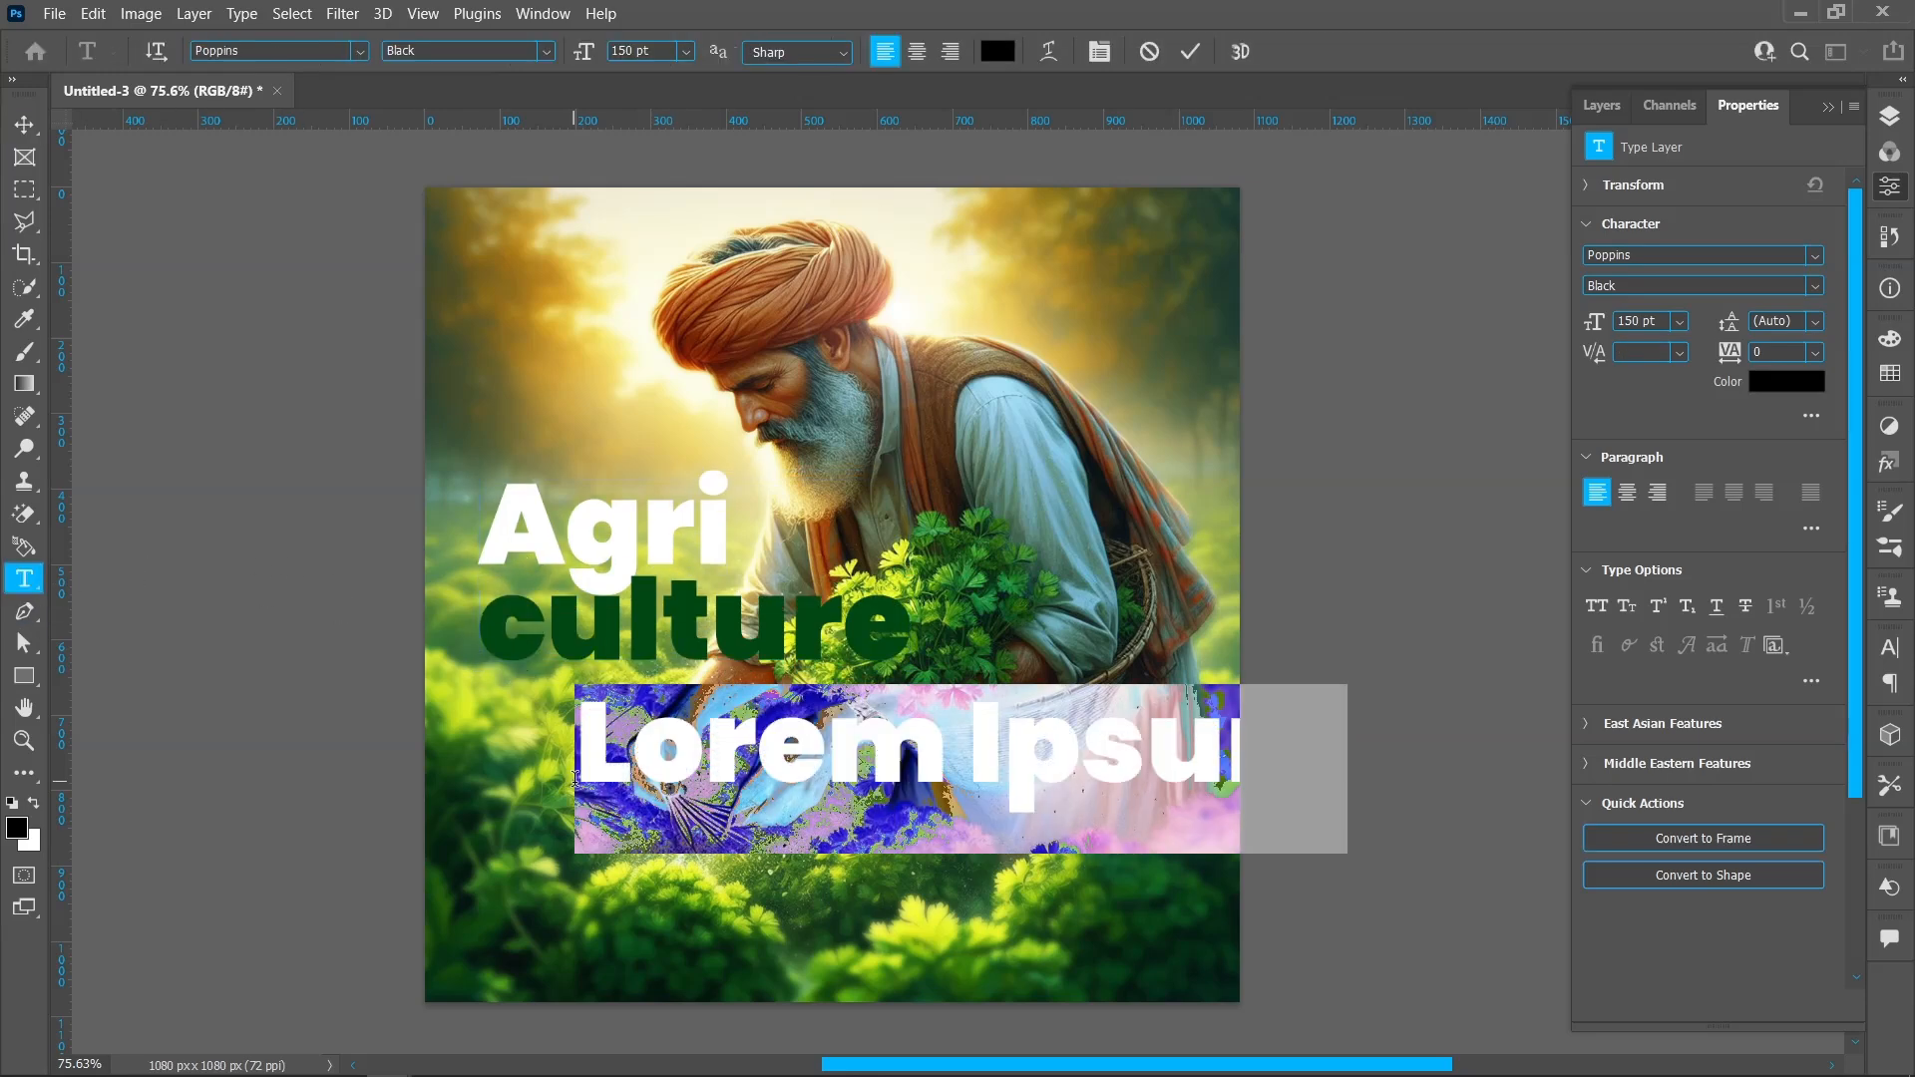
{"action": "left_click", "coordinate": [359, 50]}
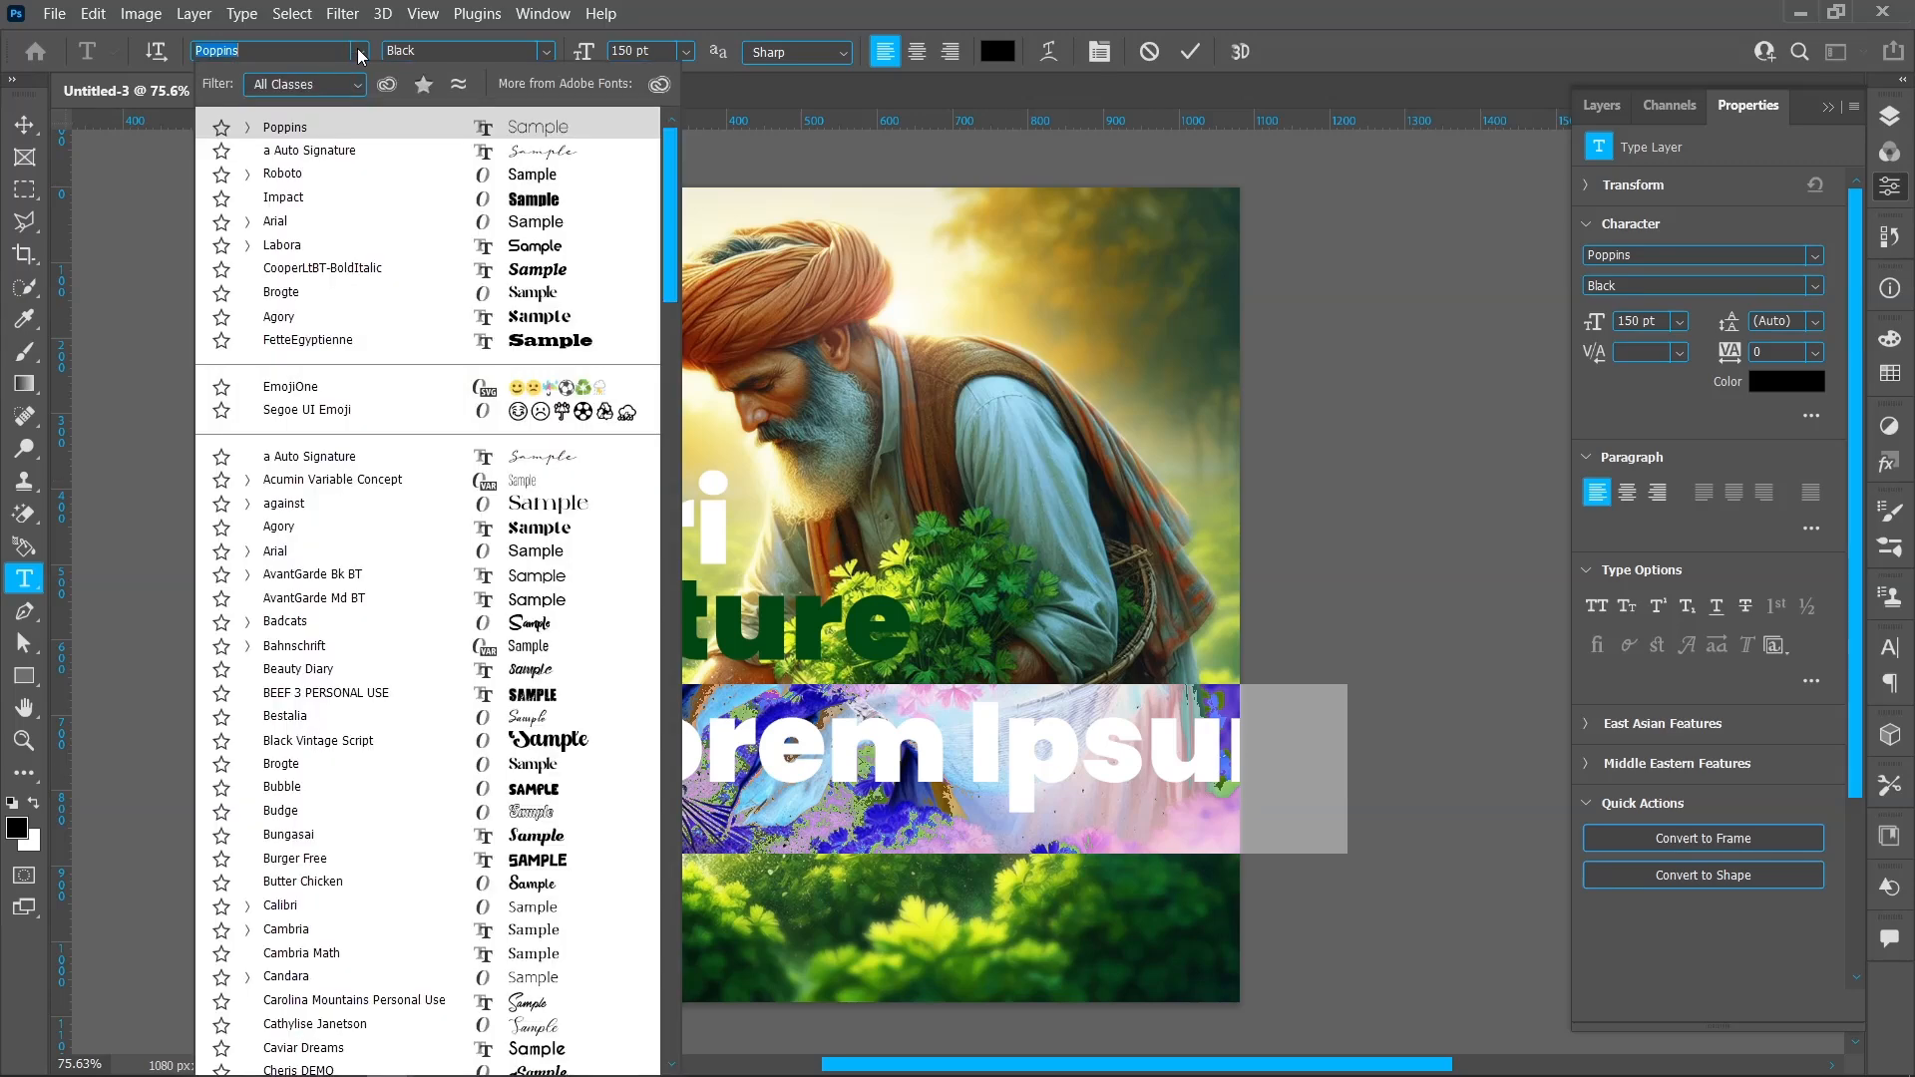
{"action": "left_click", "coordinate": [359, 151]}
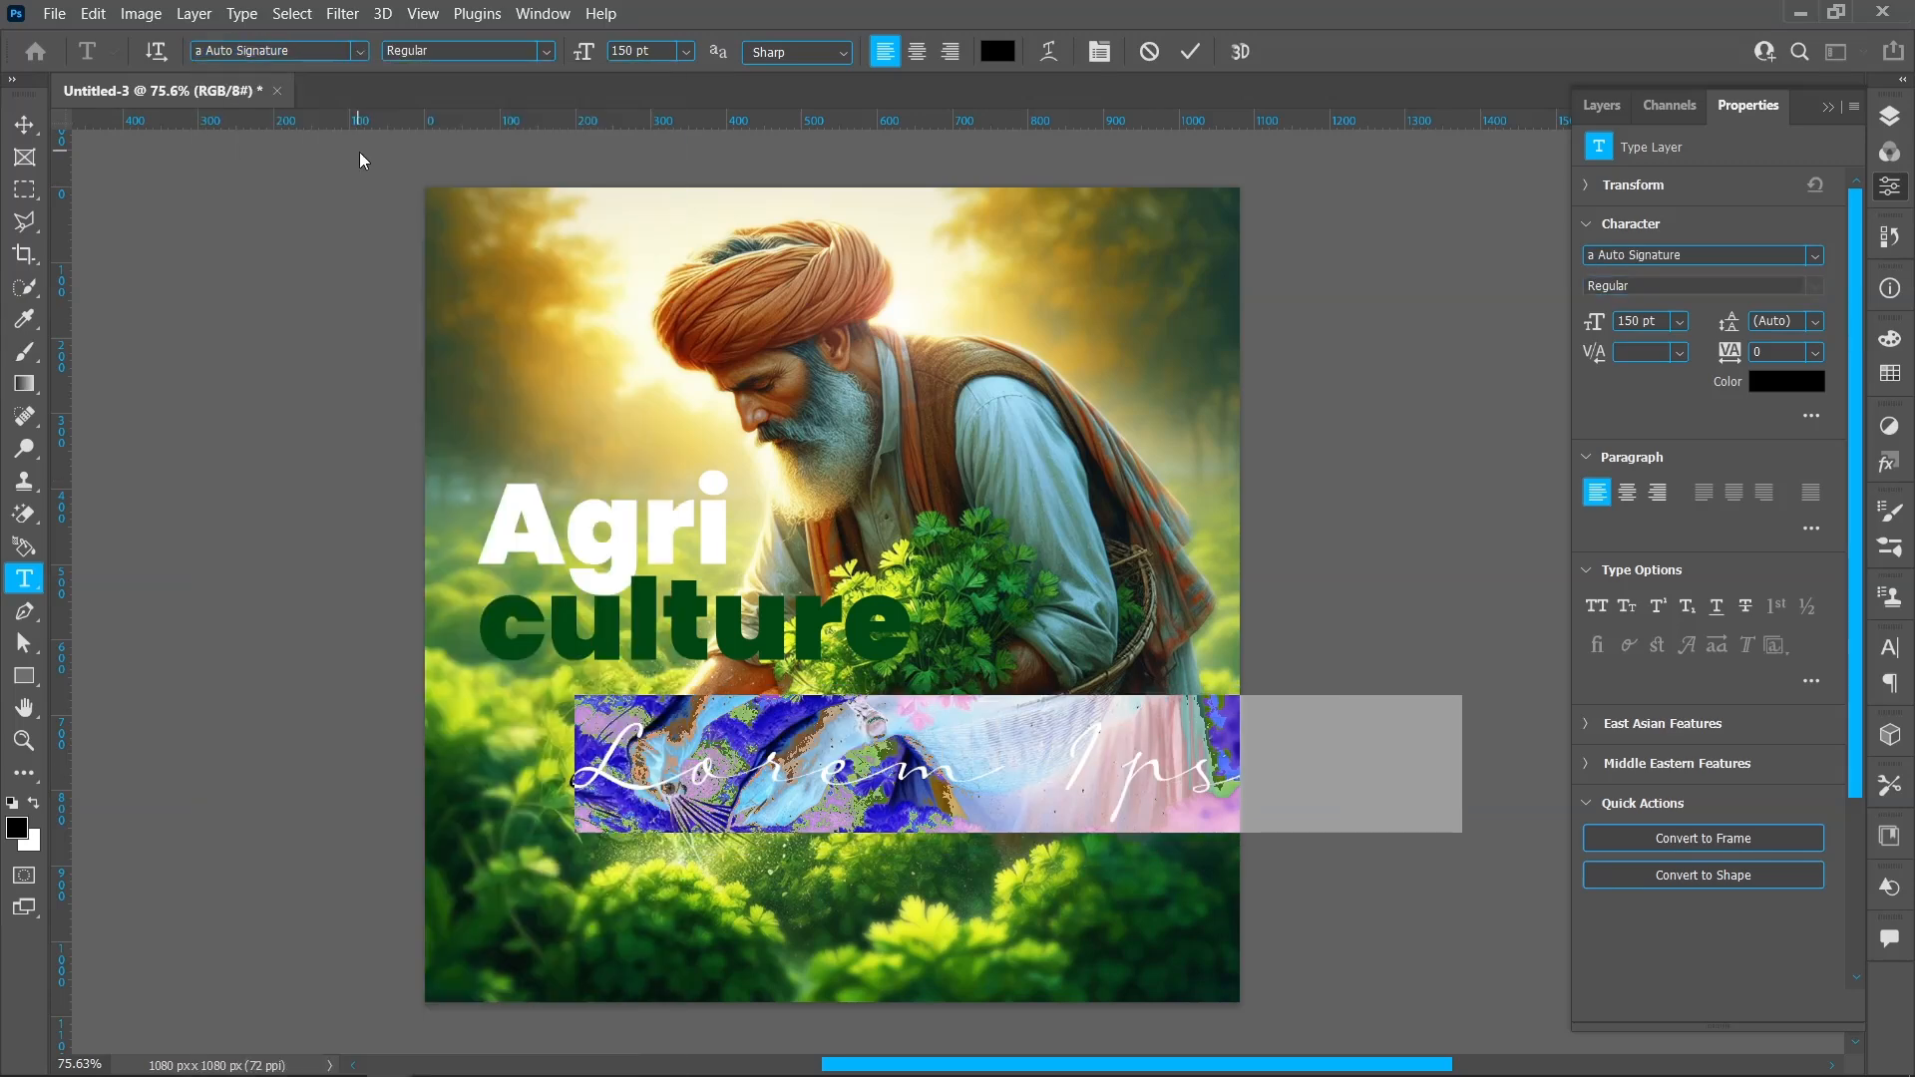
{"action": "type", "text": "F"}
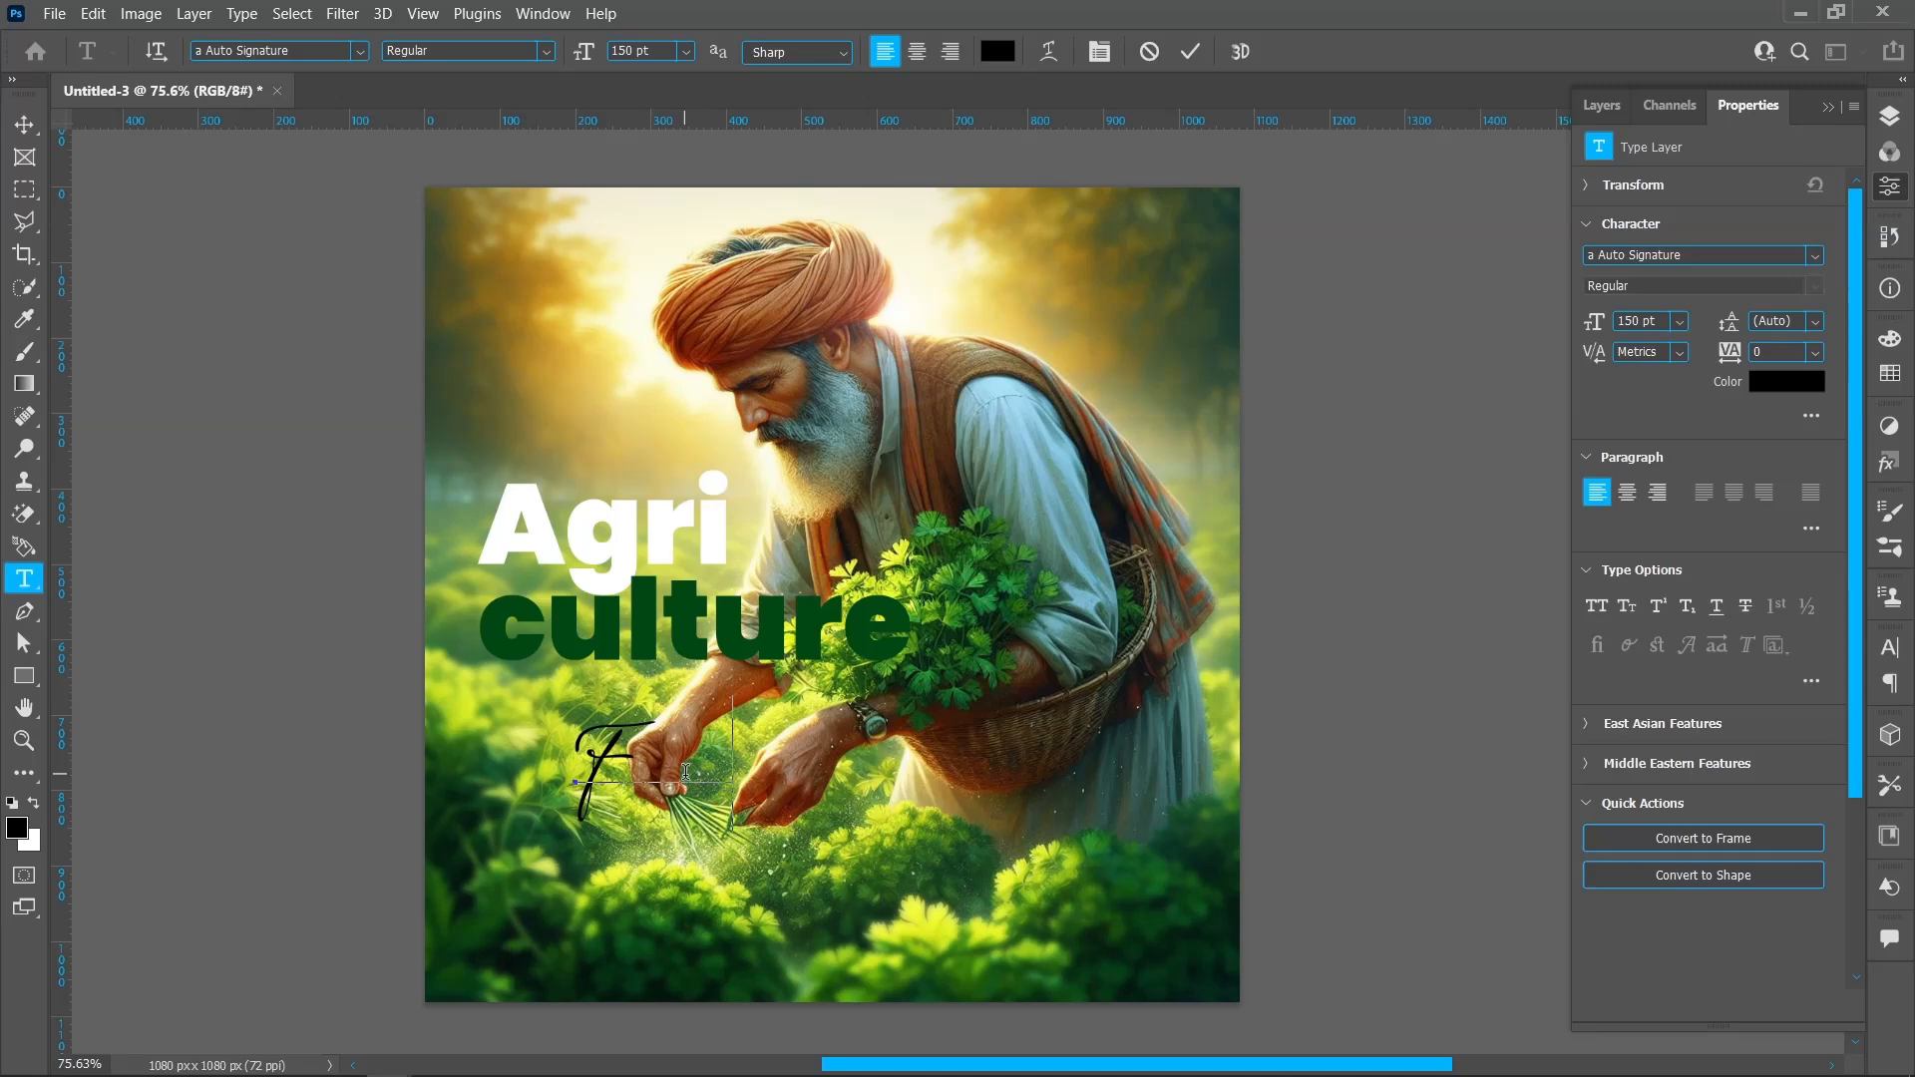
{"action": "type", "text": "armer"}
Recolour the whole "Farmer" text white and commit it.
{"action": "key", "text": "ctrl+a"}
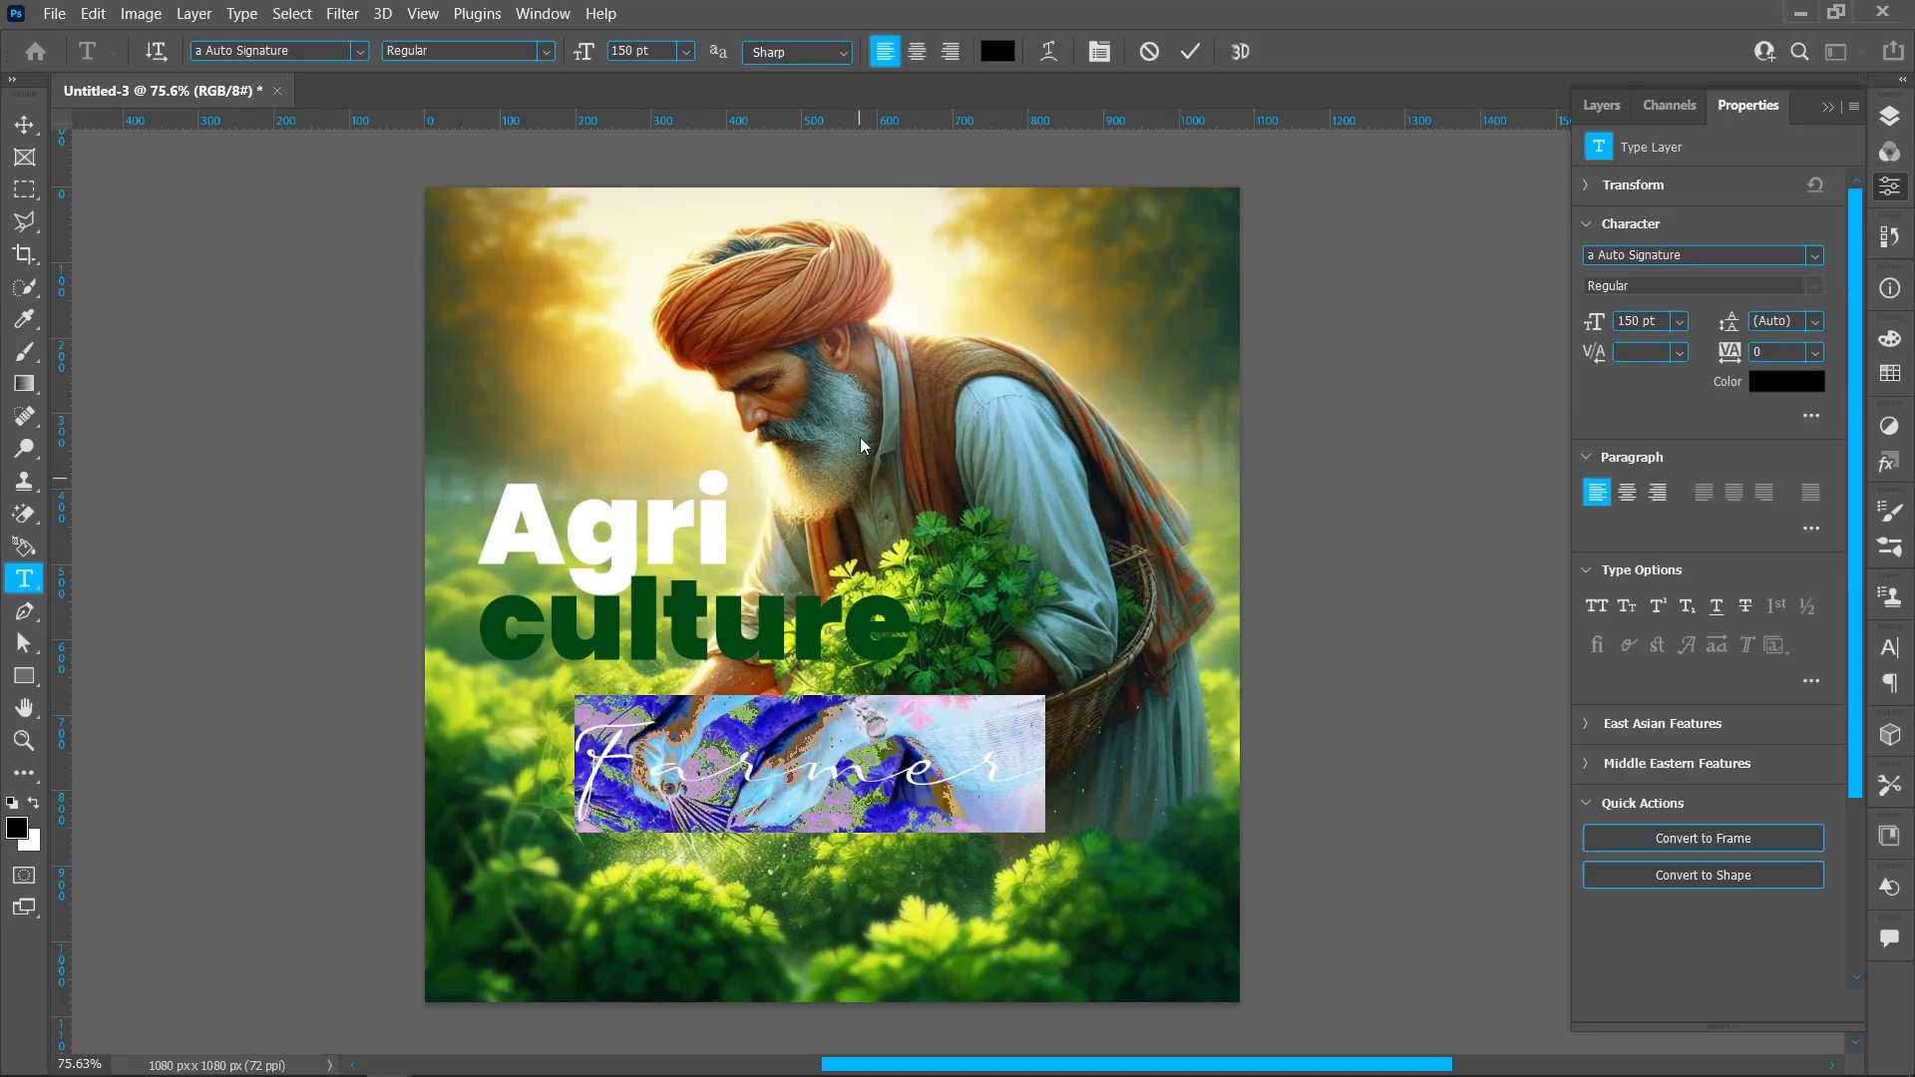
{"action": "left_click", "coordinate": [1008, 60]}
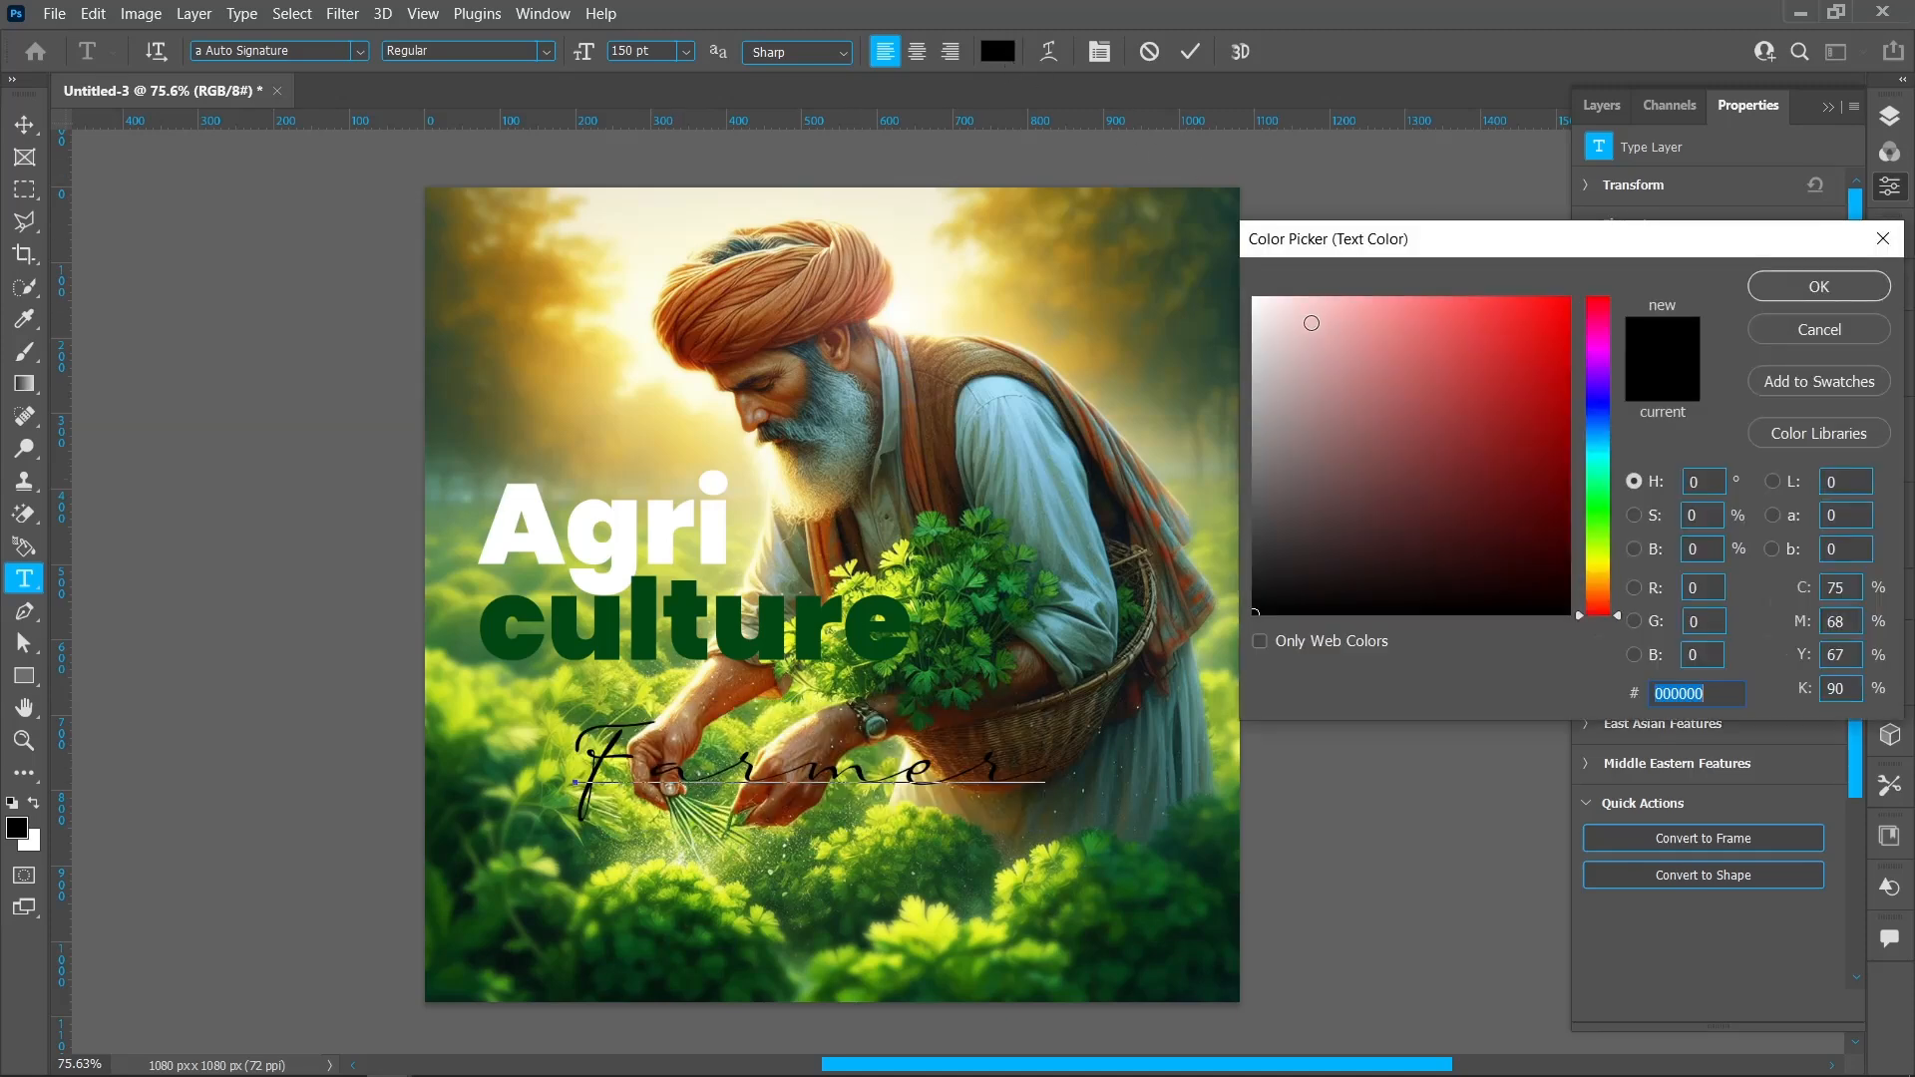
{"action": "left_click_drag", "start_coordinate": [1312, 322], "coordinate": [1252, 297]}
{"action": "left_click", "coordinate": [1805, 281]}
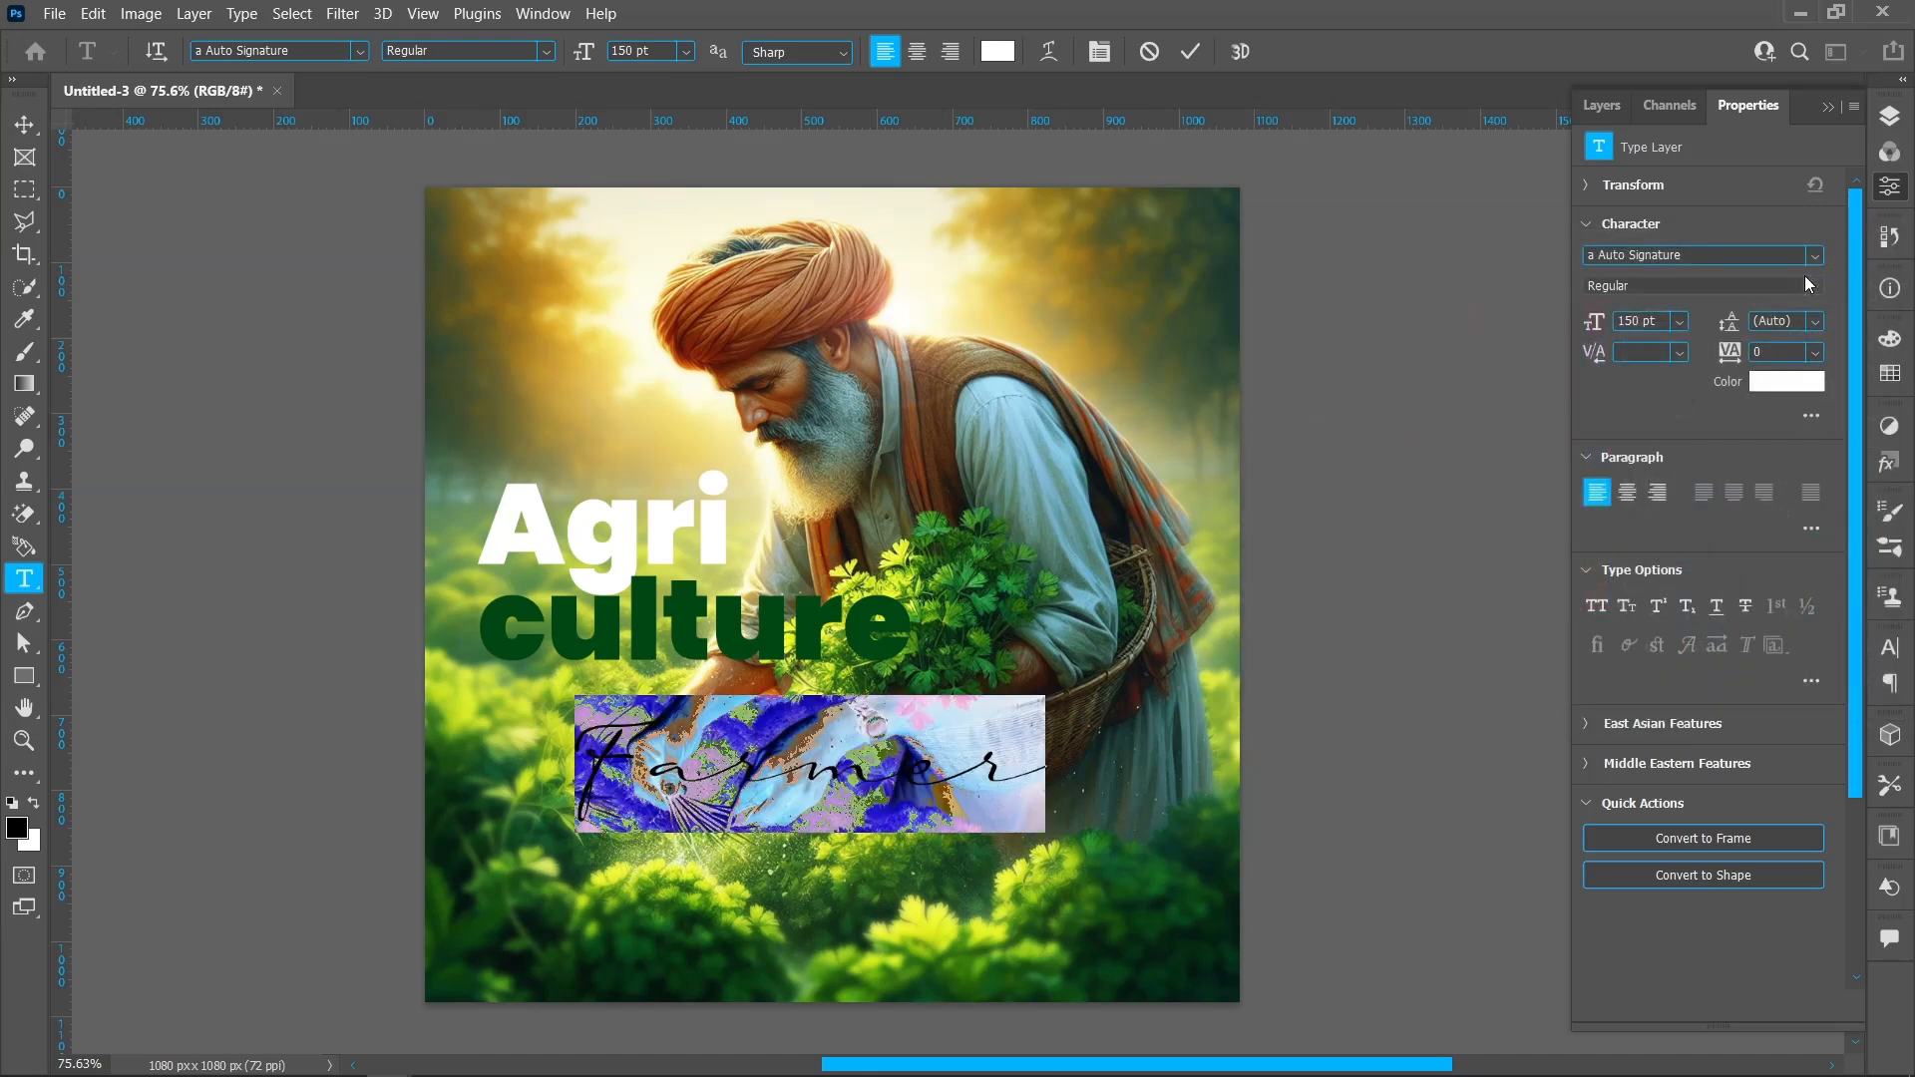
{"action": "left_click", "coordinate": [1199, 54]}
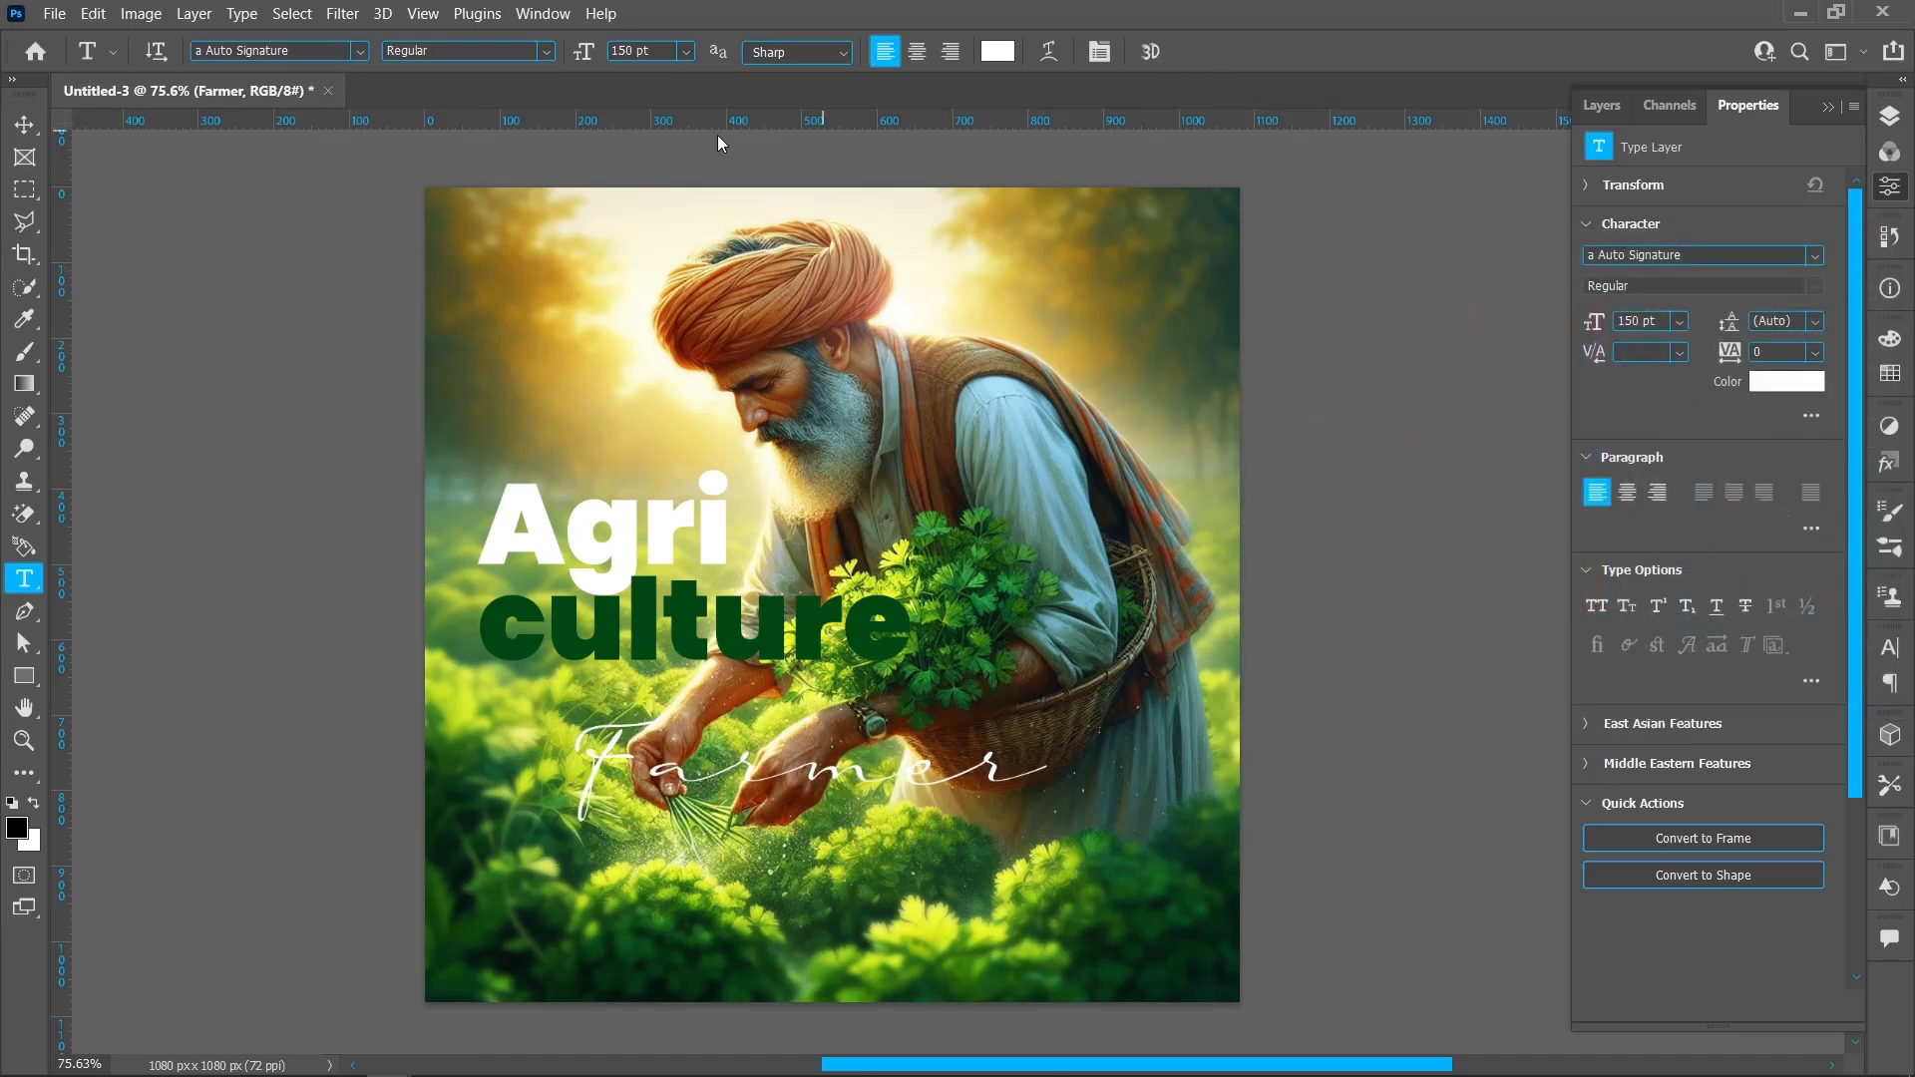
Move the "Farmer" script over the lower part of "culture" and scale it to about 77%, ending flush with the word's right edge.
{"action": "left_click", "coordinate": [37, 127]}
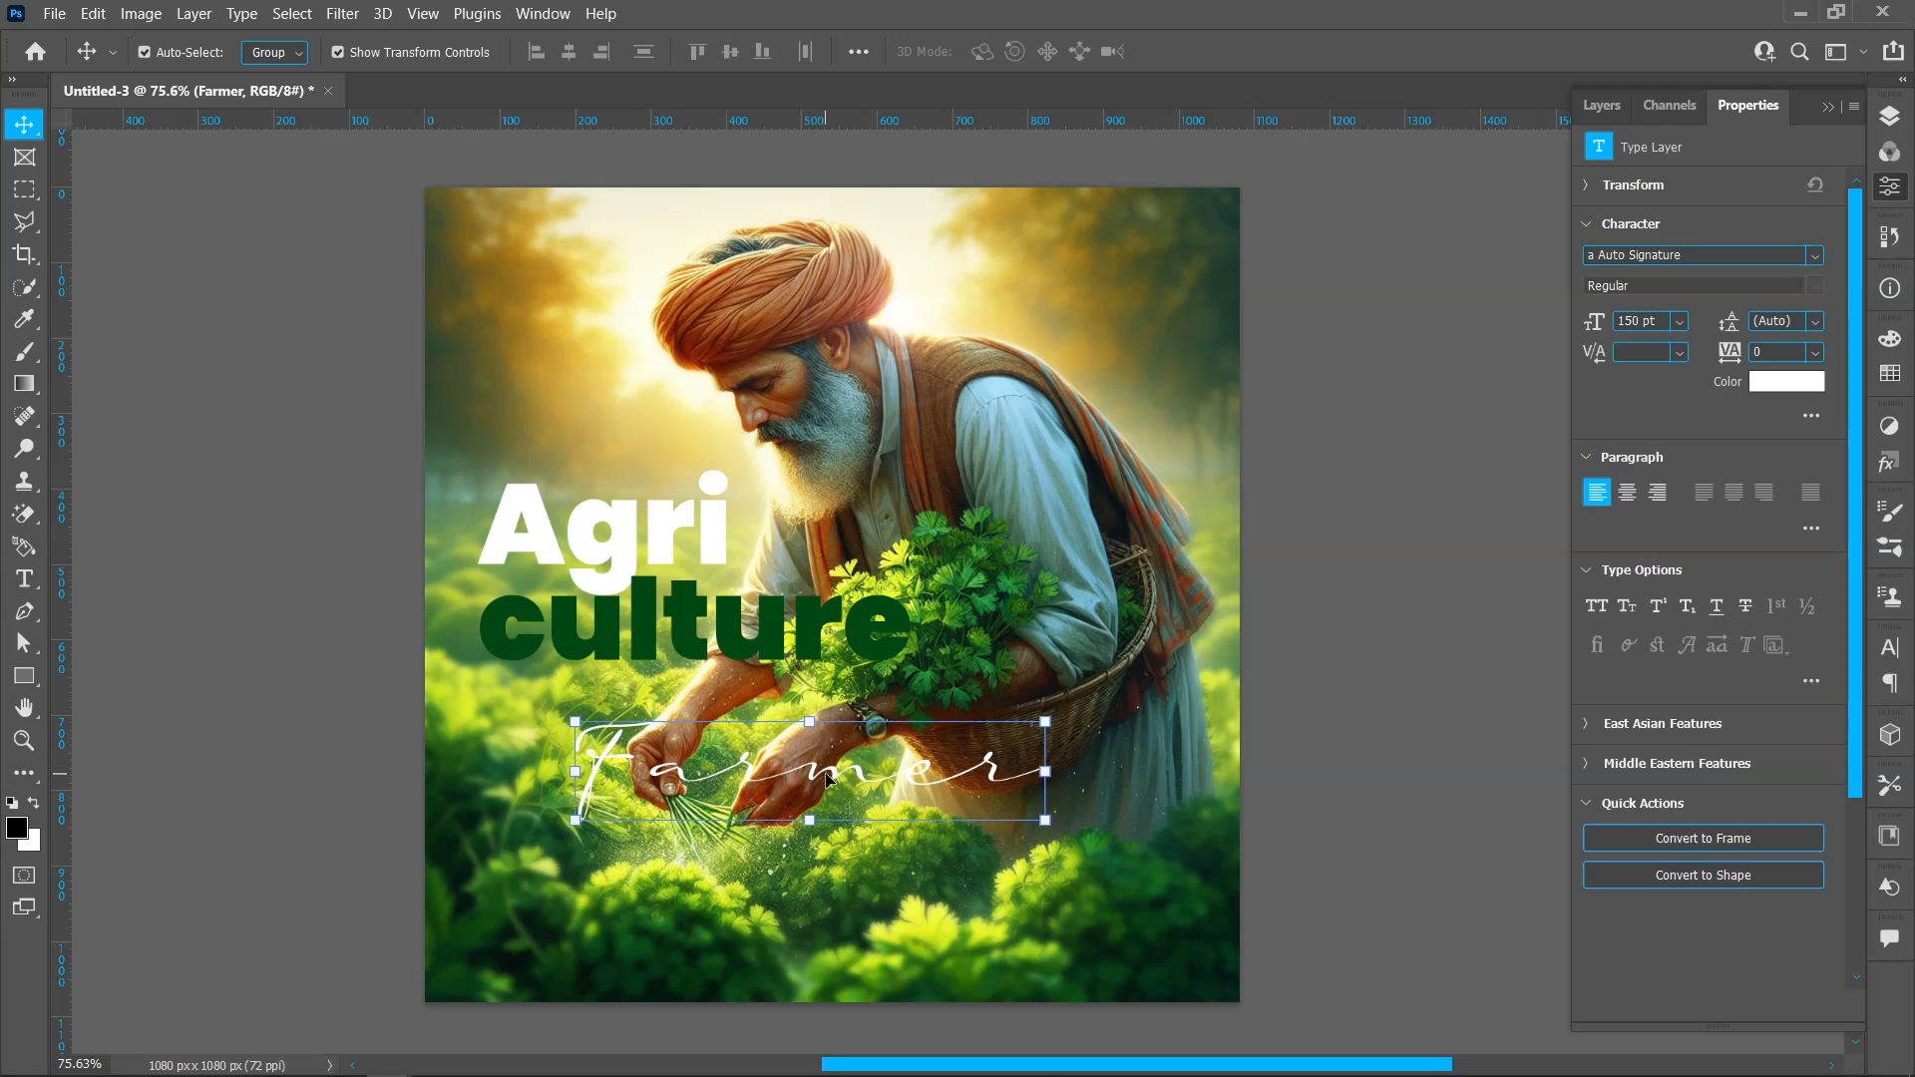
{"action": "left_click_drag", "start_coordinate": [827, 779], "coordinate": [765, 669]}
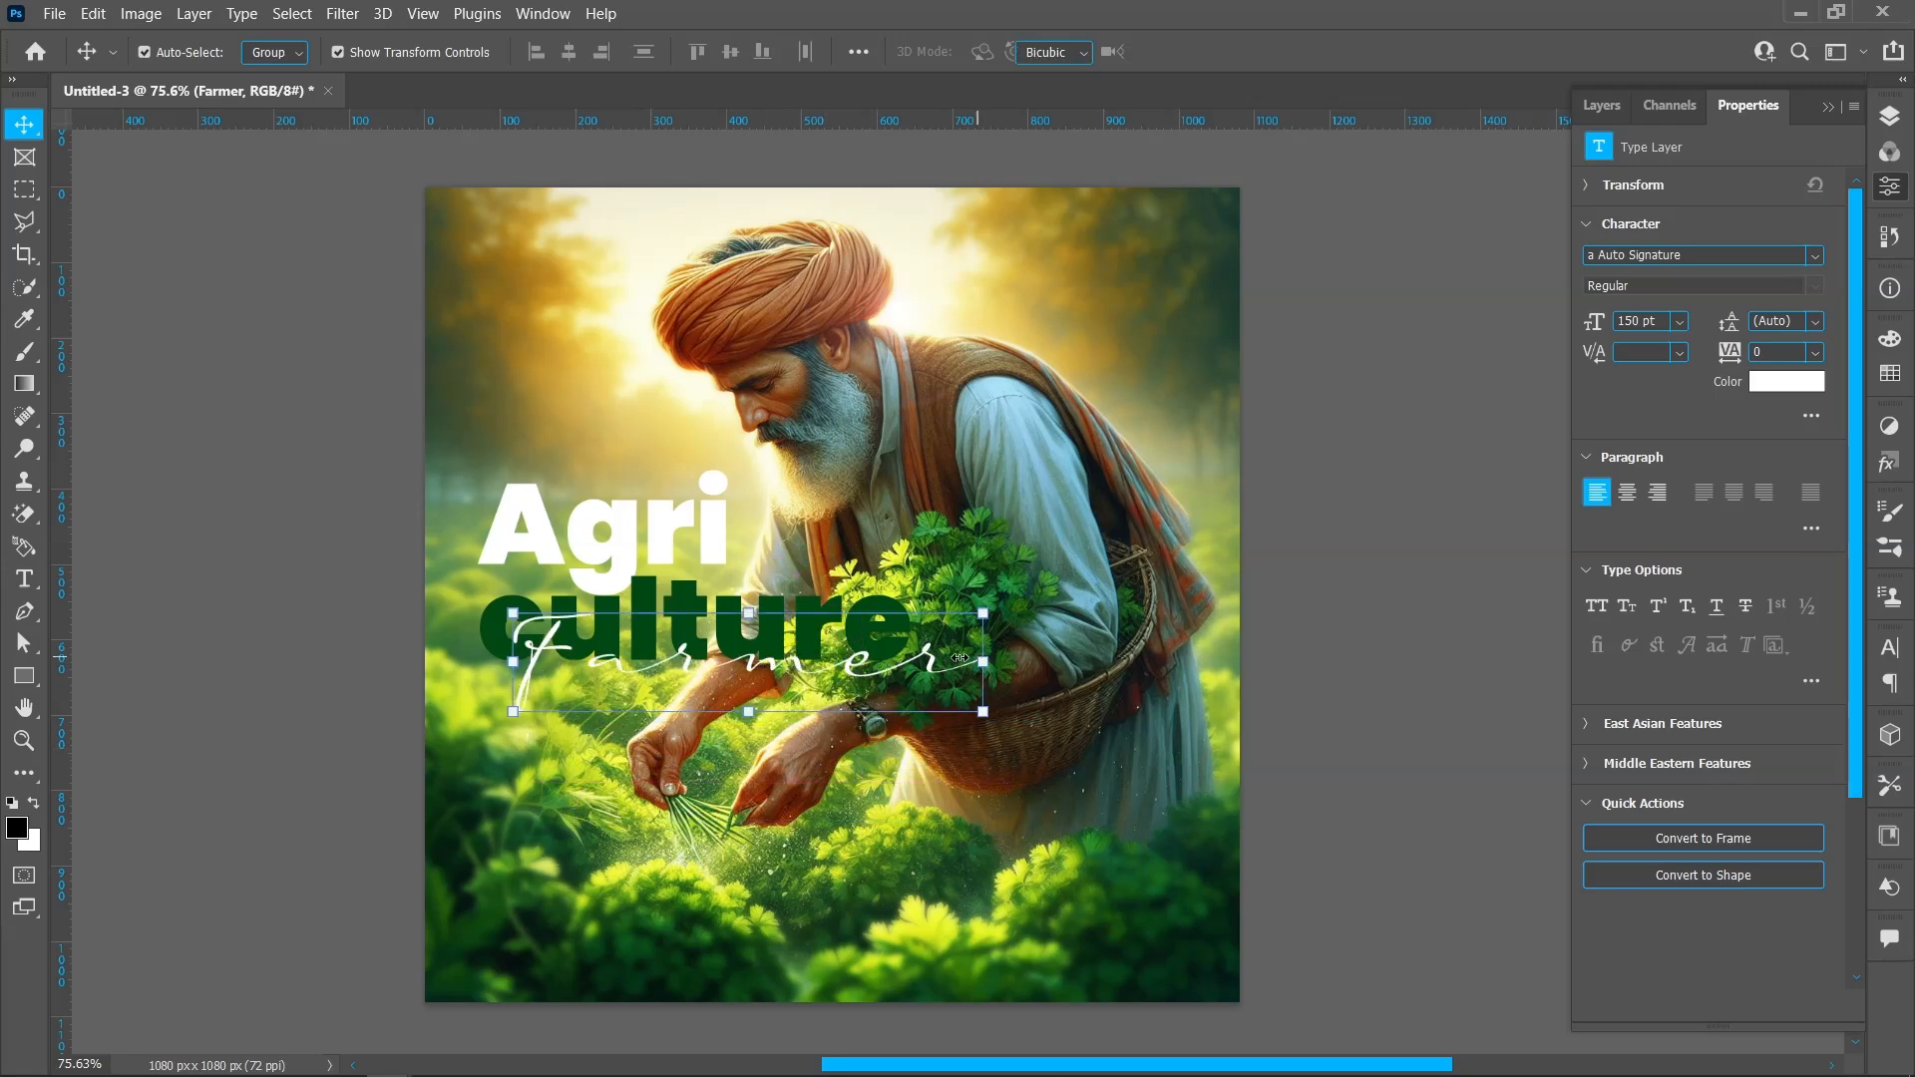
{"action": "left_click_drag", "start_coordinate": [959, 658], "coordinate": [856, 650]}
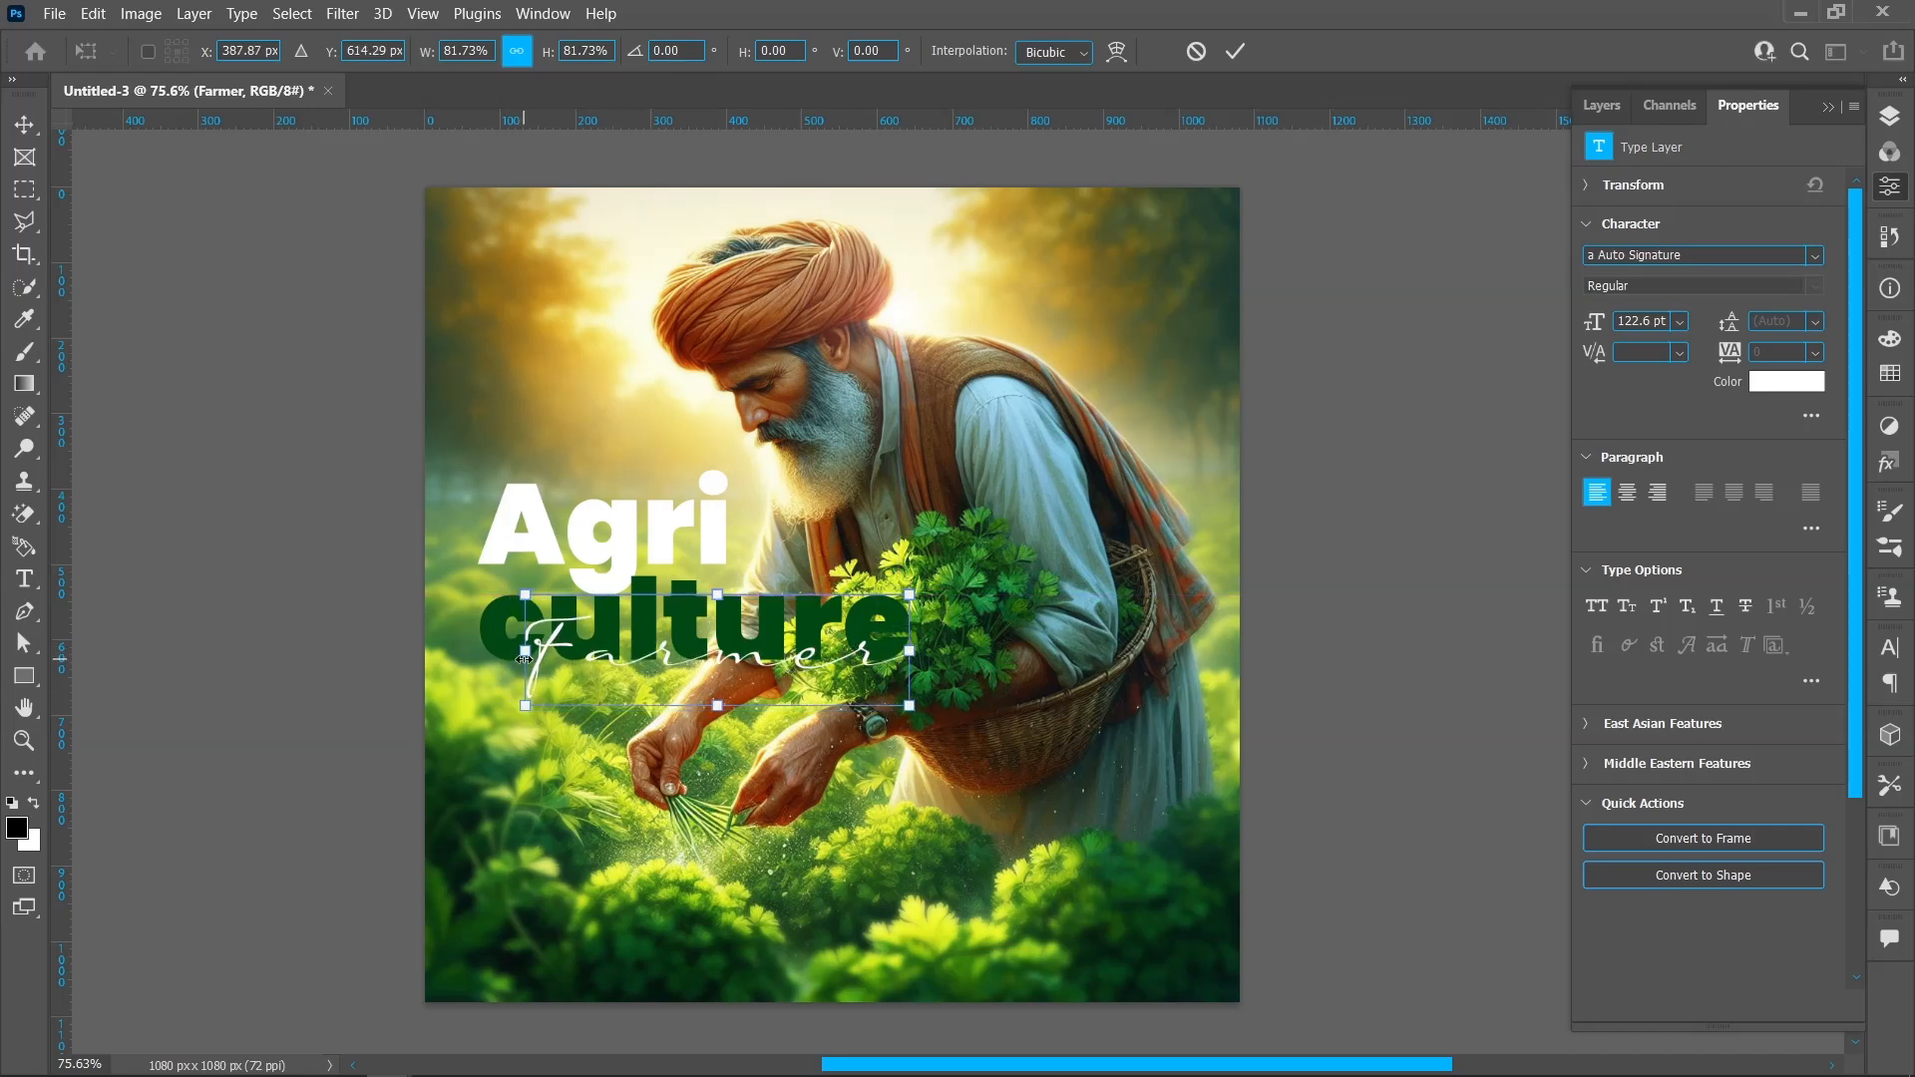
{"action": "left_click_drag", "start_coordinate": [526, 650], "coordinate": [548, 653]}
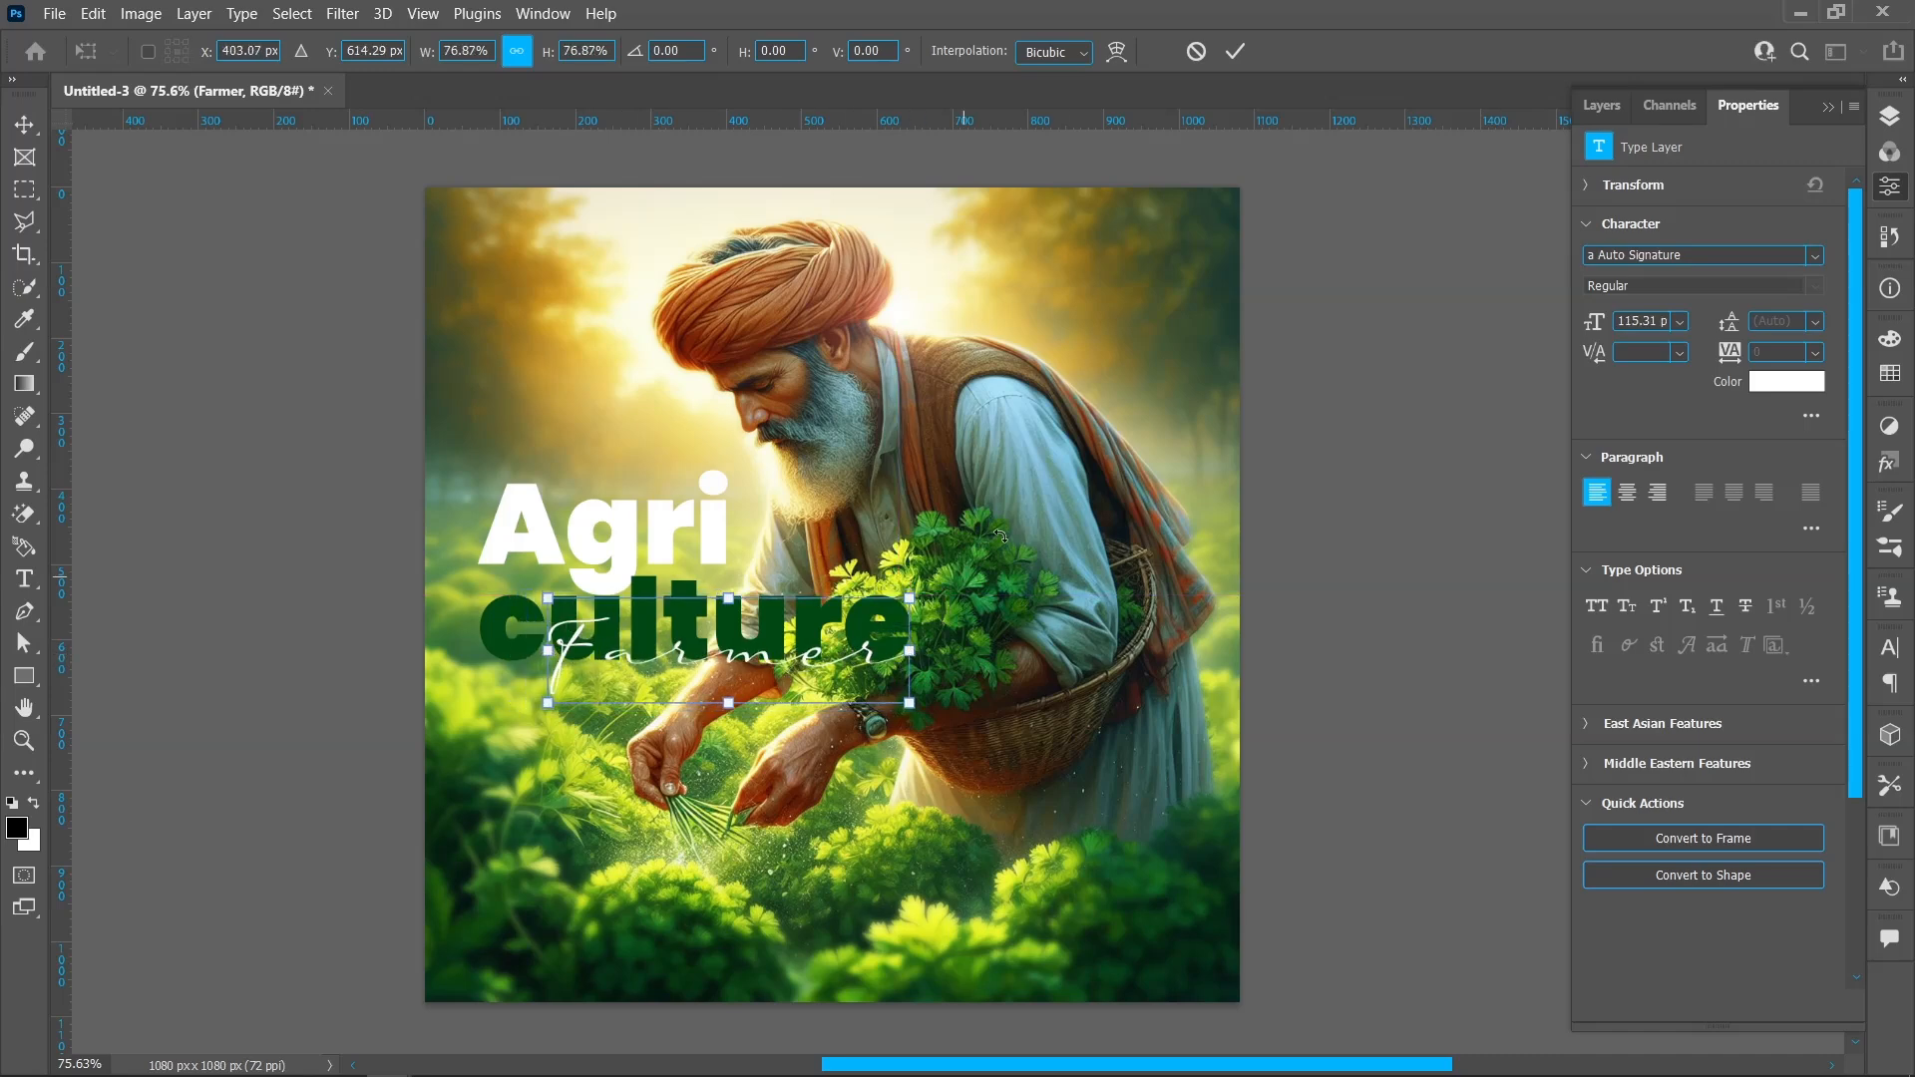
{"action": "left_click", "coordinate": [1235, 51]}
{"action": "left_click", "coordinate": [1288, 467]}
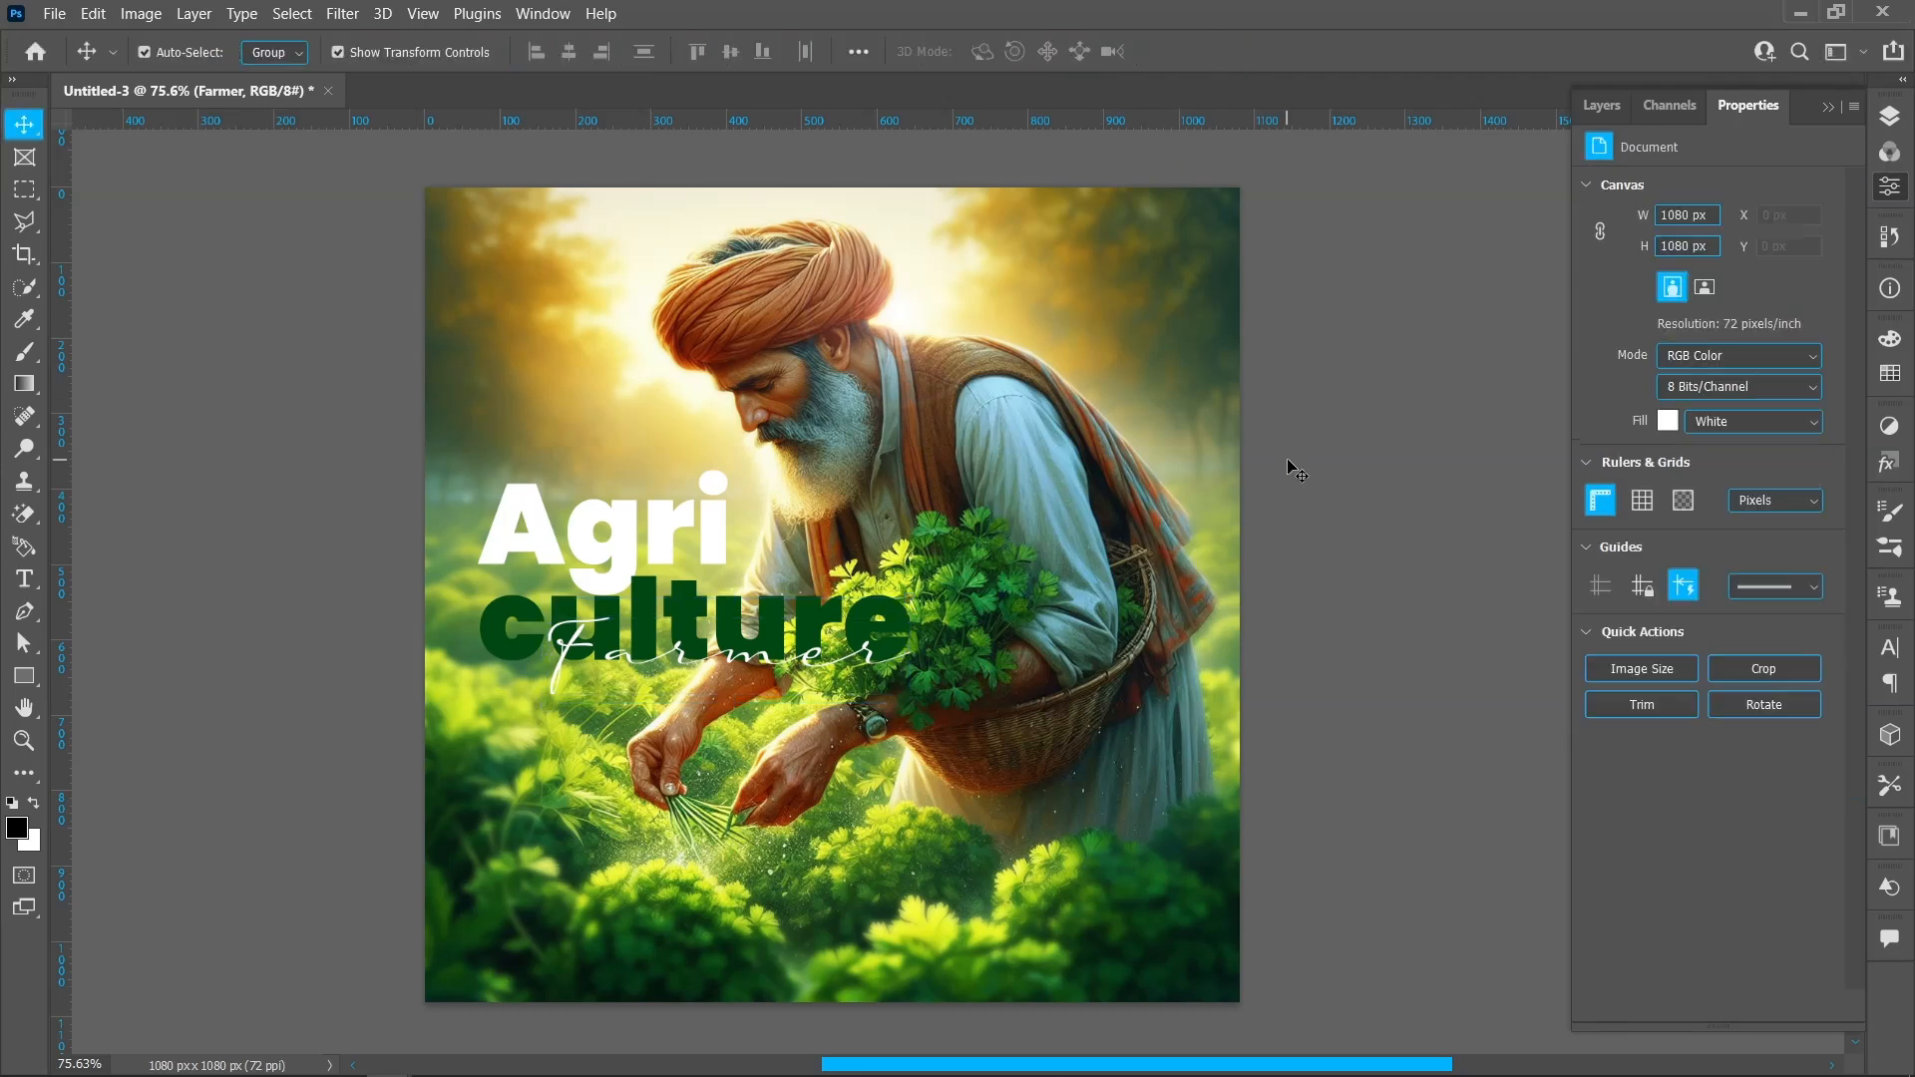
Add the two-line text "Farmers are the reason why we are getting fresh fruits and vegetables." below the title in Poppins Medium at 24 pt.
{"action": "left_click", "coordinate": [23, 579]}
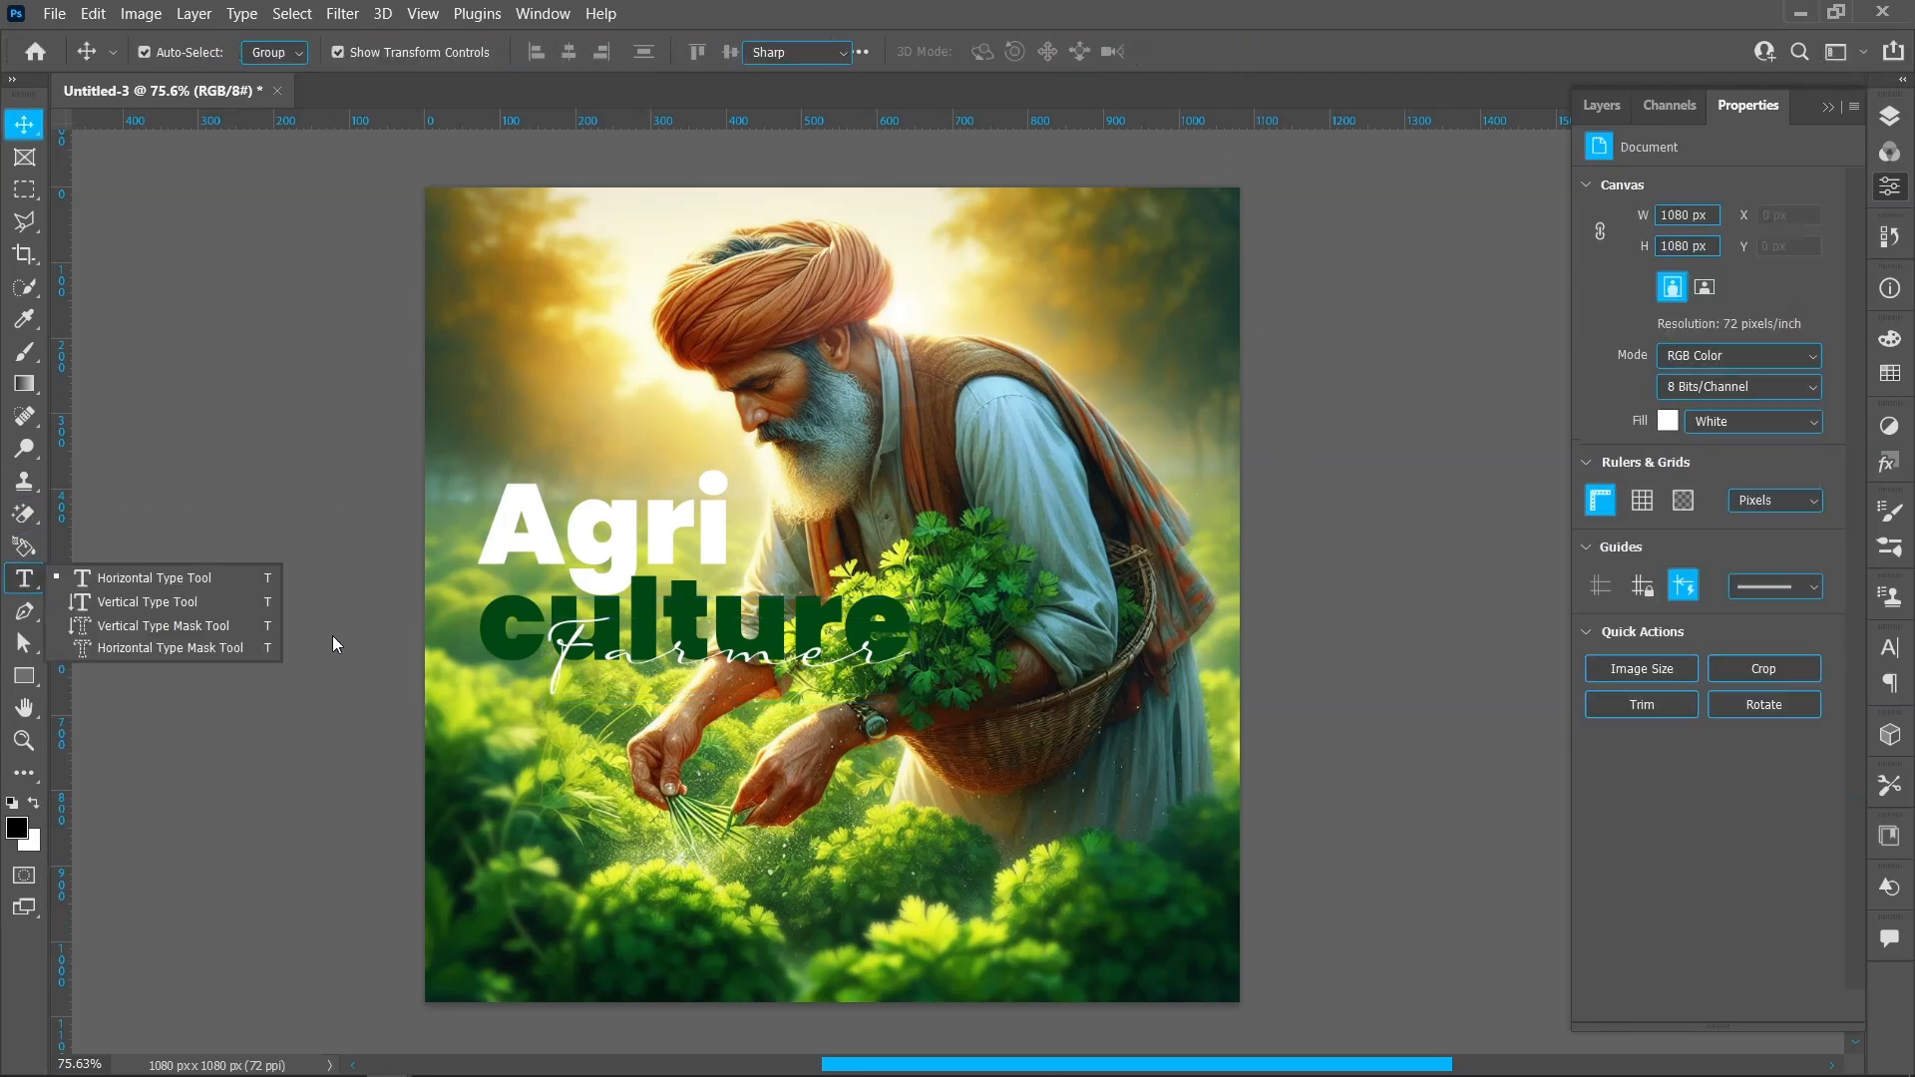
{"action": "left_click", "coordinate": [535, 753]}
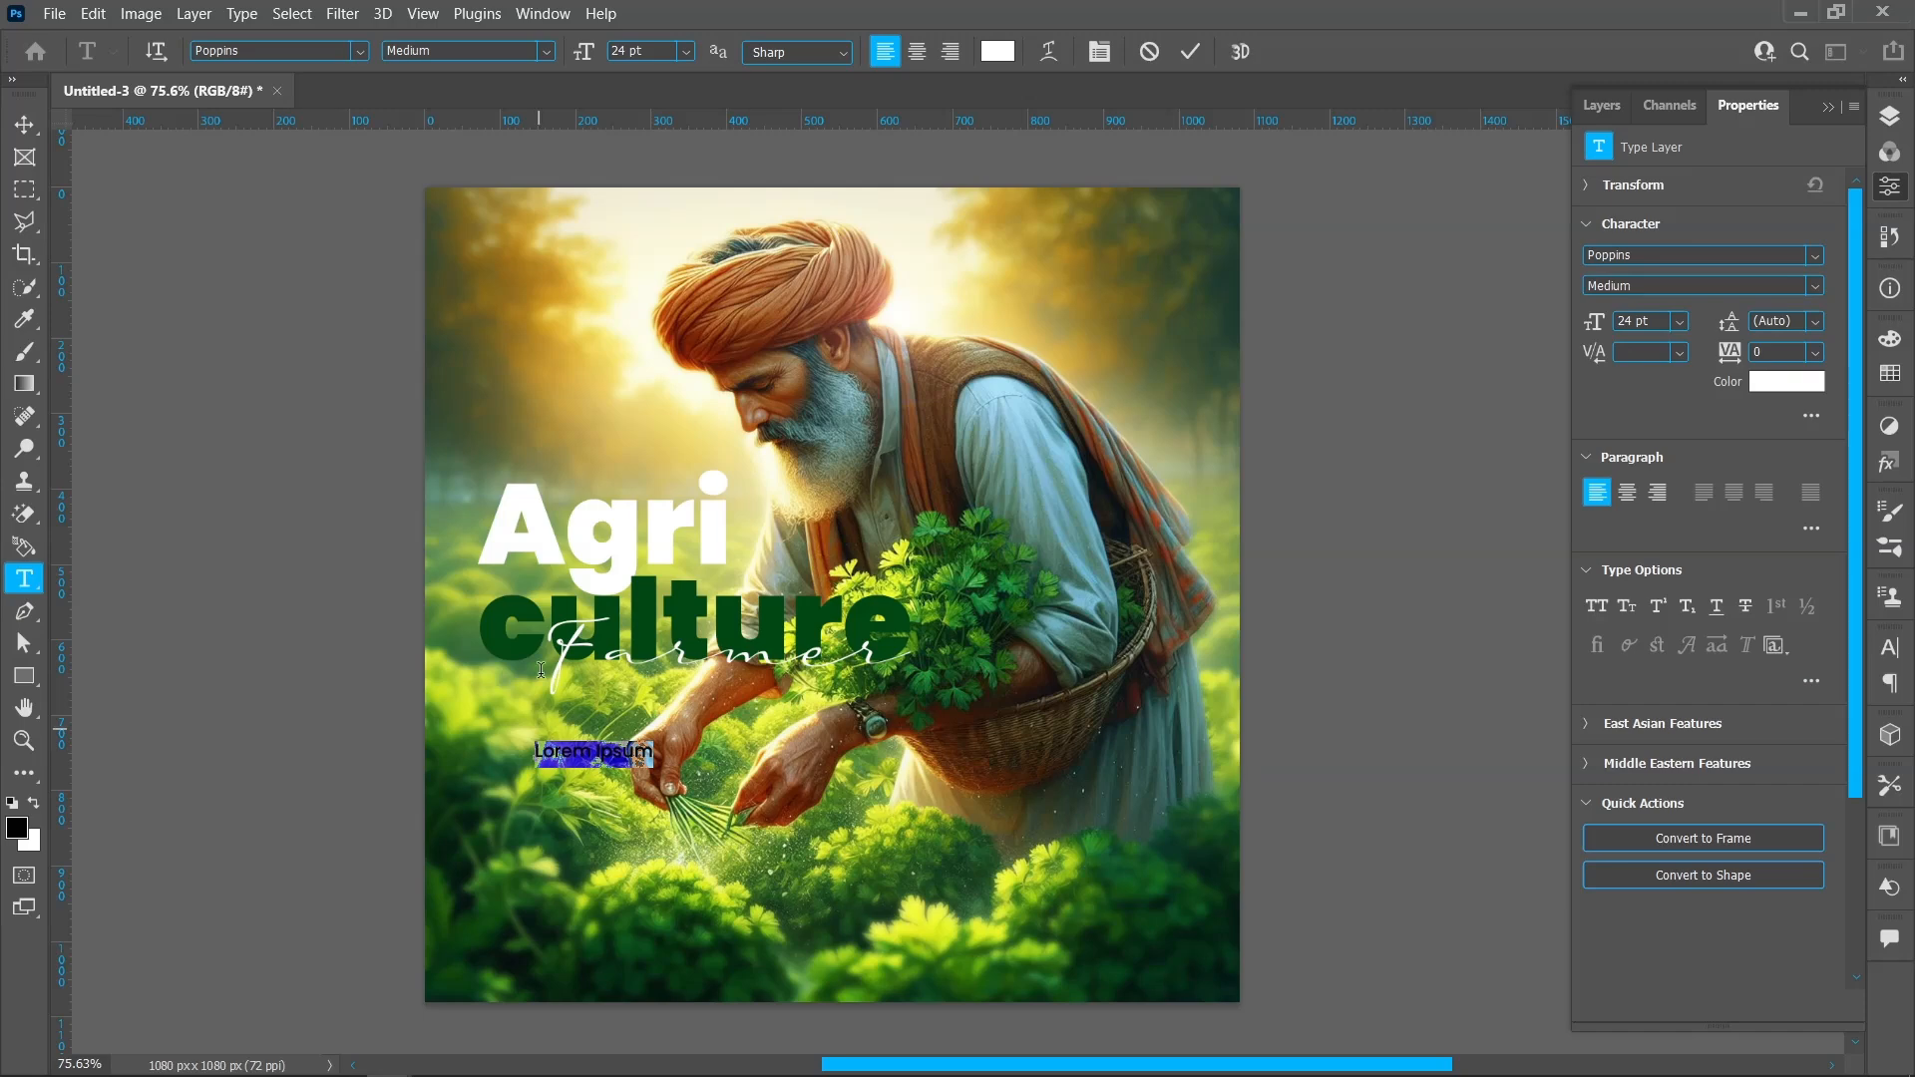
{"action": "left_click", "coordinate": [362, 55]}
{"action": "left_click", "coordinate": [381, 142]}
{"action": "left_click", "coordinate": [554, 52]}
{"action": "left_click", "coordinate": [429, 246]}
{"action": "left_click", "coordinate": [685, 53]}
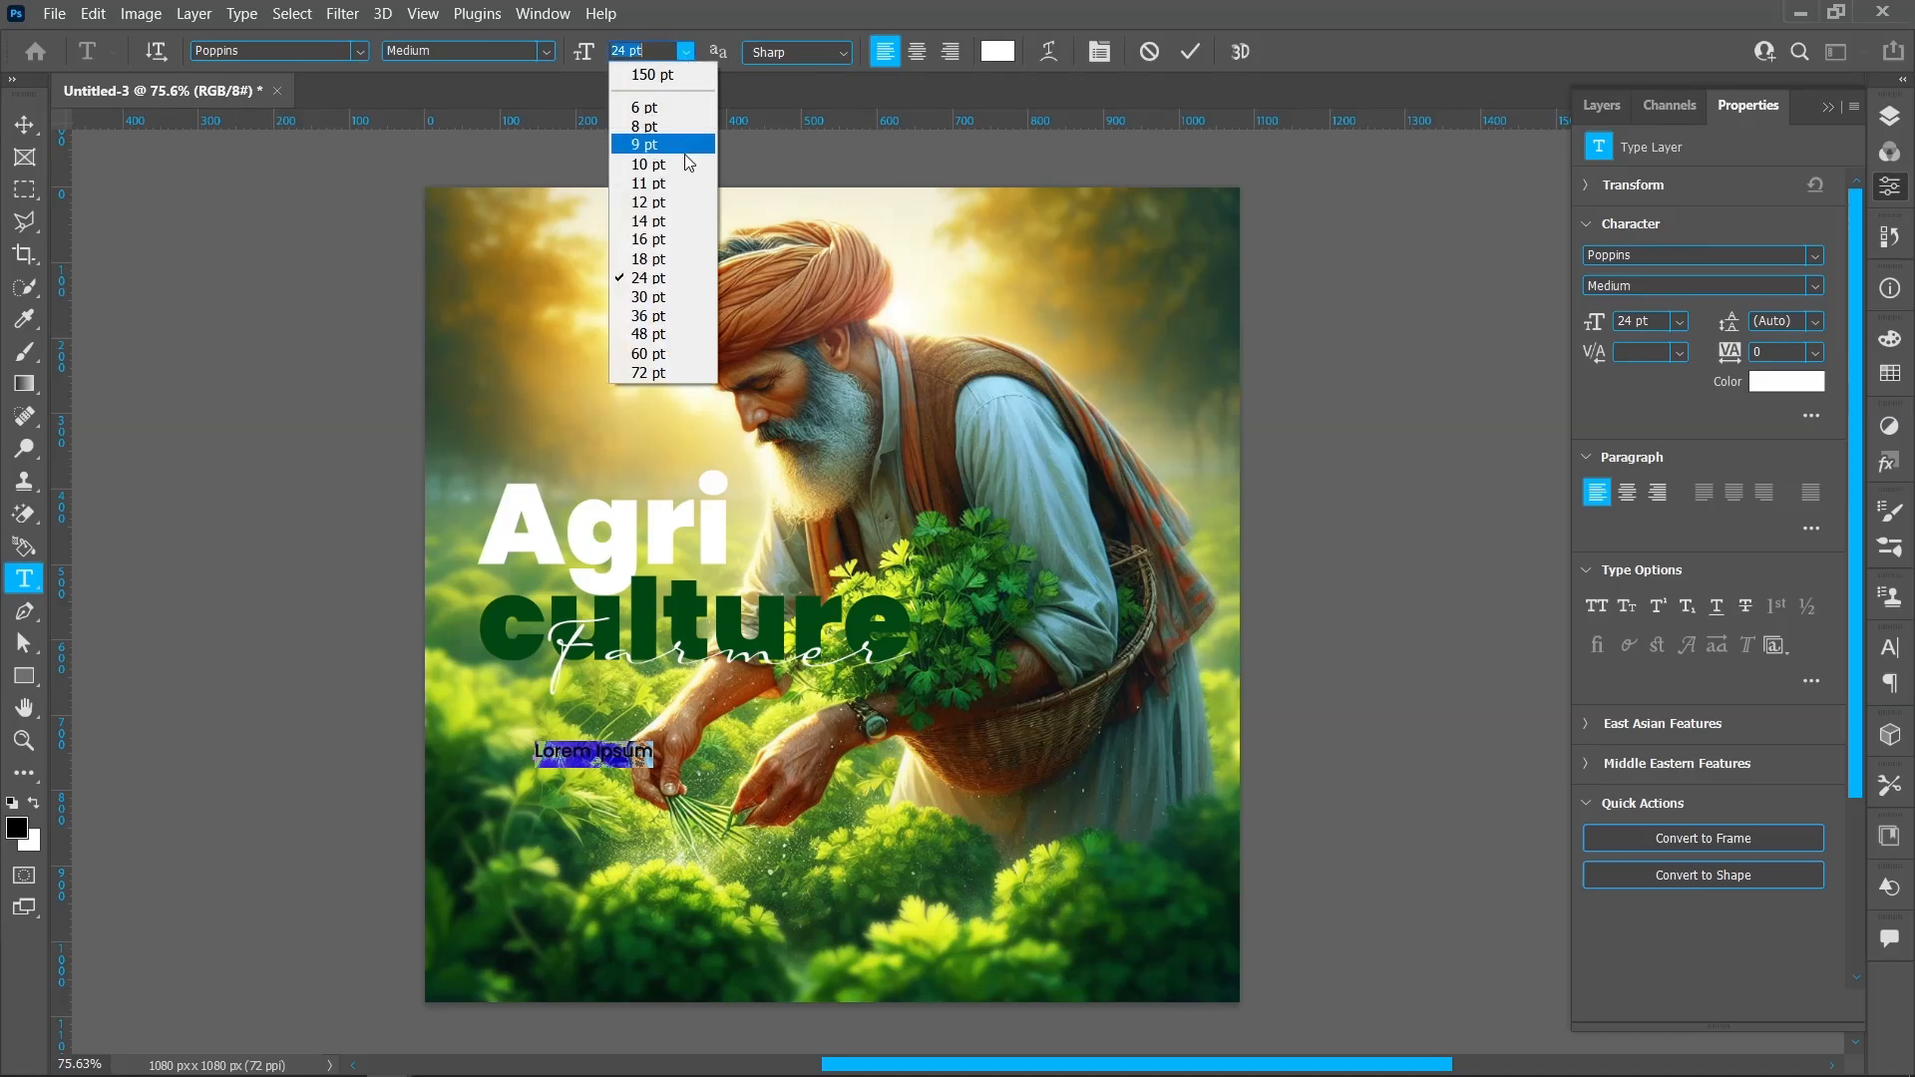
{"action": "left_click", "coordinate": [684, 273]}
{"action": "key", "text": "ctrl+v"}
{"action": "key", "text": "Return"}
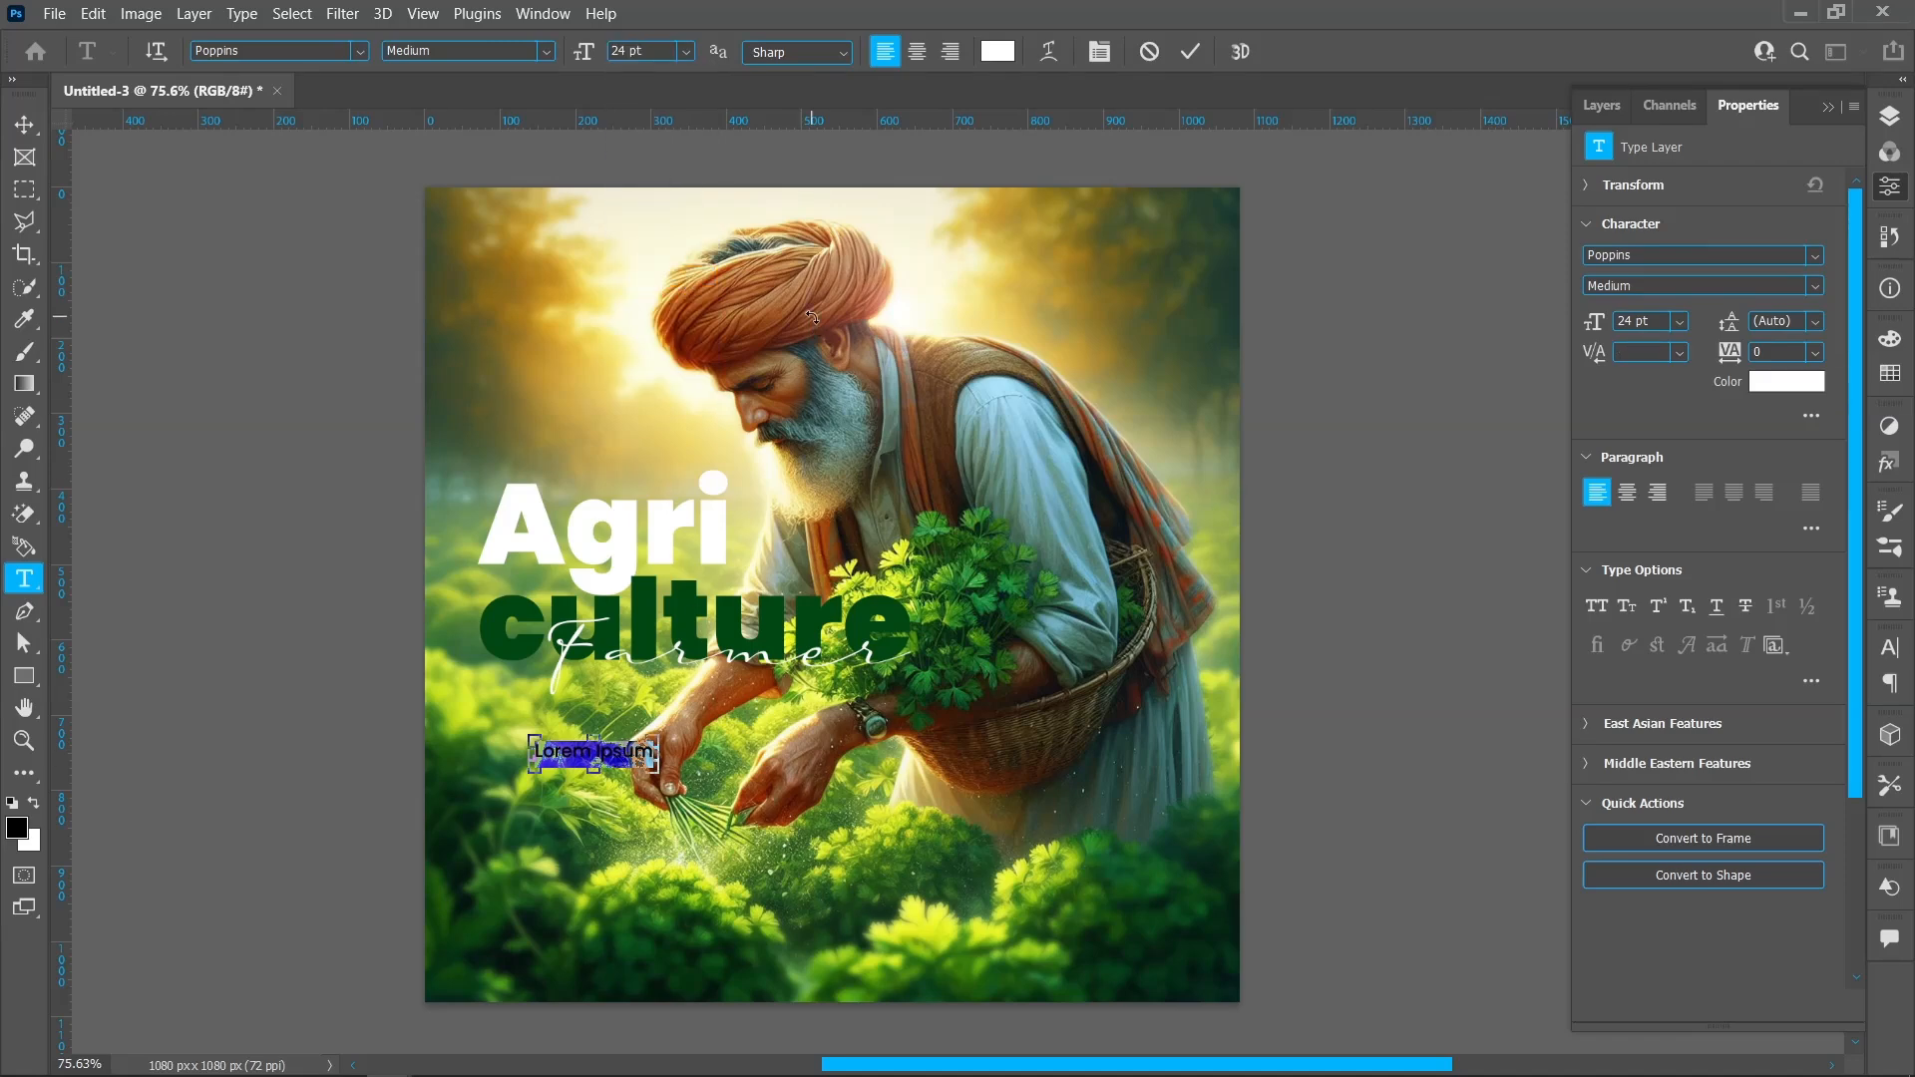
{"action": "type", "text": "Farmers are the reason why we are getting fresh fruits and vegetables."}
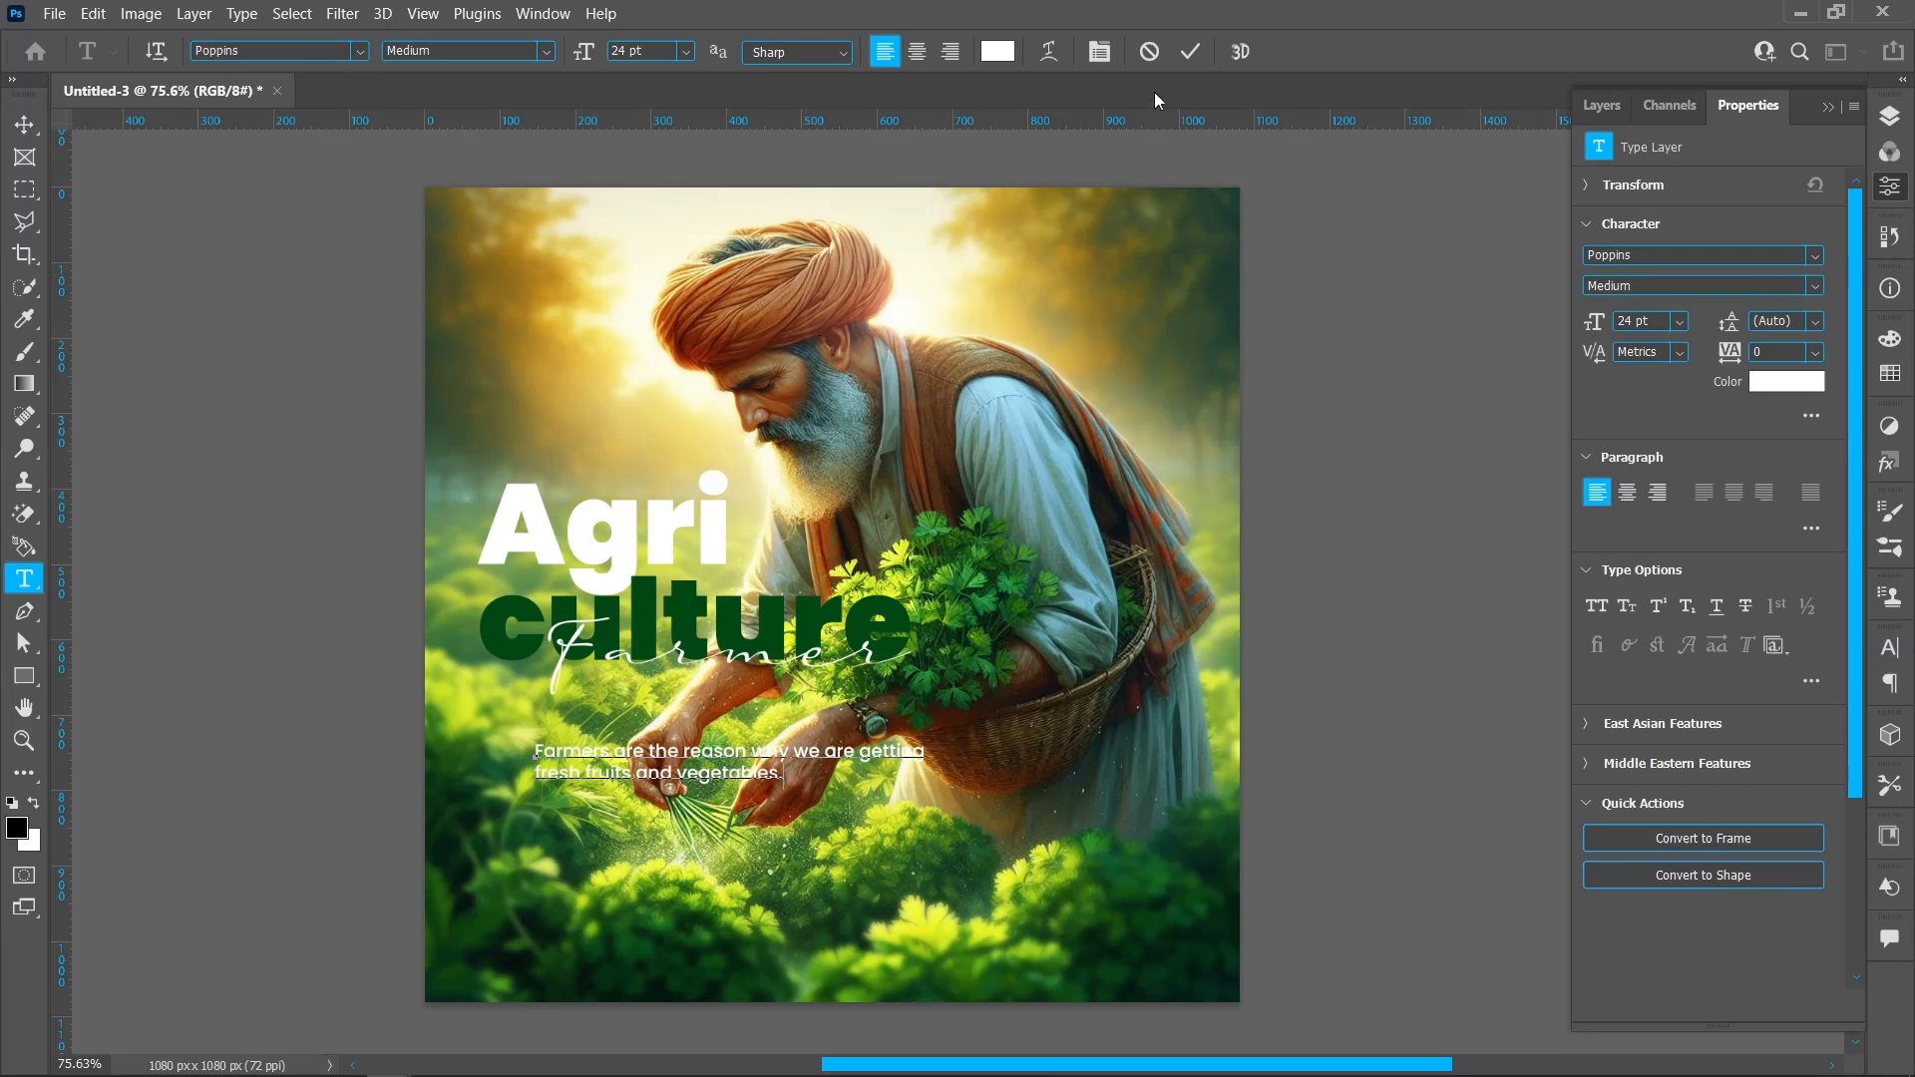
{"action": "left_click", "coordinate": [1189, 54]}
Move the supporting sentence closer beneath the title with its left edge aligned to the title's, and nudge it down 10 px.
{"action": "key", "text": "v"}
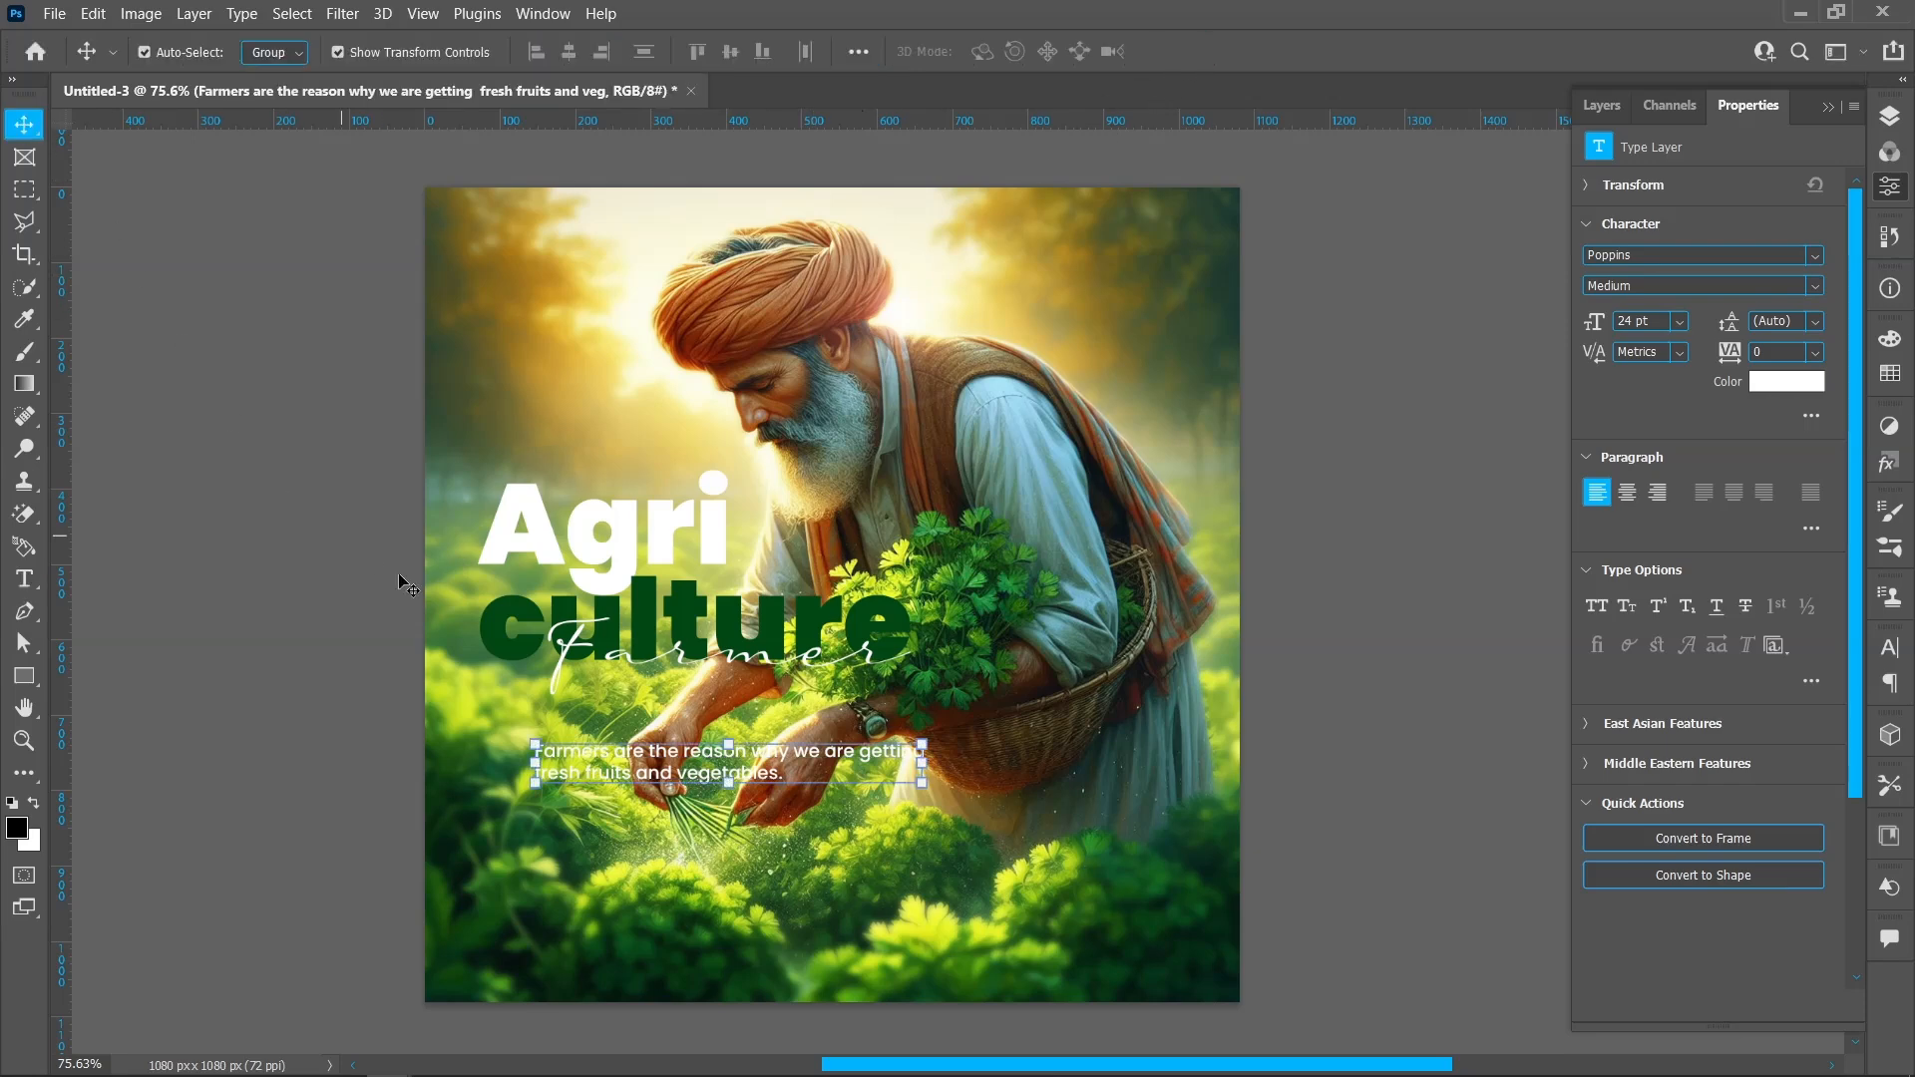
{"action": "left_click_drag", "start_coordinate": [609, 770], "coordinate": [547, 742]}
{"action": "key", "text": "shift+Down"}
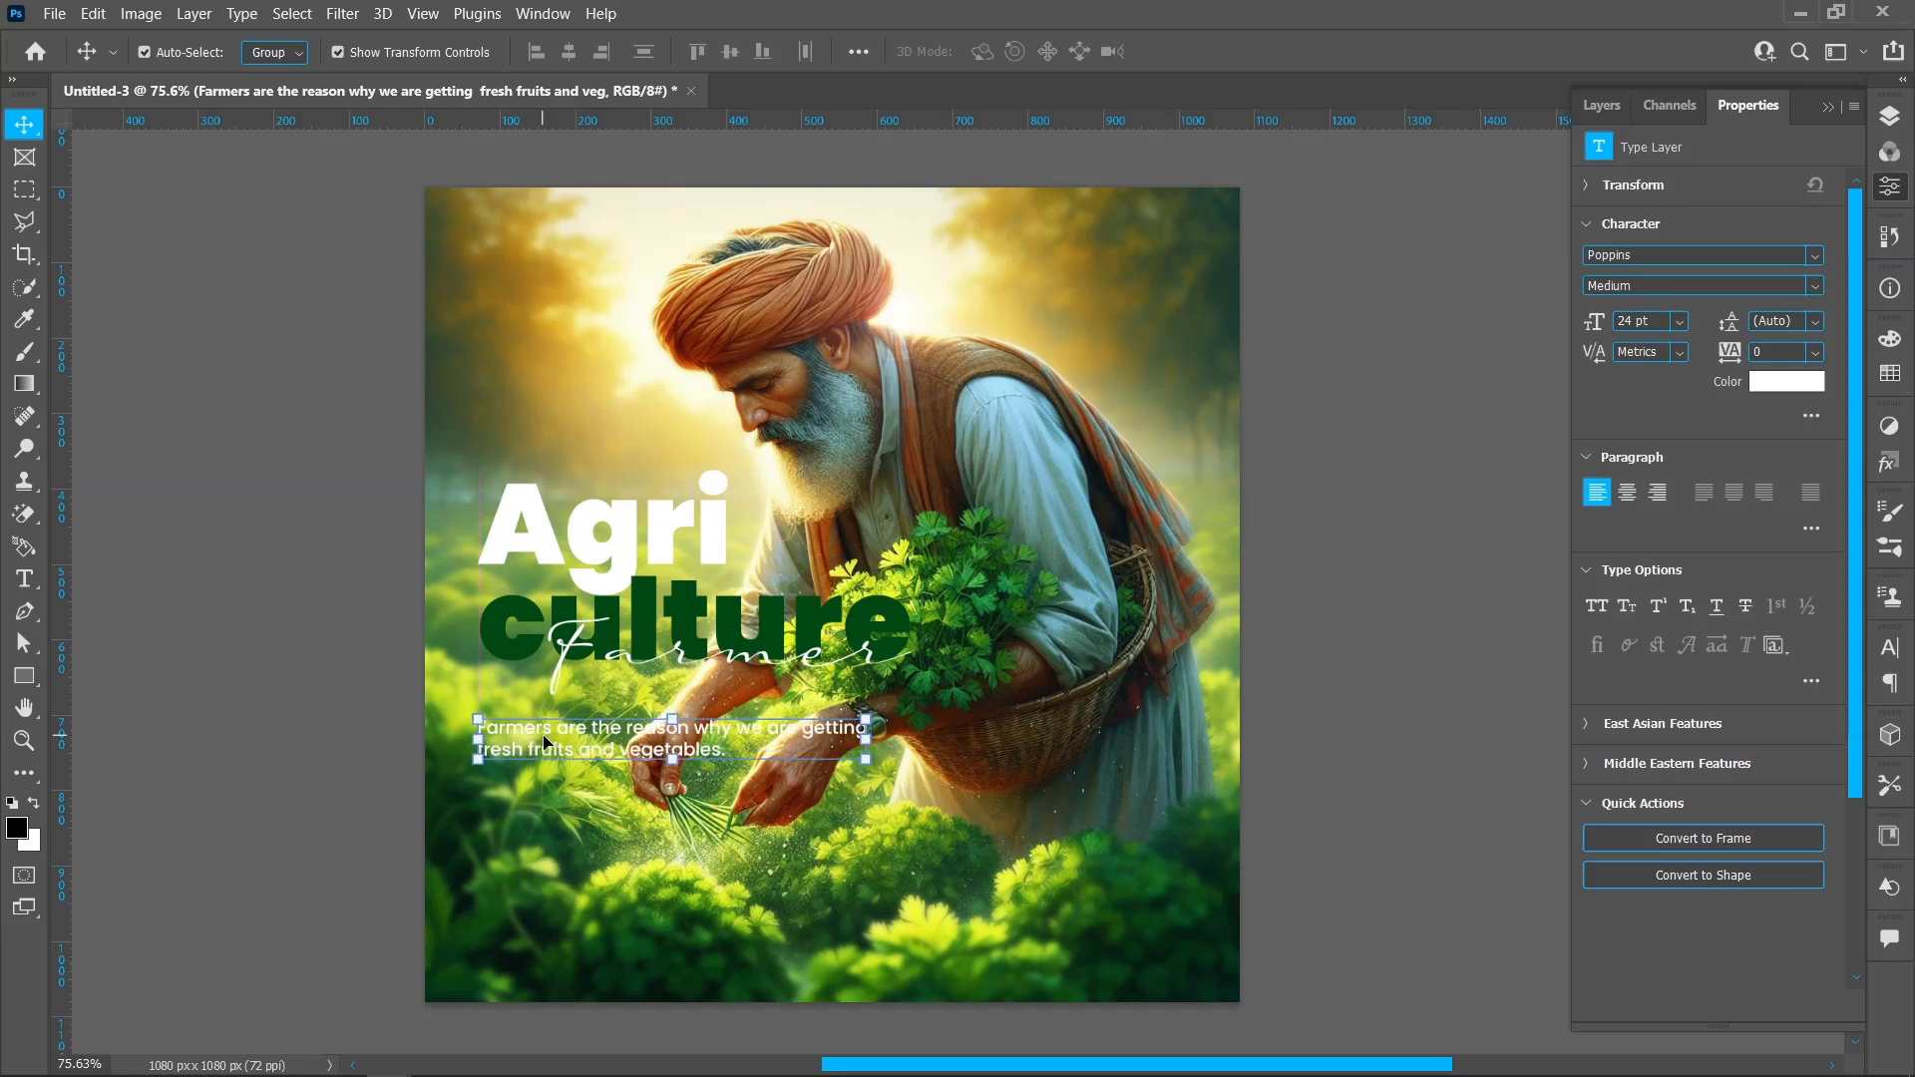
{"action": "left_click", "coordinate": [360, 727]}
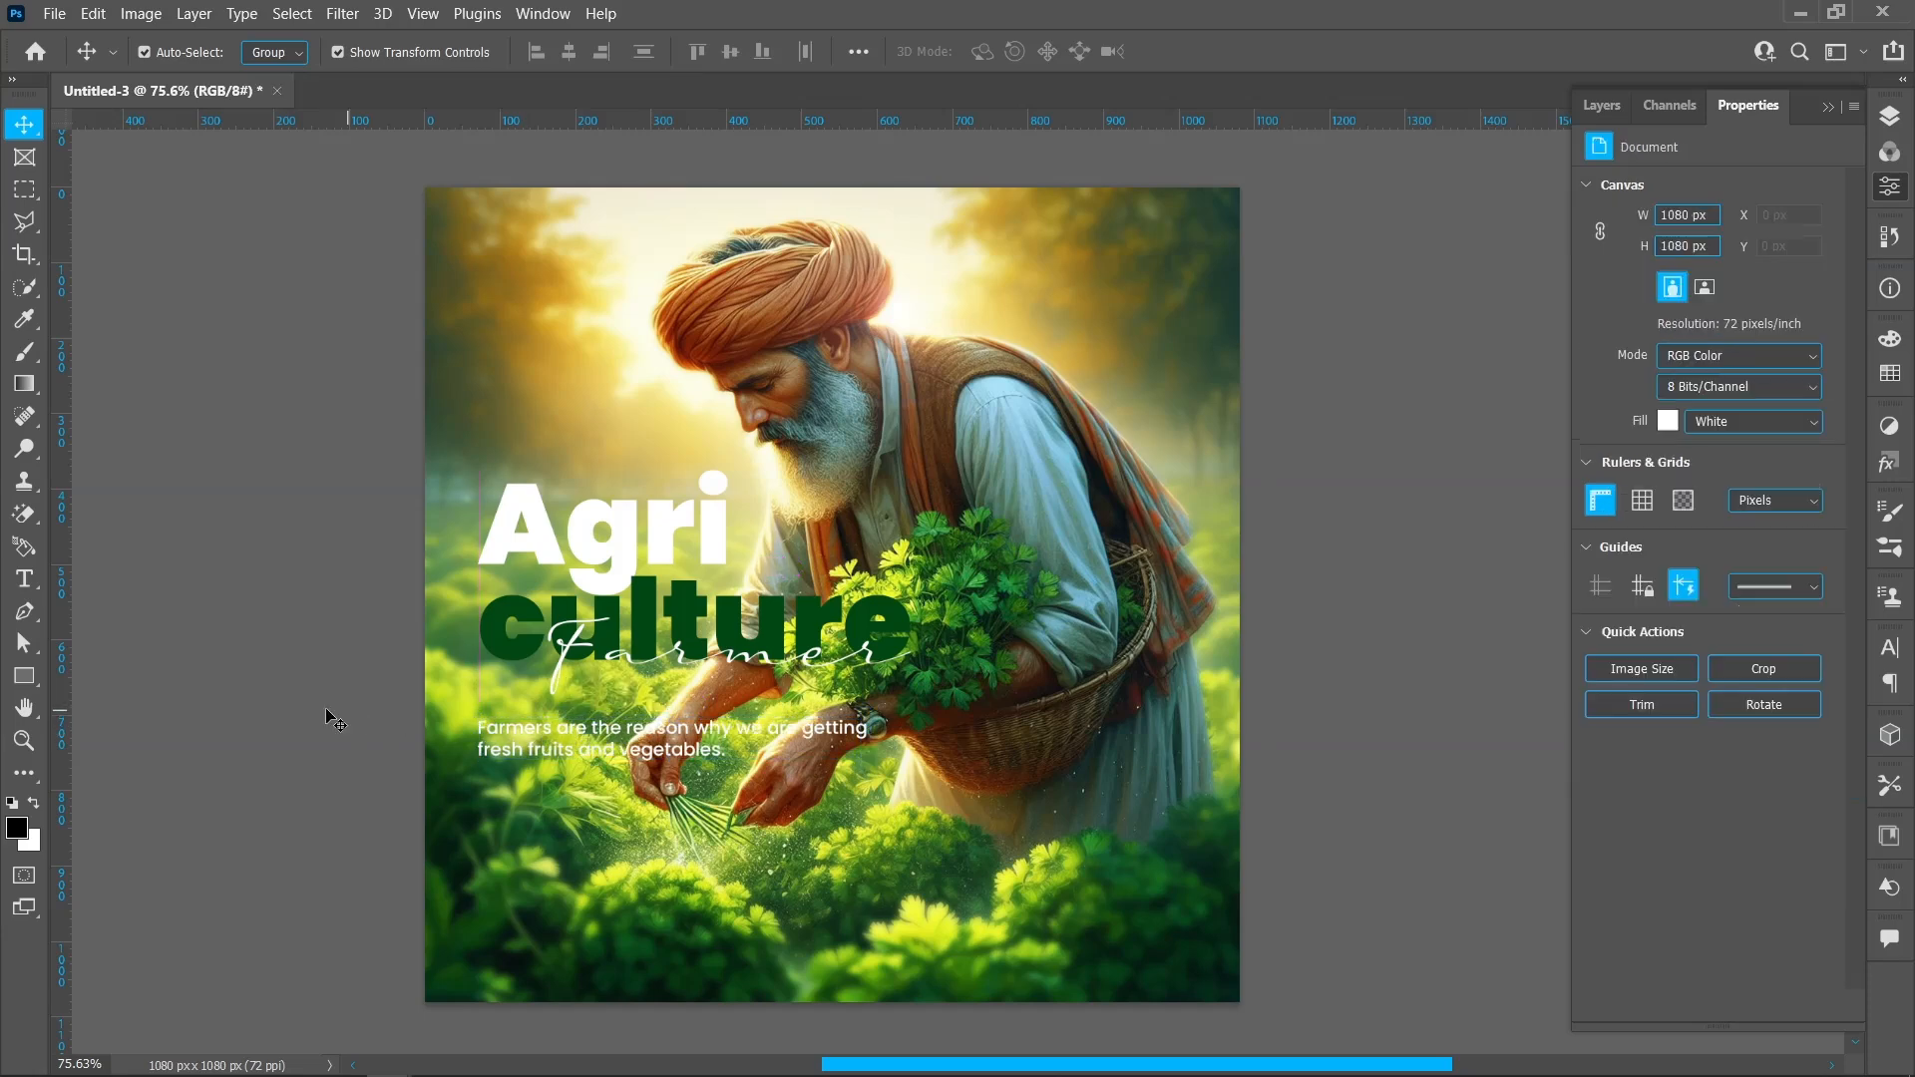
Add a white "logo" text over the poster's lower-right area in Poppins Bold at 72 pt.
{"action": "left_click", "coordinate": [25, 580]}
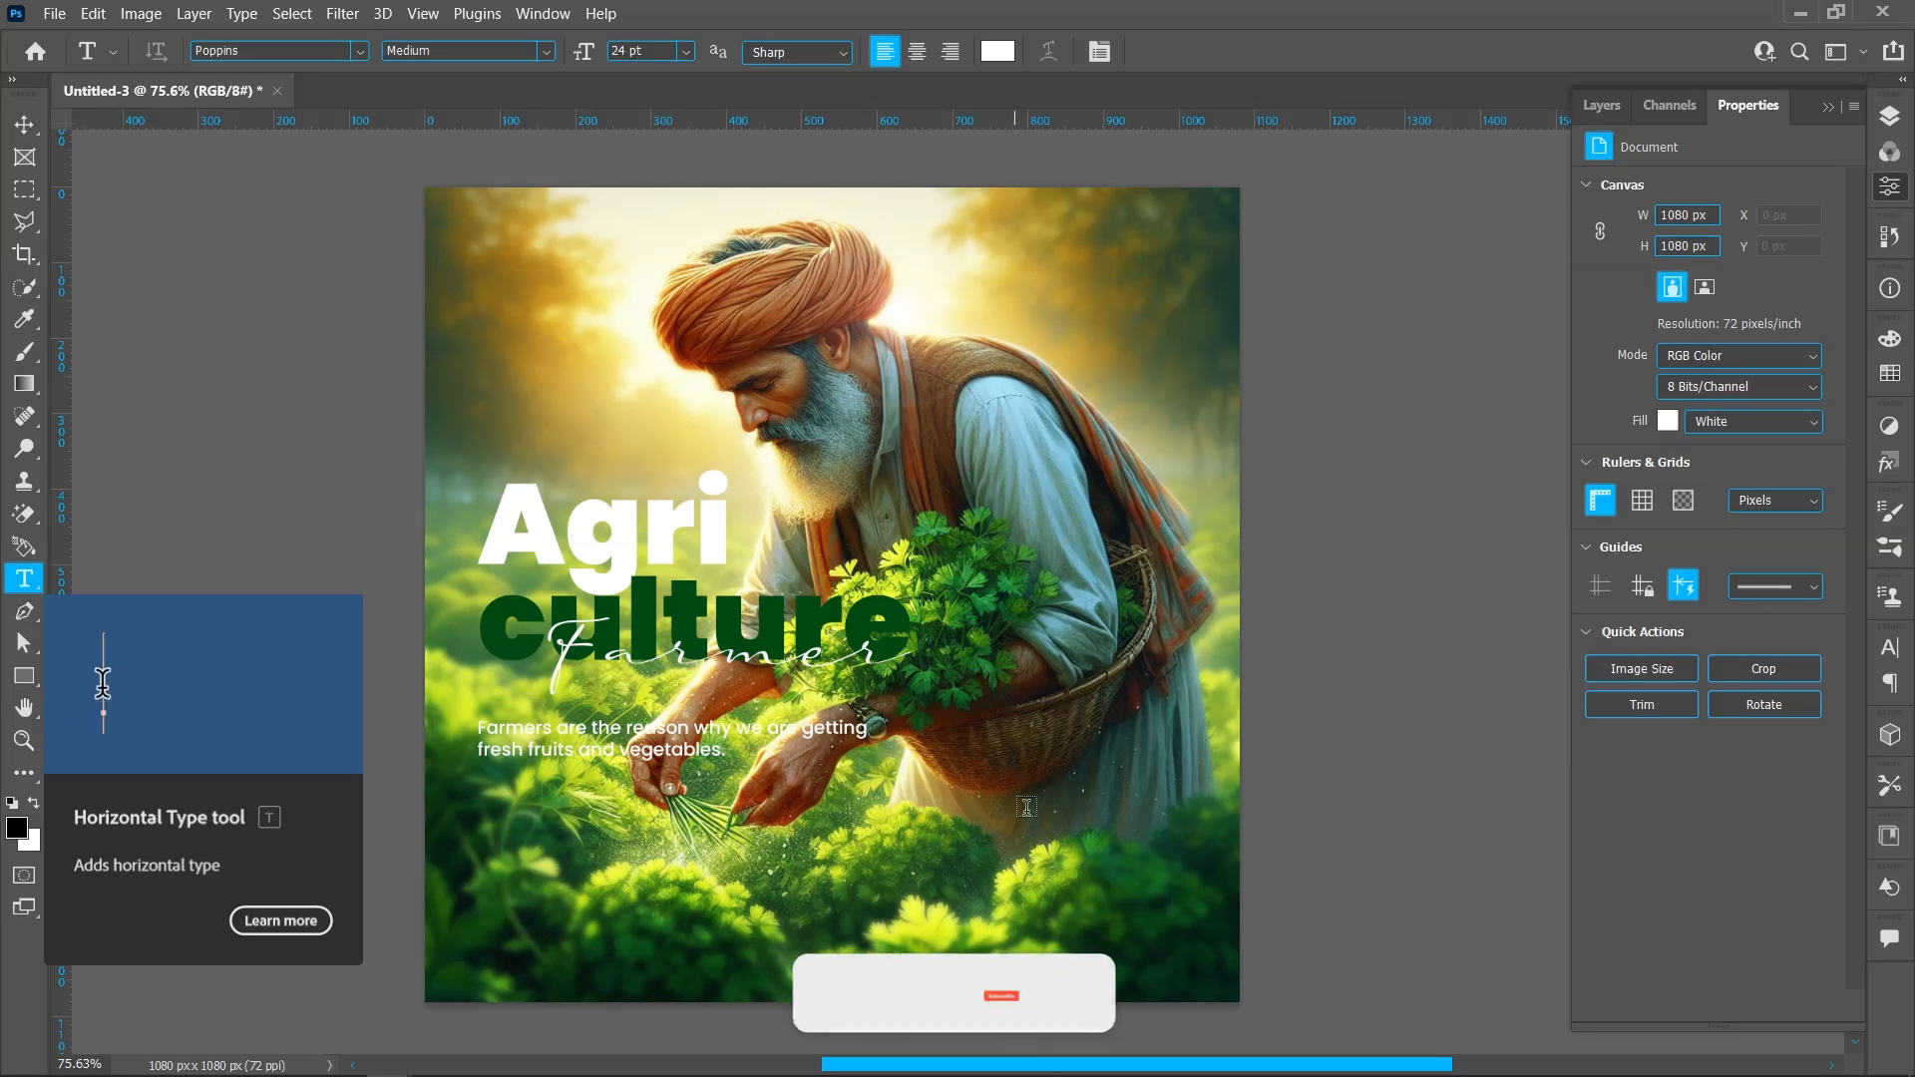
{"action": "left_click", "coordinate": [1054, 843]}
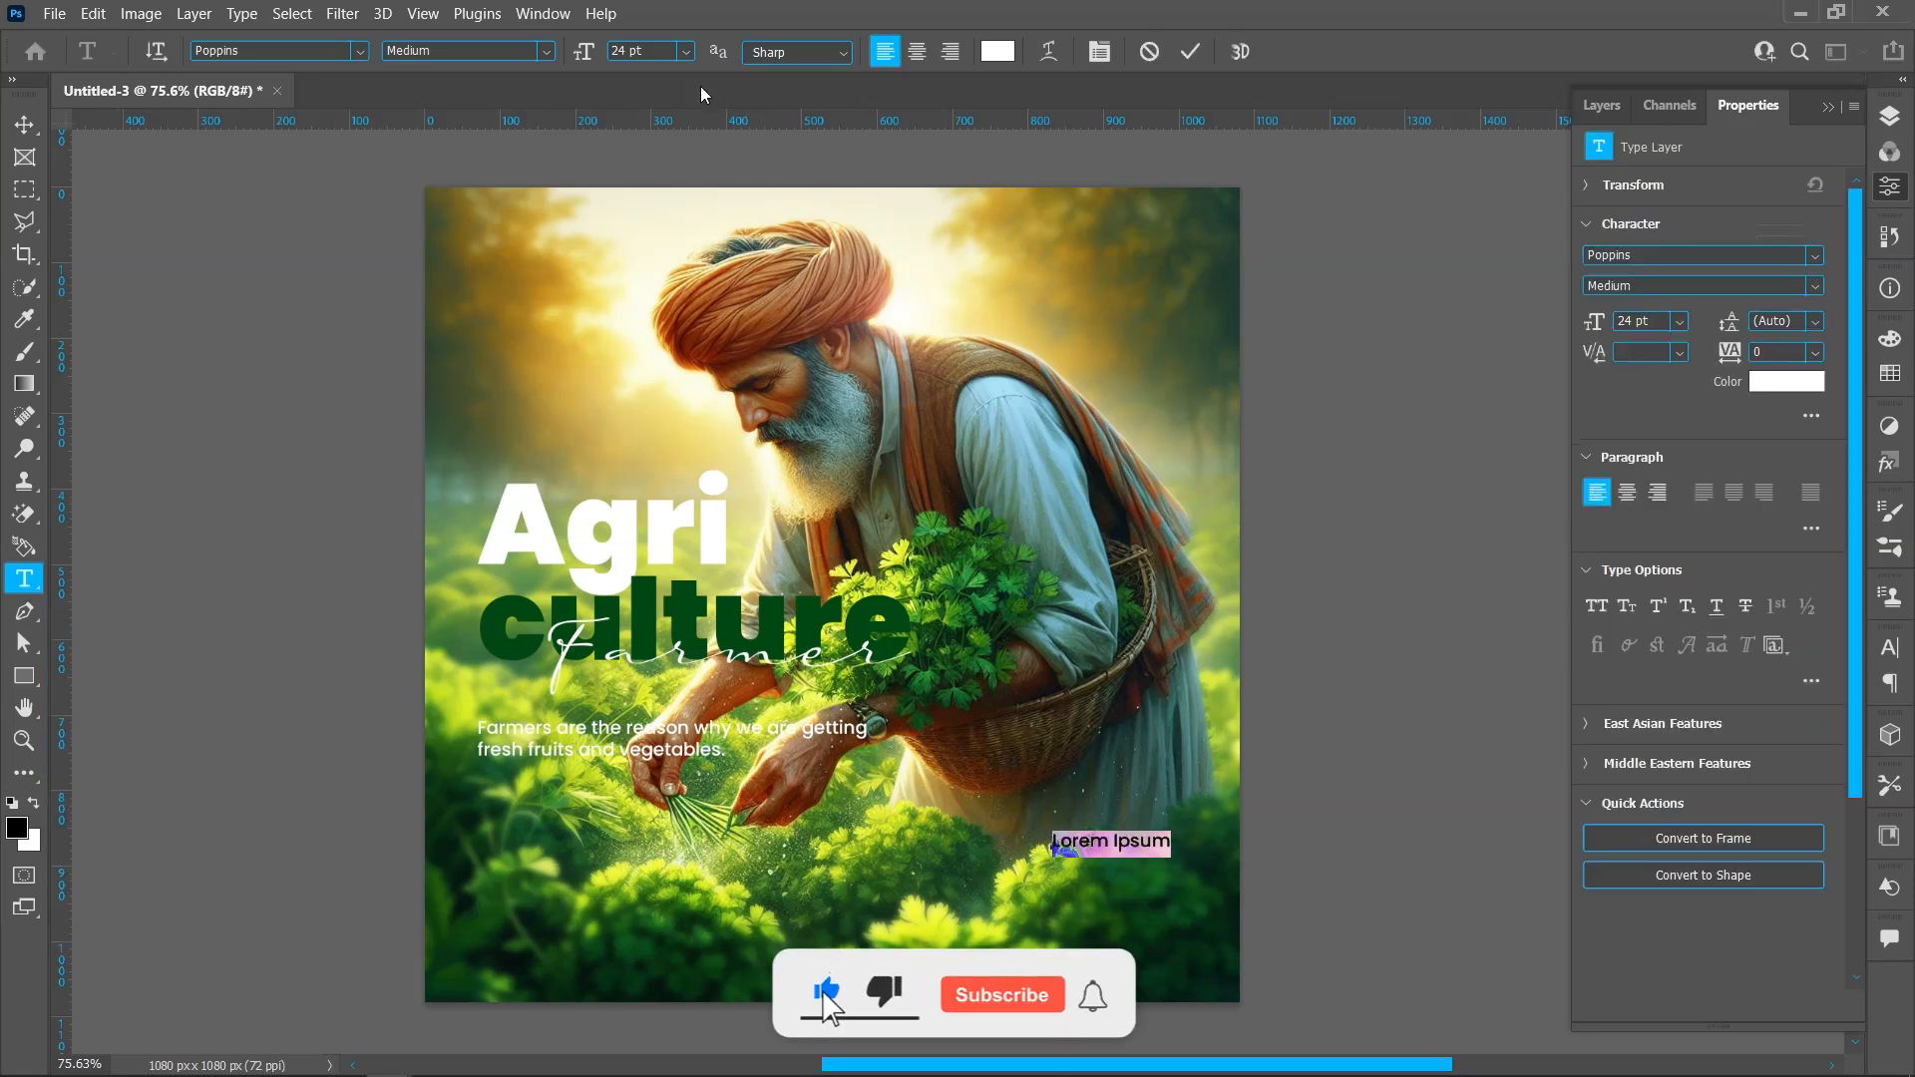
{"action": "left_click", "coordinate": [686, 51]}
{"action": "left_click", "coordinate": [688, 371]}
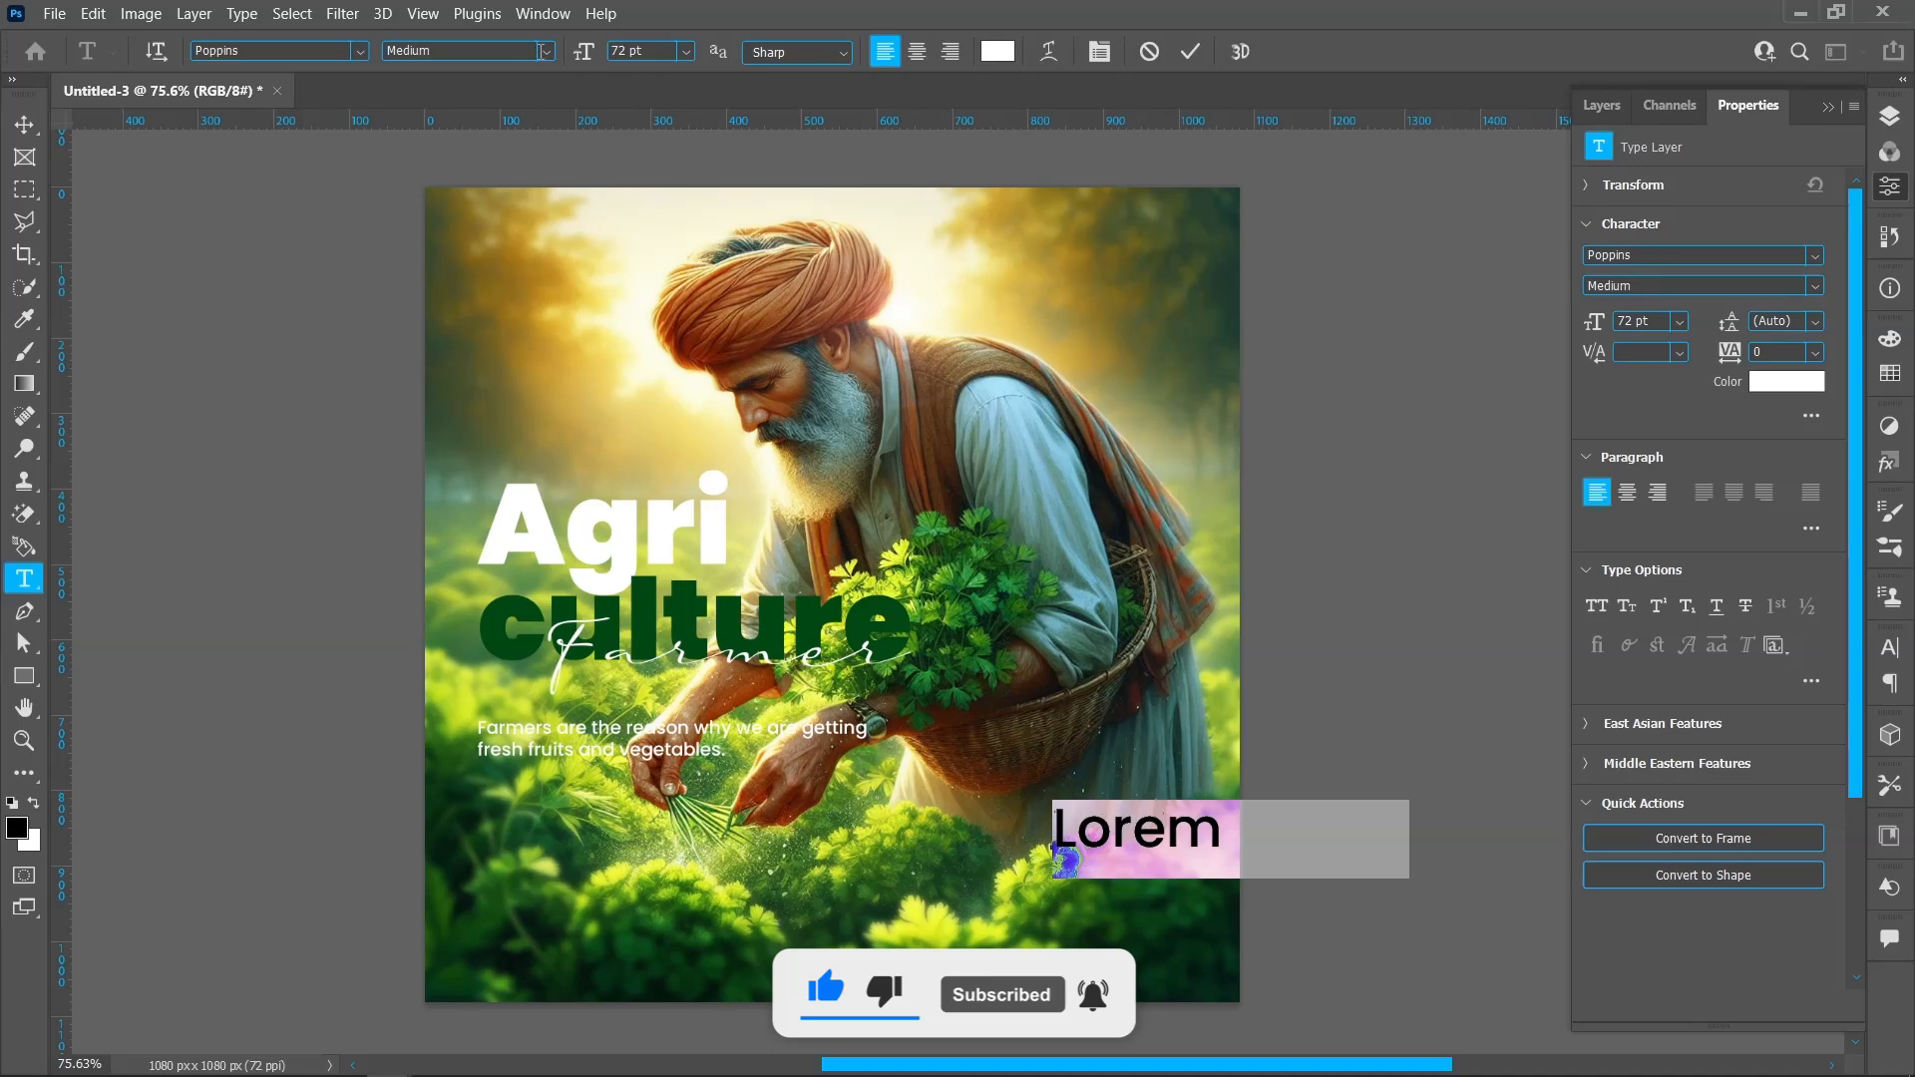
{"action": "left_click", "coordinate": [544, 51]}
{"action": "left_click", "coordinate": [547, 317]}
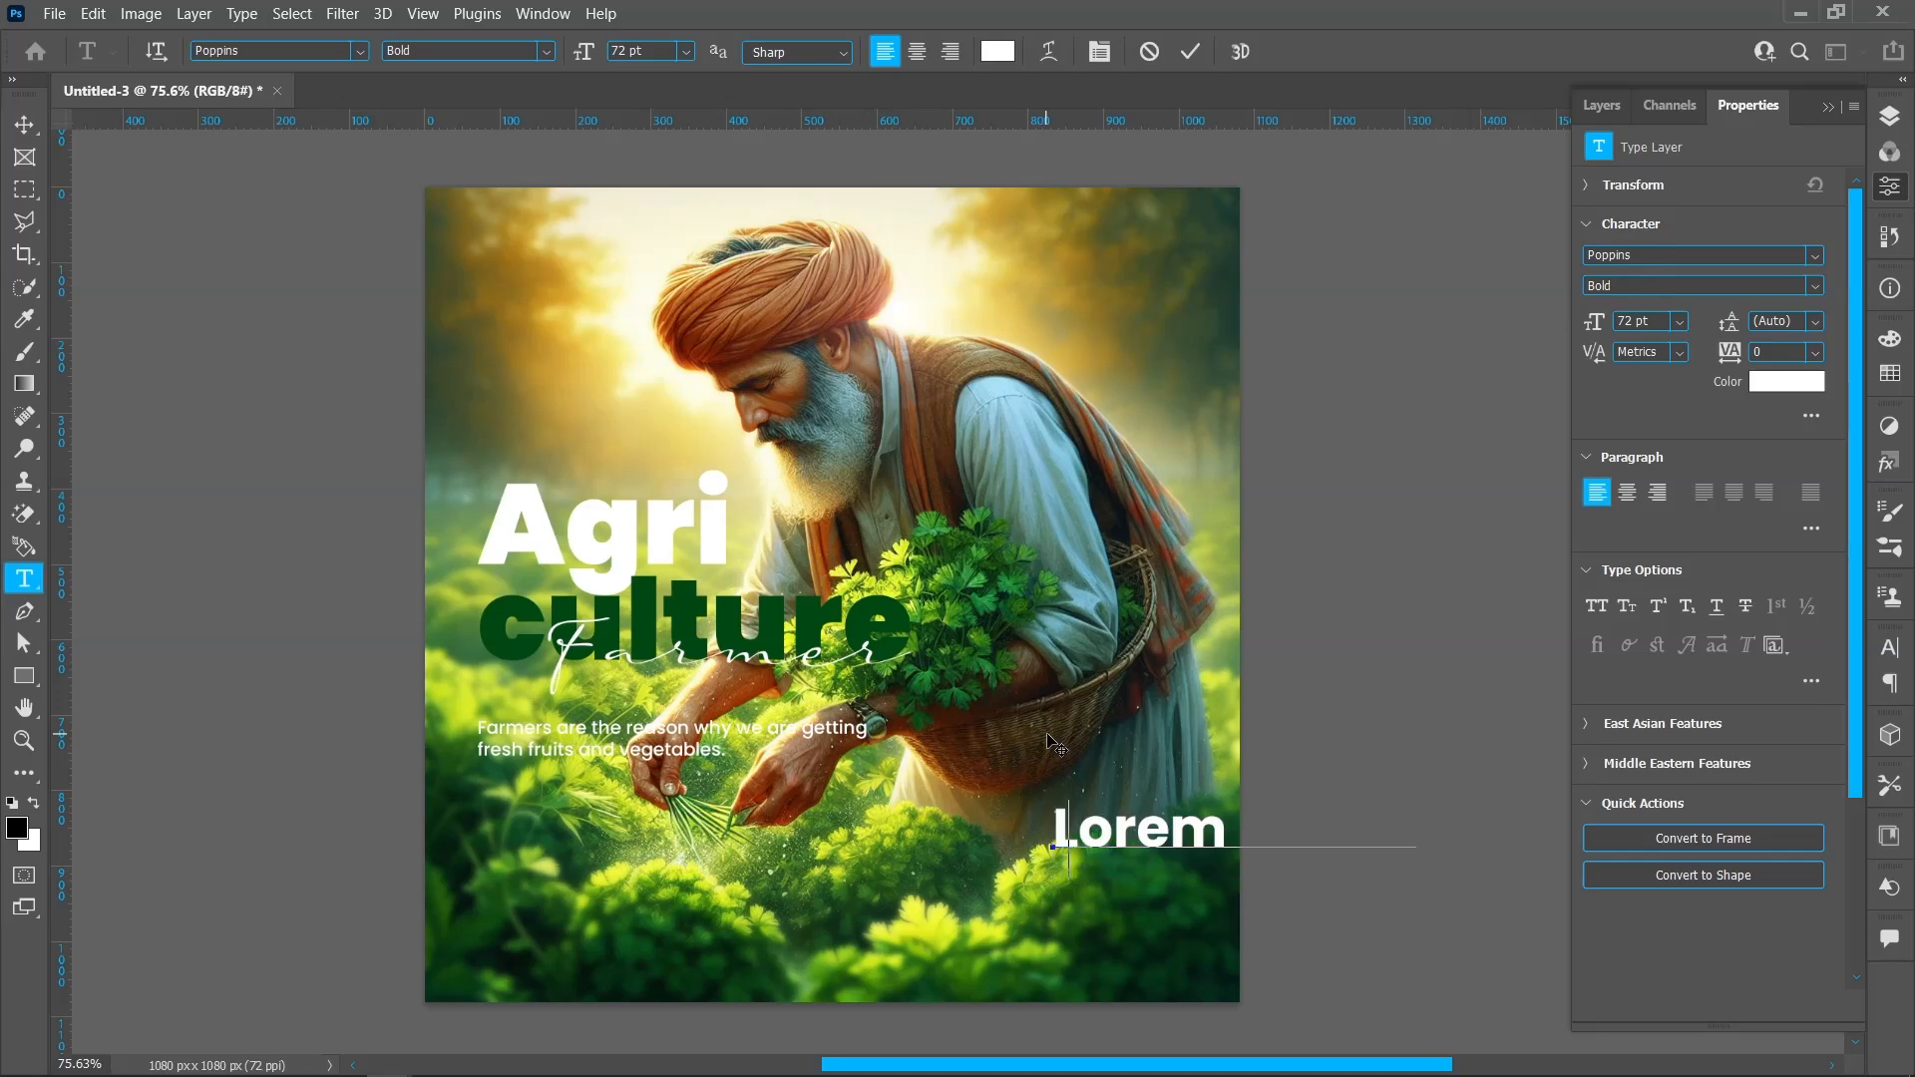
{"action": "type", "text": "logo"}
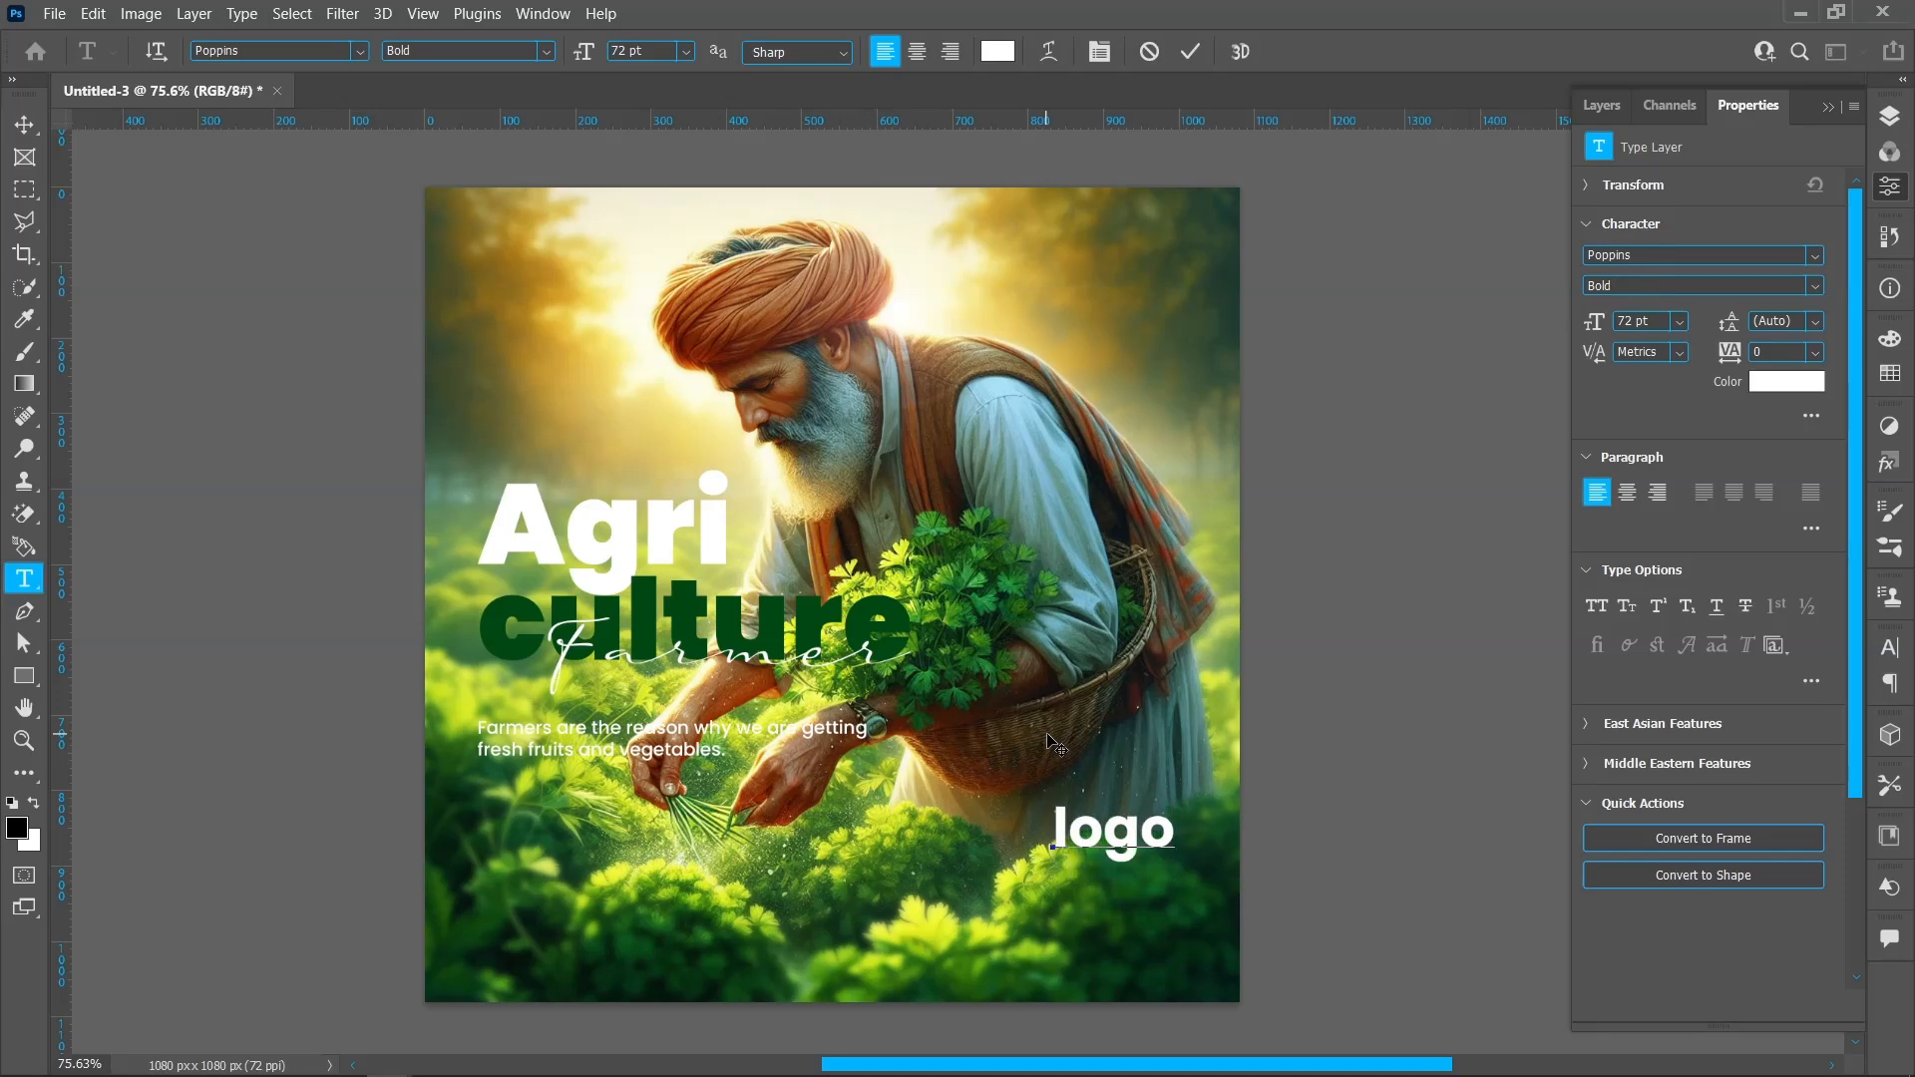
{"action": "left_click", "coordinate": [1189, 52]}
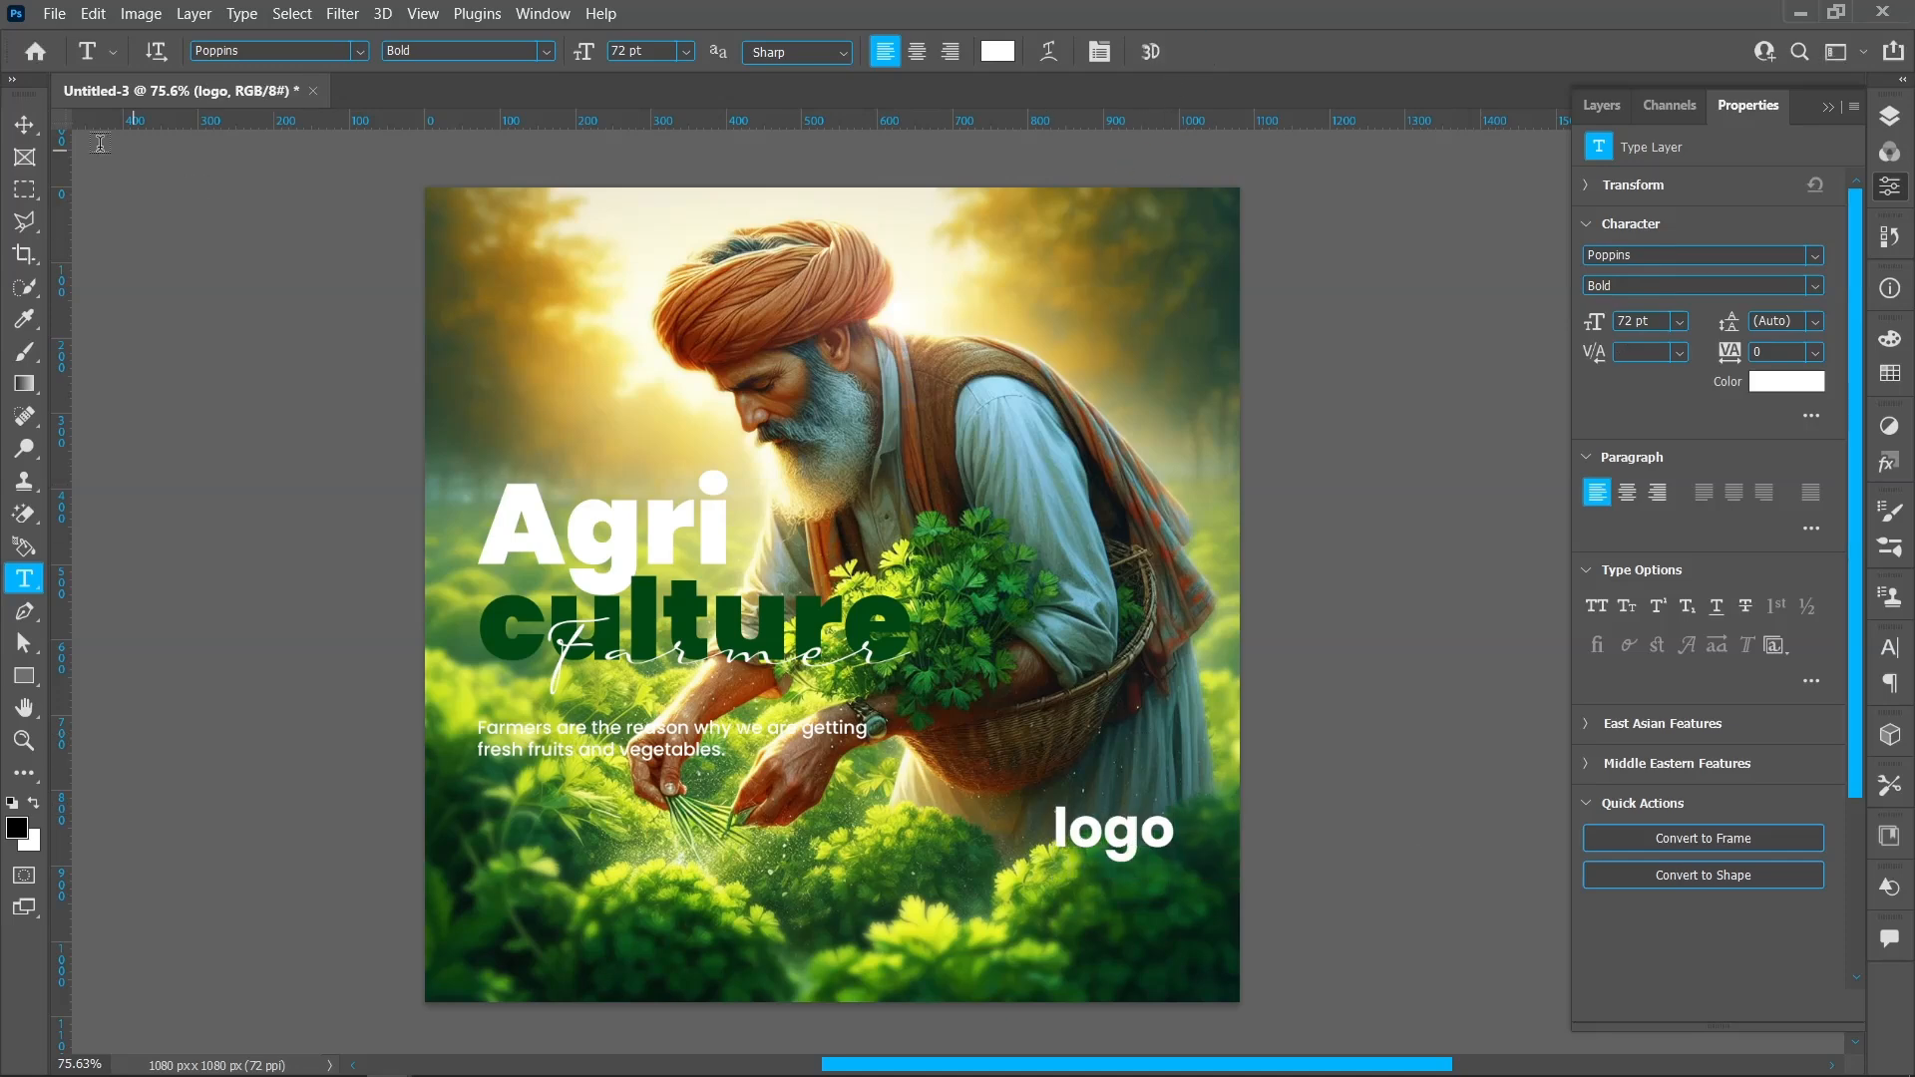
Move the "logo" text into the poster's bottom-right corner and scale it to about 62%.
{"action": "key", "text": "v"}
{"action": "left_click_drag", "start_coordinate": [1057, 825], "coordinate": [1088, 901]}
{"action": "left_click_drag", "start_coordinate": [1214, 904], "coordinate": [1170, 960]}
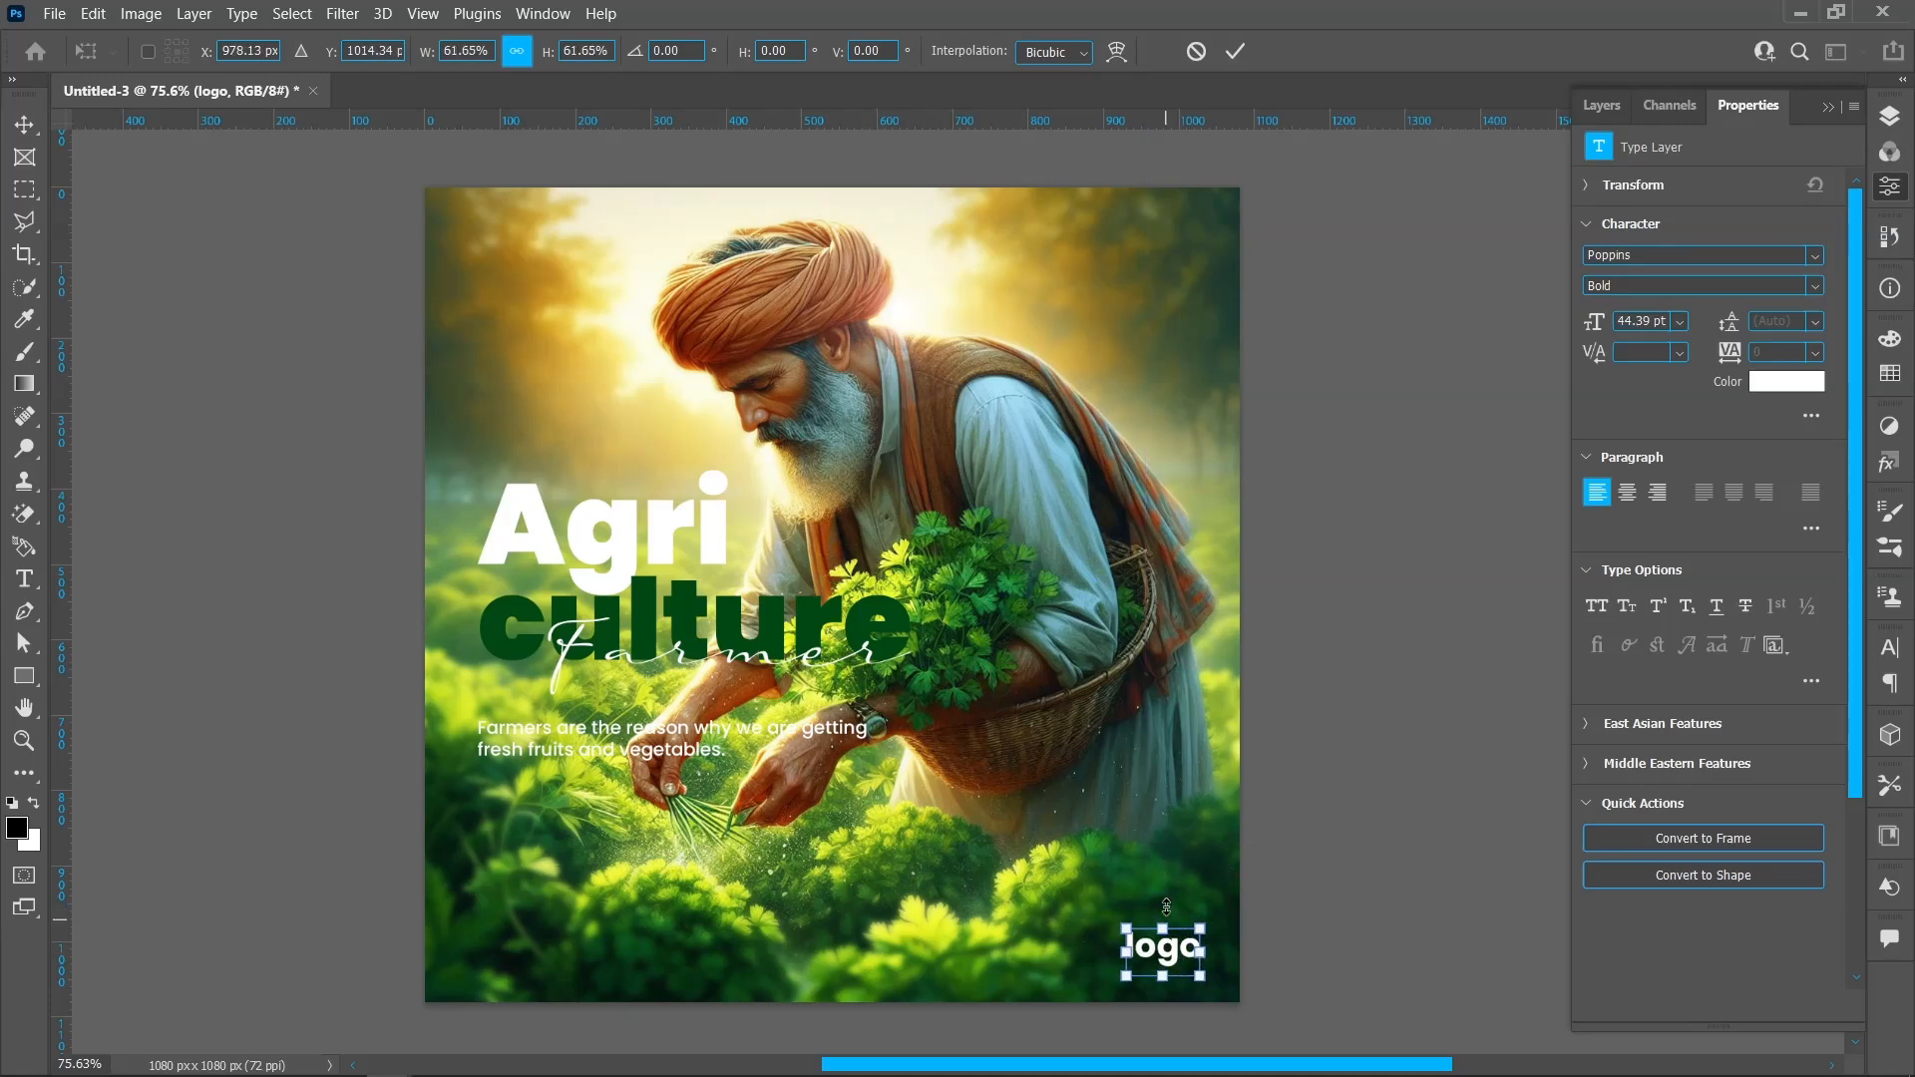
{"action": "left_click", "coordinate": [1244, 53]}
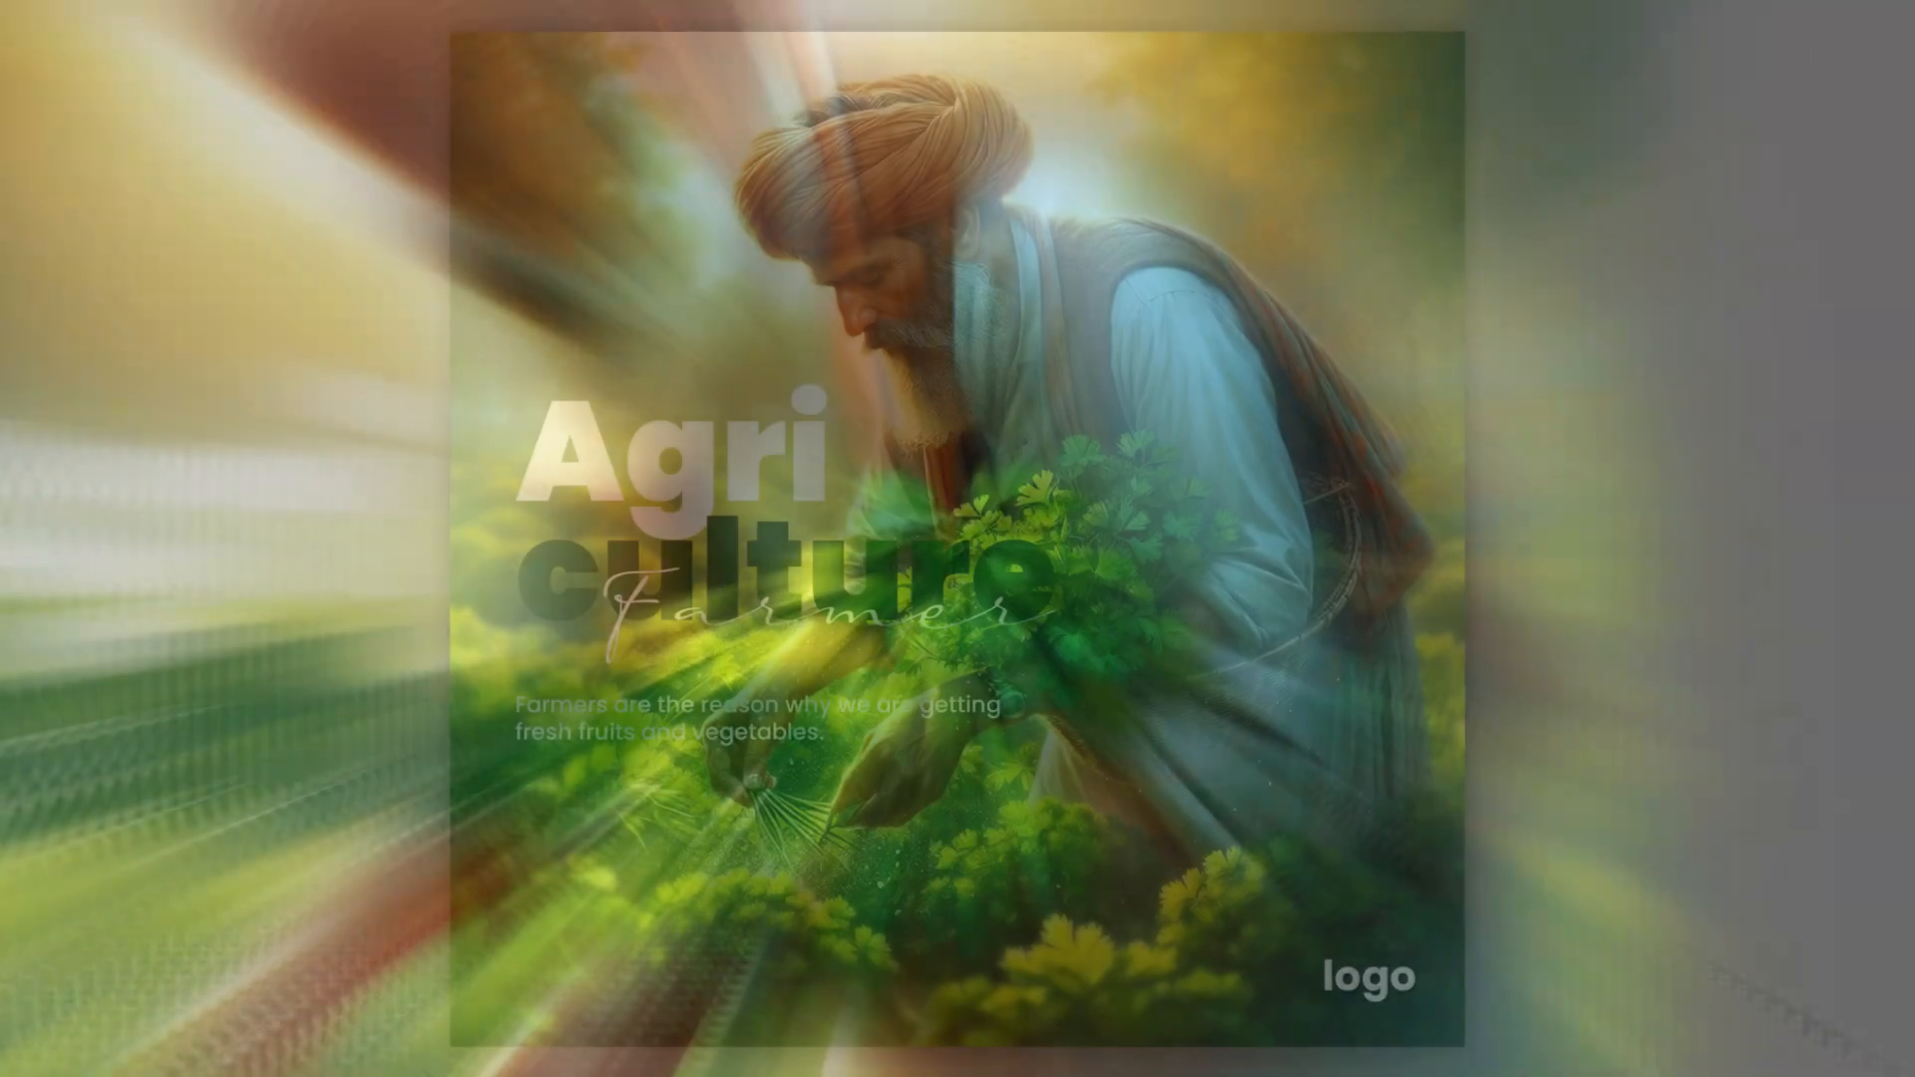